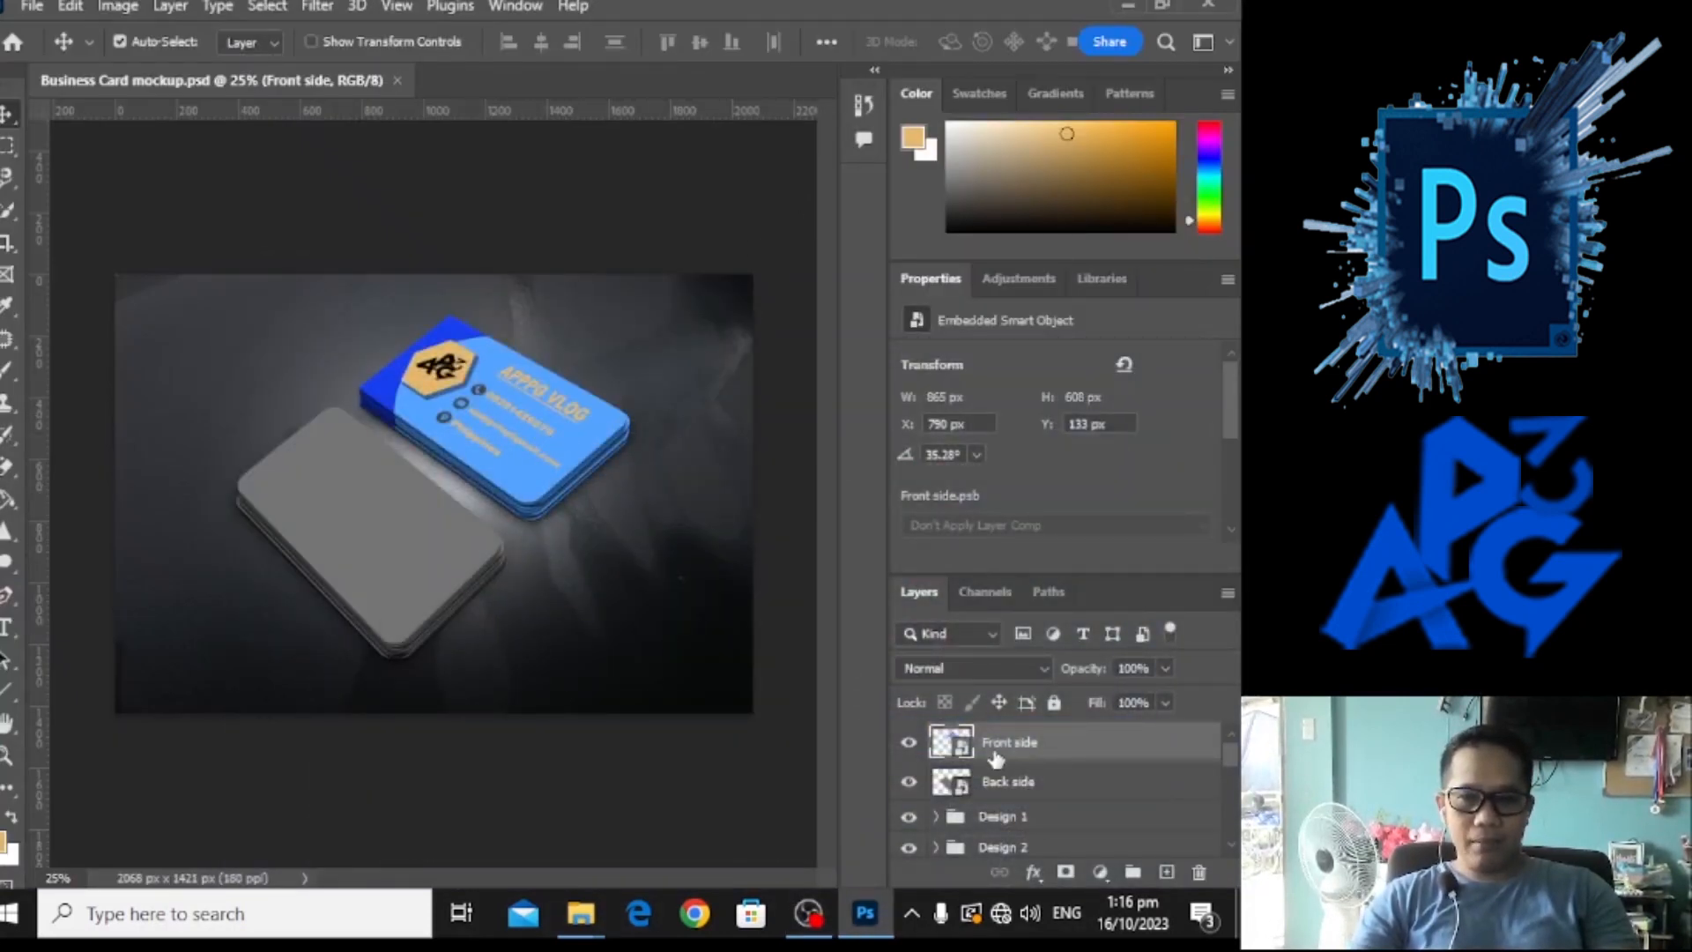
# Open the contents of the mockup's Back side smart object for editing.
pyautogui.scroll(2, 473, 402)
pyautogui.scroll(4, 473, 402)
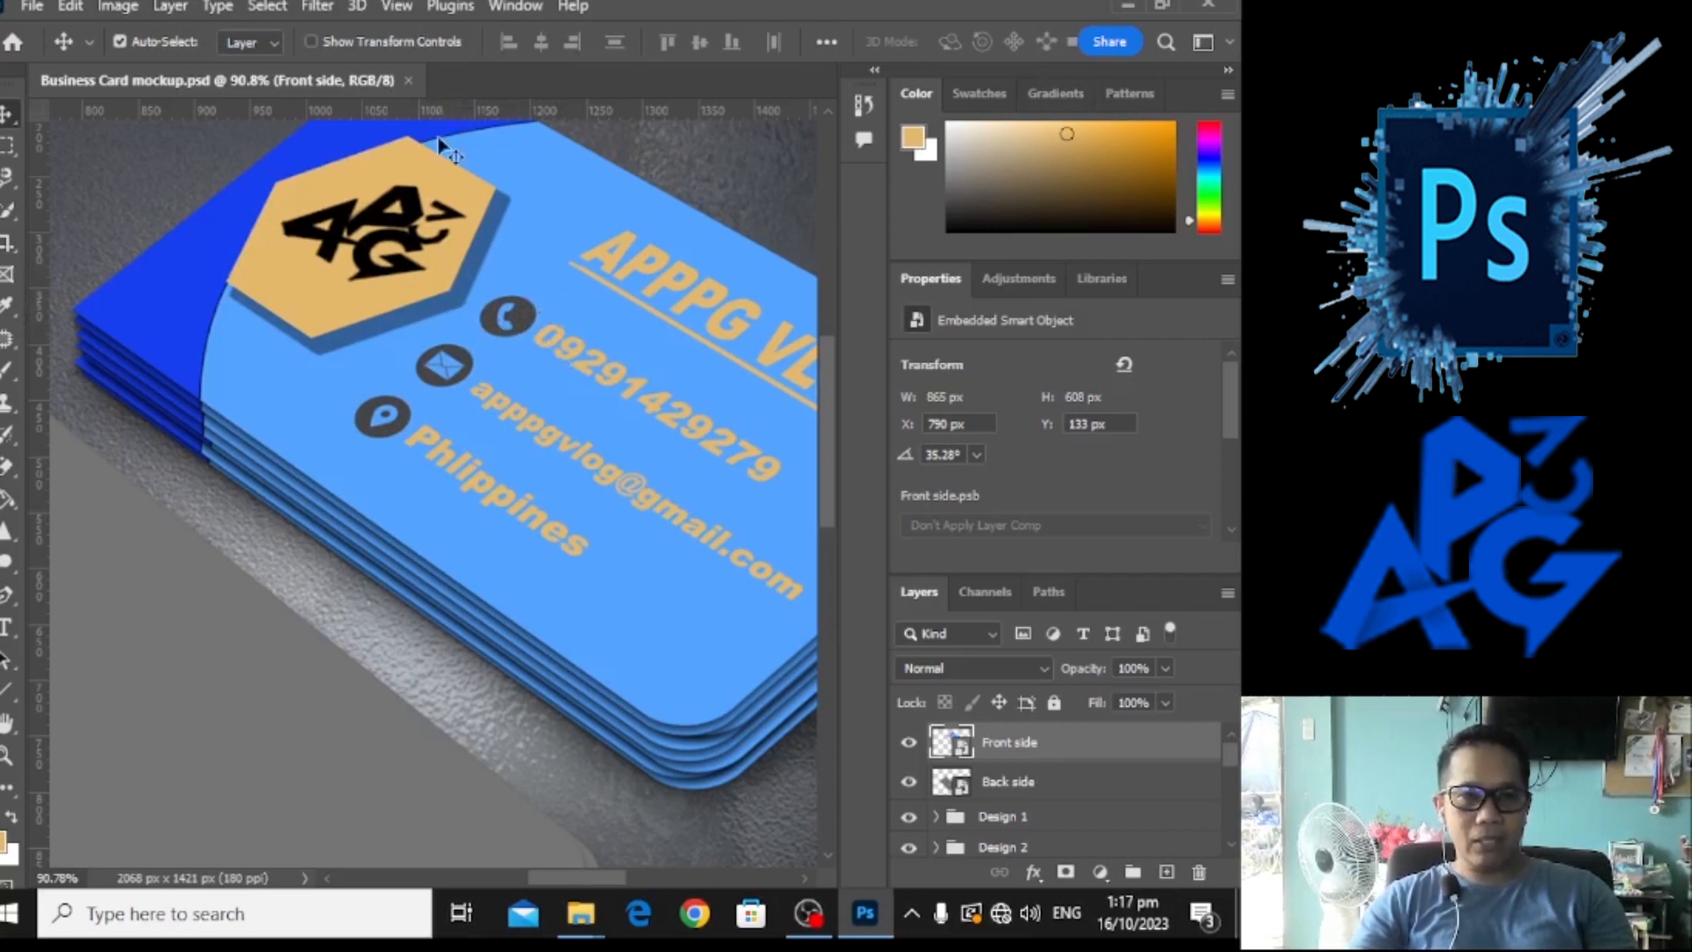
pyautogui.scroll(-5, 440, 313)
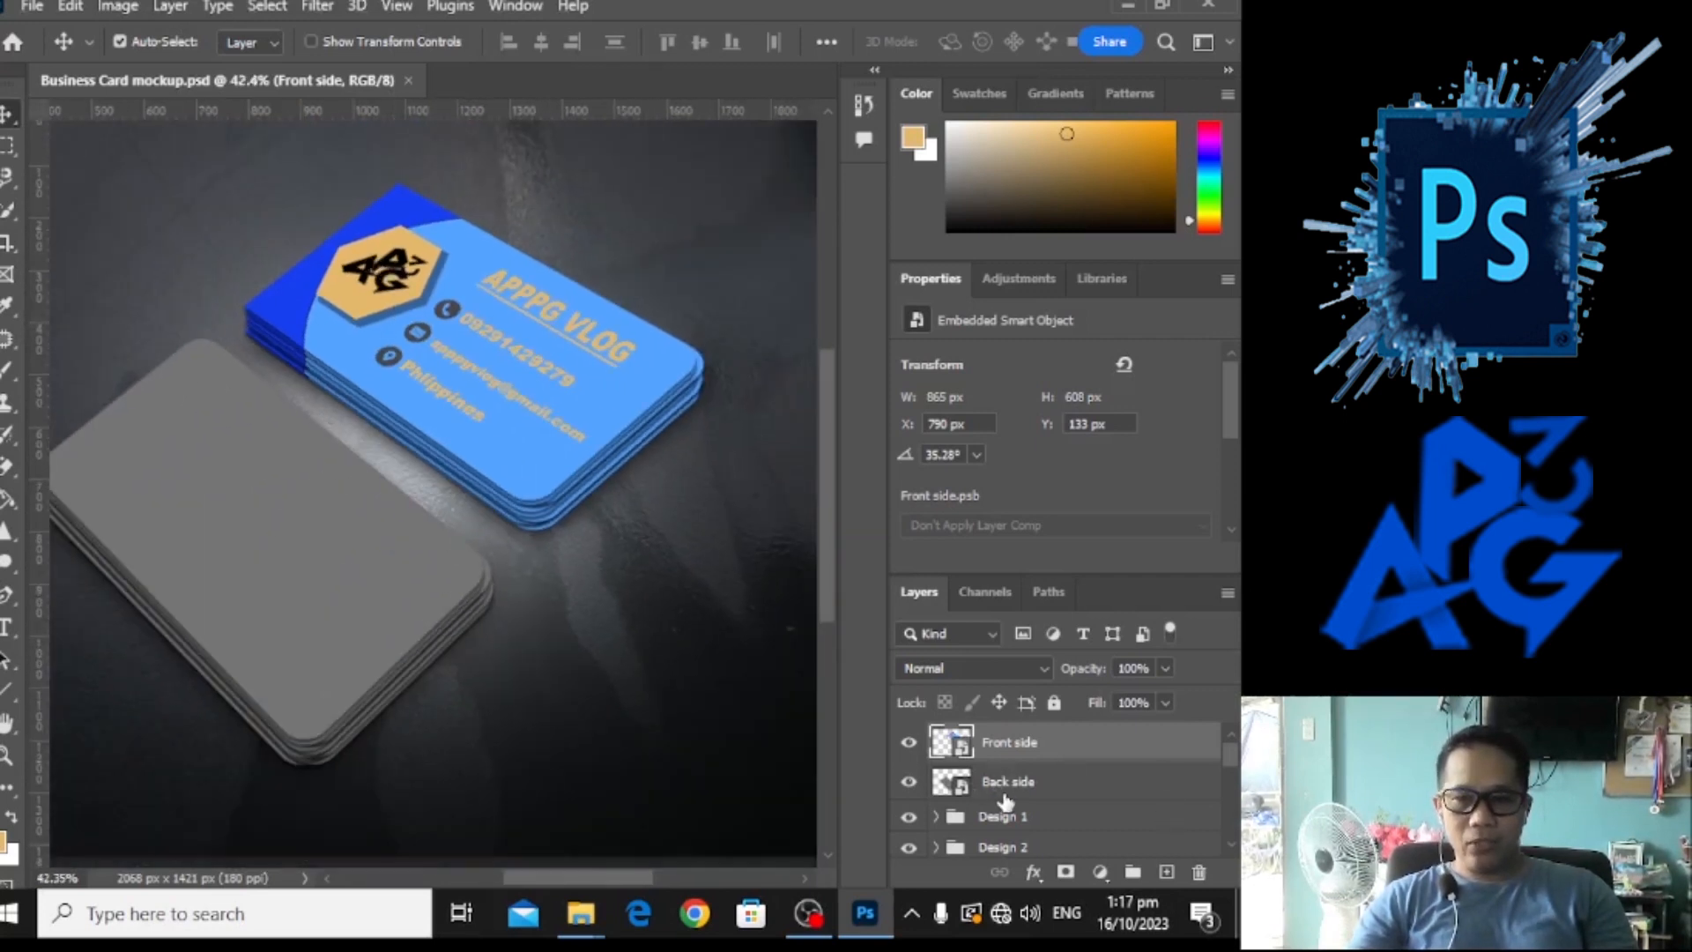
pyautogui.click(952, 789)
pyautogui.doubleClick(952, 787)
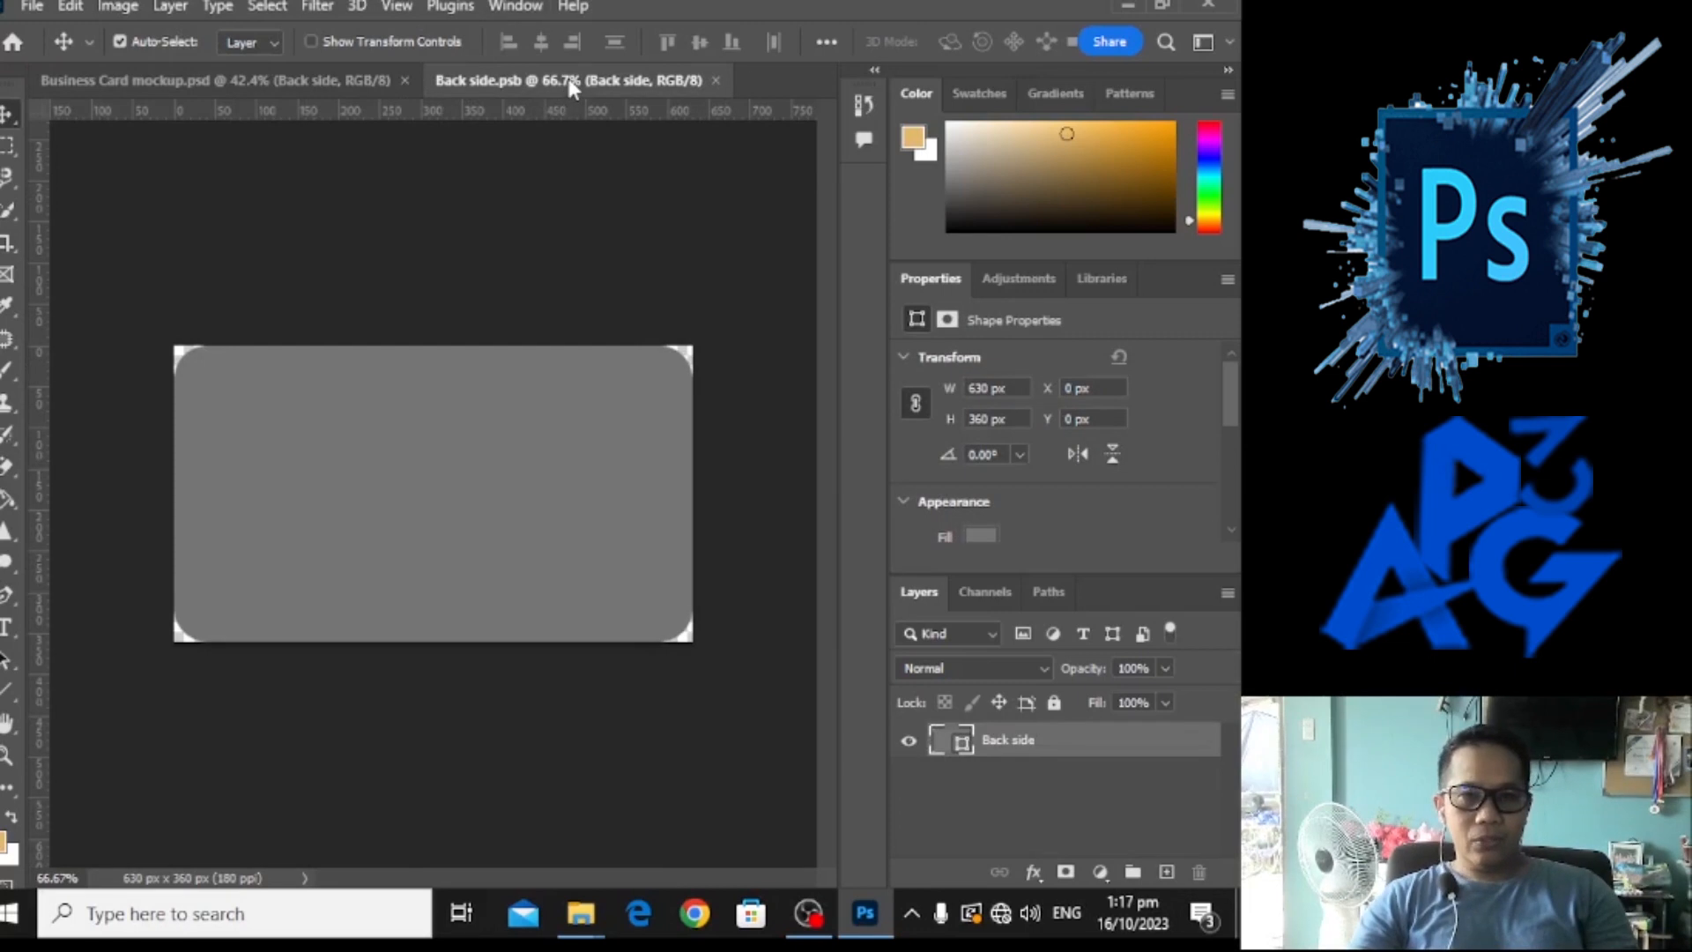
# Open the contents of the mockup's Front side smart object for editing.
pyautogui.click(278, 80)
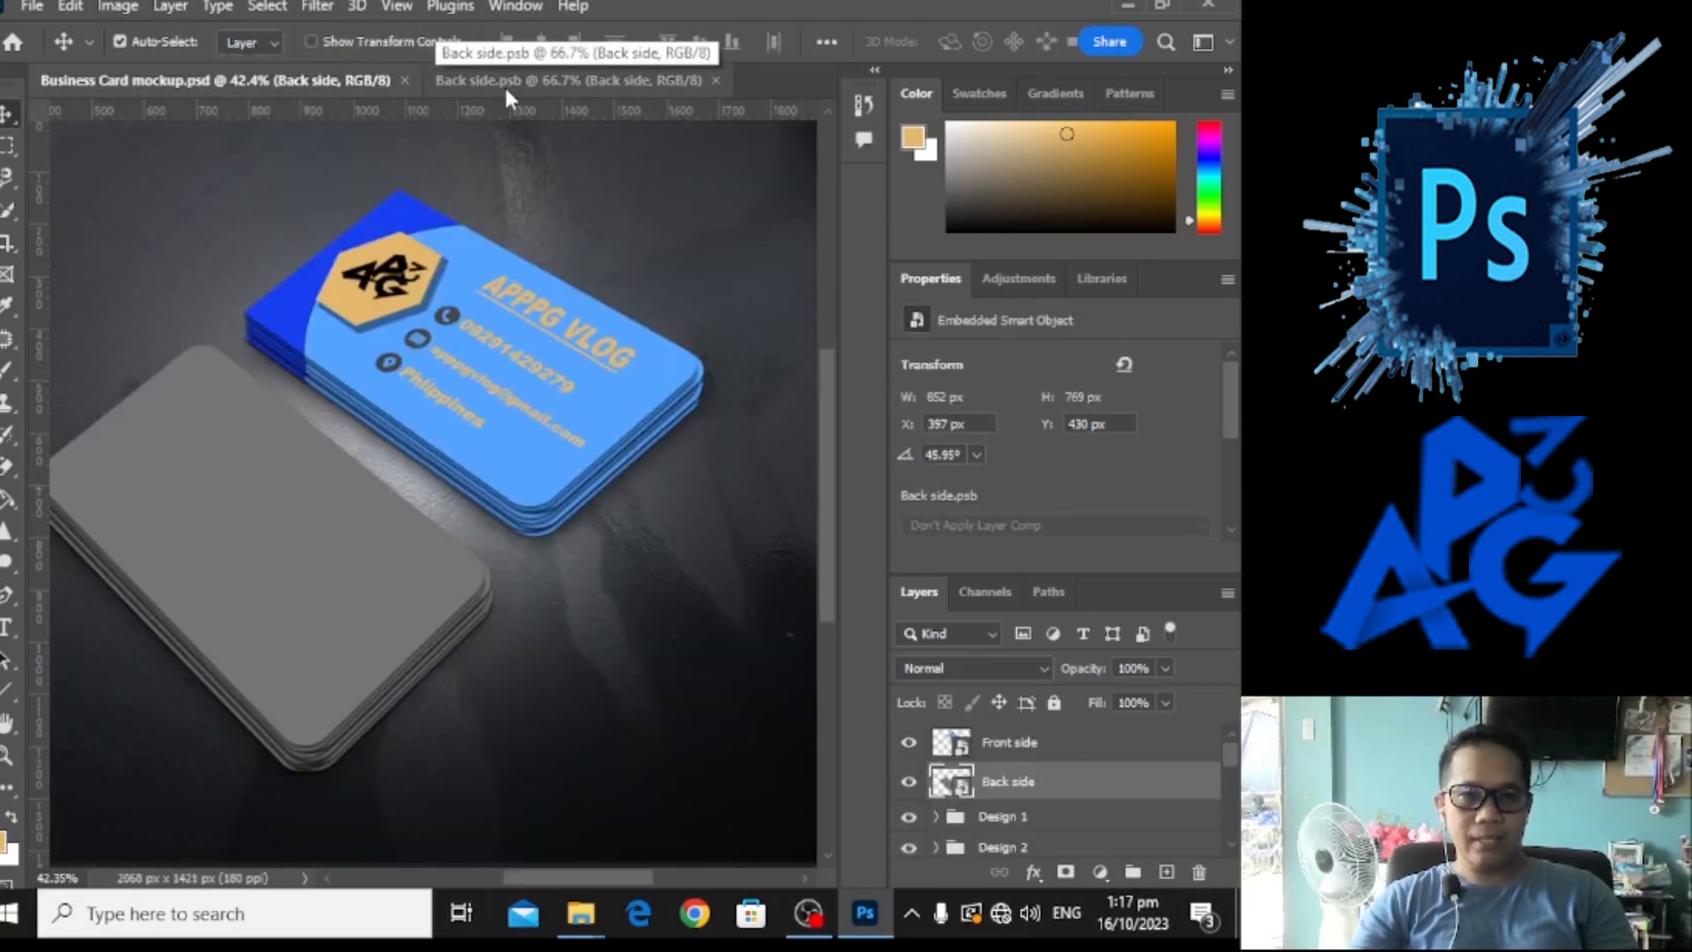
pyautogui.click(504, 85)
pyautogui.click(289, 80)
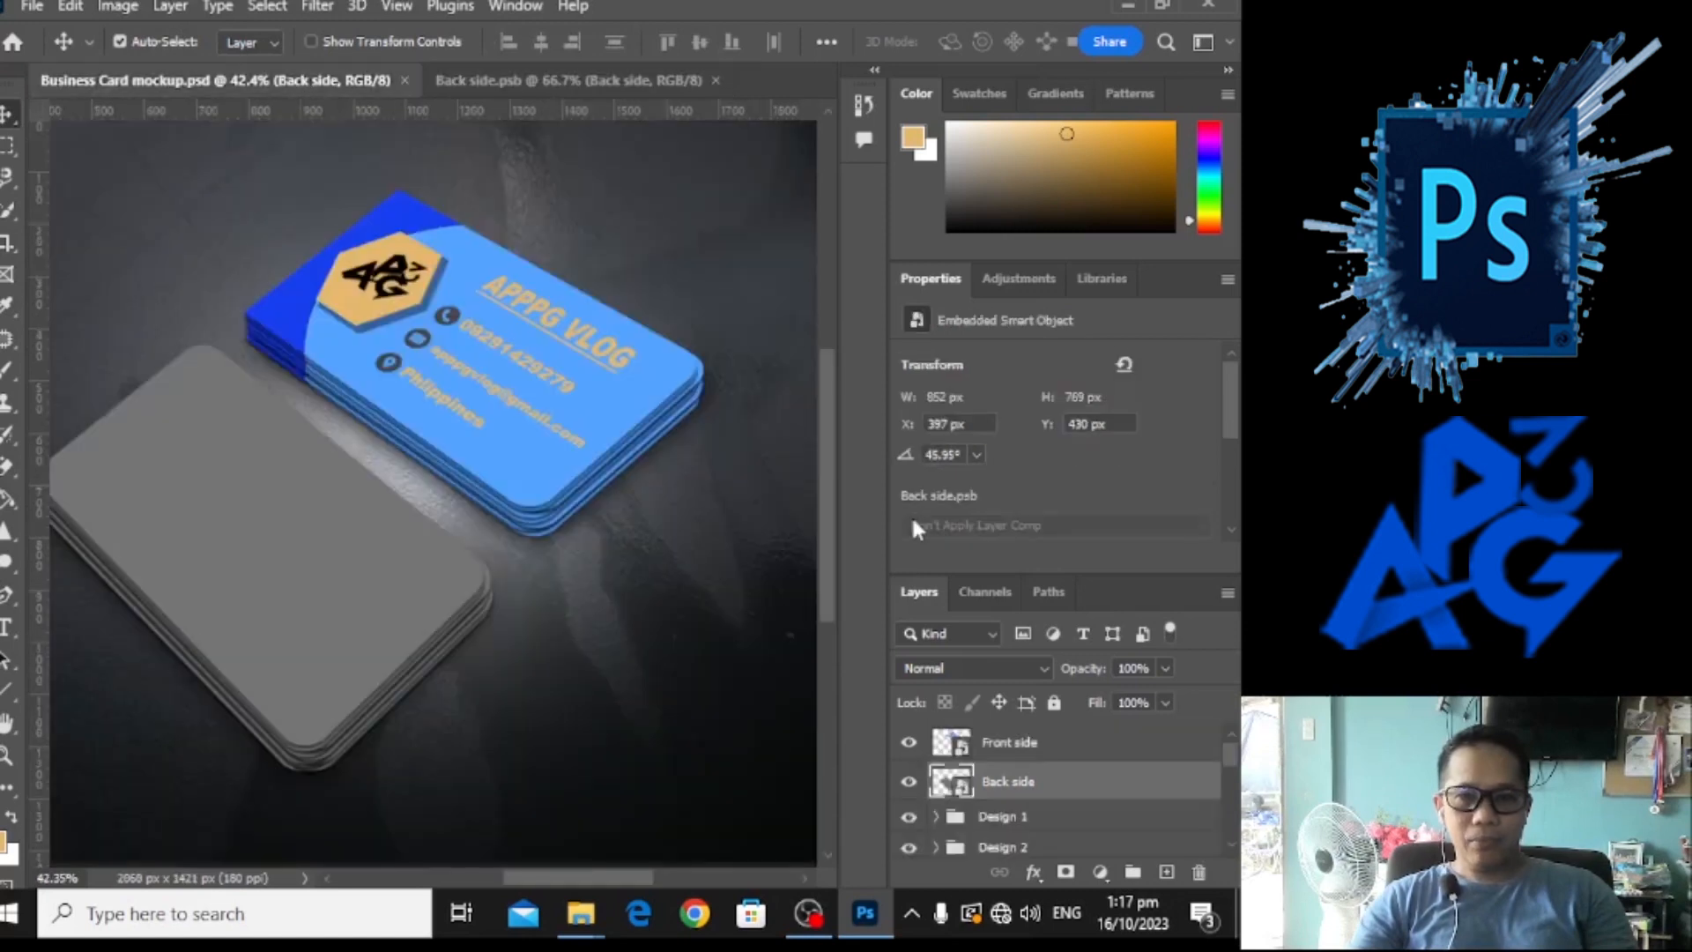
pyautogui.doubleClick(957, 745)
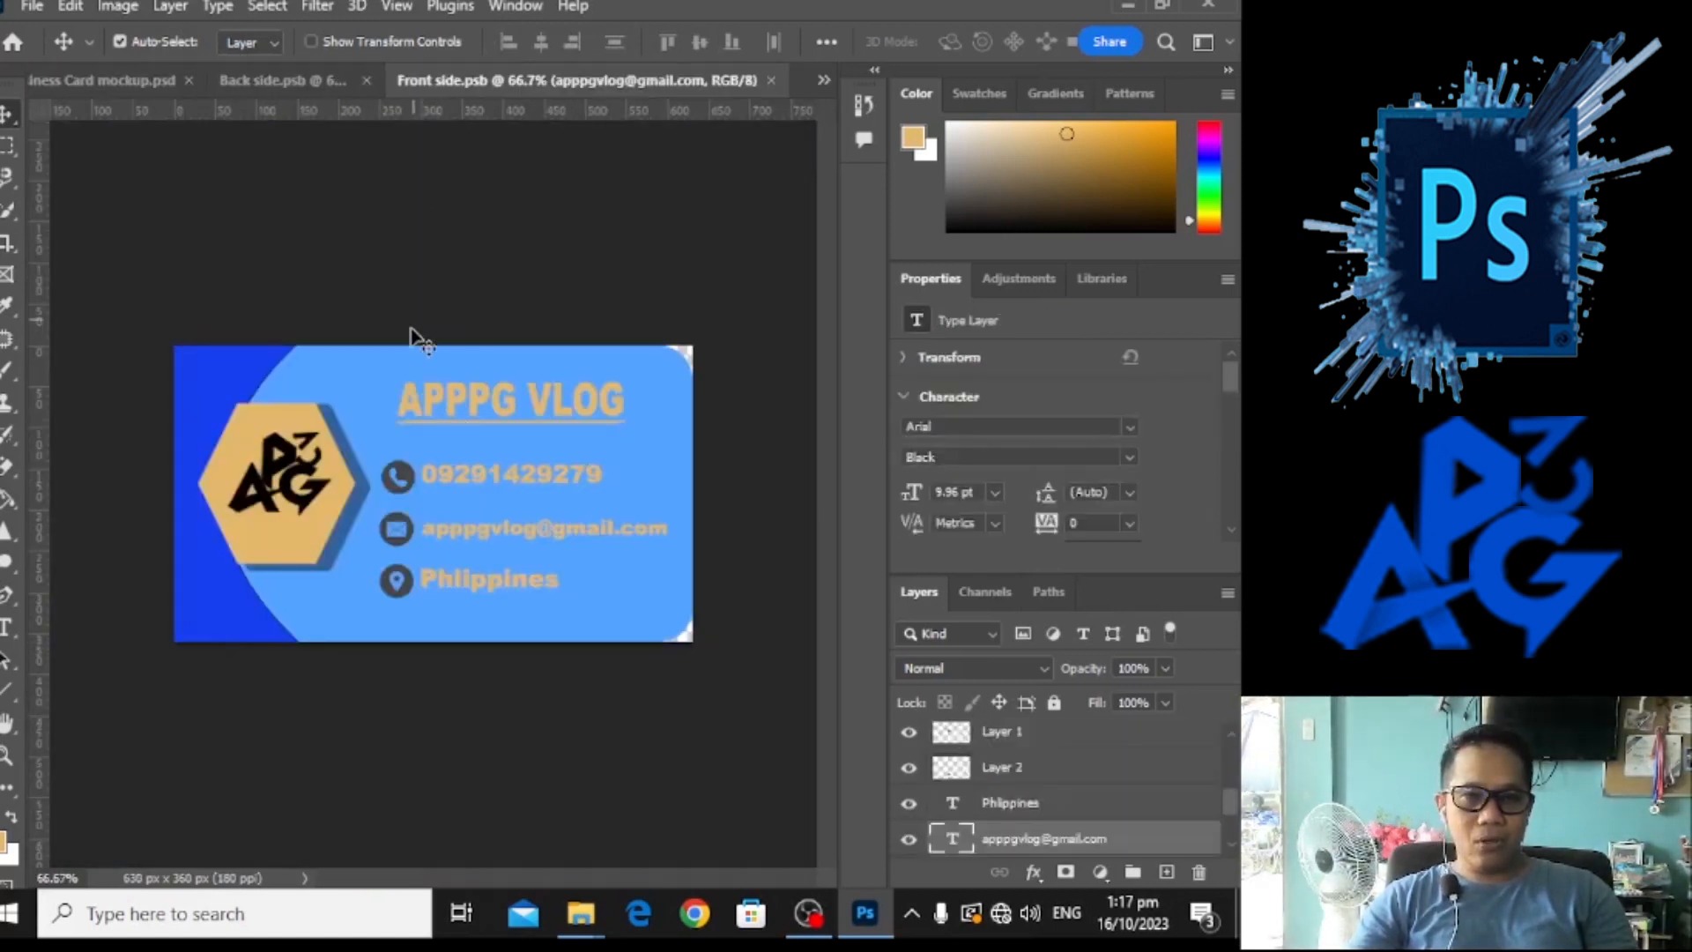
pyautogui.click(111, 77)
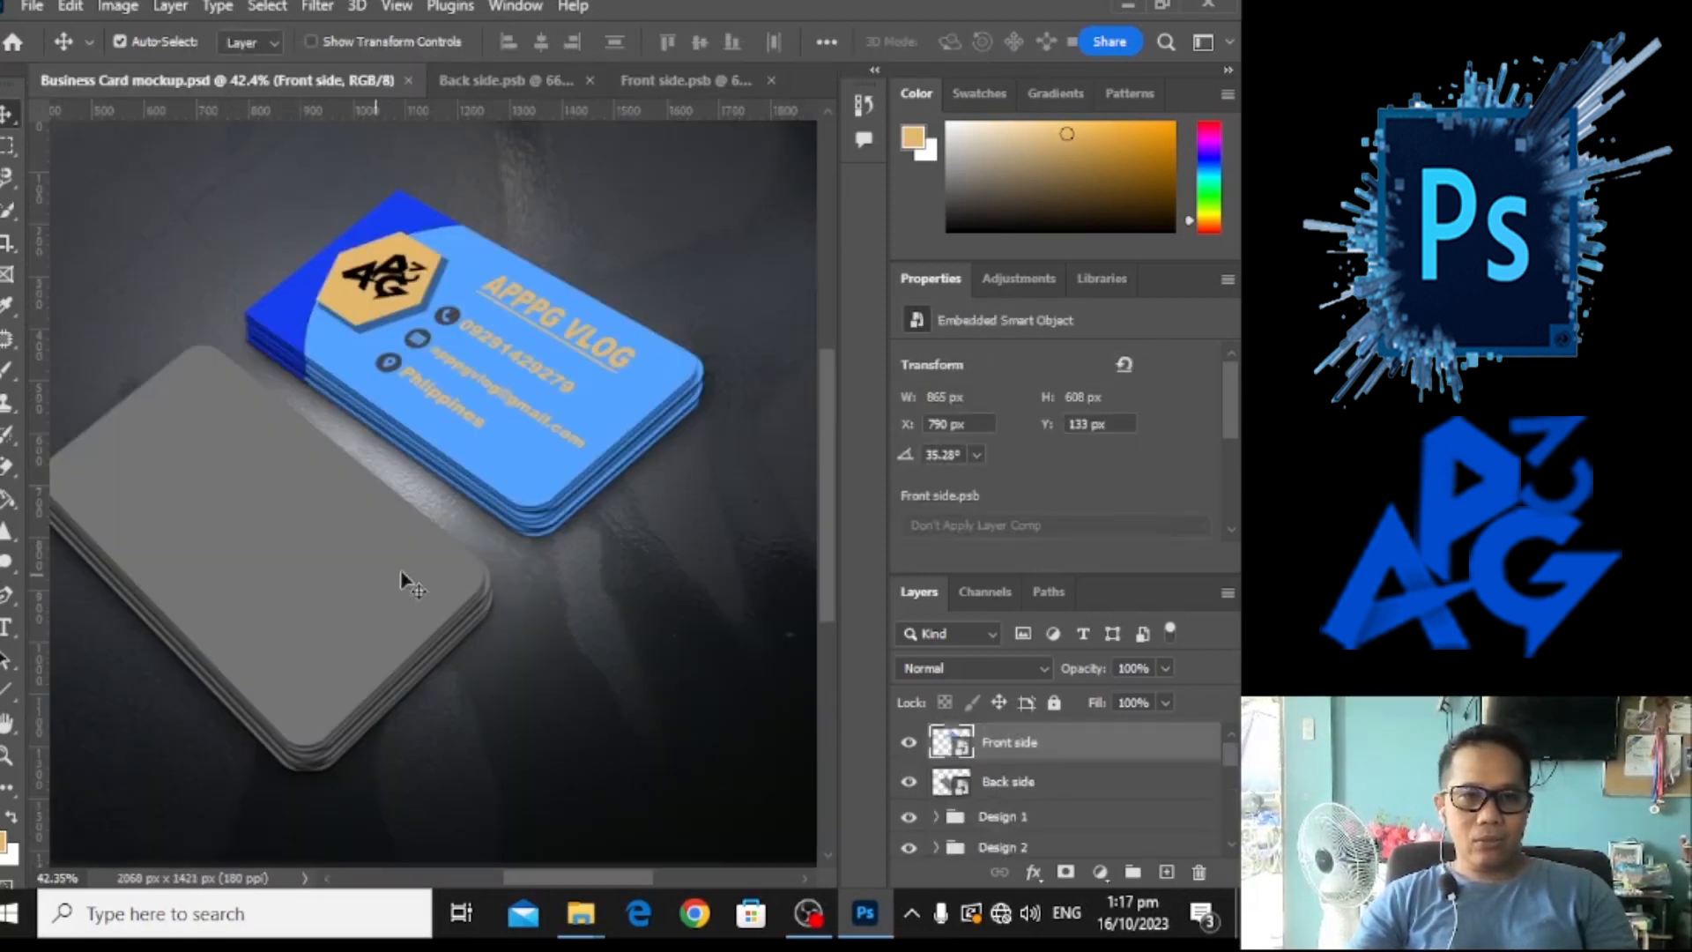
pyautogui.click(39, 9)
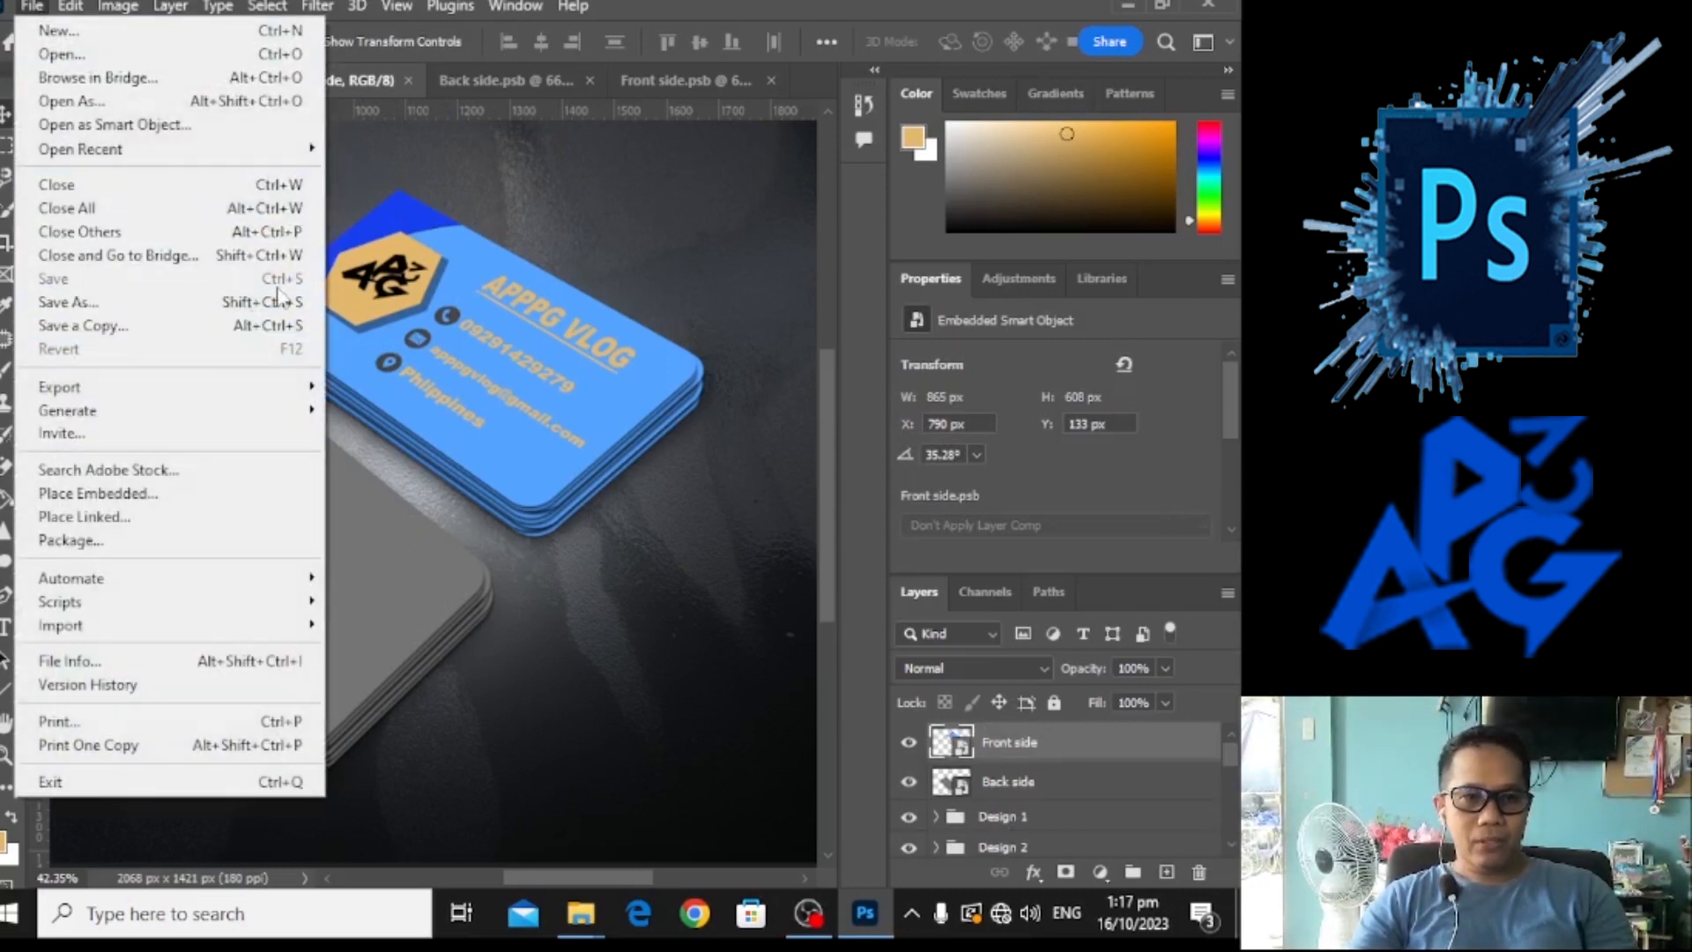
pyautogui.click(606, 281)
pyautogui.click(517, 79)
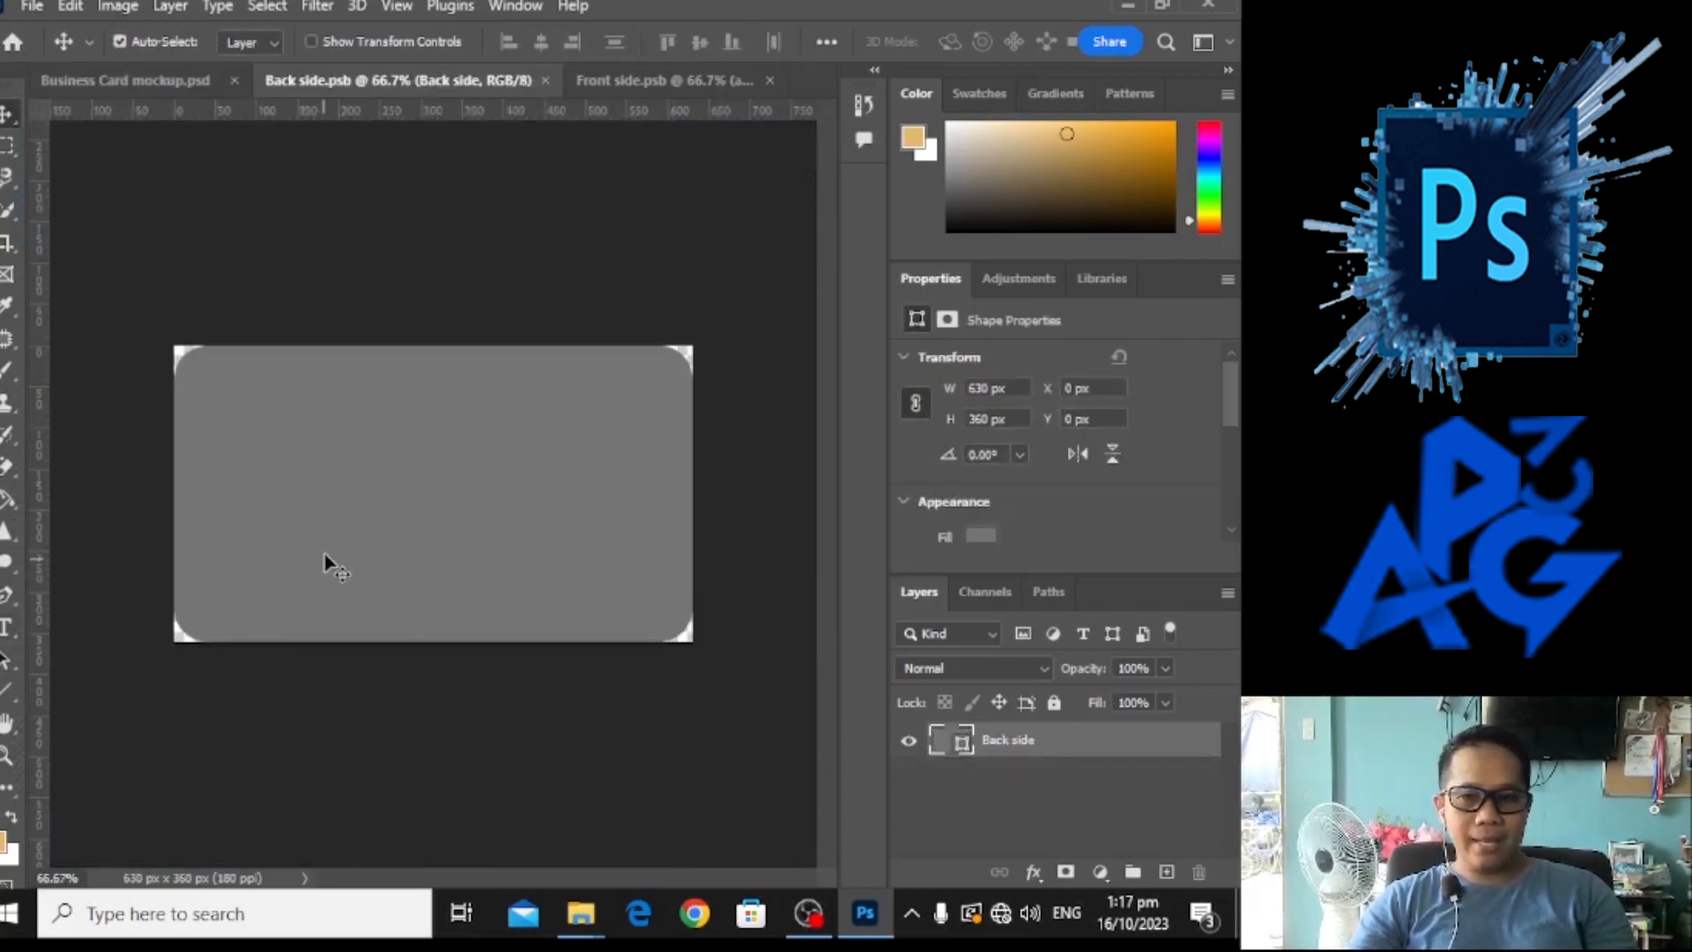
# Select all the front side artwork and copy it into the Back side document.
pyautogui.click(637, 77)
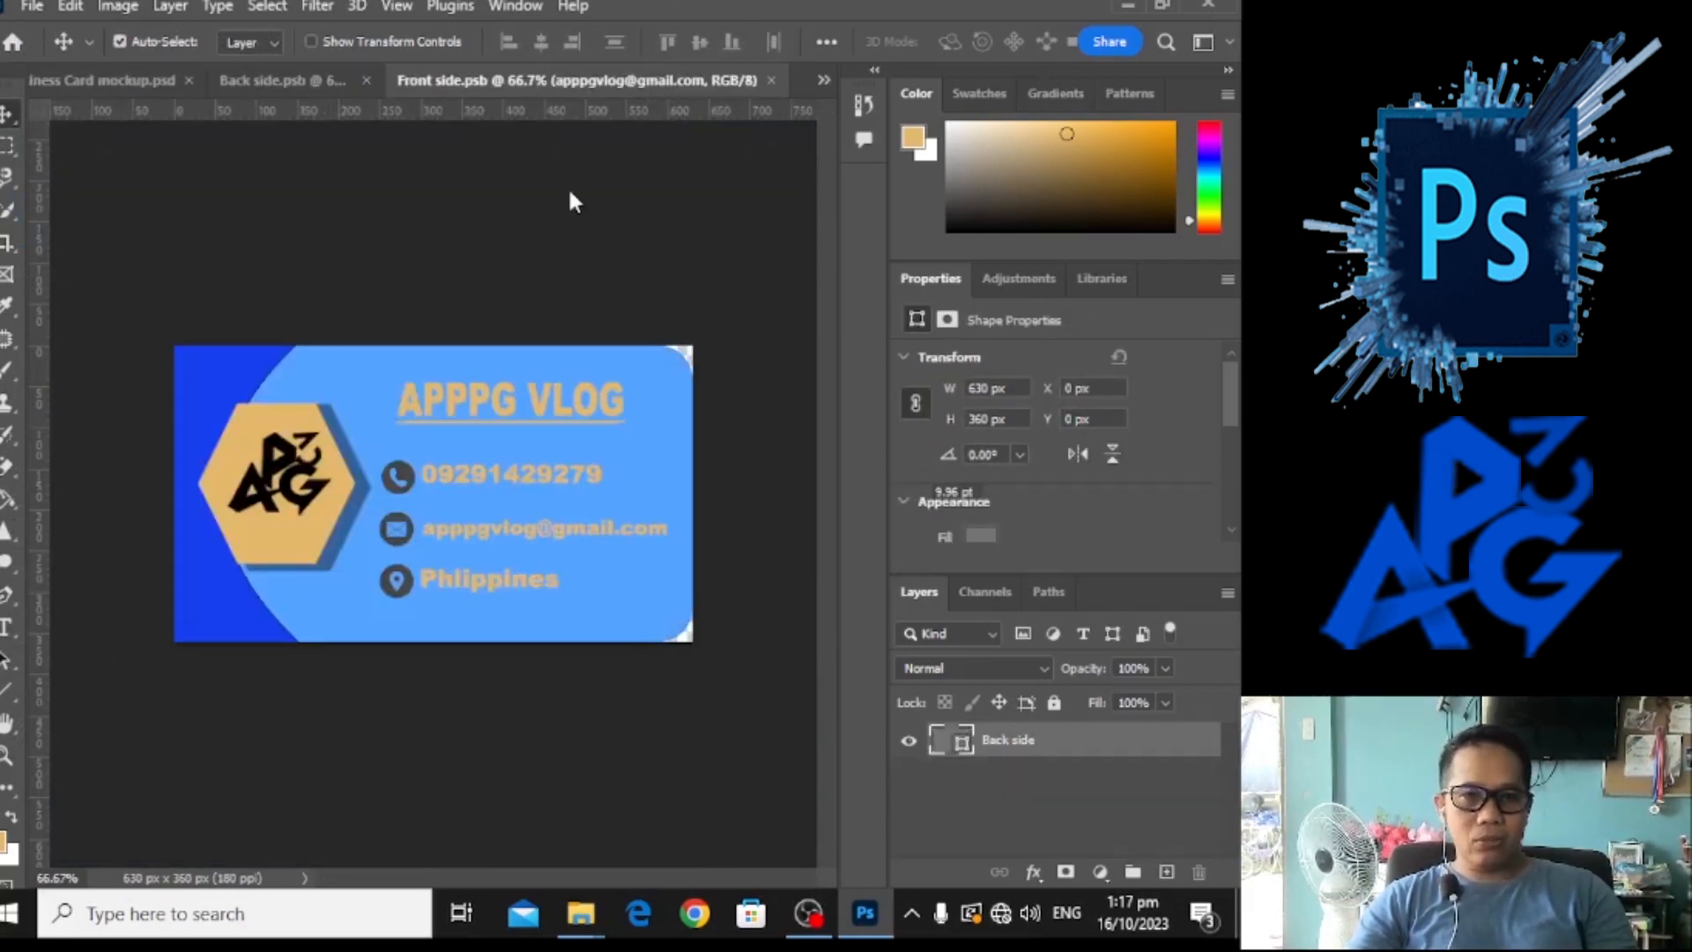
pyautogui.moveTo(152, 297); pyautogui.dragTo(703, 672)
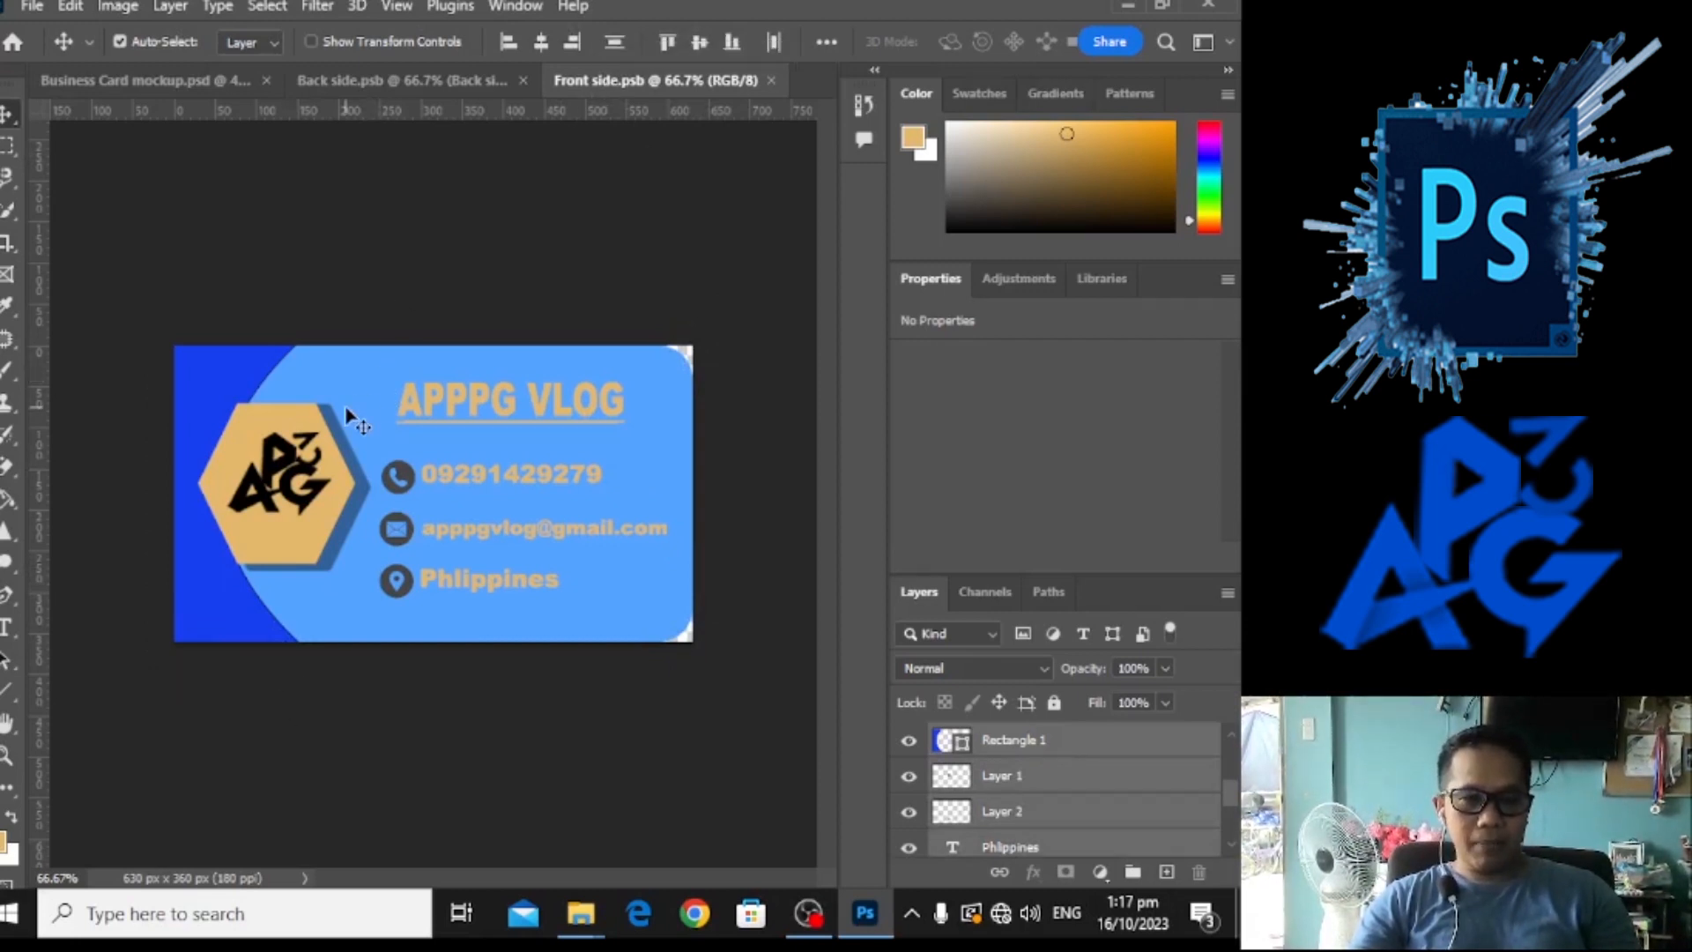
pyautogui.moveTo(350, 399); pyautogui.dragTo(350, 347)
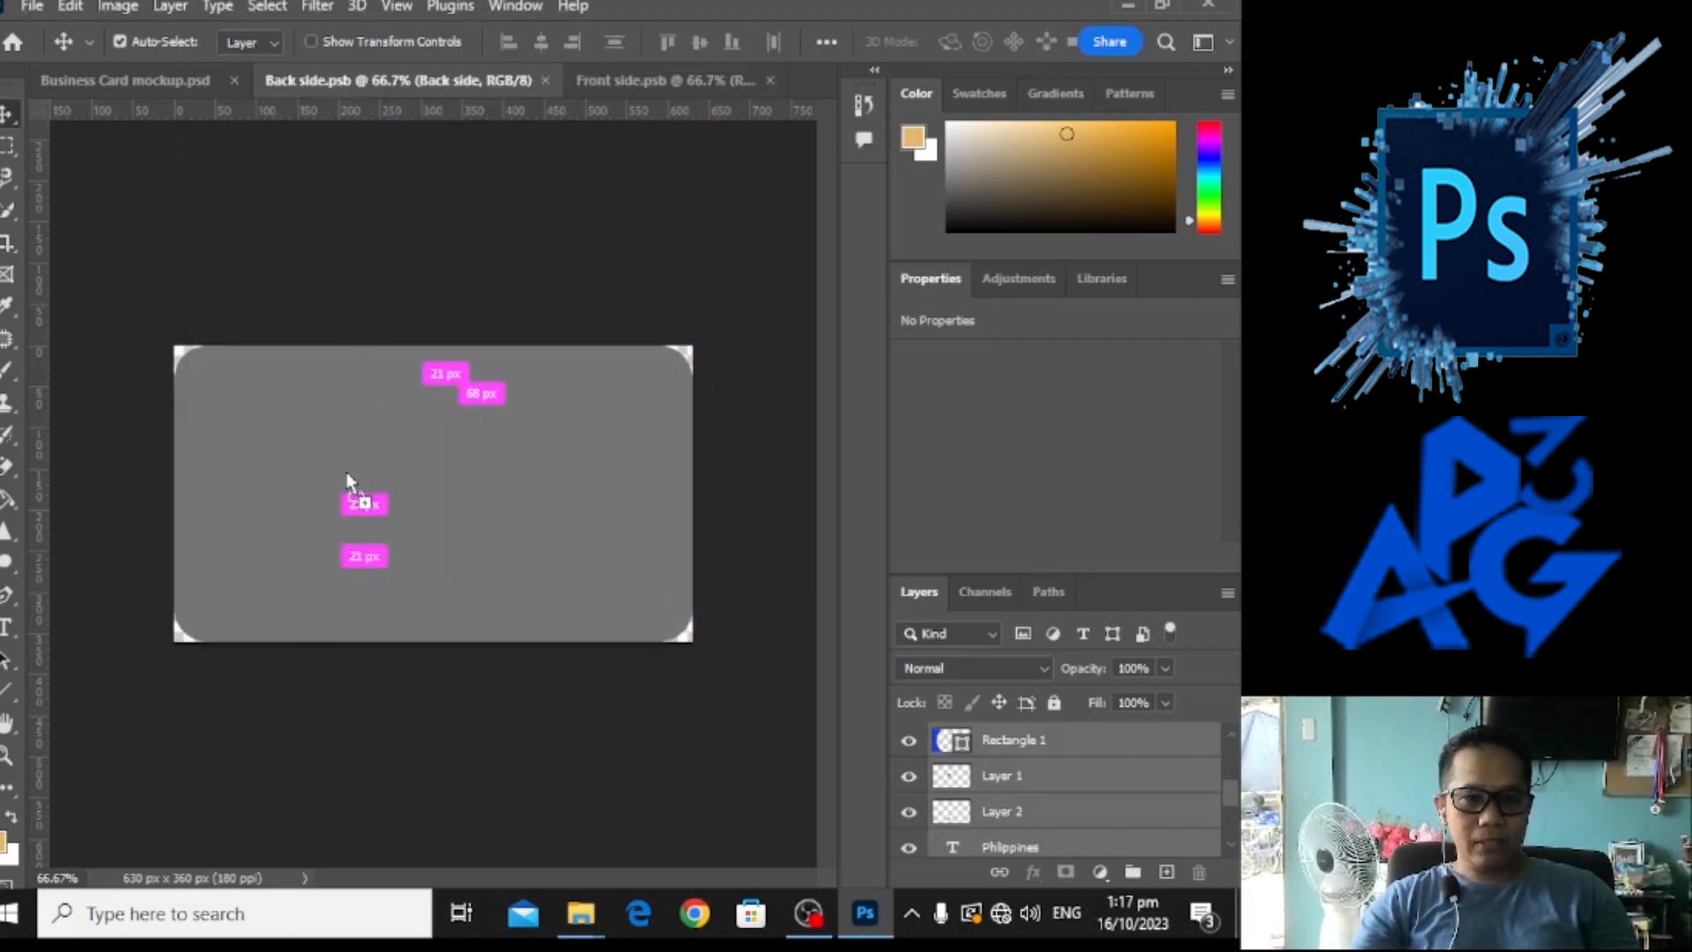
pyautogui.moveTo(350, 480); pyautogui.dragTo(349, 481)
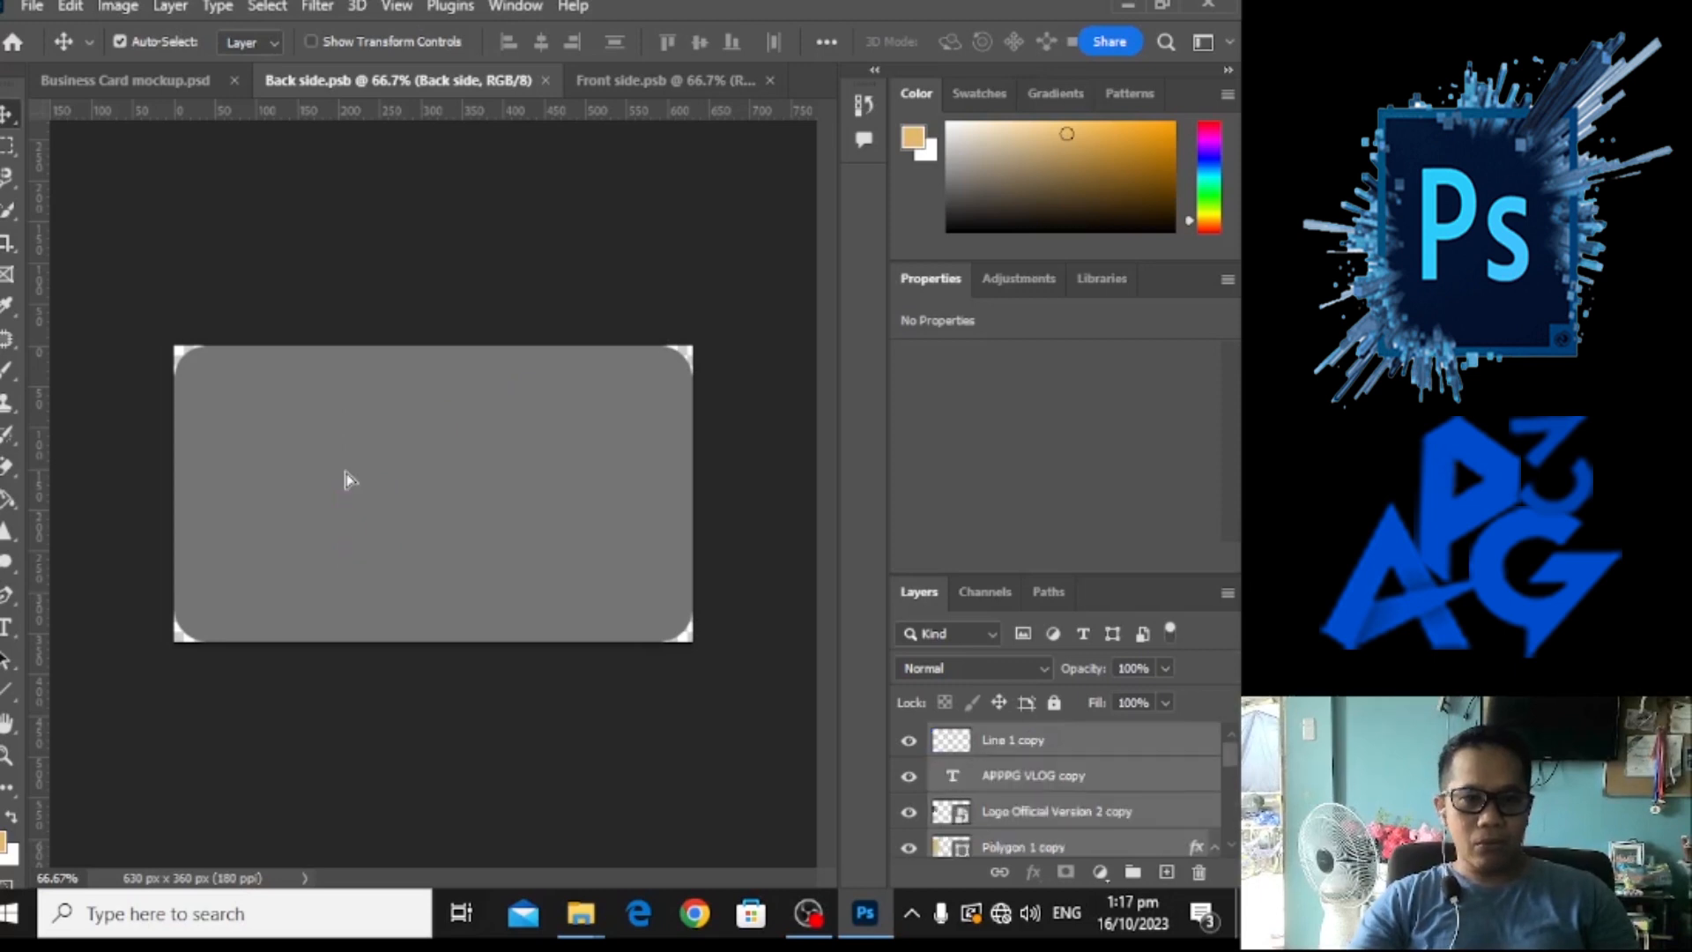
# Move the copied artwork until it covers the gray back card, at about X -3 px and Y -13 px.
pyautogui.press('Right')
pyautogui.press('Right')
pyautogui.press('Right')
pyautogui.press('Right')
pyautogui.press('Right')
pyautogui.press('Right')
pyautogui.press('Right')
pyautogui.press('Right')
pyautogui.press('Right')
pyautogui.press('Right')
pyautogui.press('Right')
pyautogui.press('Right')
pyautogui.press('Right')
pyautogui.press('Right')
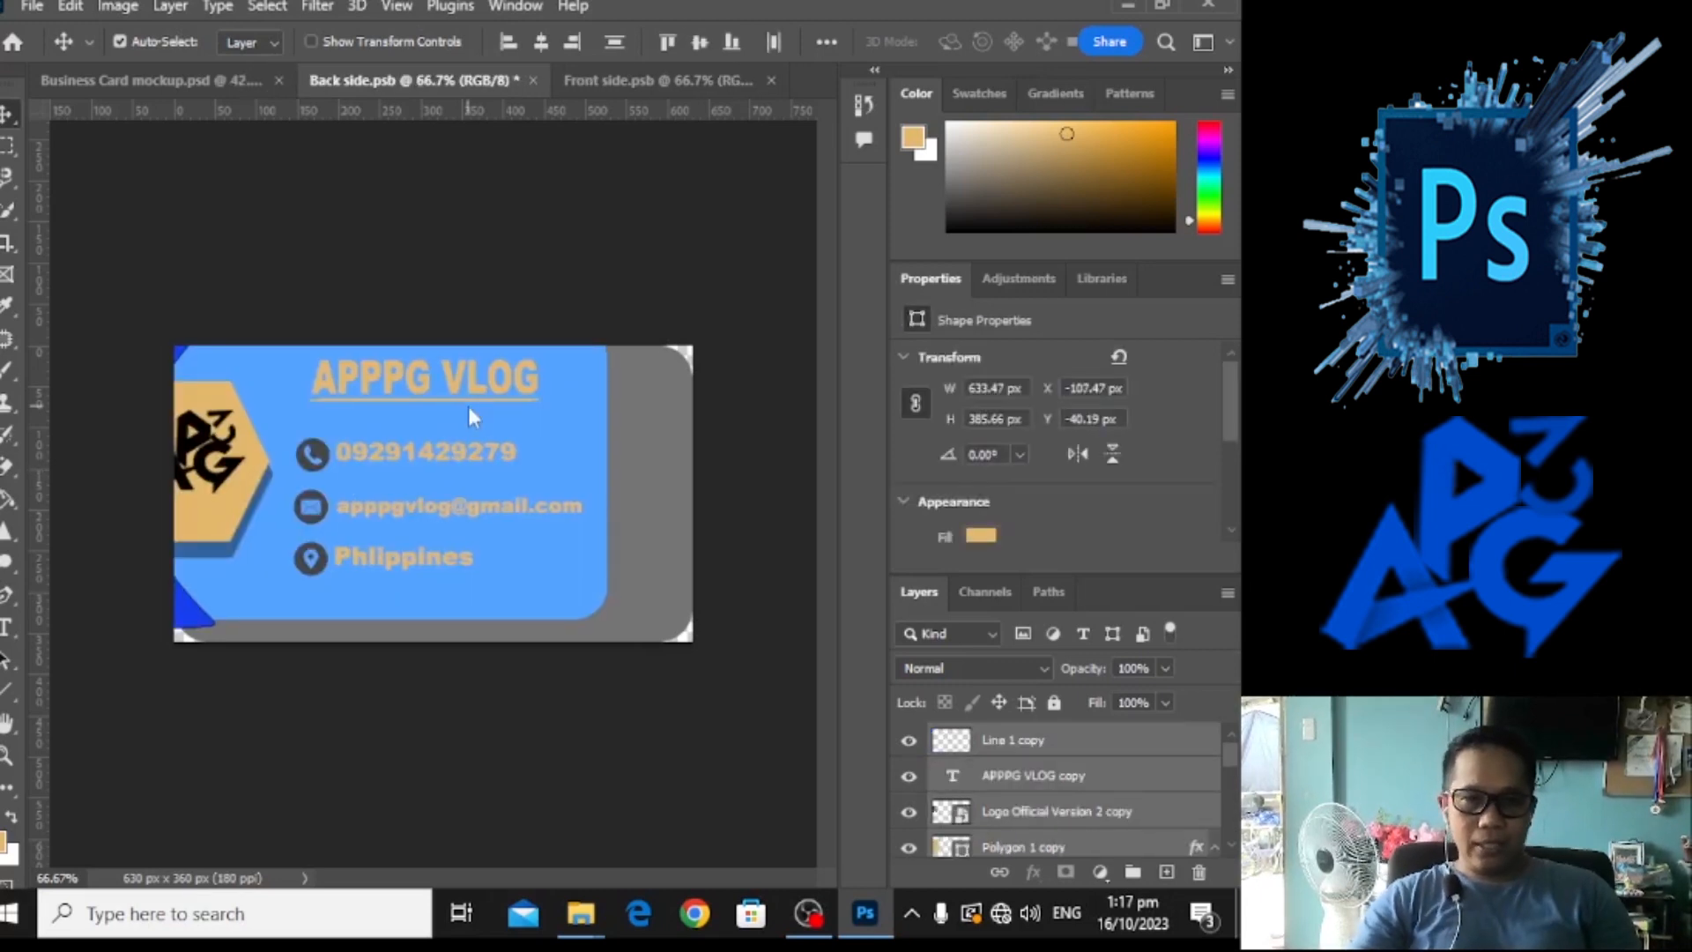
pyautogui.press('Right')
pyautogui.press('Right')
pyautogui.press('Right')
pyautogui.press('Right')
pyautogui.press('Right')
pyautogui.press('Right')
pyautogui.press('Right')
pyautogui.press('Right')
pyautogui.press('Right')
pyautogui.press('Right')
pyautogui.press('Right')
pyautogui.press('Right')
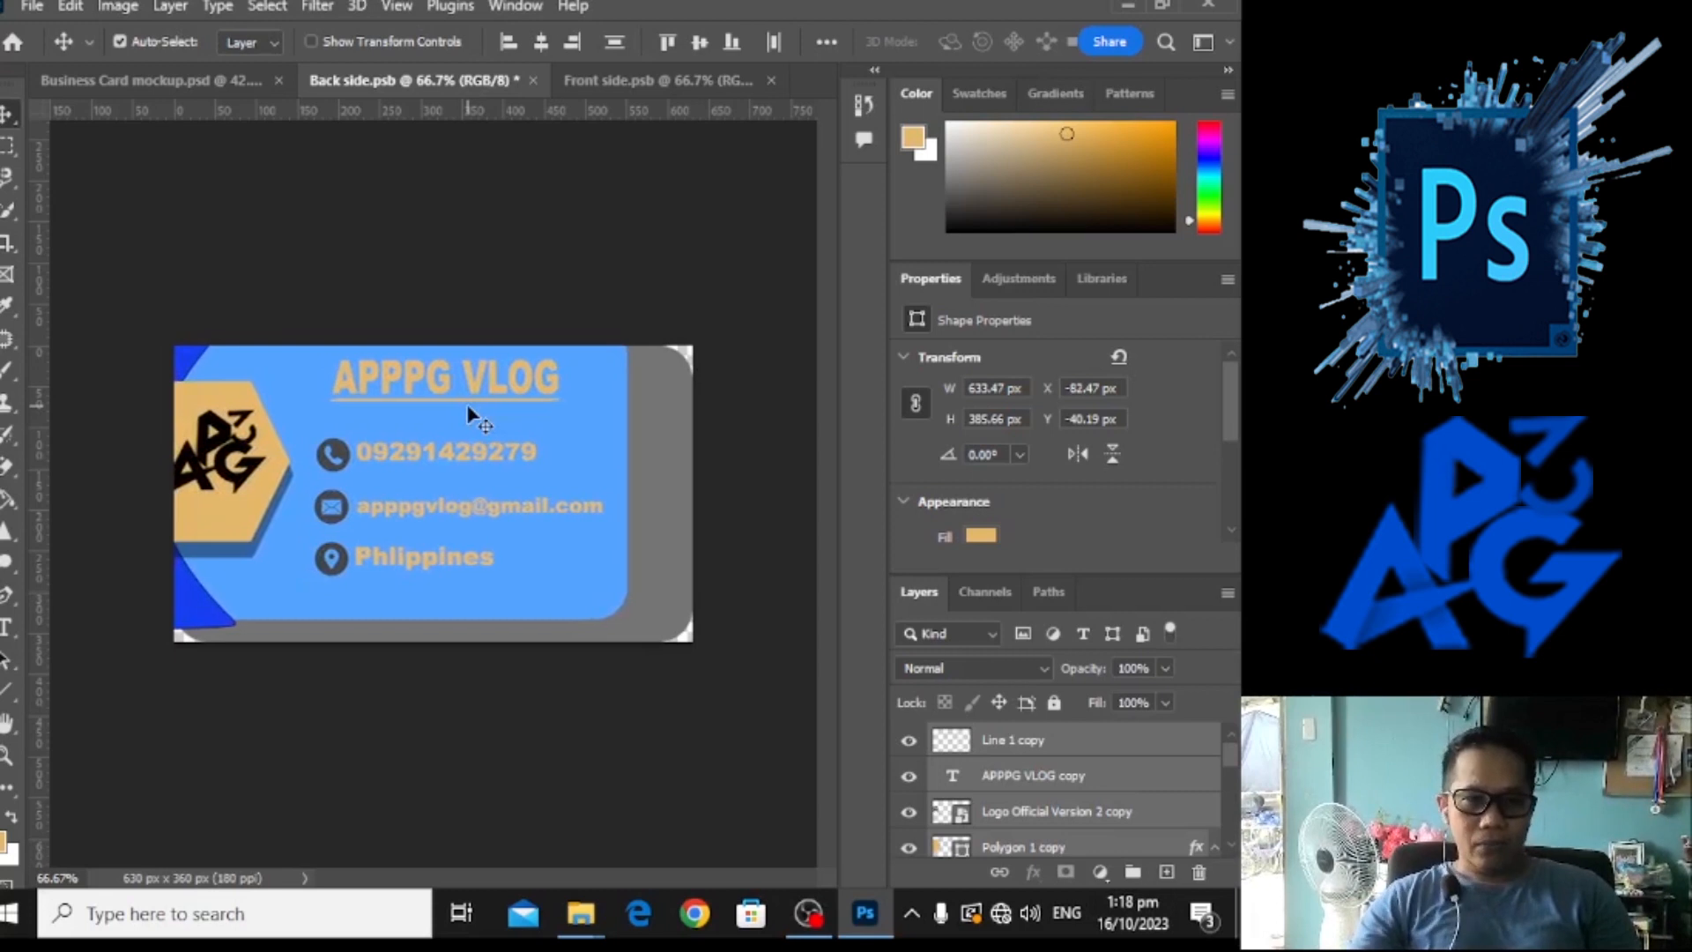
pyautogui.moveTo(559, 417); pyautogui.dragTo(610, 430)
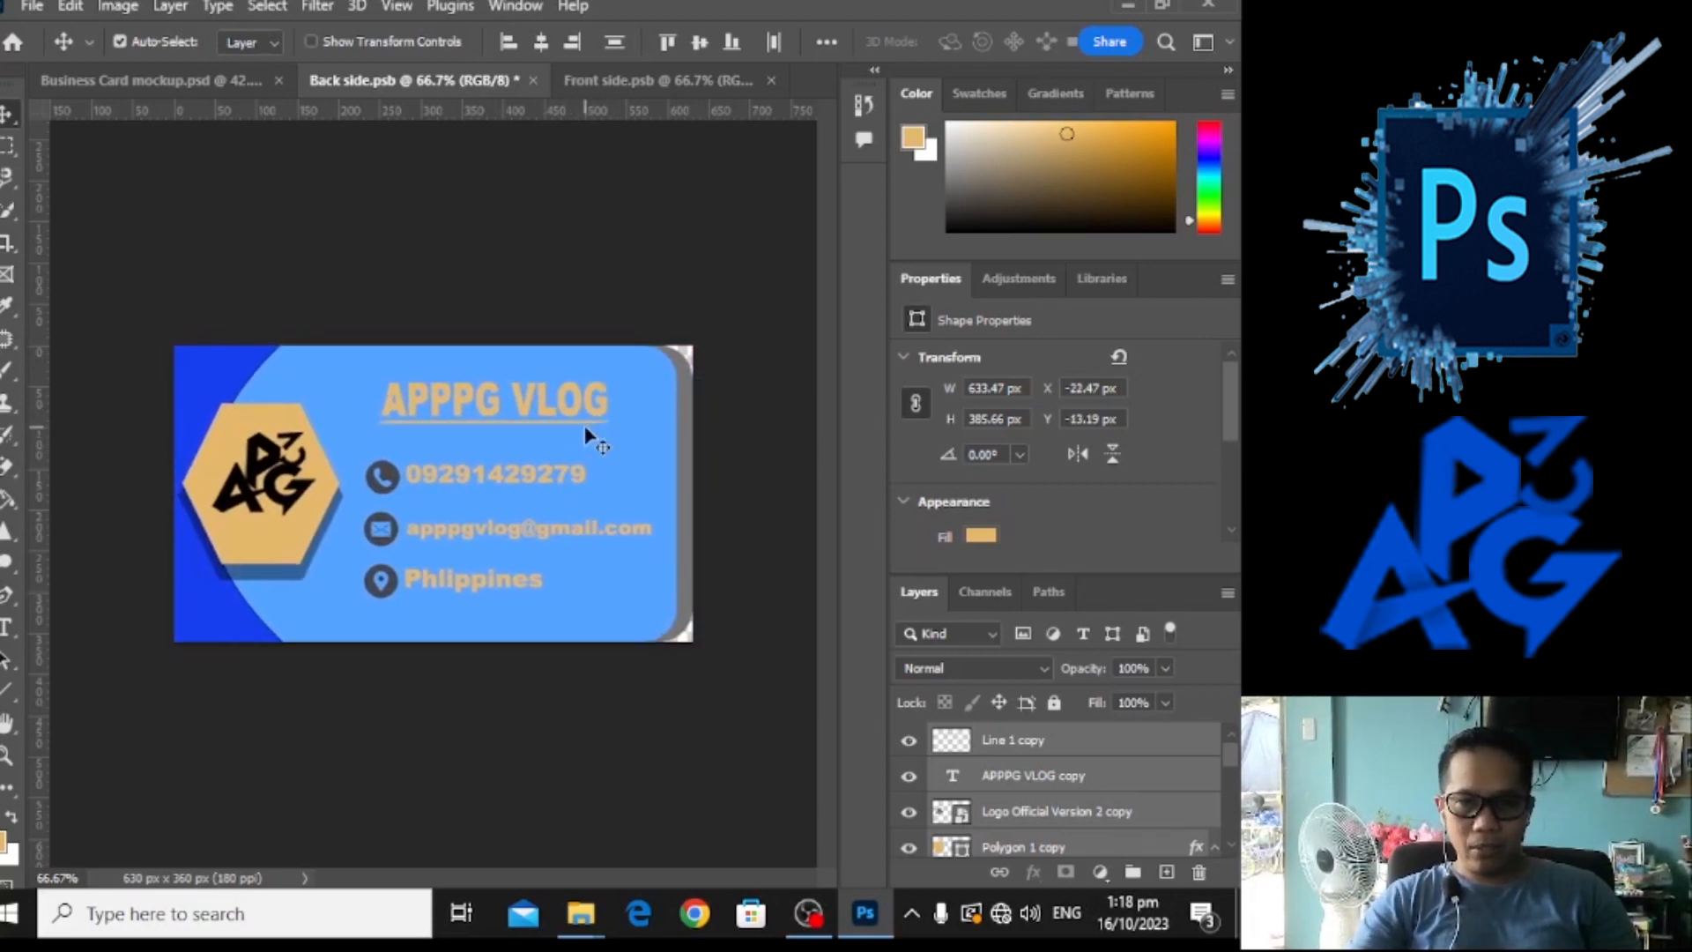
pyautogui.press('Right')
pyautogui.press('Right')
pyautogui.press('Right')
pyautogui.press('Right')
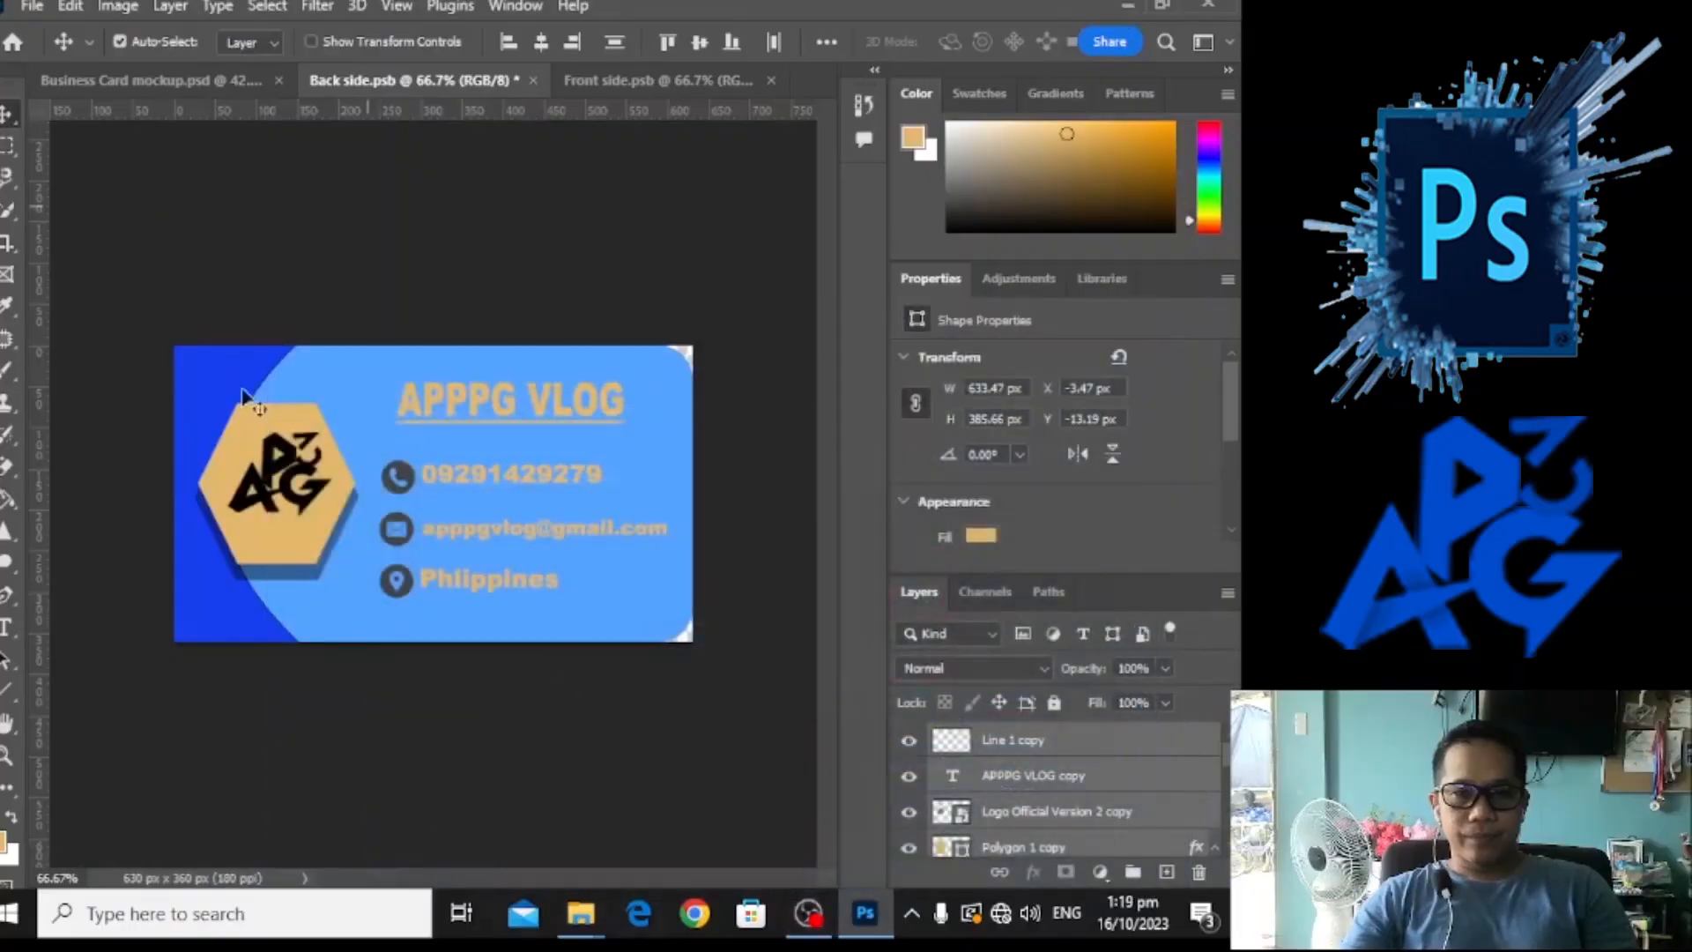
pyautogui.click(171, 83)
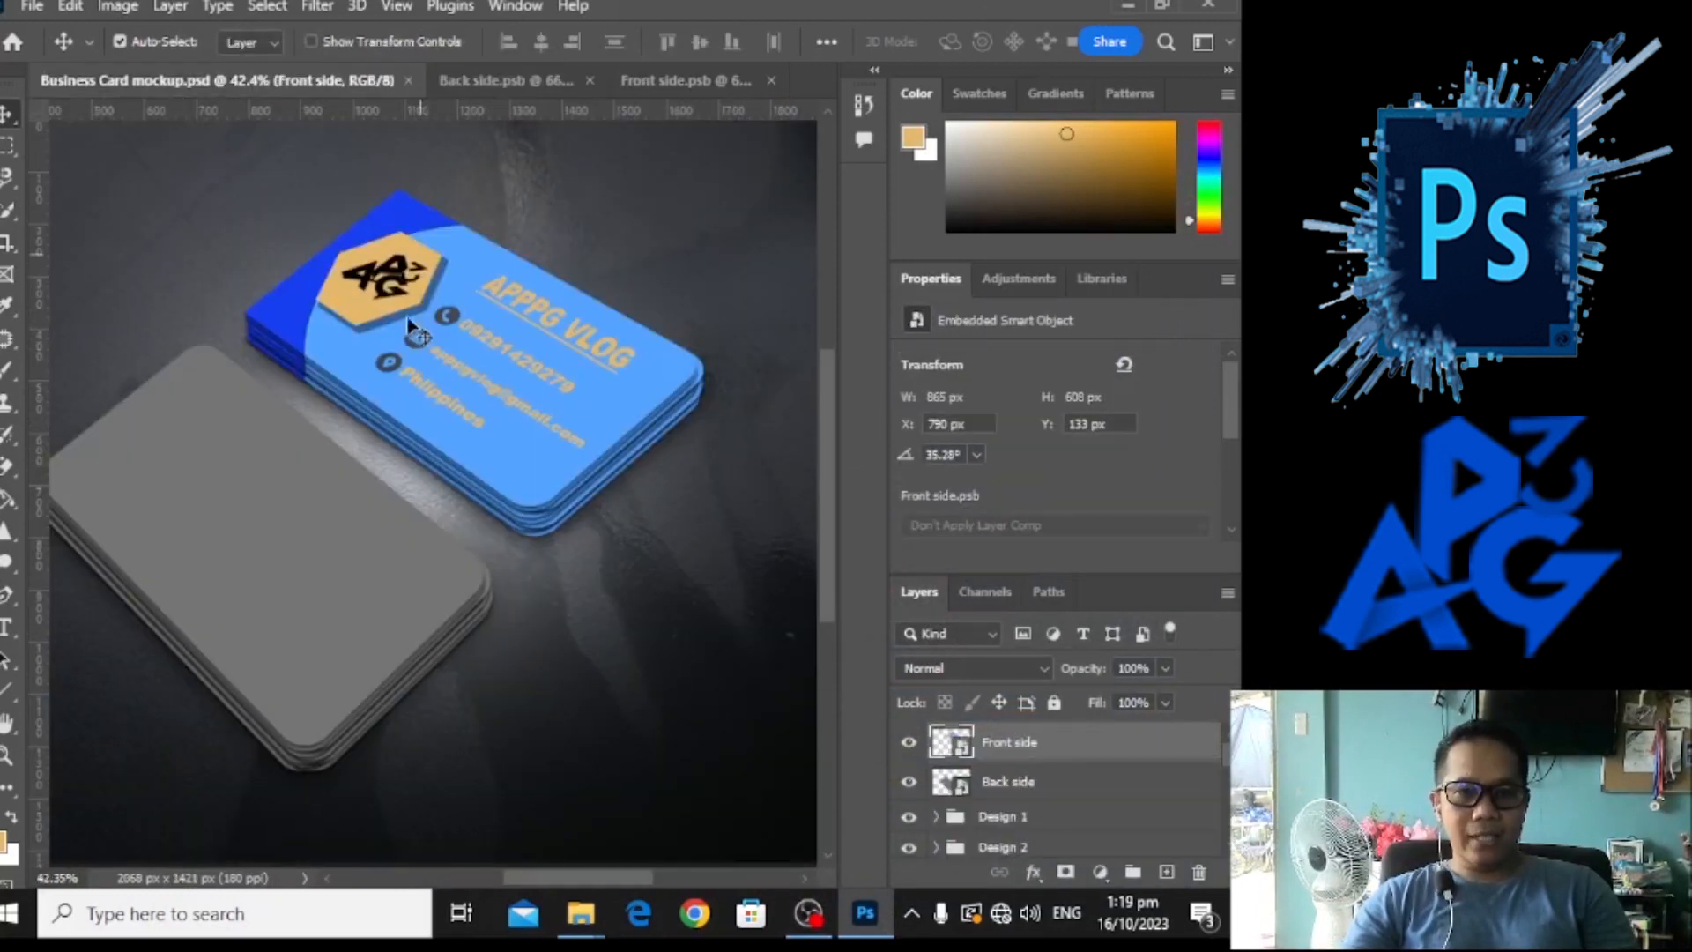
pyautogui.scroll(4, 408, 404)
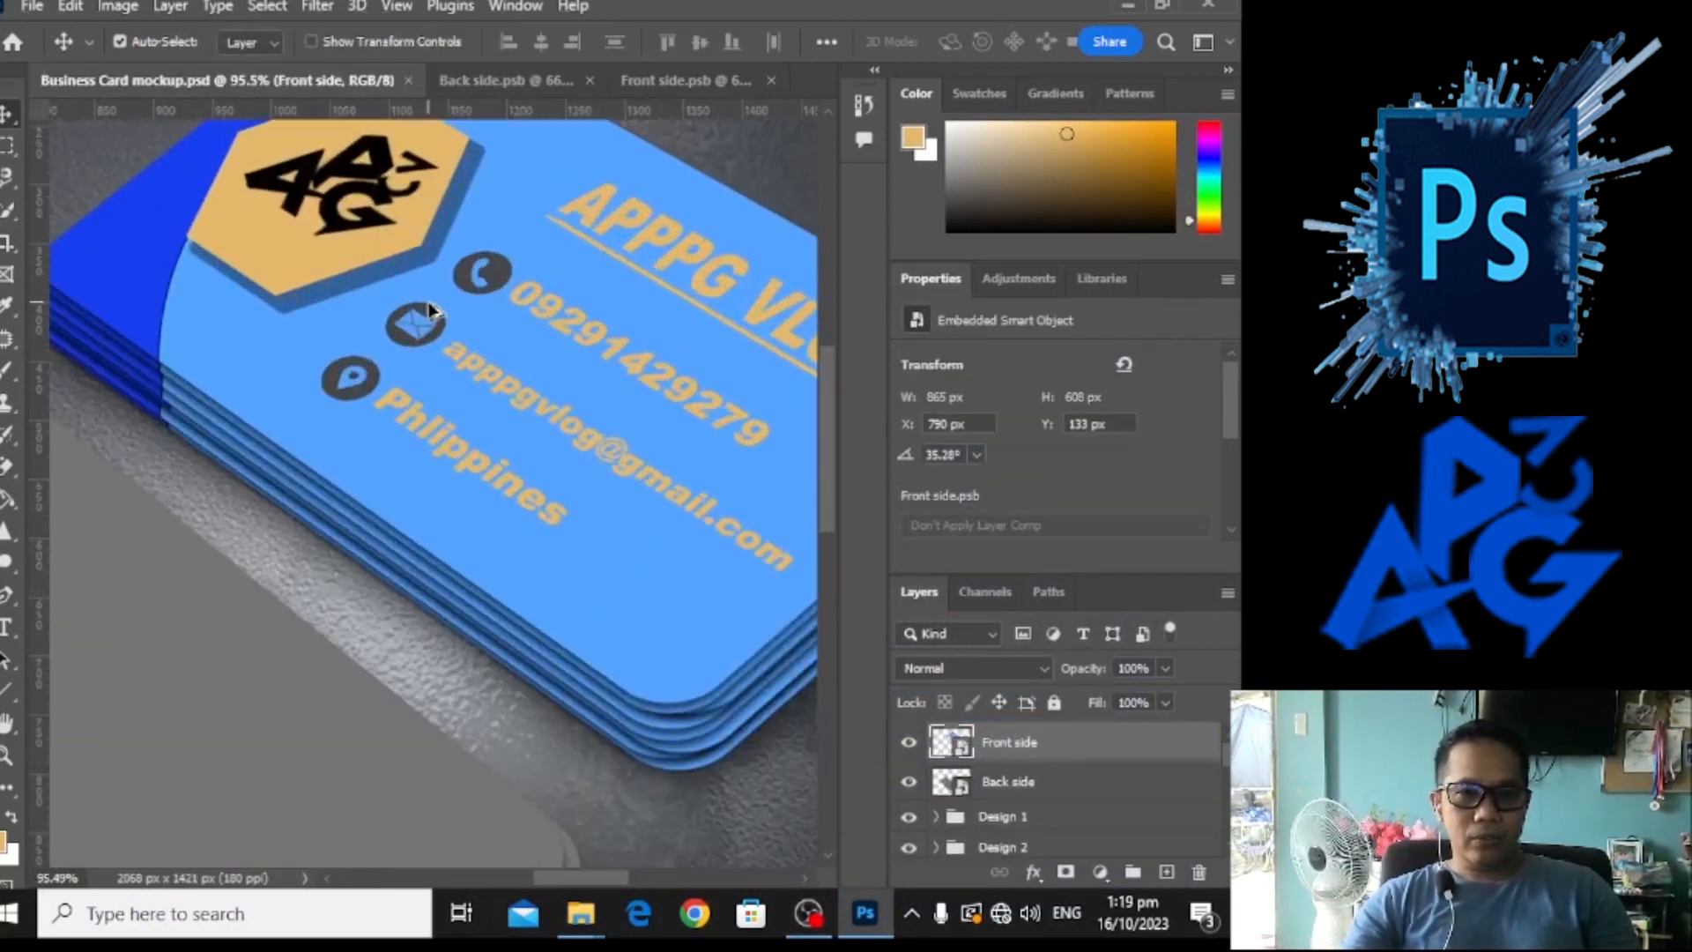
pyautogui.scroll(-4, 432, 310)
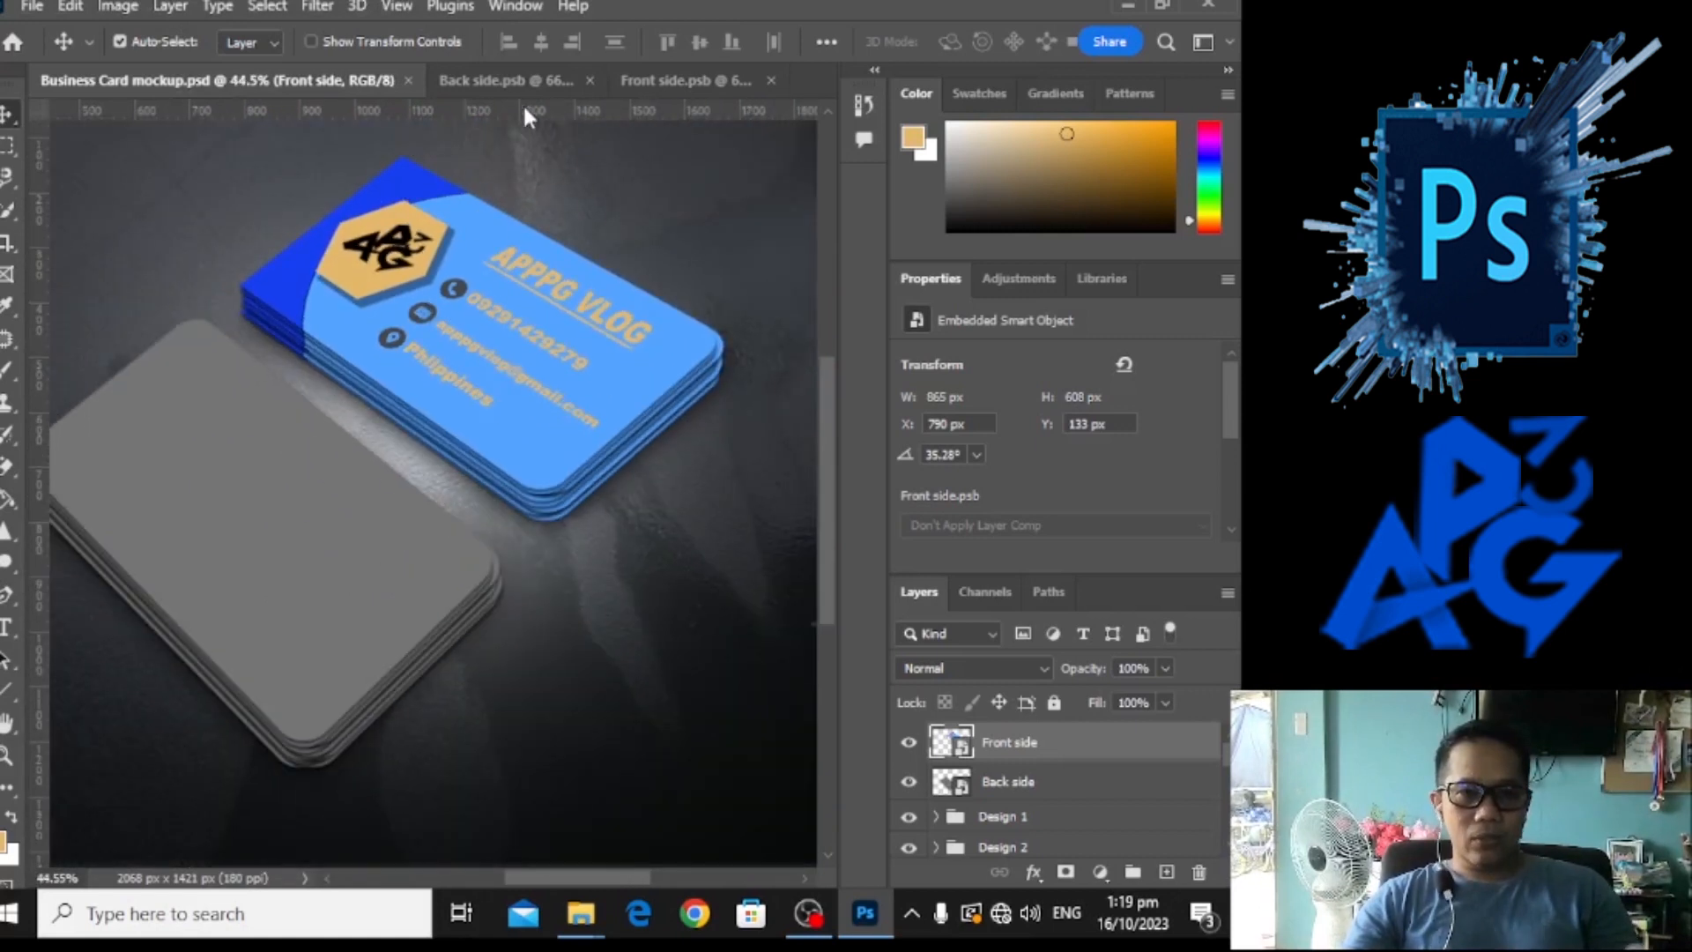
pyautogui.click(500, 81)
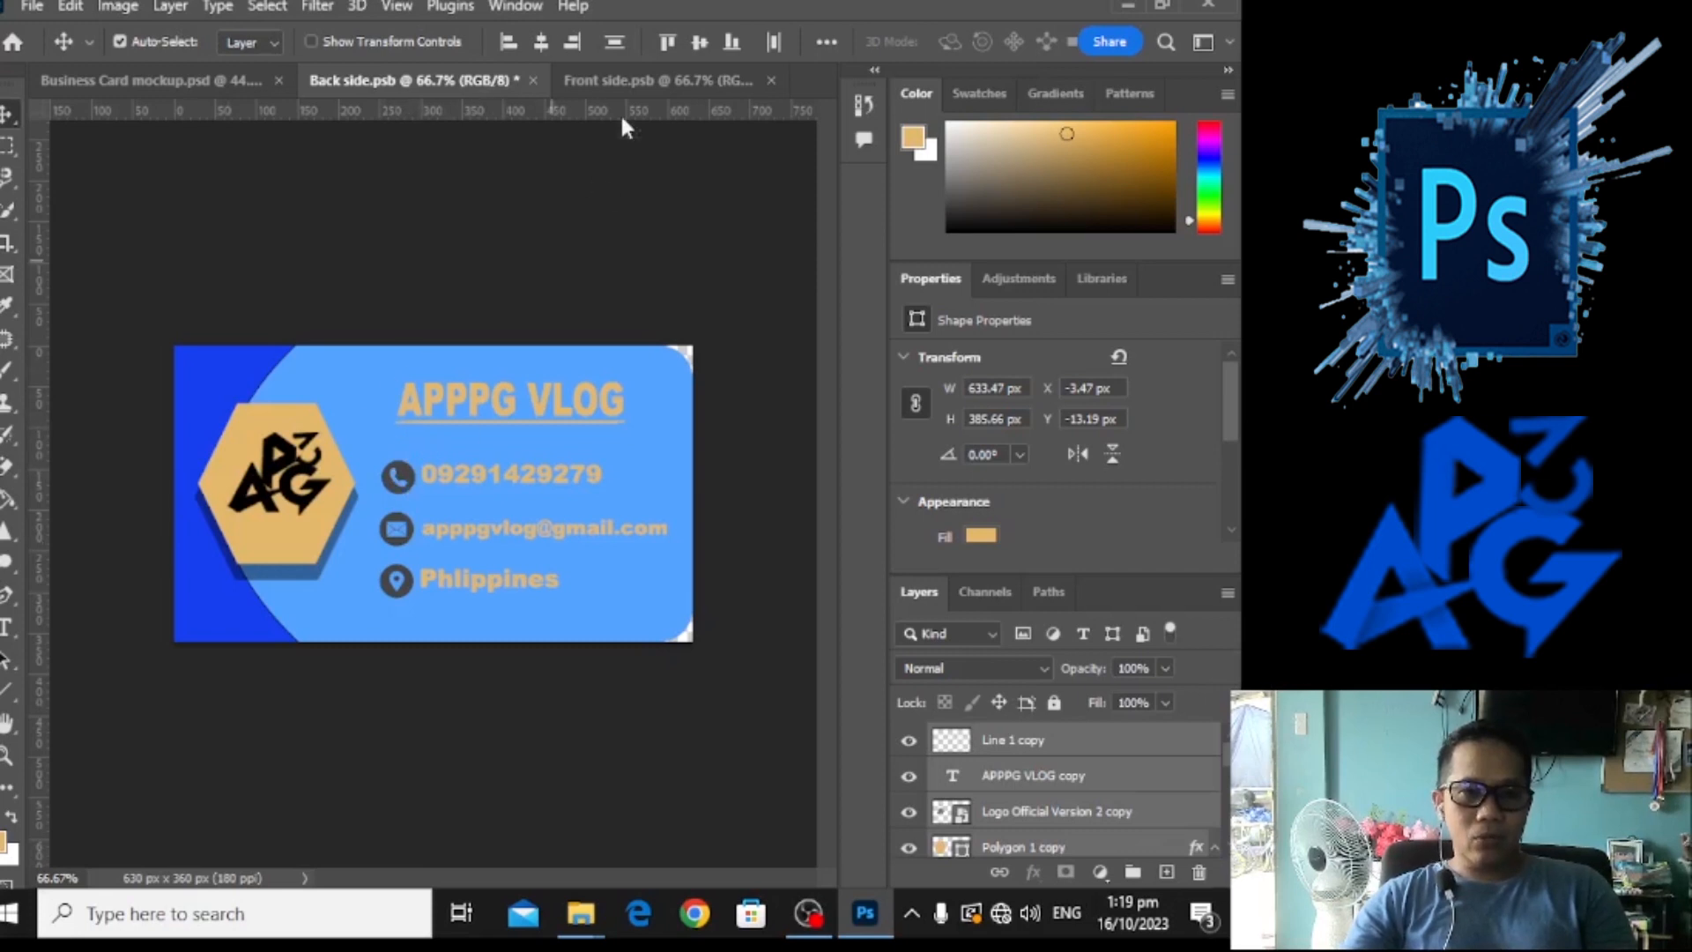
# Try to copy the selected front side artwork into the Back side document again.
pyautogui.click(589, 81)
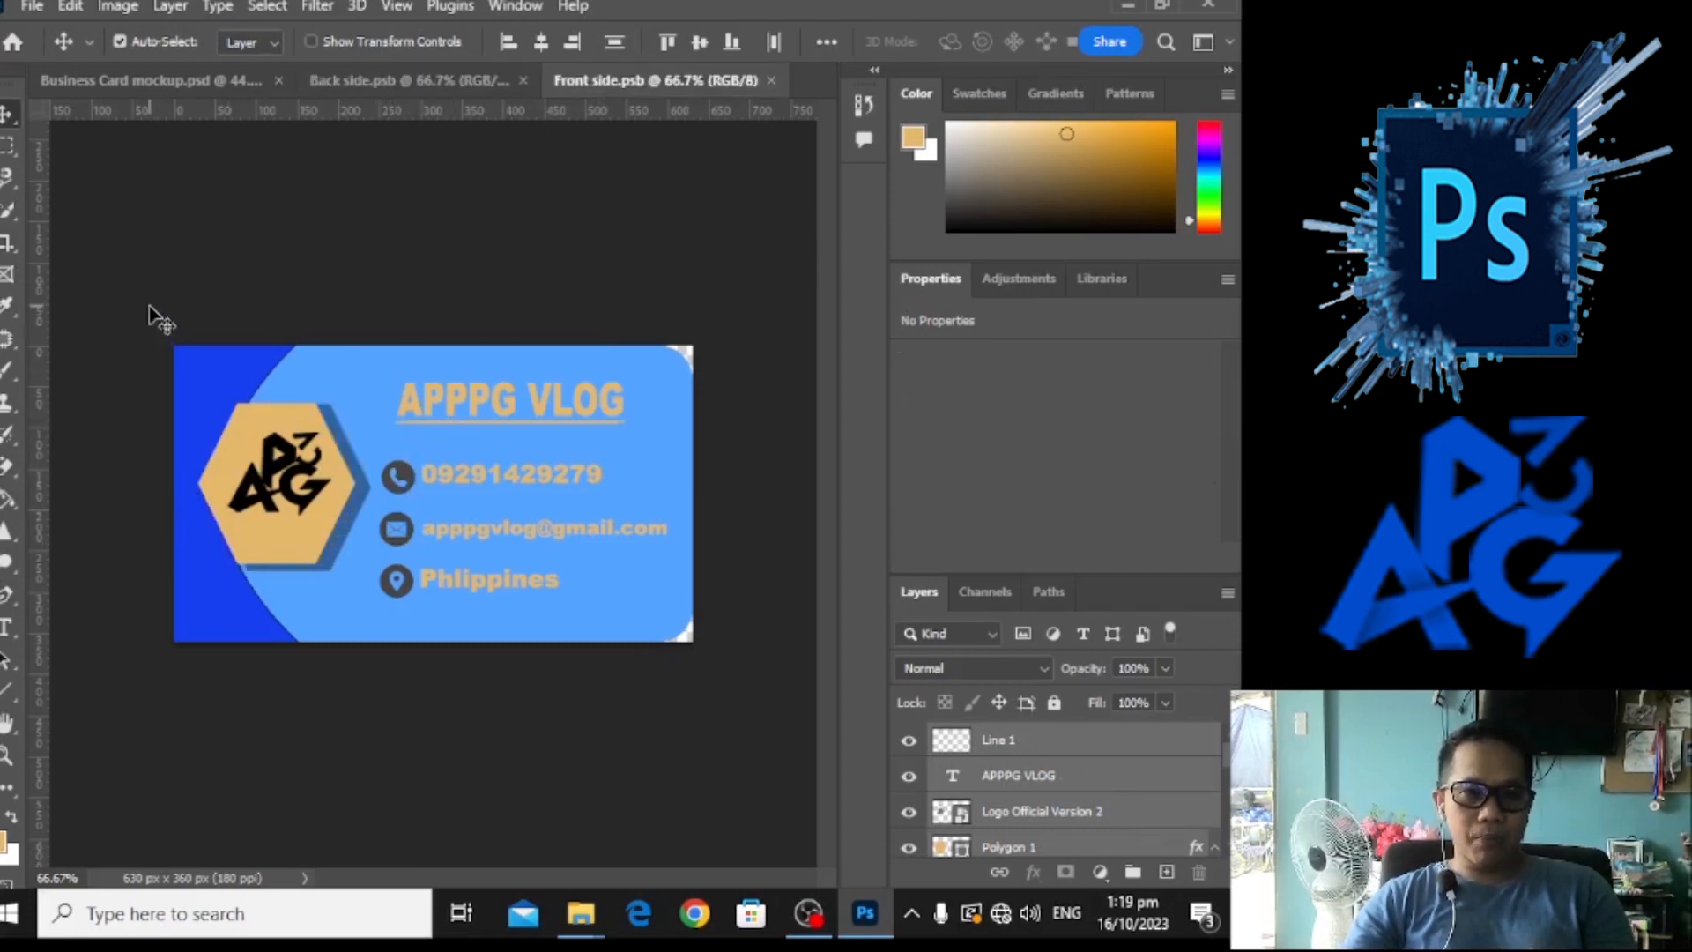
pyautogui.moveTo(150, 312); pyautogui.dragTo(679, 707)
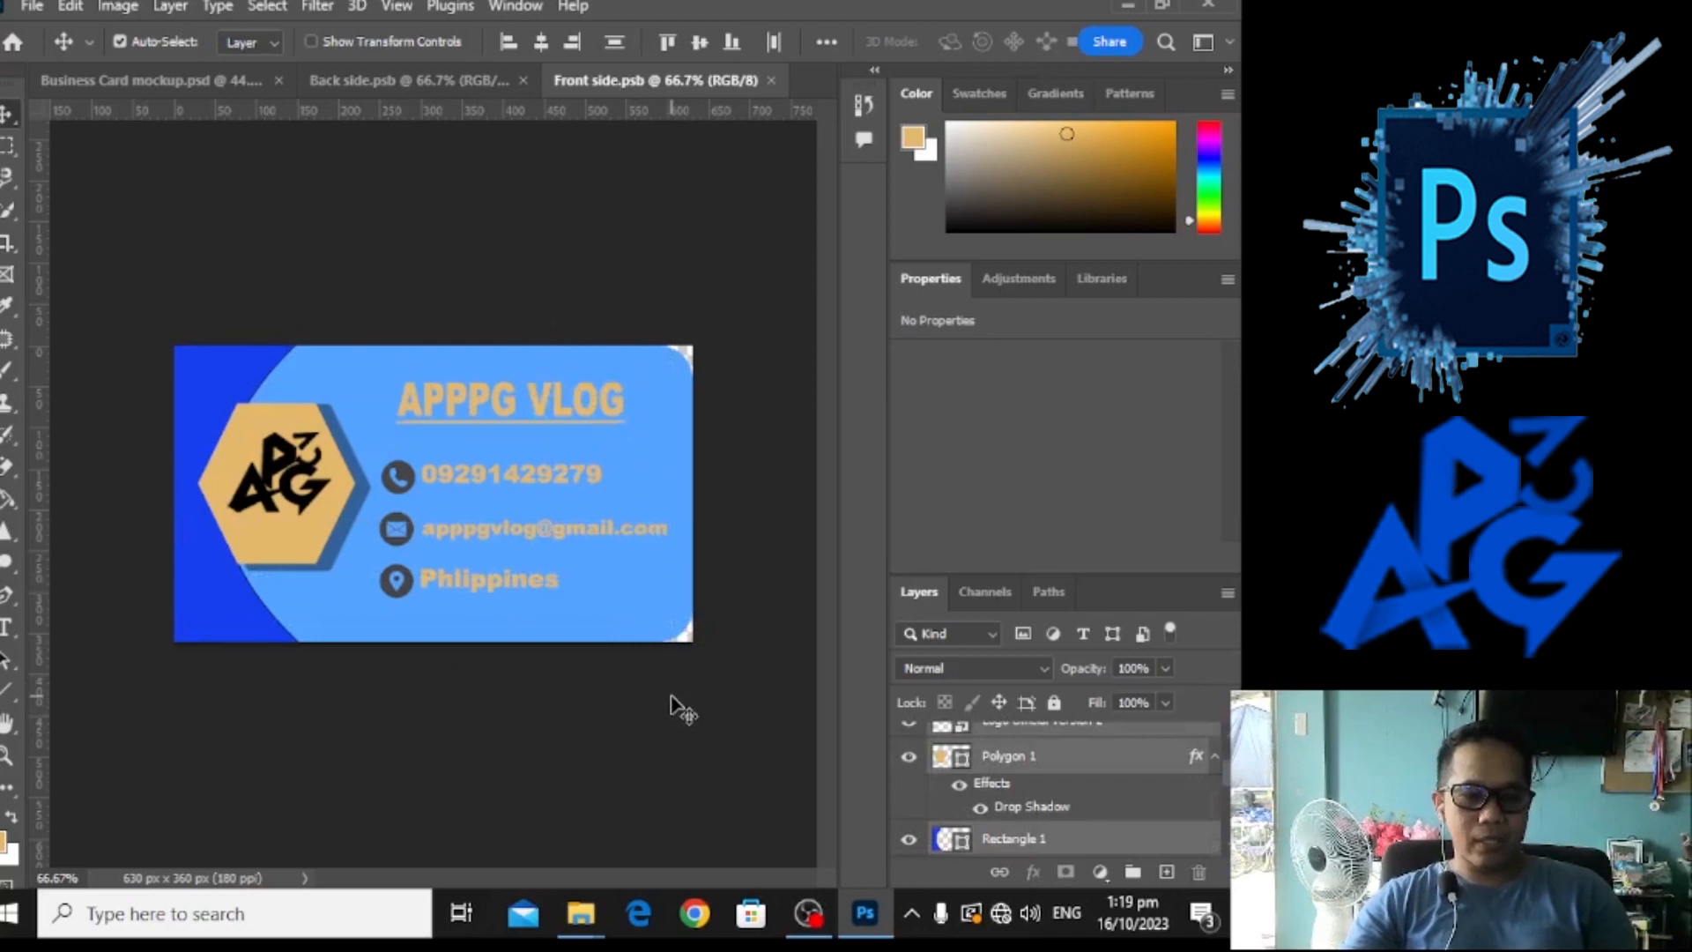
pyautogui.moveTo(433, 55); pyautogui.dragTo(436, 72)
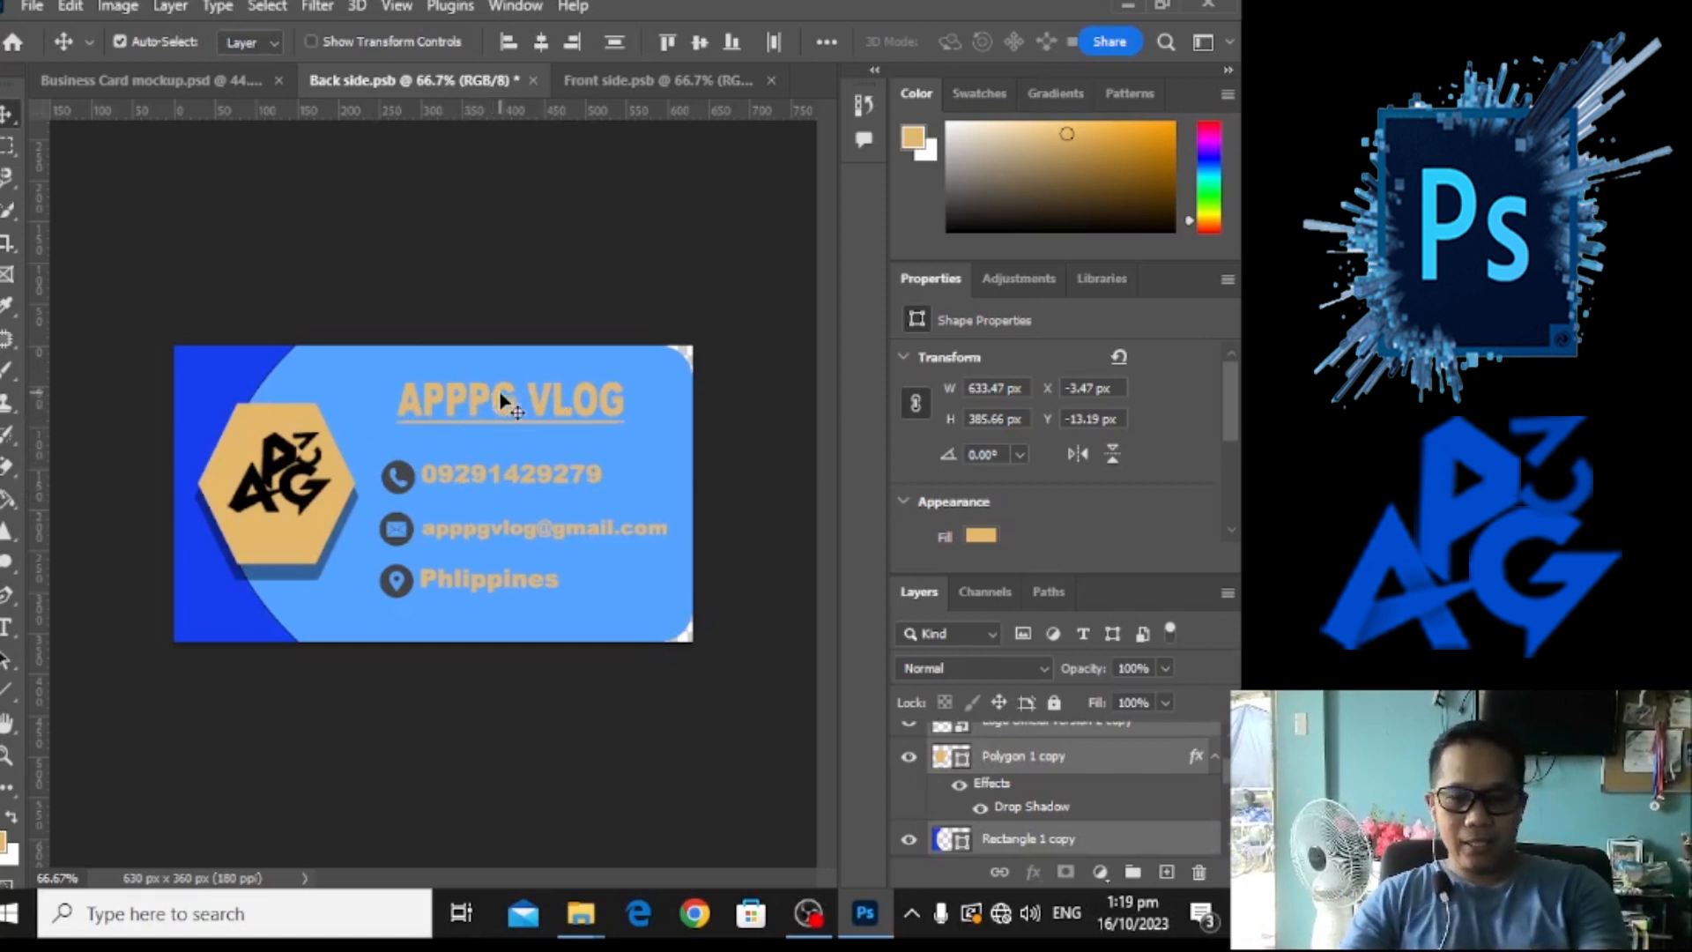
pyautogui.hotkey('ctrl', 'z')
pyautogui.hotkey('ctrl', 'v')
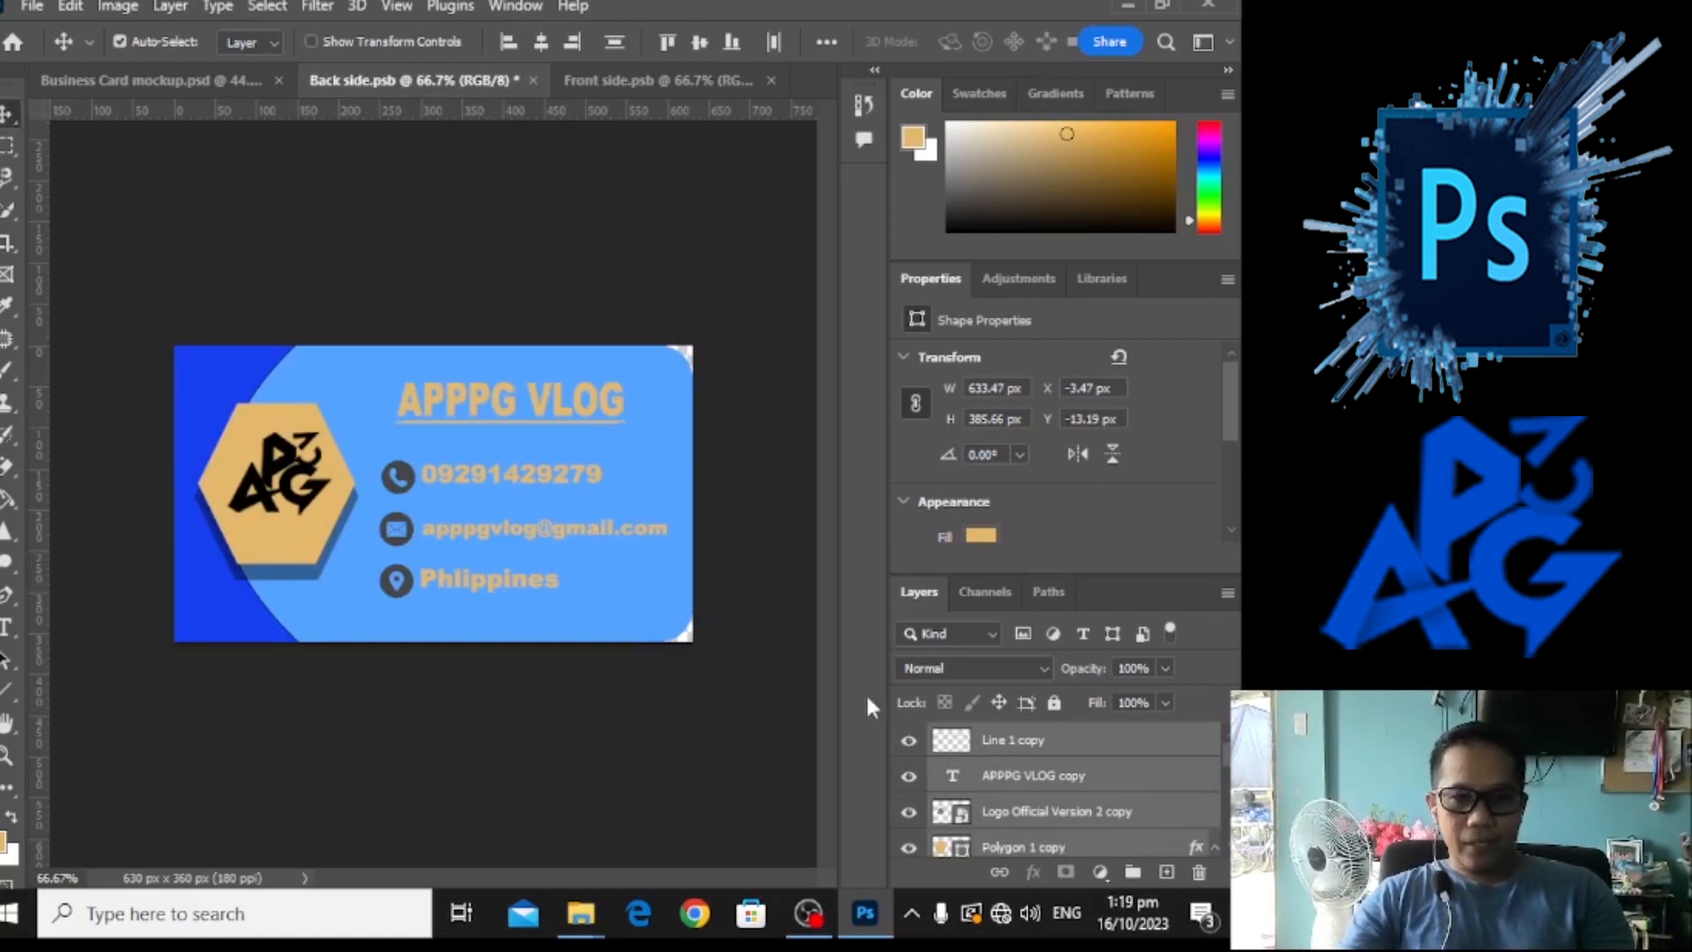
# Delete the APPPG VLOG heading and its underline from the back side design.
pyautogui.click(1089, 748)
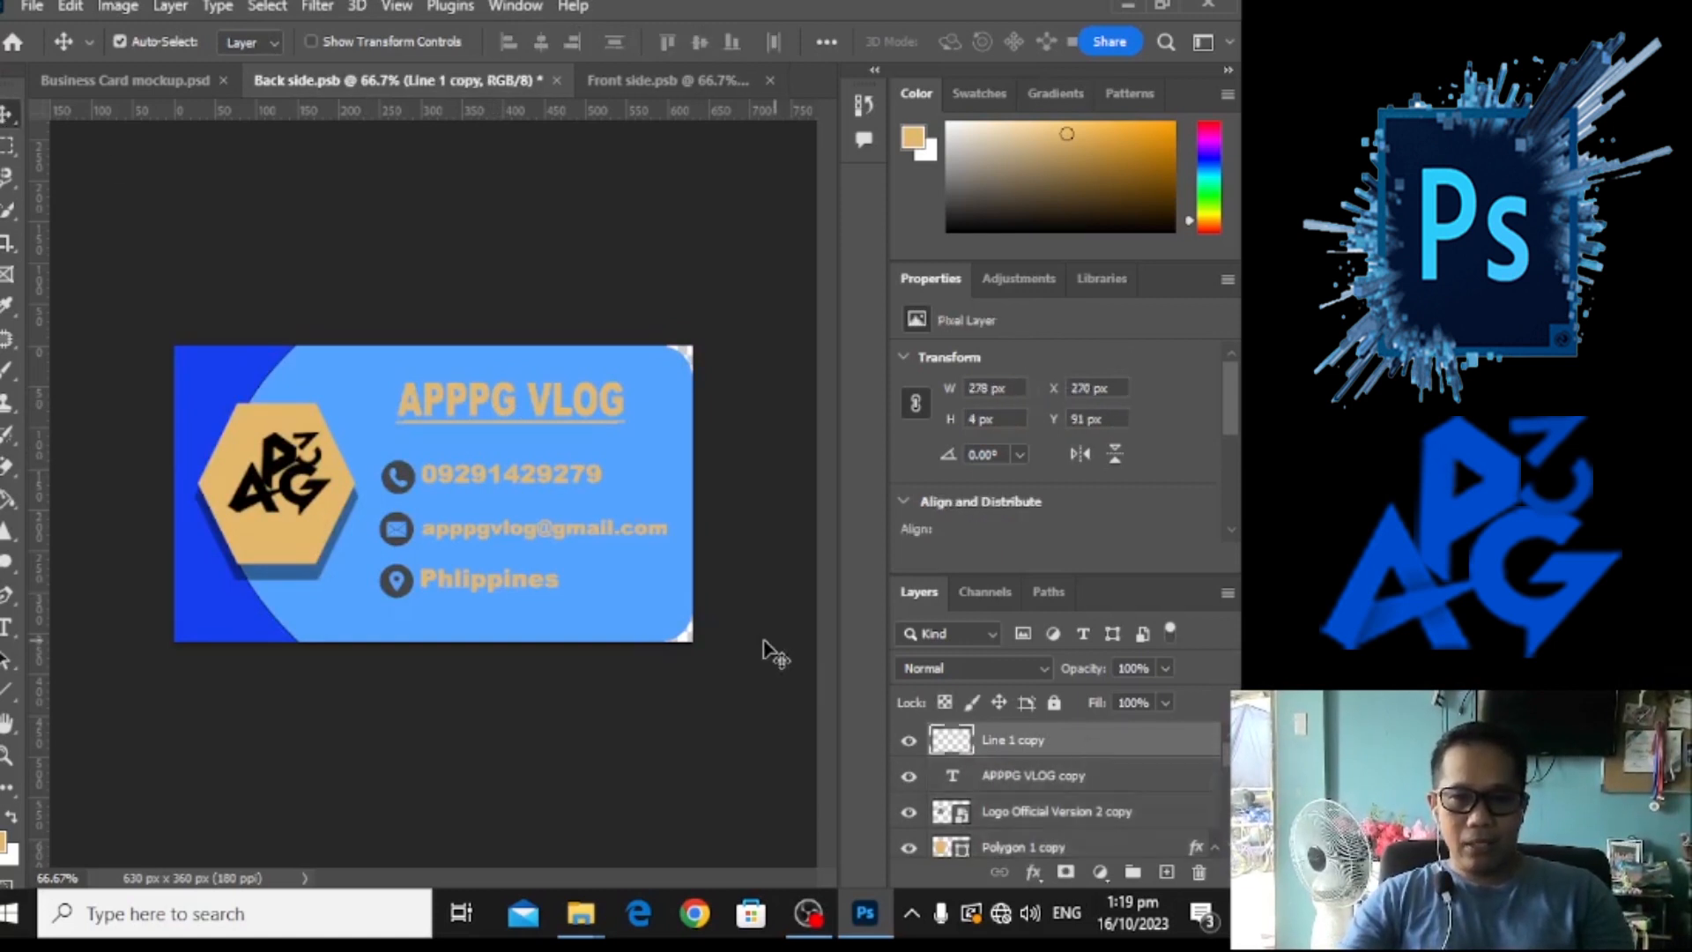
pyautogui.click(578, 410)
pyautogui.press('Delete')
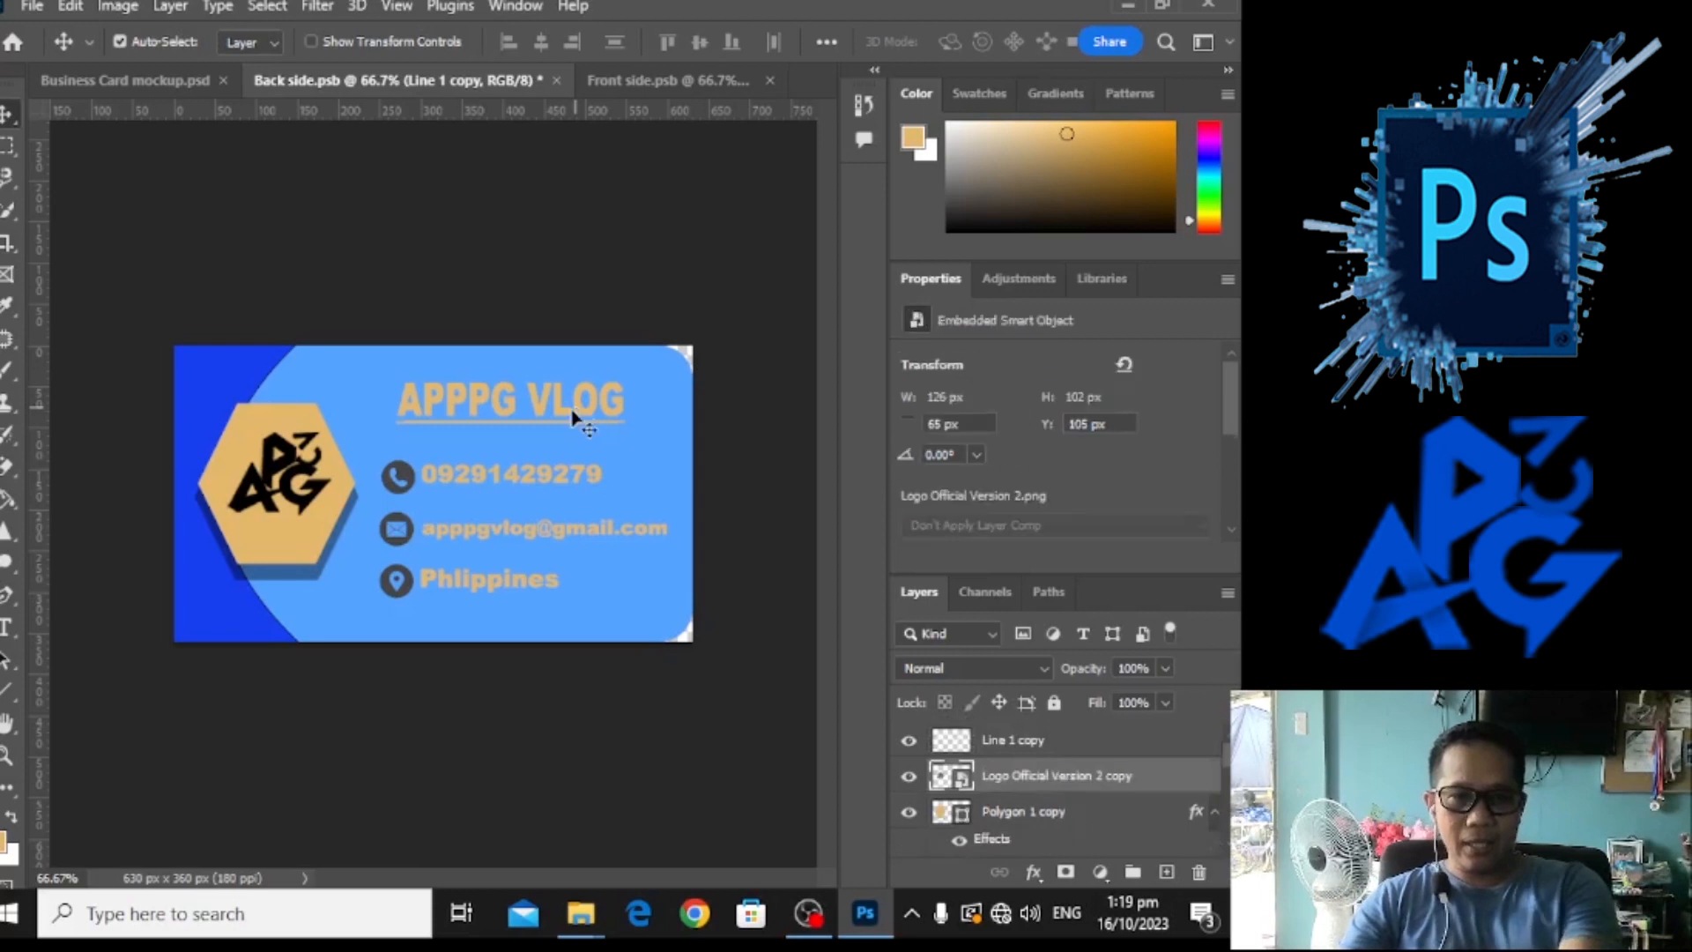
pyautogui.hotkey('ctrl', 'z')
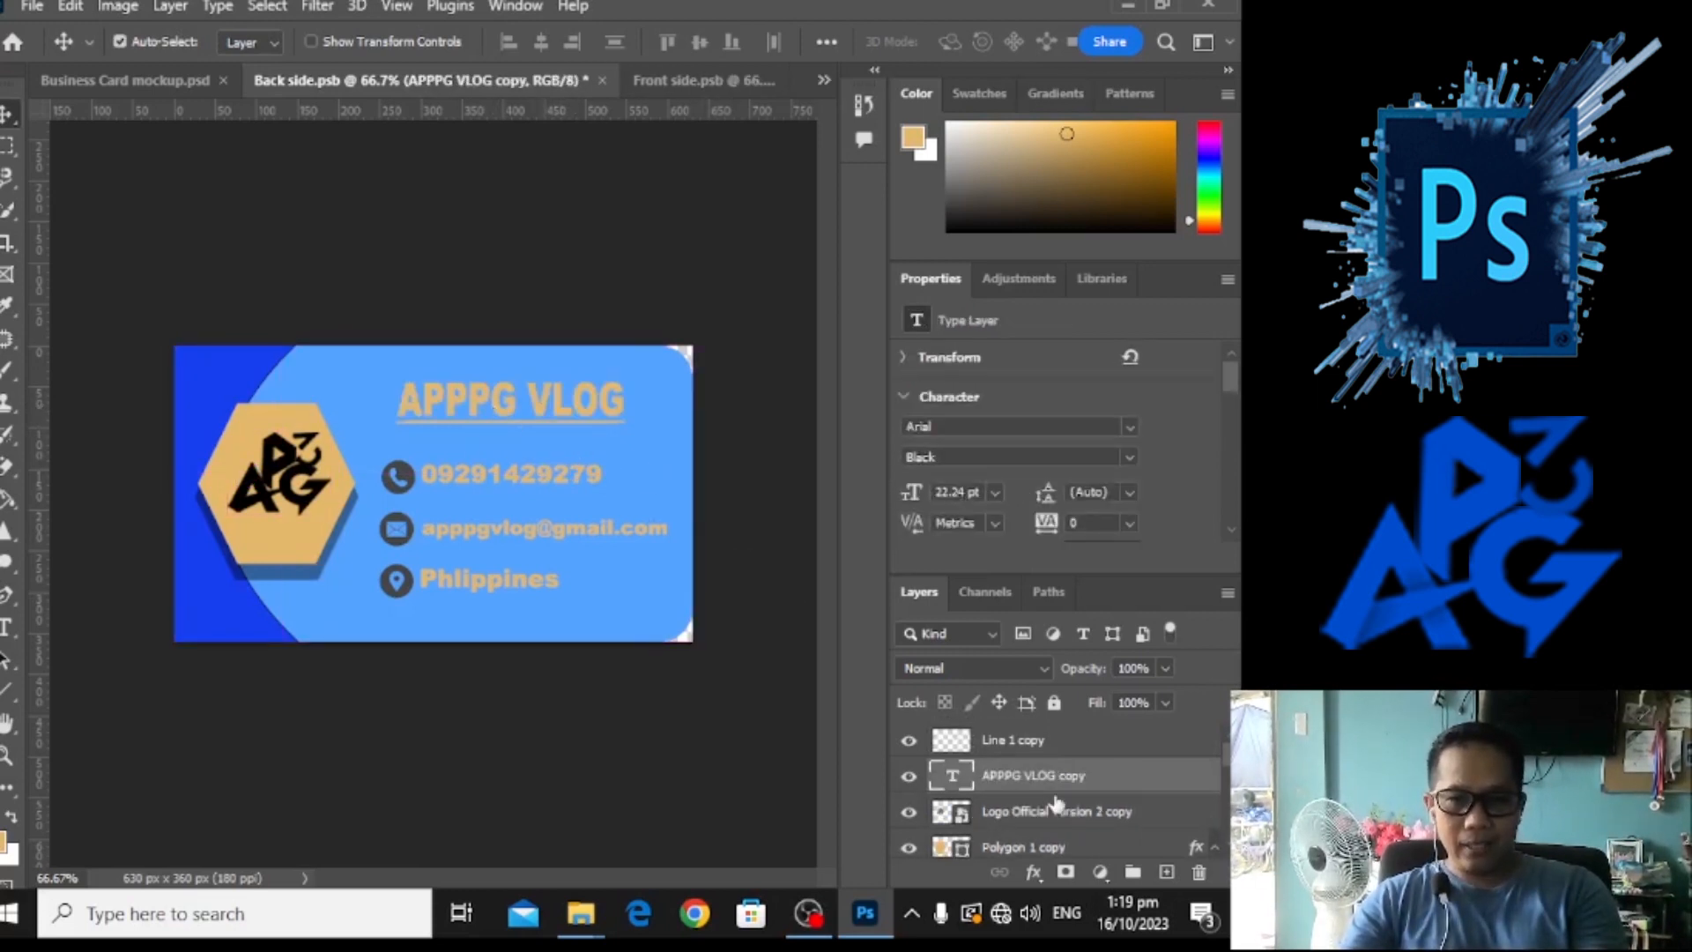
pyautogui.press('Delete')
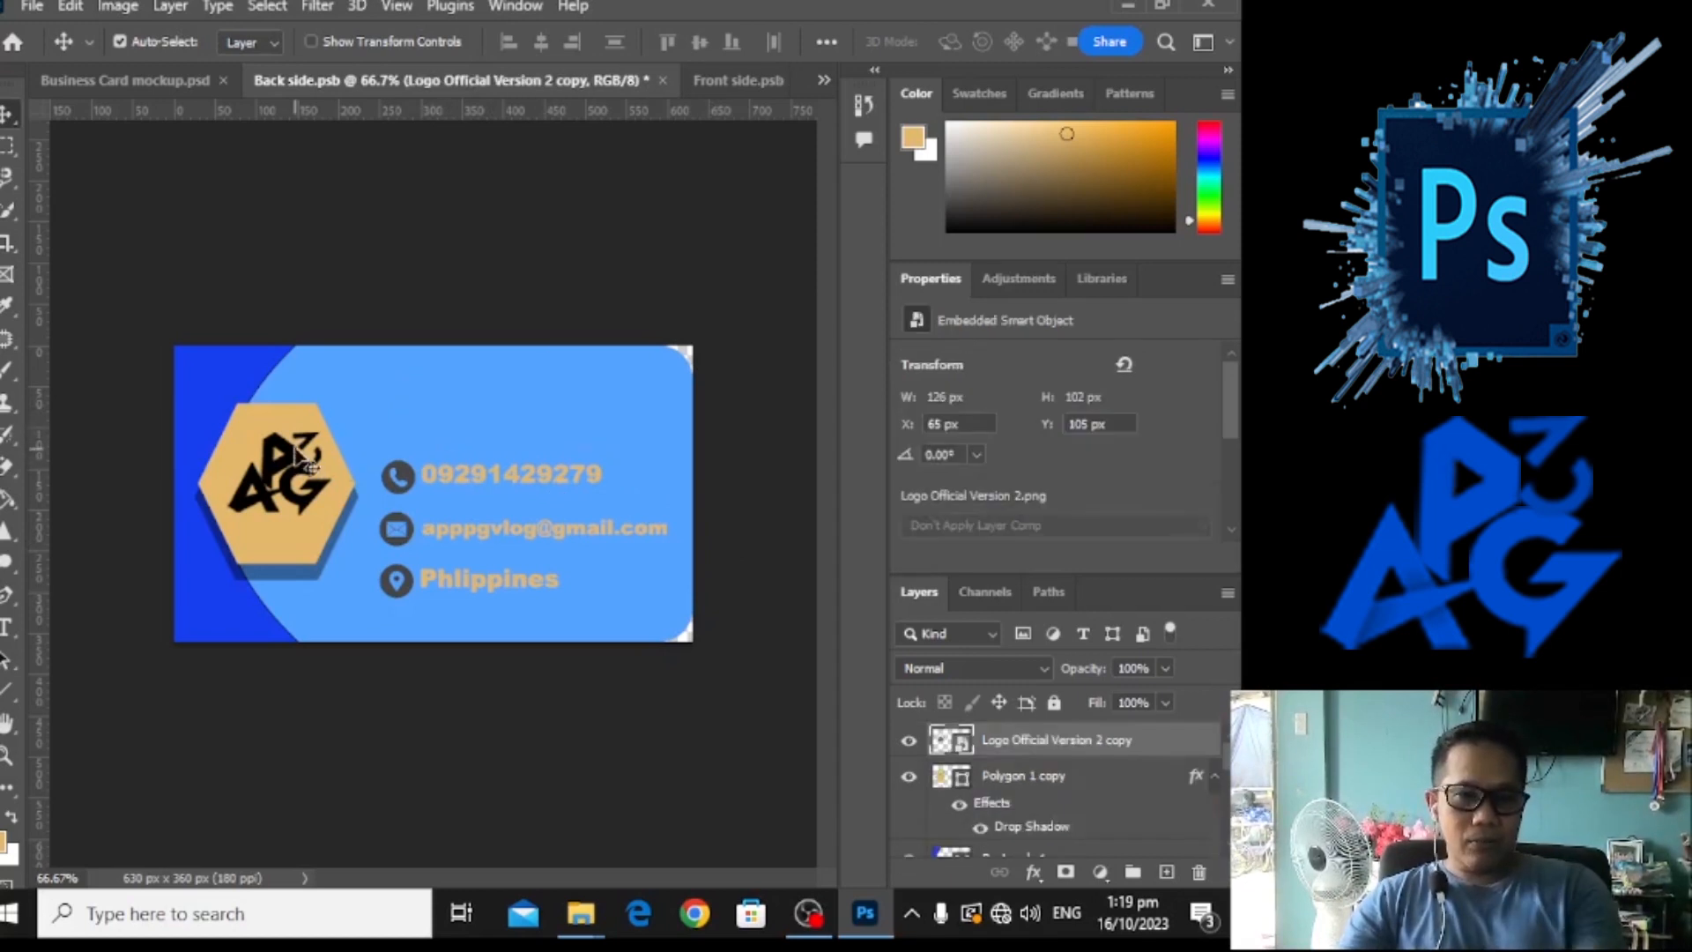
# Move the gold hexagon to the upper middle of the card and scale it to about 64%.
pyautogui.click(284, 418)
pyautogui.moveTo(283, 418); pyautogui.dragTo(472, 364)
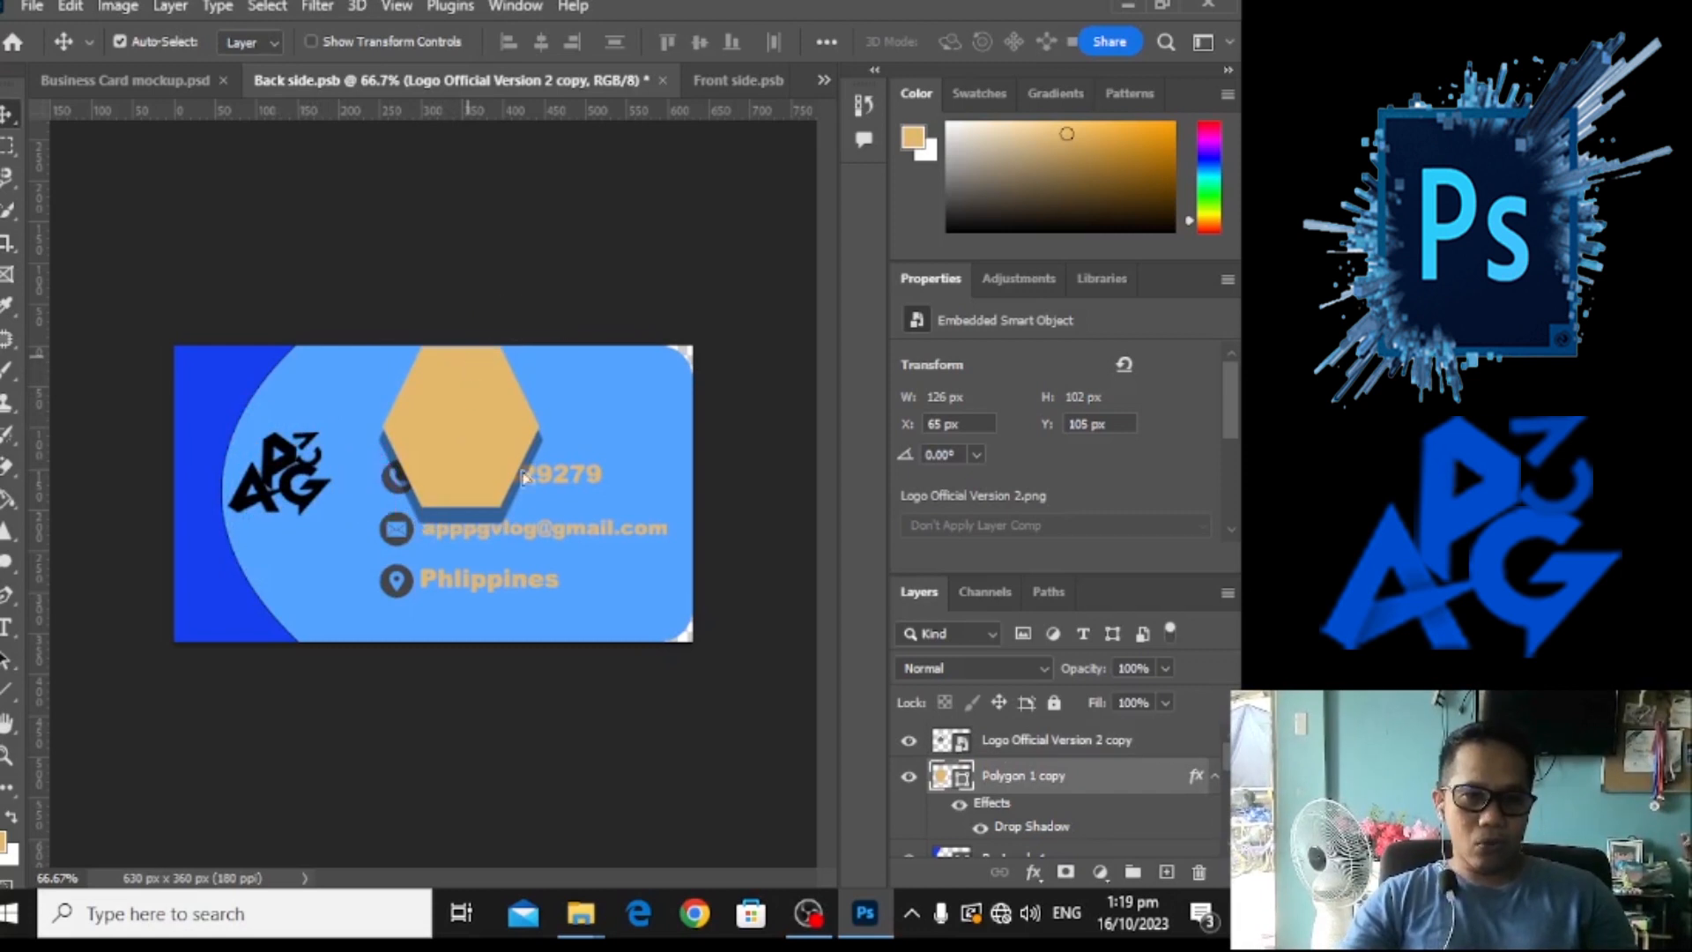
pyautogui.hotkey('ctrl', 't')
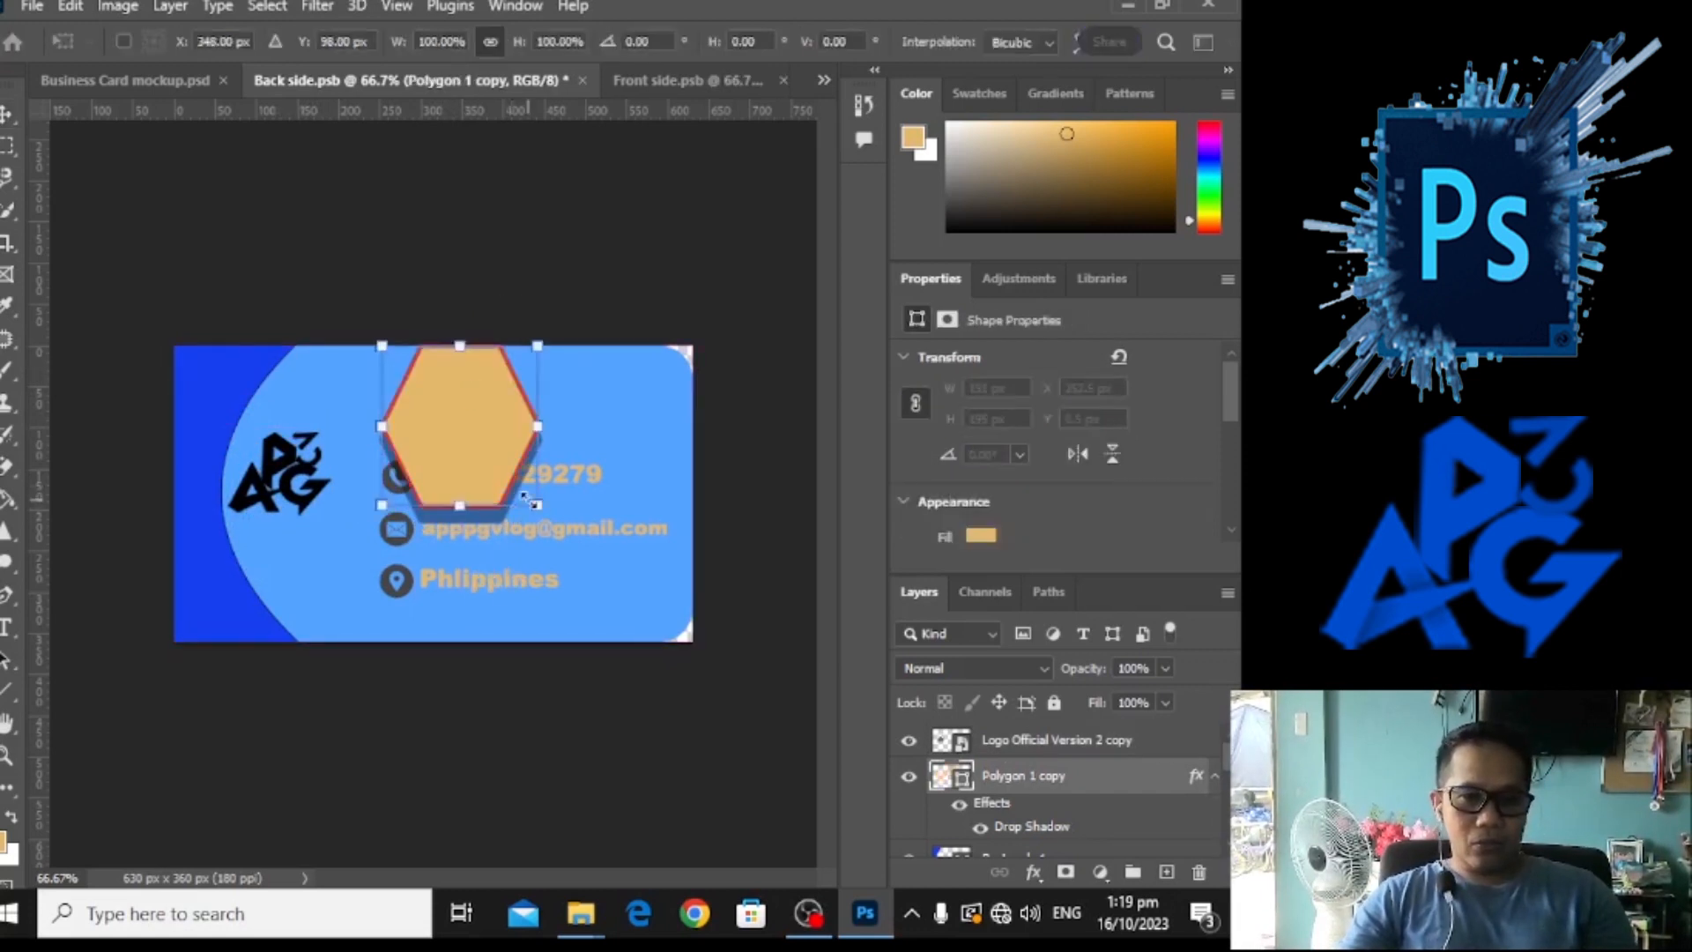
pyautogui.moveTo(532, 499); pyautogui.dragTo(489, 426)
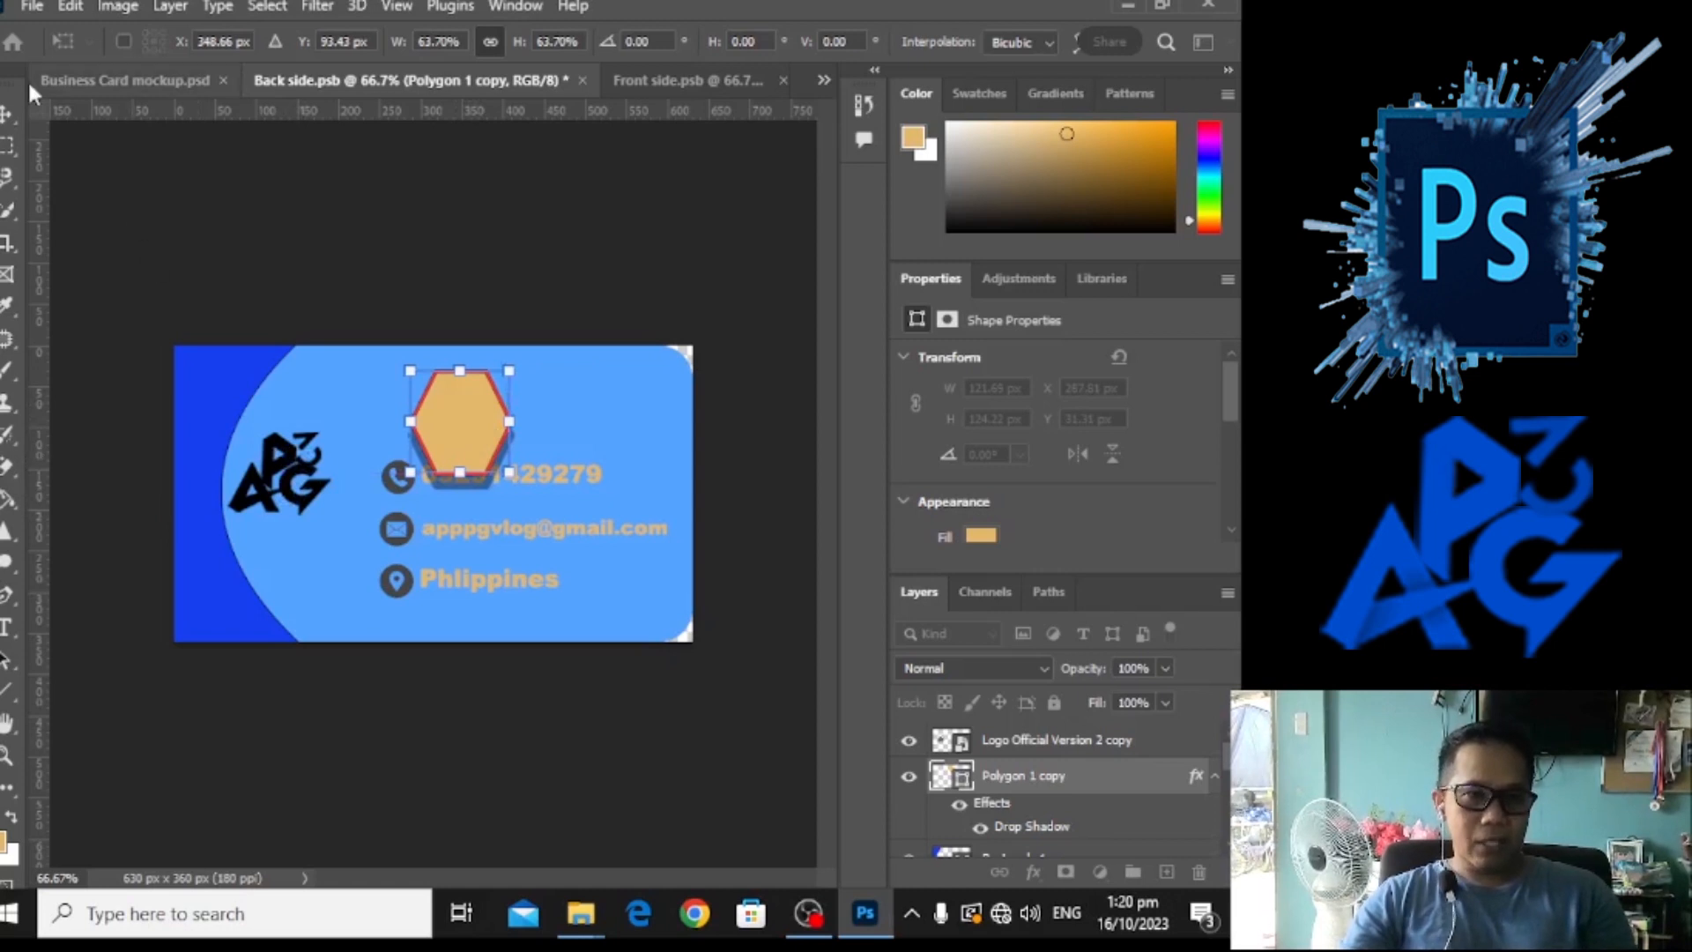
pyautogui.press('Return')
# Move the black logo onto the gold hexagon and scale it down to about 96 by 77 px, centred.
pyautogui.moveTo(264, 465); pyautogui.dragTo(458, 425)
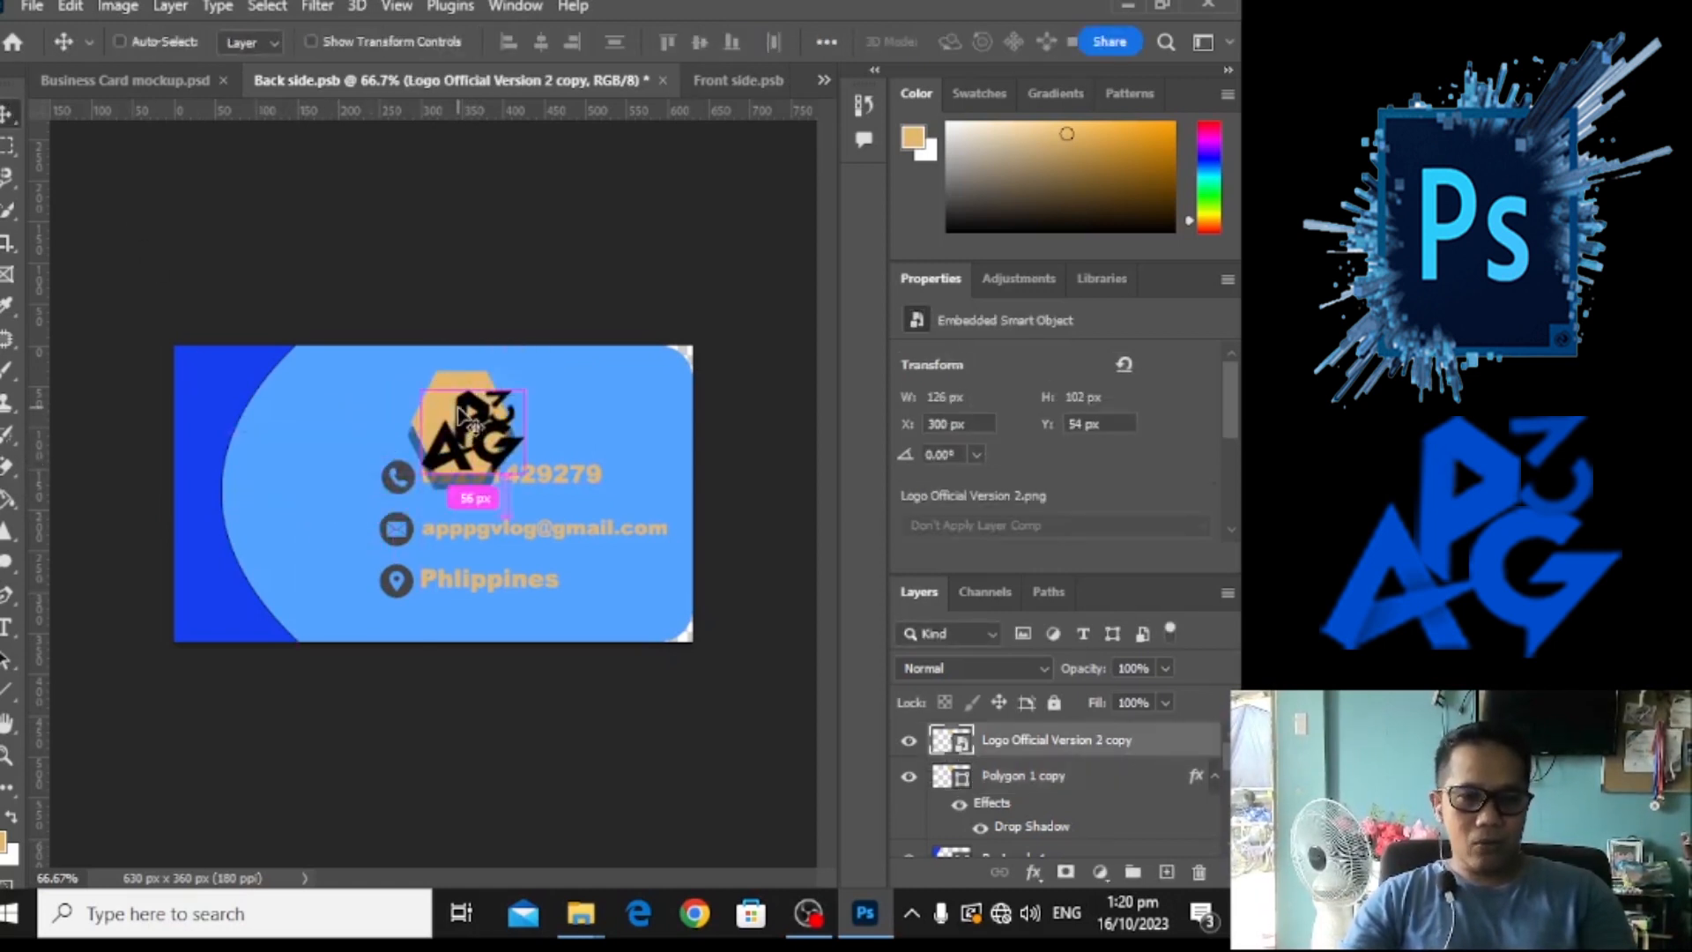
pyautogui.hotkey('ctrl', 't')
pyautogui.moveTo(577, 544); pyautogui.dragTo(540, 509)
pyautogui.moveTo(458, 427)
pyautogui.mouseDown()
pyautogui.moveTo(481, 417)
pyautogui.moveTo(479, 432)
pyautogui.mouseUp()
pyautogui.click(11, 115)
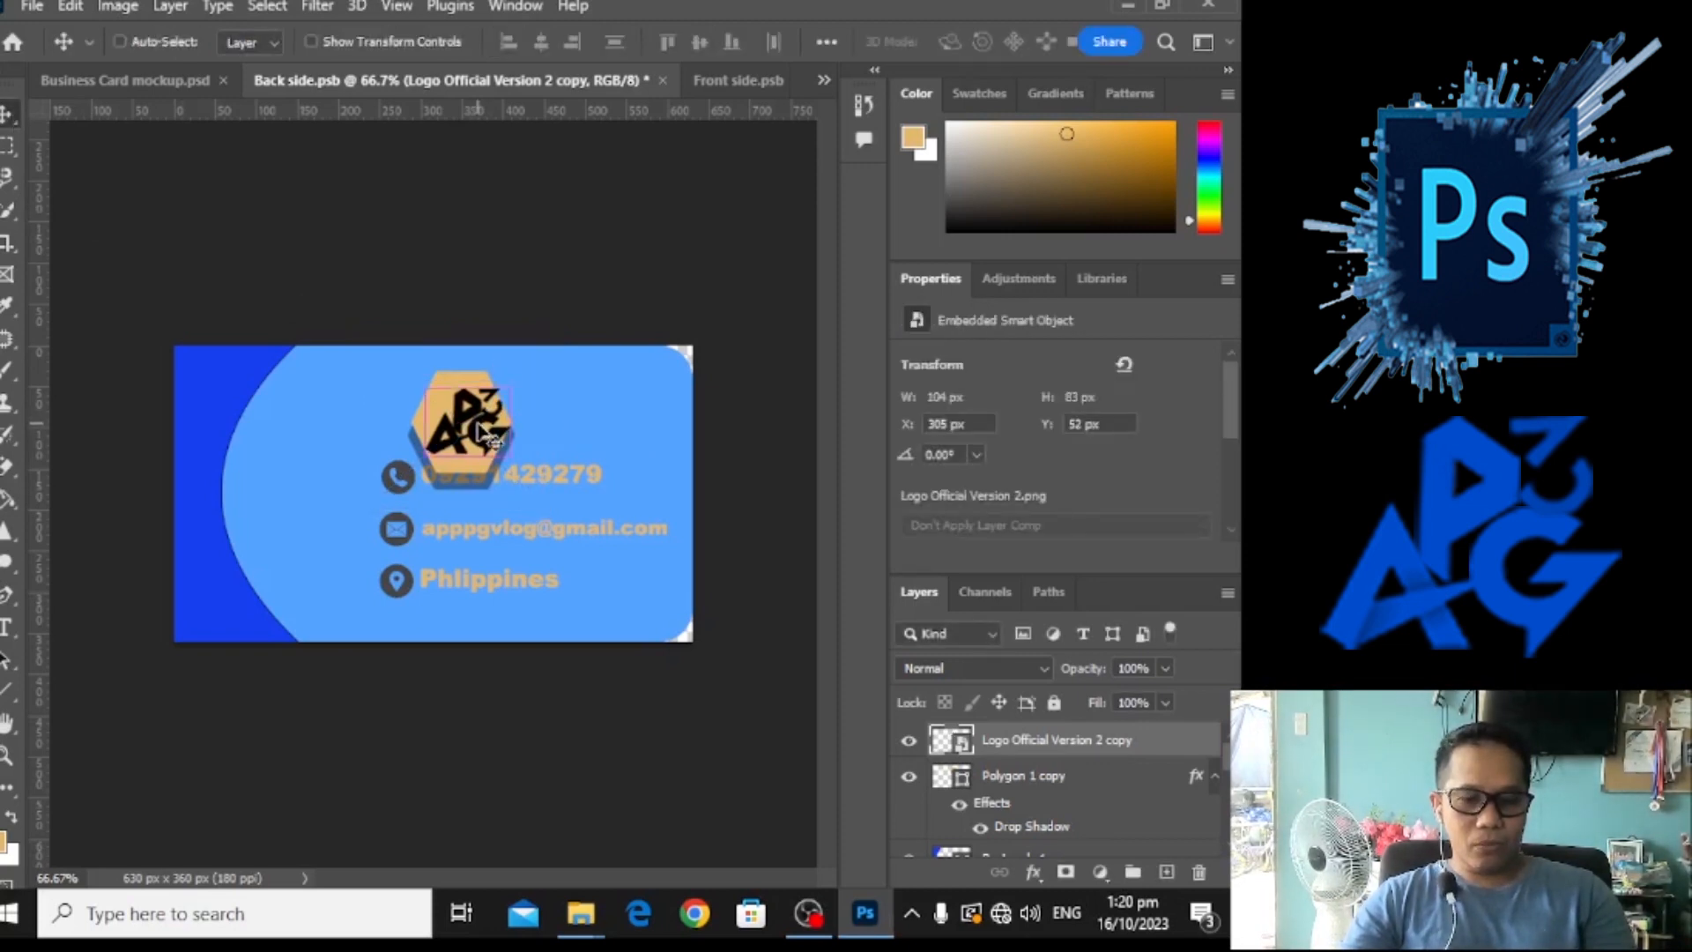
pyautogui.hotkey('ctrl', 't')
pyautogui.moveTo(537, 501); pyautogui.dragTo(530, 502)
pyautogui.click(7, 115)
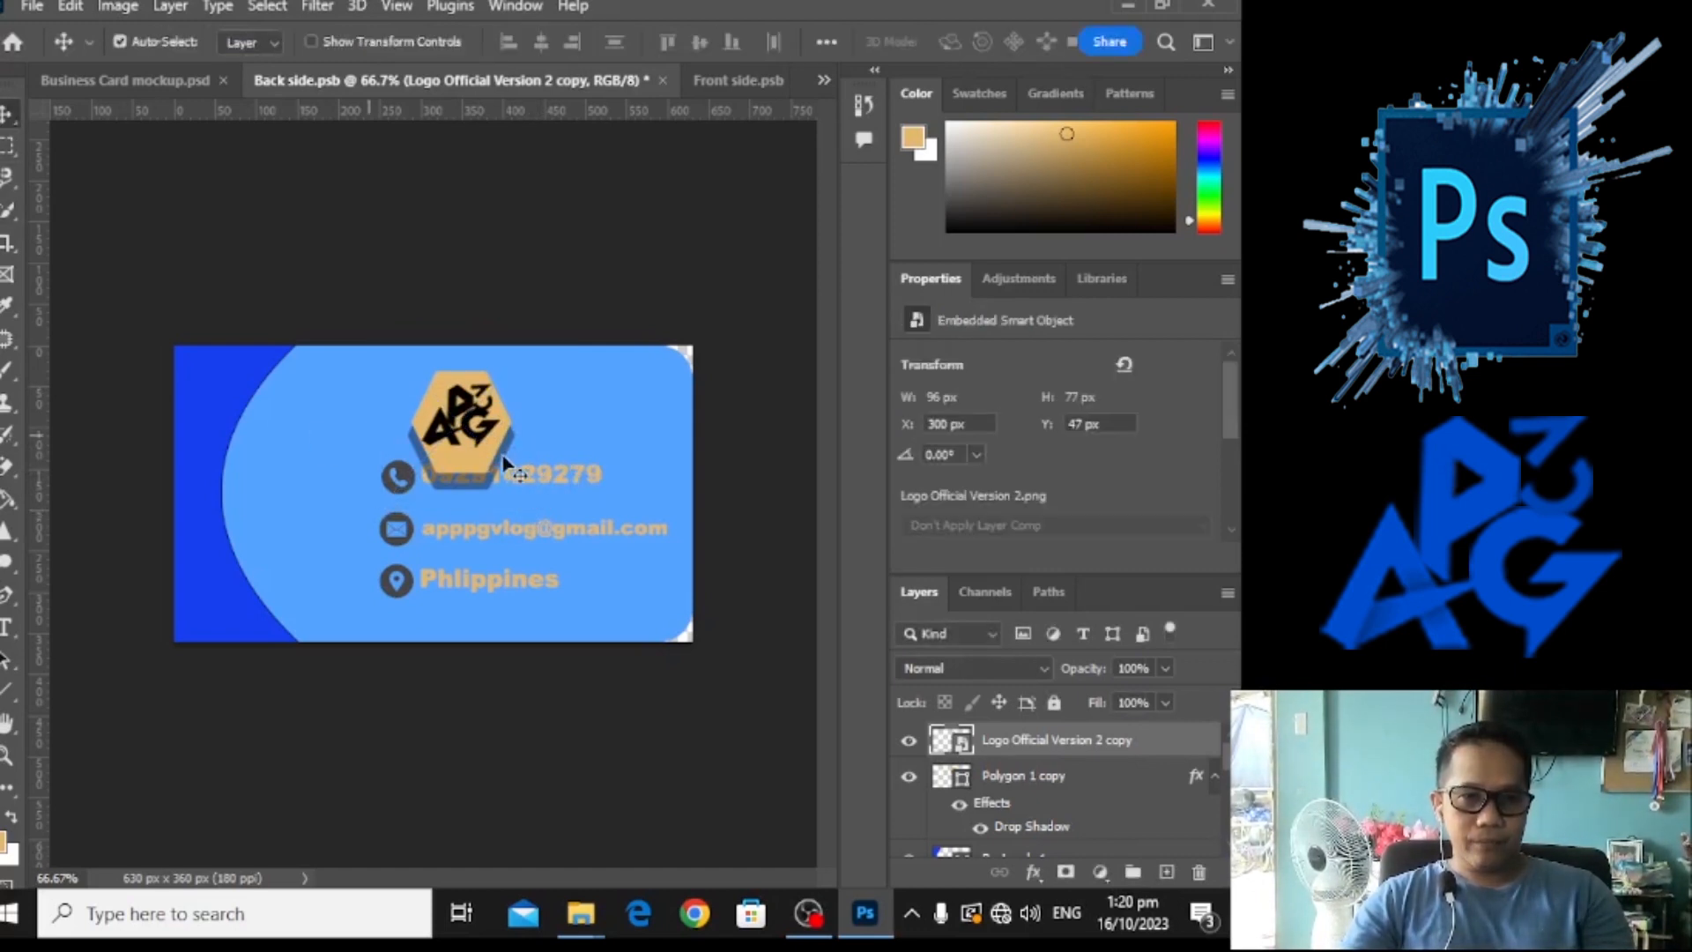
# Move the black logo slightly down to X 301 px, Y 55 px so it sits centred on the gold hexagon.
pyautogui.moveTo(454, 432); pyautogui.dragTo(456, 438)
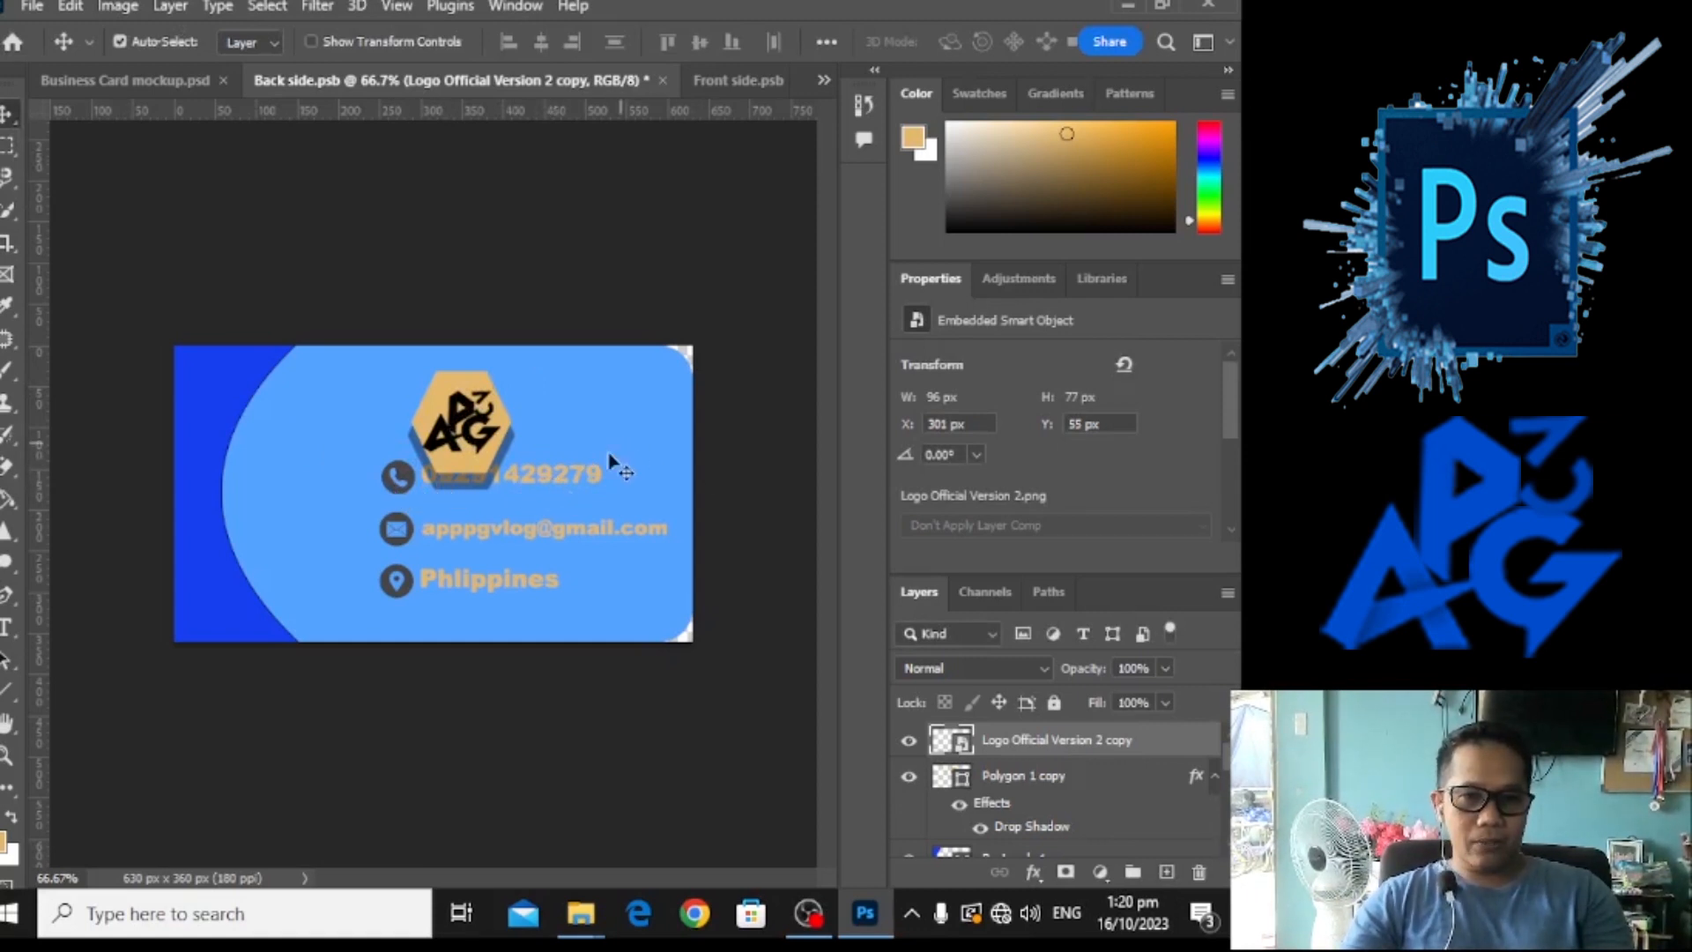
# Shift the three contact text lines and their icons together about 70 px towards the card's dark blue curve.
pyautogui.click(576, 484)
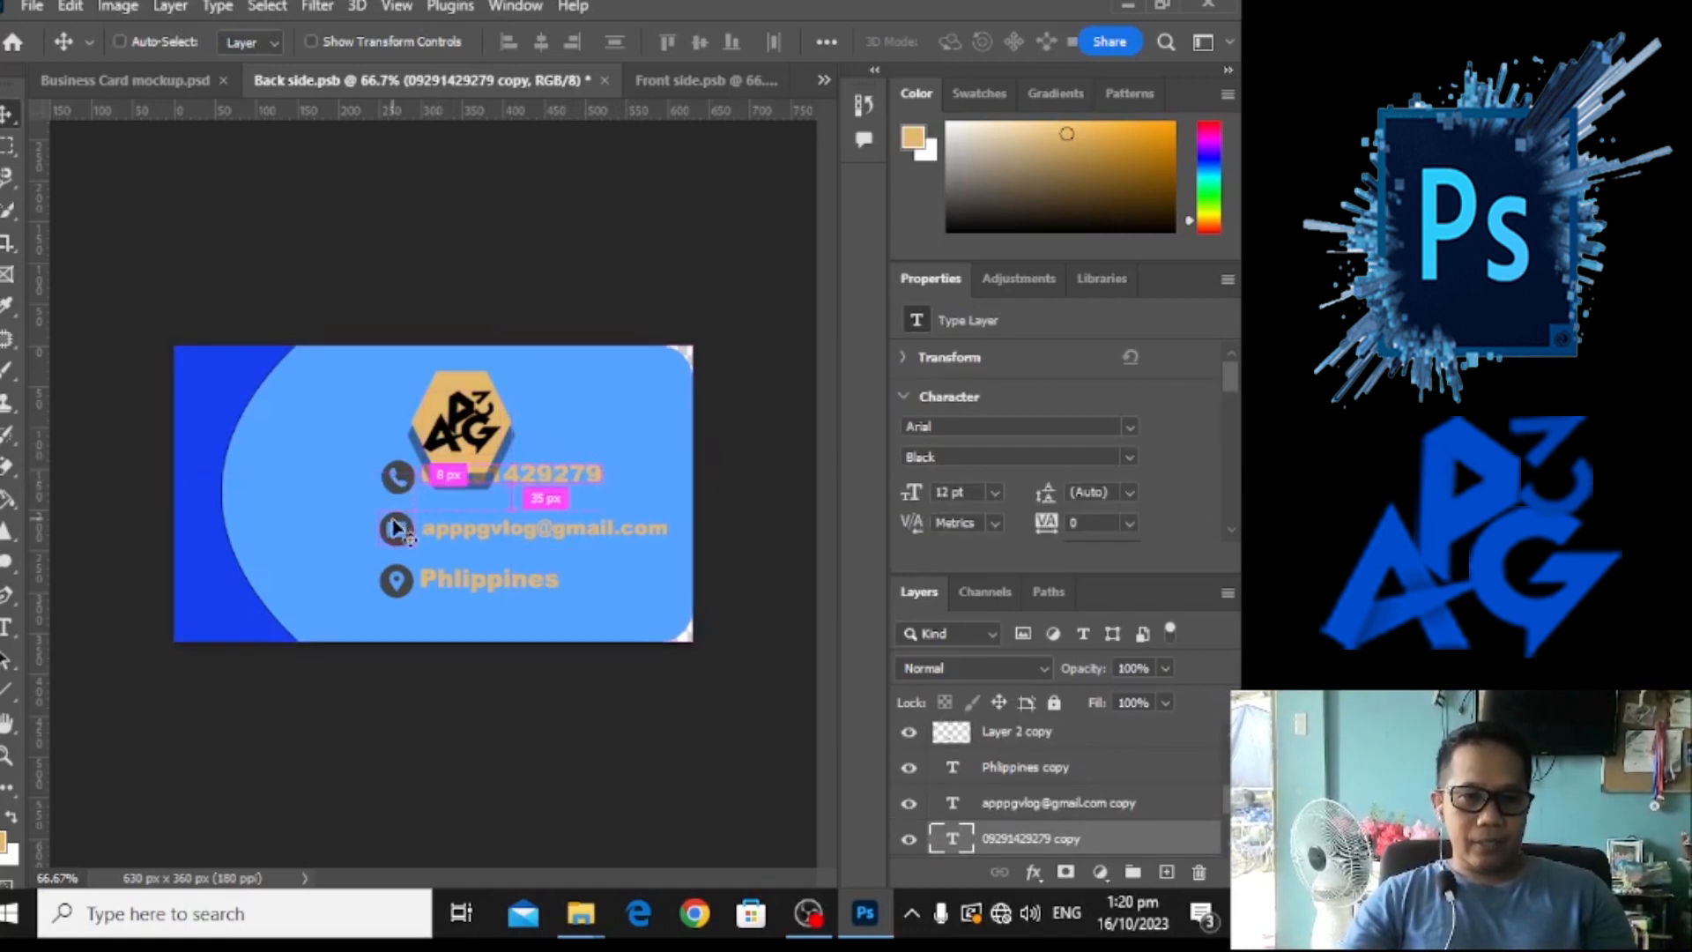
pyautogui.press('ctrl')
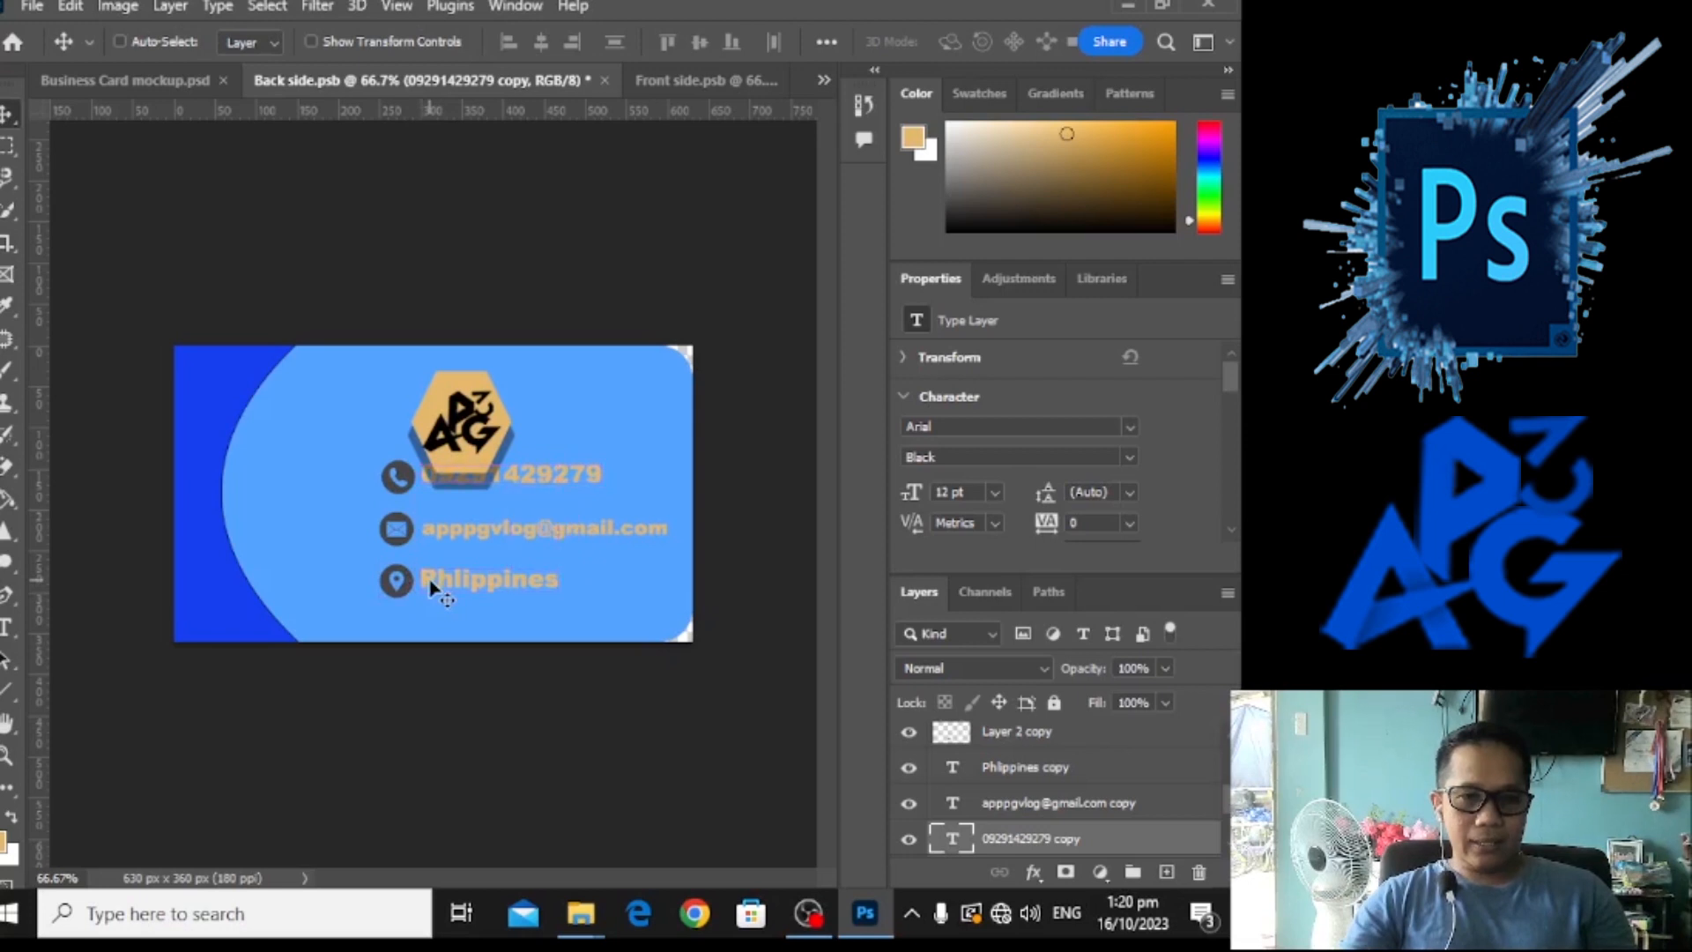
pyautogui.click(412, 509)
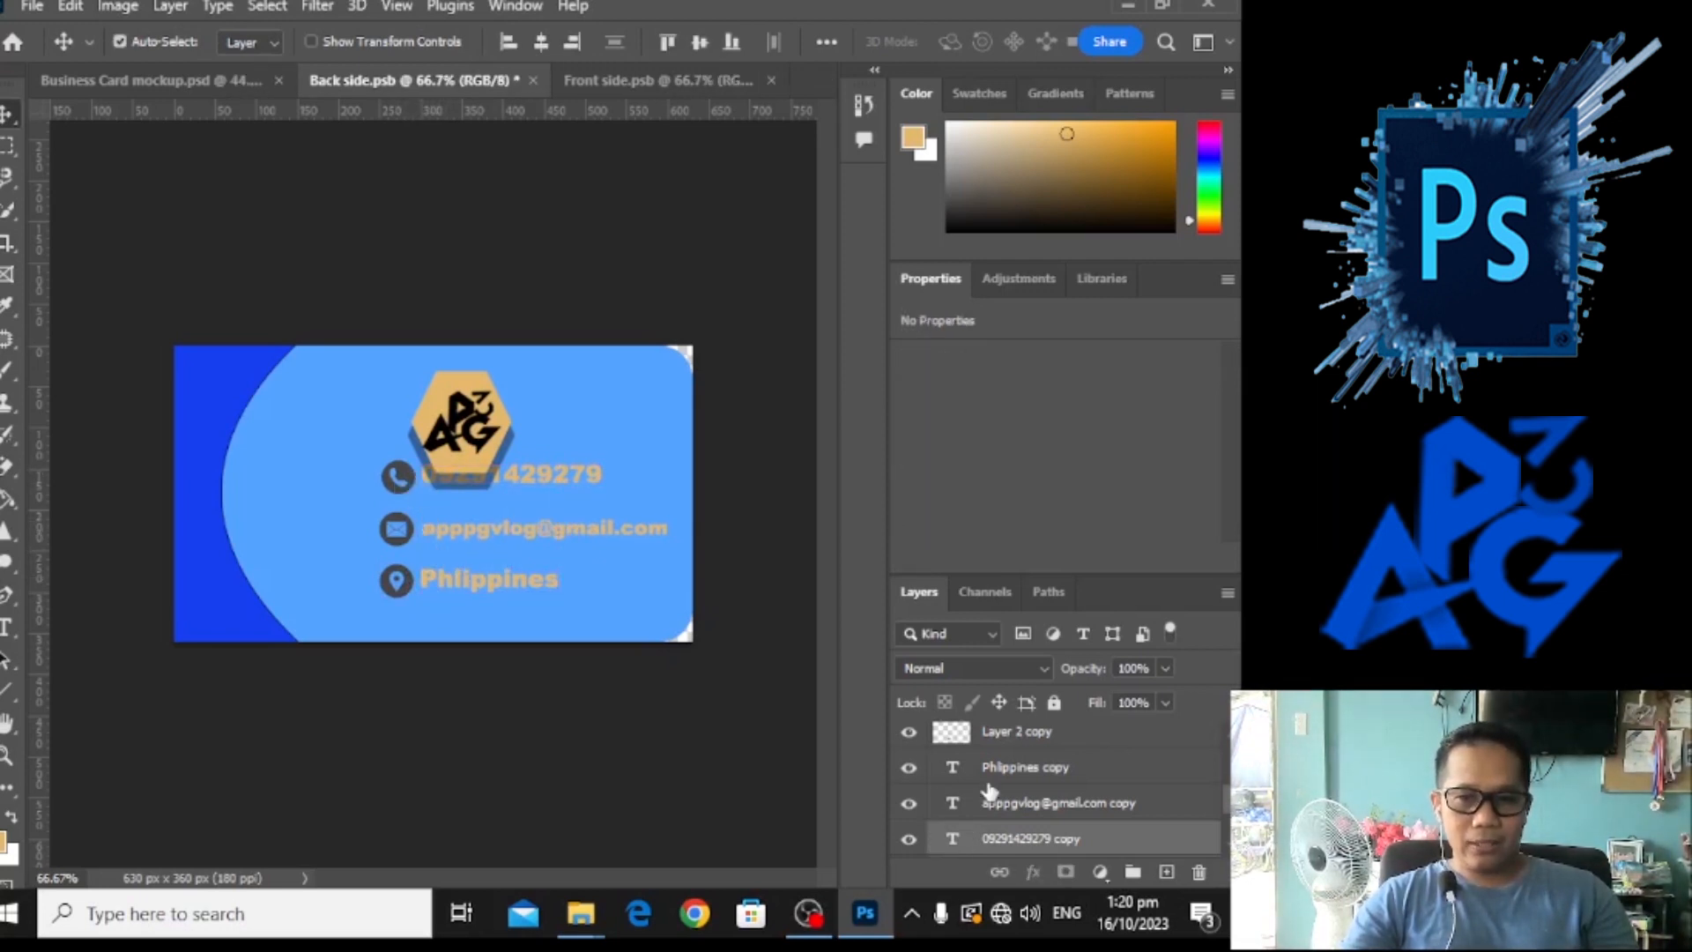
pyautogui.keyDown('shift'); pyautogui.click(1005, 803); pyautogui.keyUp('shift')
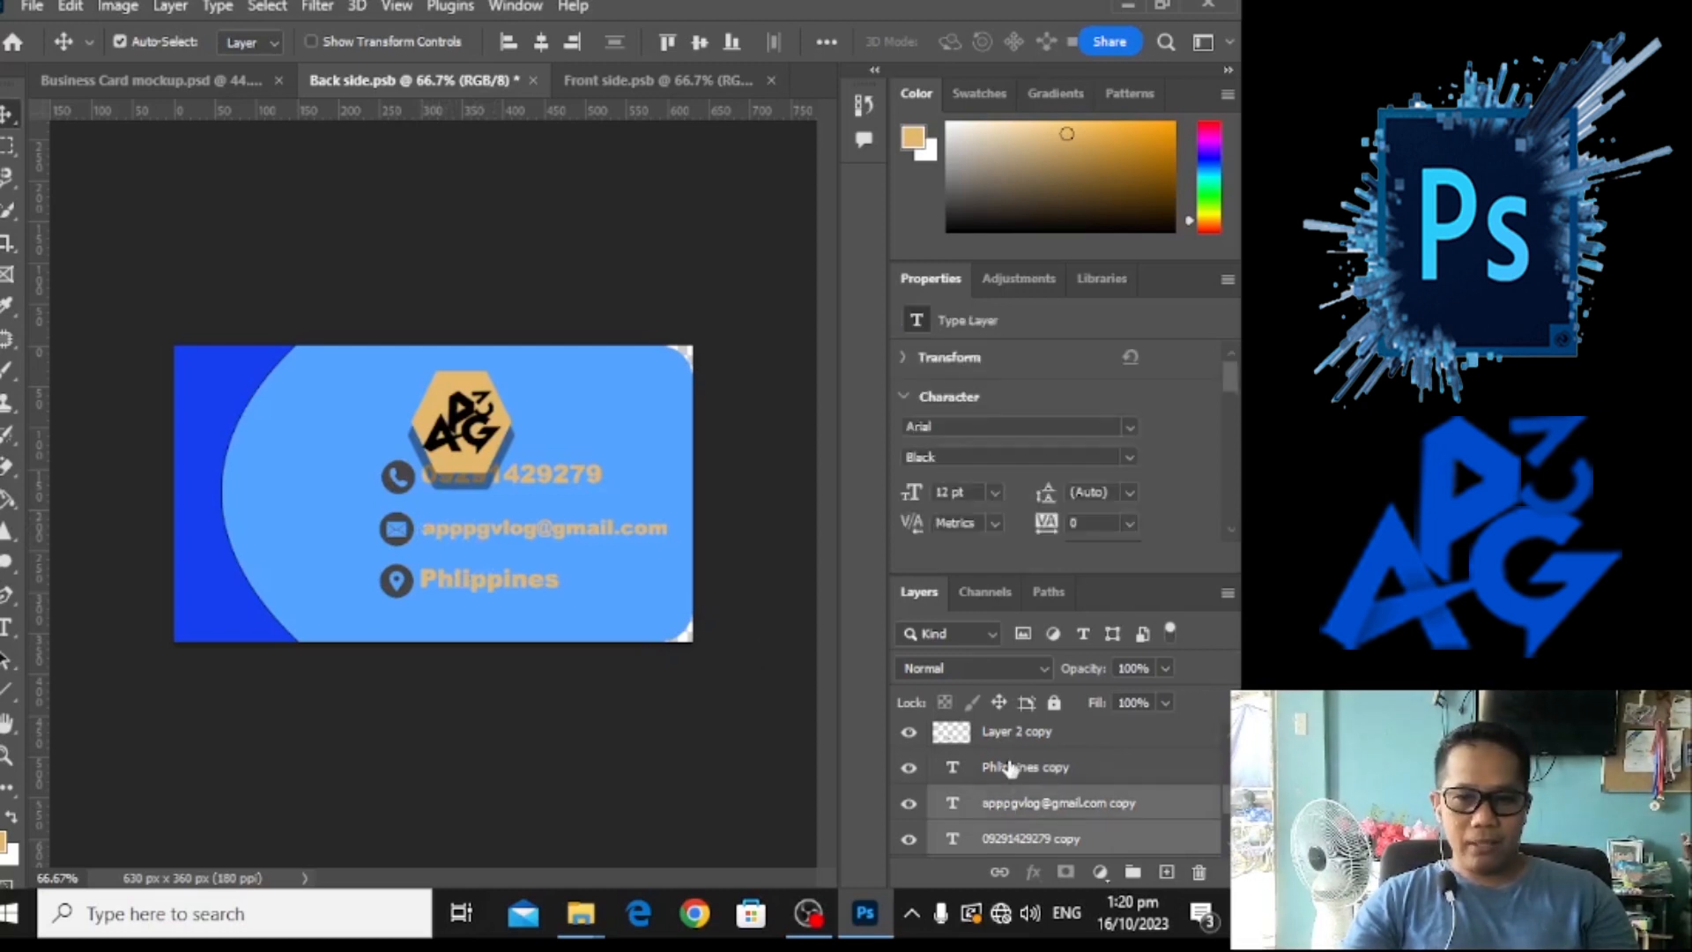
pyautogui.keyDown('shift'); pyautogui.click(1011, 769); pyautogui.keyUp('shift')
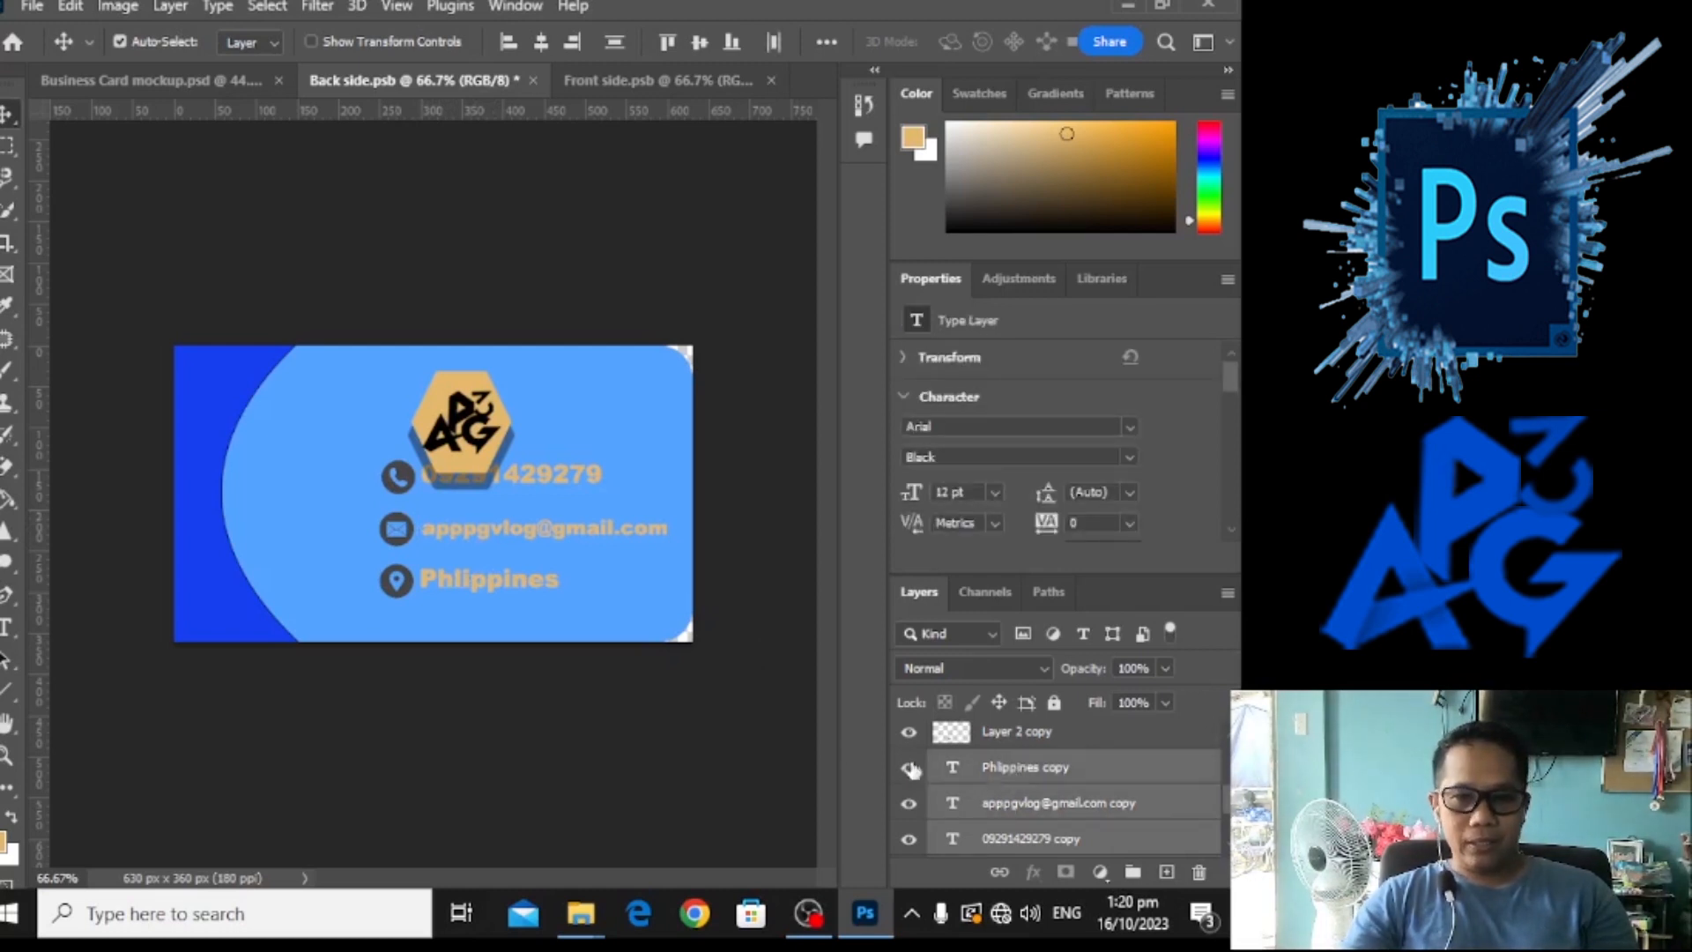
pyautogui.scroll(2, 1016, 797)
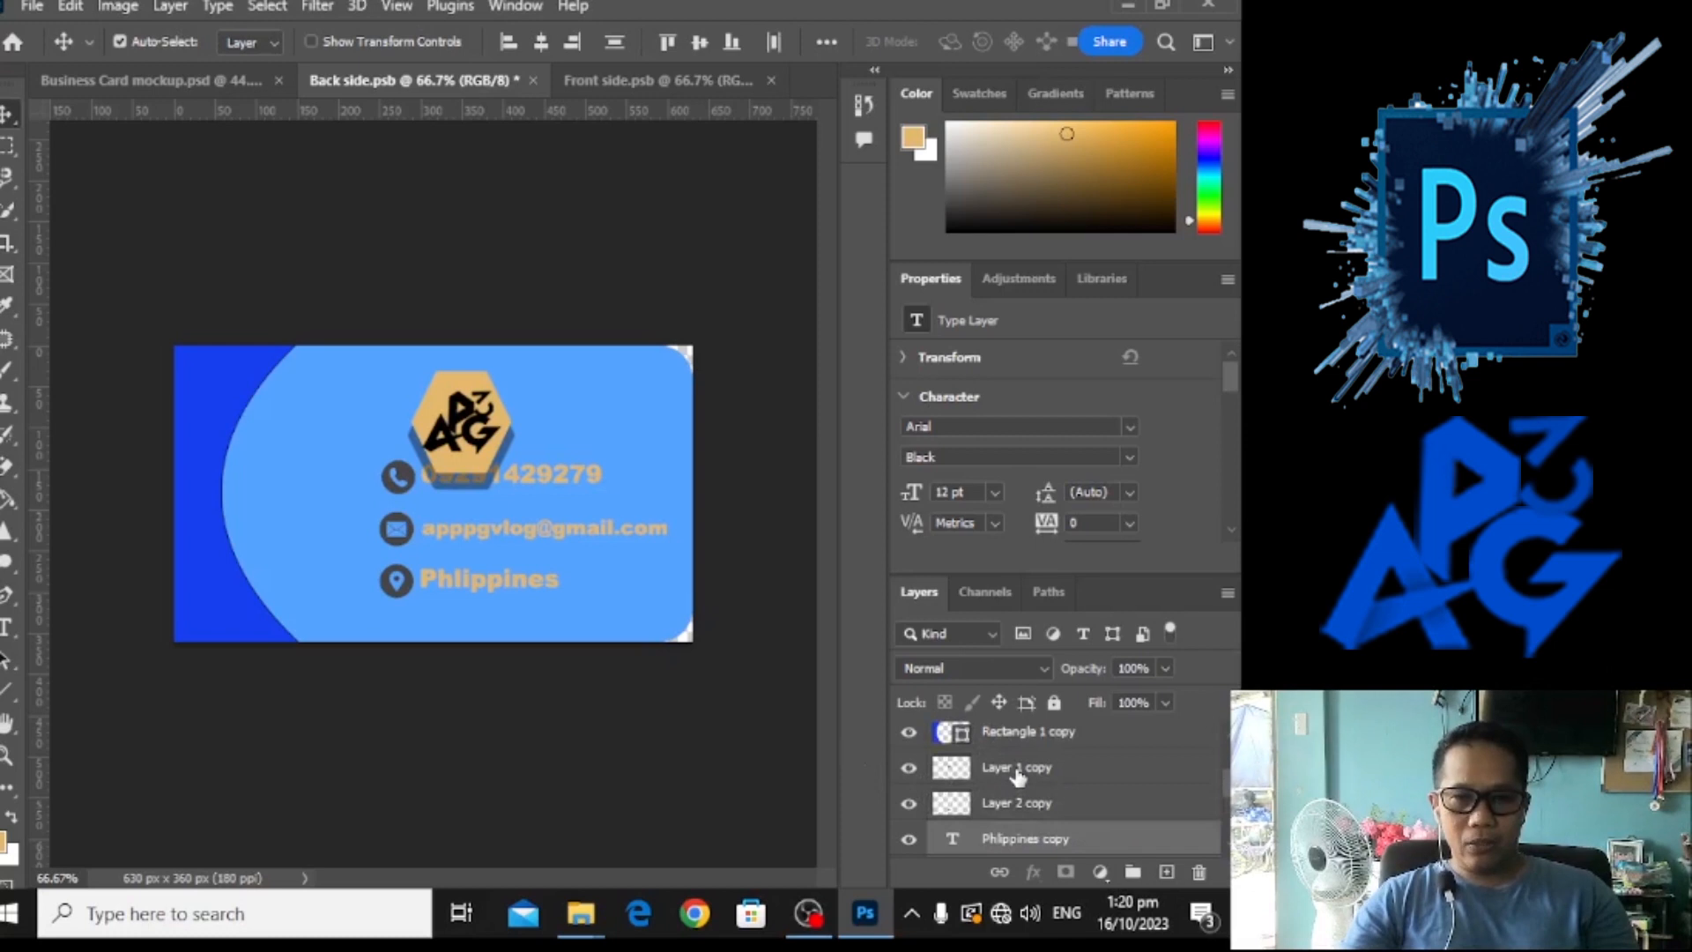
pyautogui.keyDown('shift'); pyautogui.click(1018, 773); pyautogui.keyUp('shift')
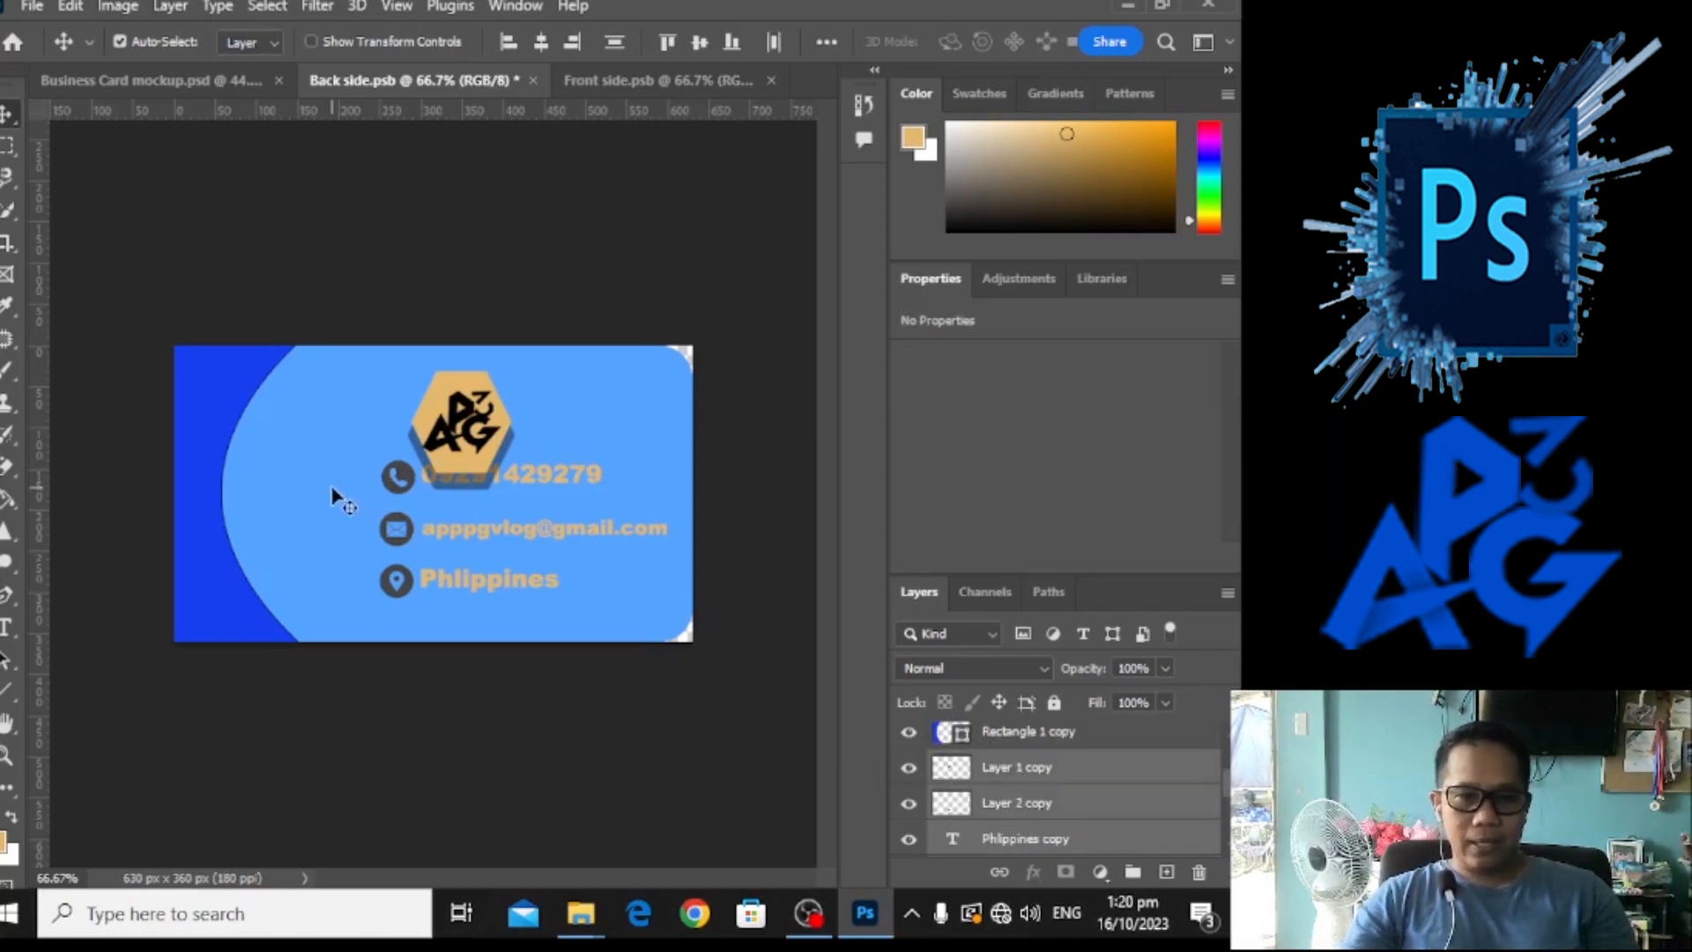
pyautogui.hotkey('shift', 'Left')
pyautogui.hotkey('shift', 'Left')
pyautogui.hotkey('shift', 'Left')
pyautogui.hotkey('shift', 'Left')
pyautogui.hotkey('shift', 'Left')
pyautogui.hotkey('shift', 'Left')
pyautogui.hotkey('shift', 'Left')
pyautogui.hotkey('shift', 'Left')
pyautogui.hotkey('shift', 'Left')
pyautogui.hotkey('shift', 'Left')
pyautogui.moveTo(405, 520); pyautogui.dragTo(347, 532)
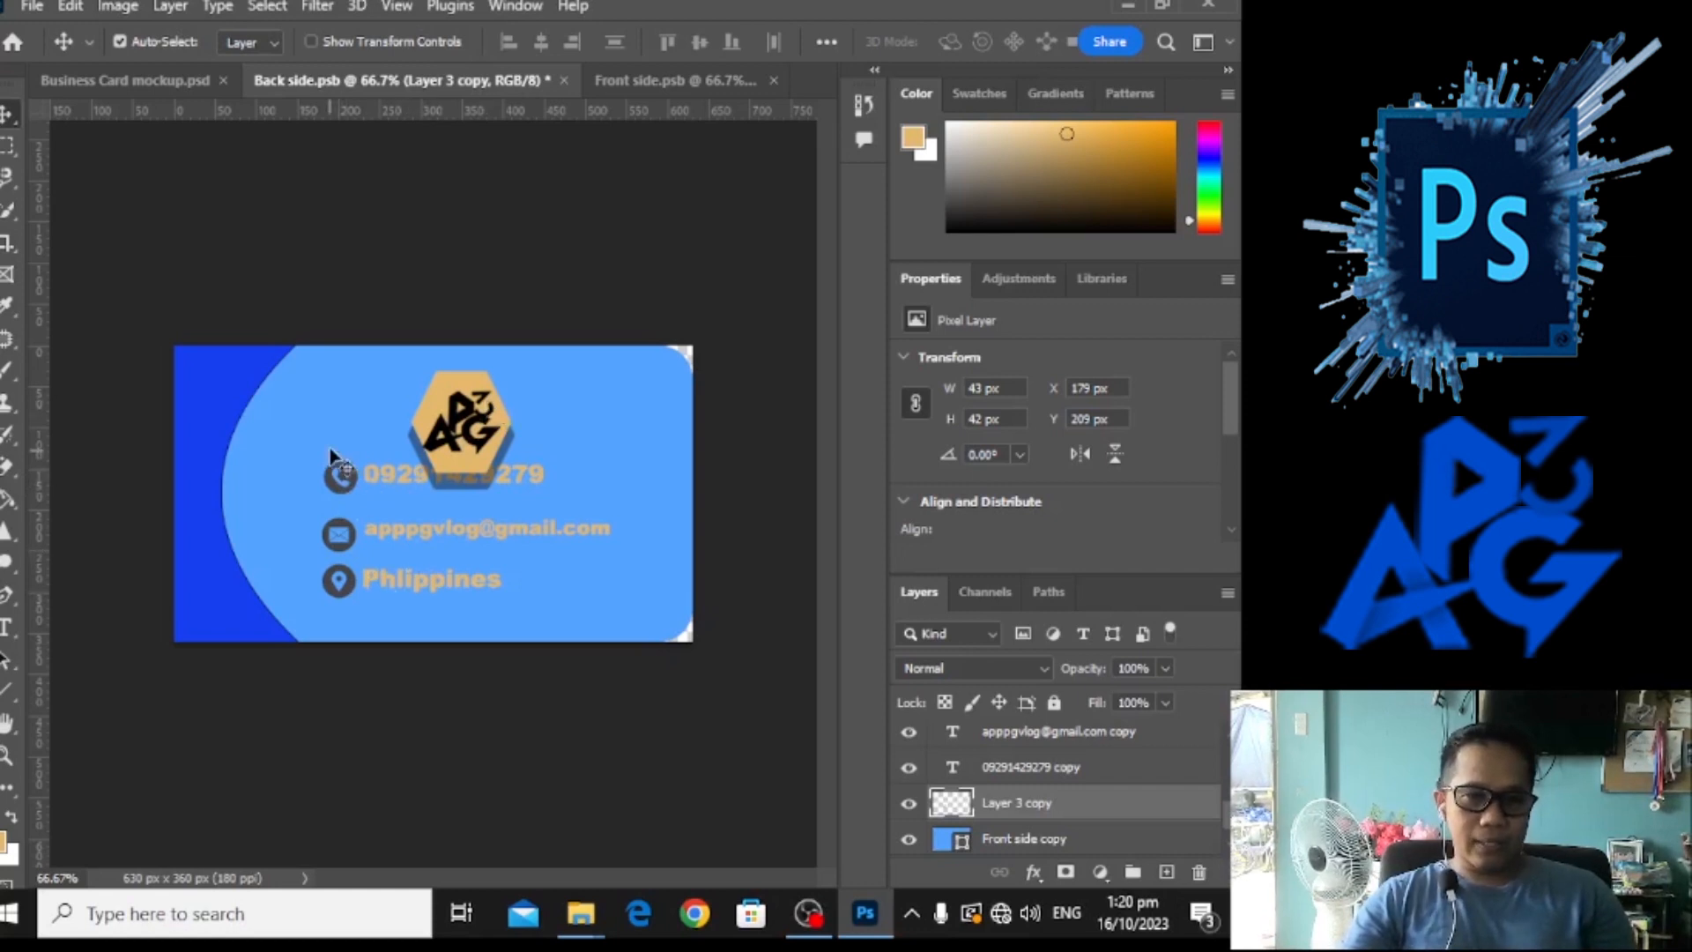
# Move the hexagon and logo left to X 248.81 px for the hexagon, and spread the contact lines further down the card.
pyautogui.moveTo(454, 394); pyautogui.dragTo(420, 395)
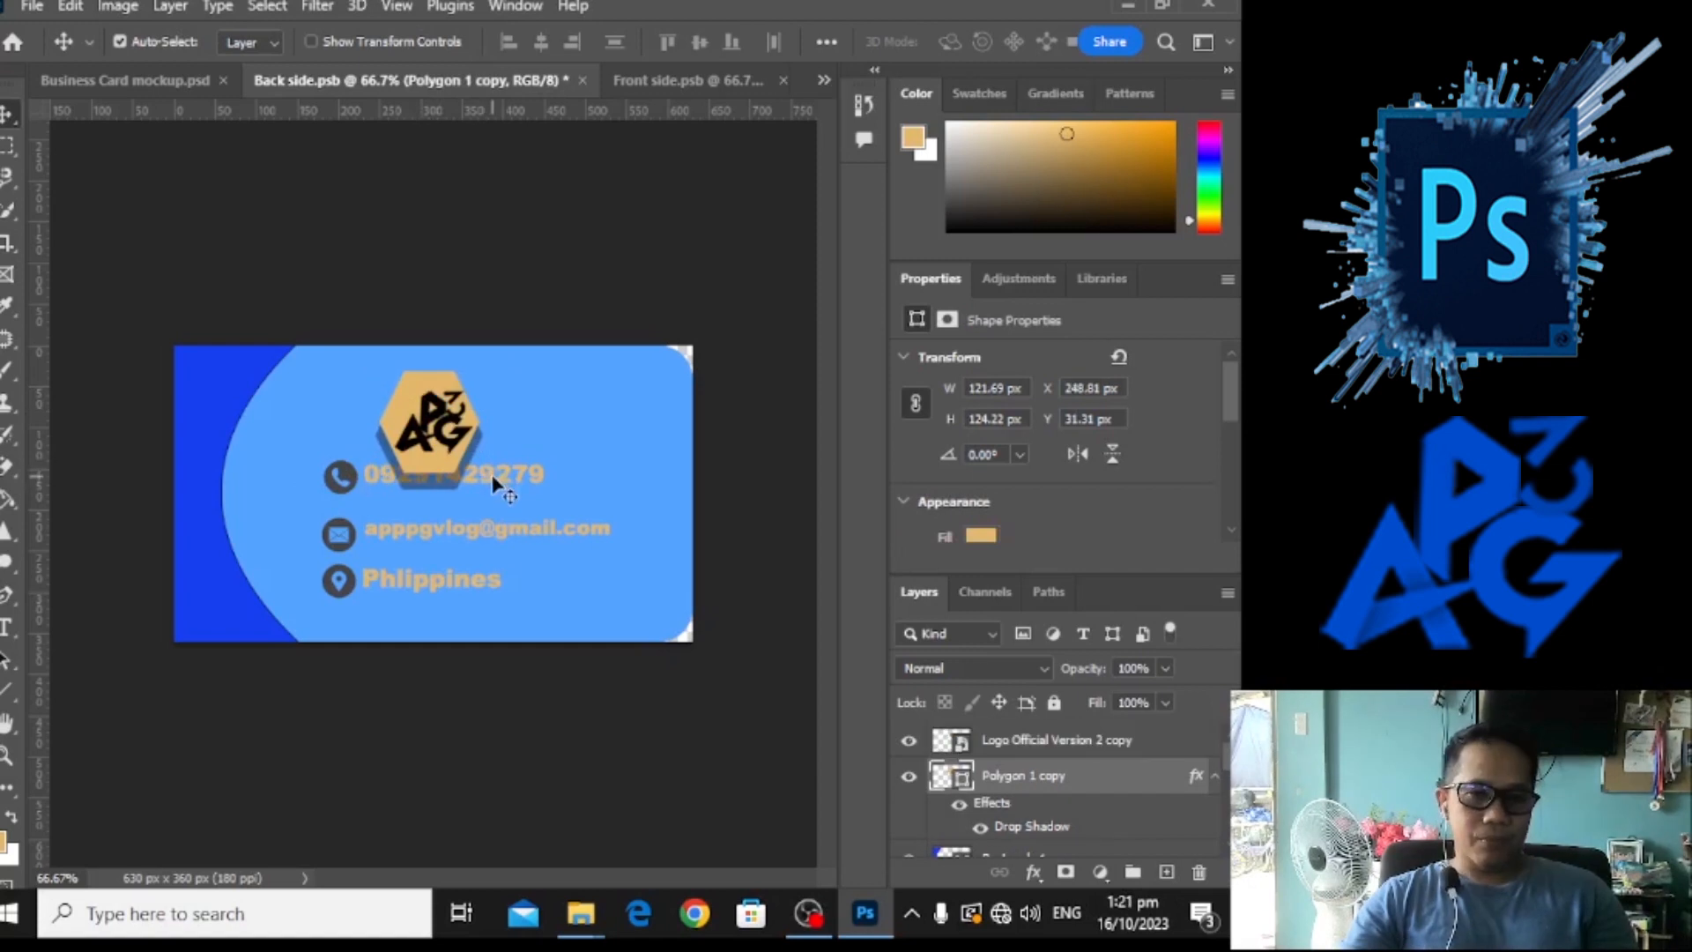
pyautogui.moveTo(490, 477); pyautogui.dragTo(491, 500)
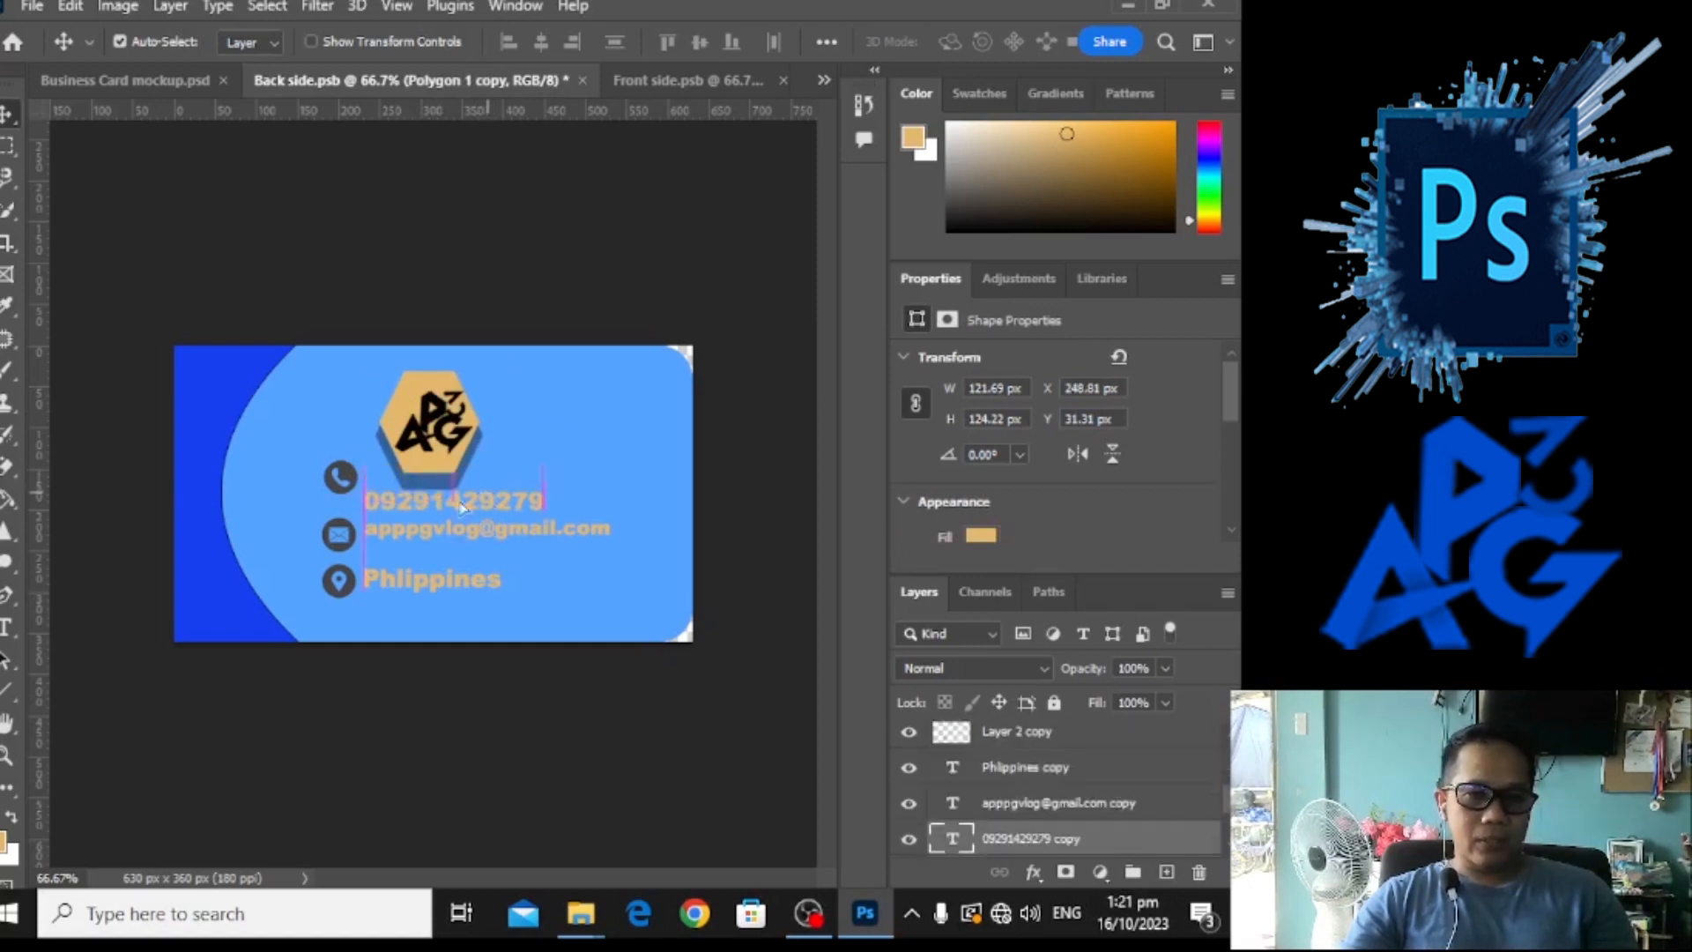
pyautogui.moveTo(394, 589); pyautogui.dragTo(354, 592)
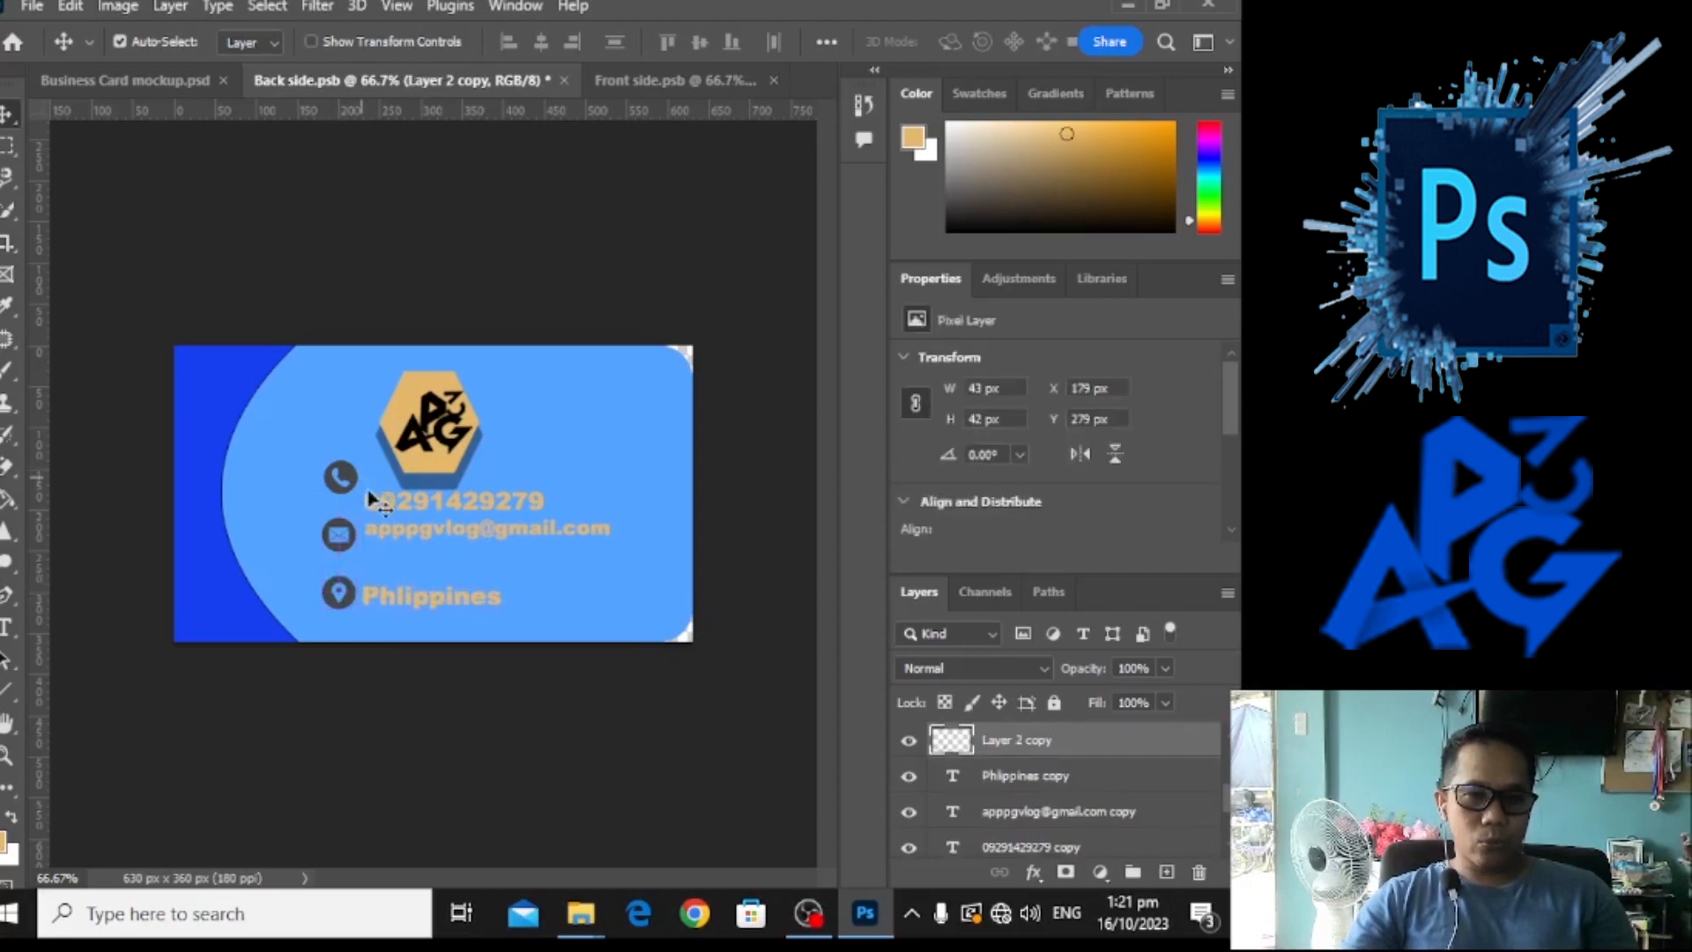
pyautogui.moveTo(431, 530); pyautogui.dragTo(427, 607)
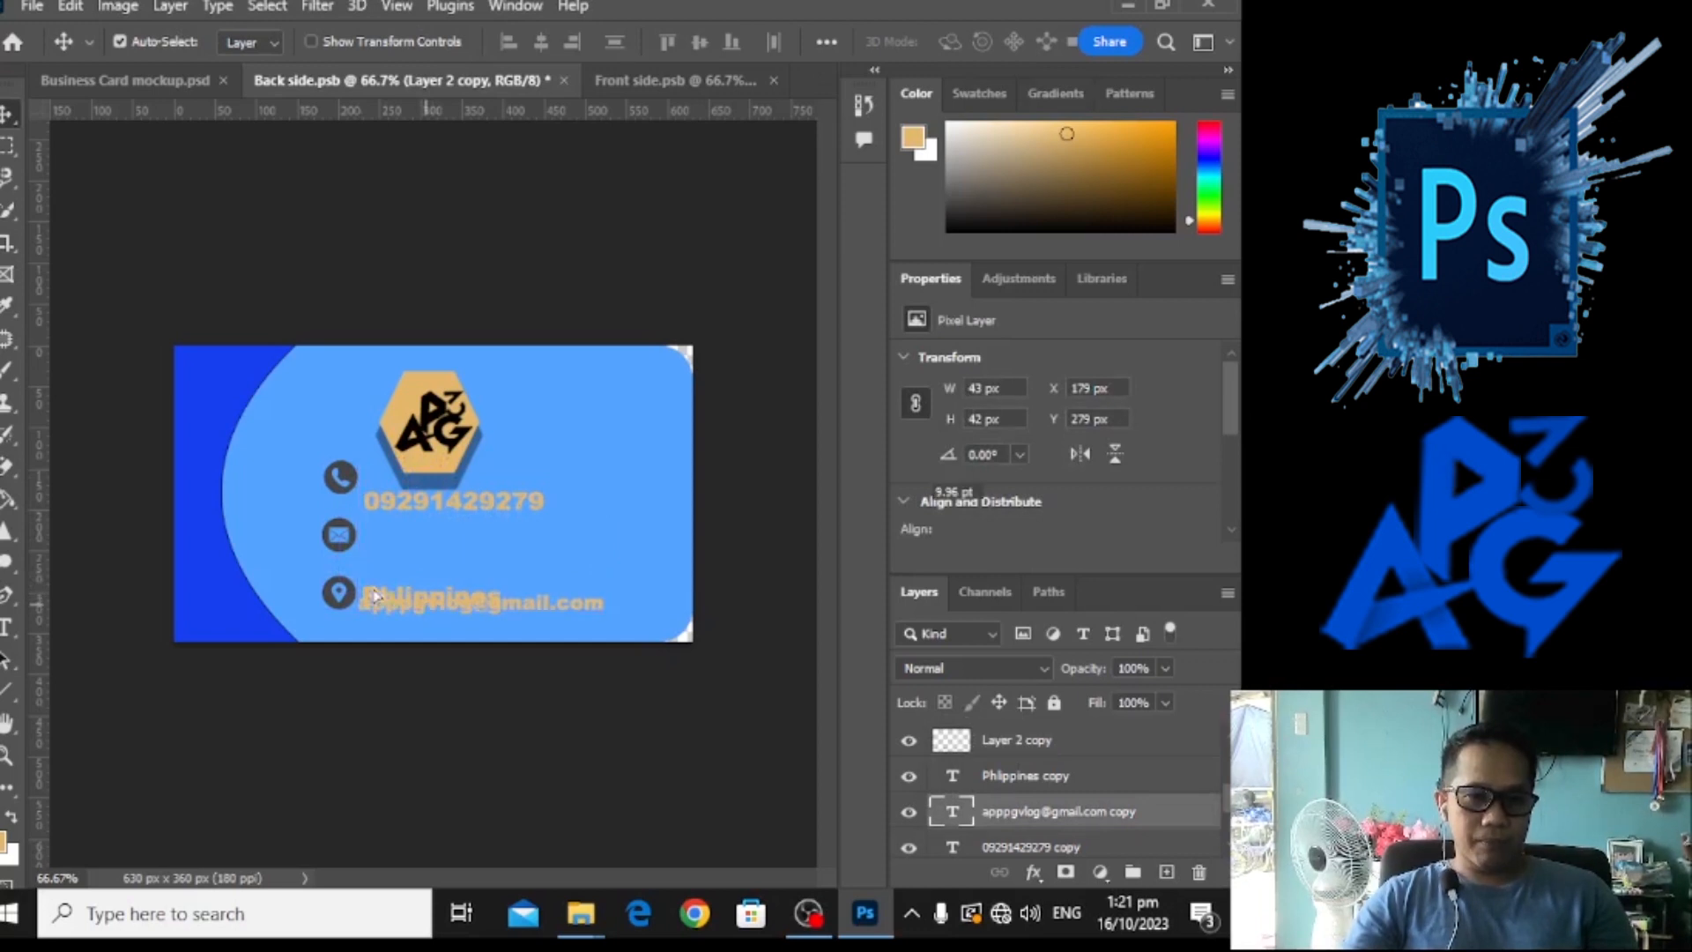
# Lock the light blue Front side copy background layer and select the Back side layer beneath it.
pyautogui.click(339, 535)
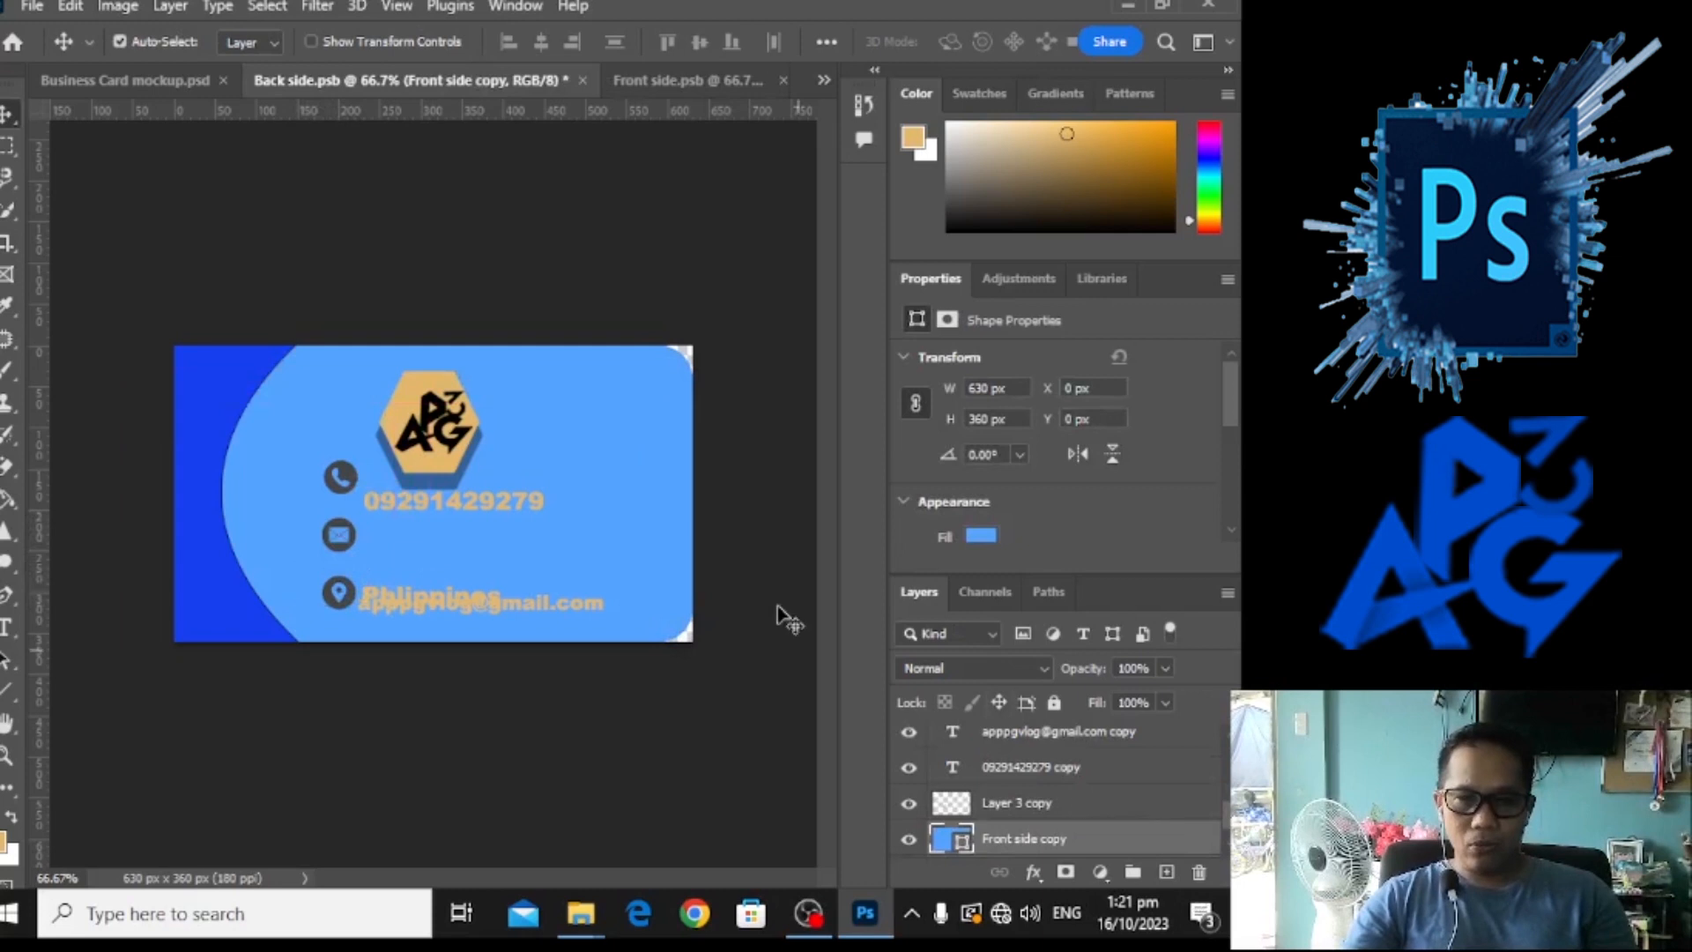
pyautogui.scroll(-1, 1057, 784)
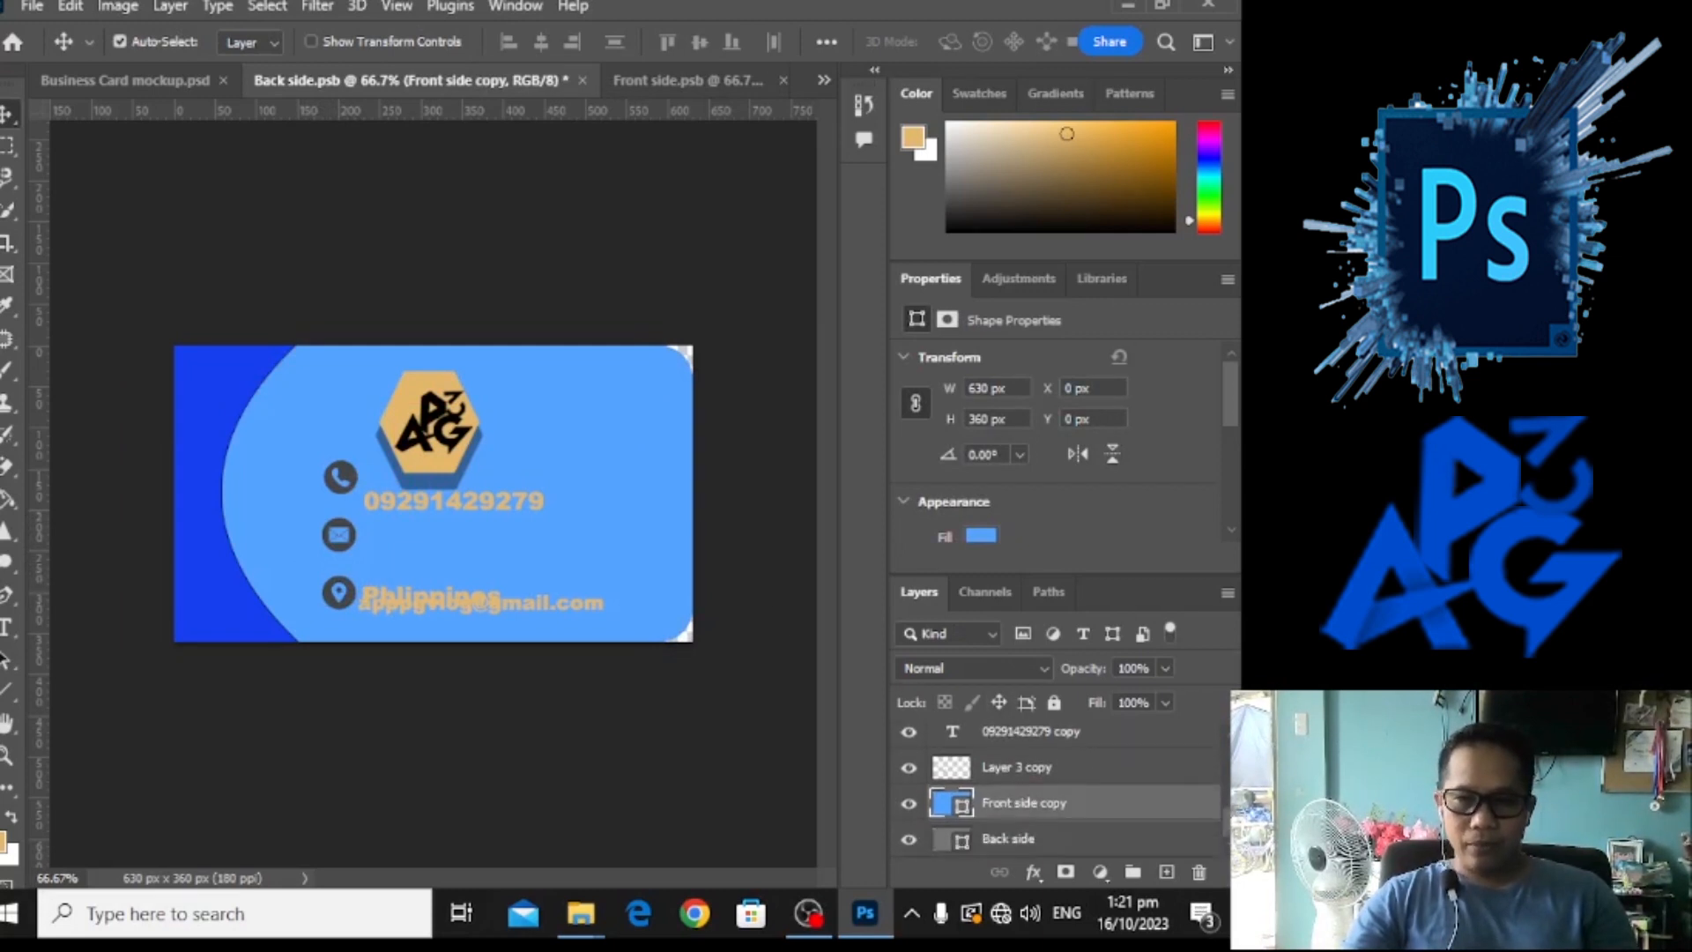
pyautogui.click(1054, 703)
pyautogui.click(1082, 842)
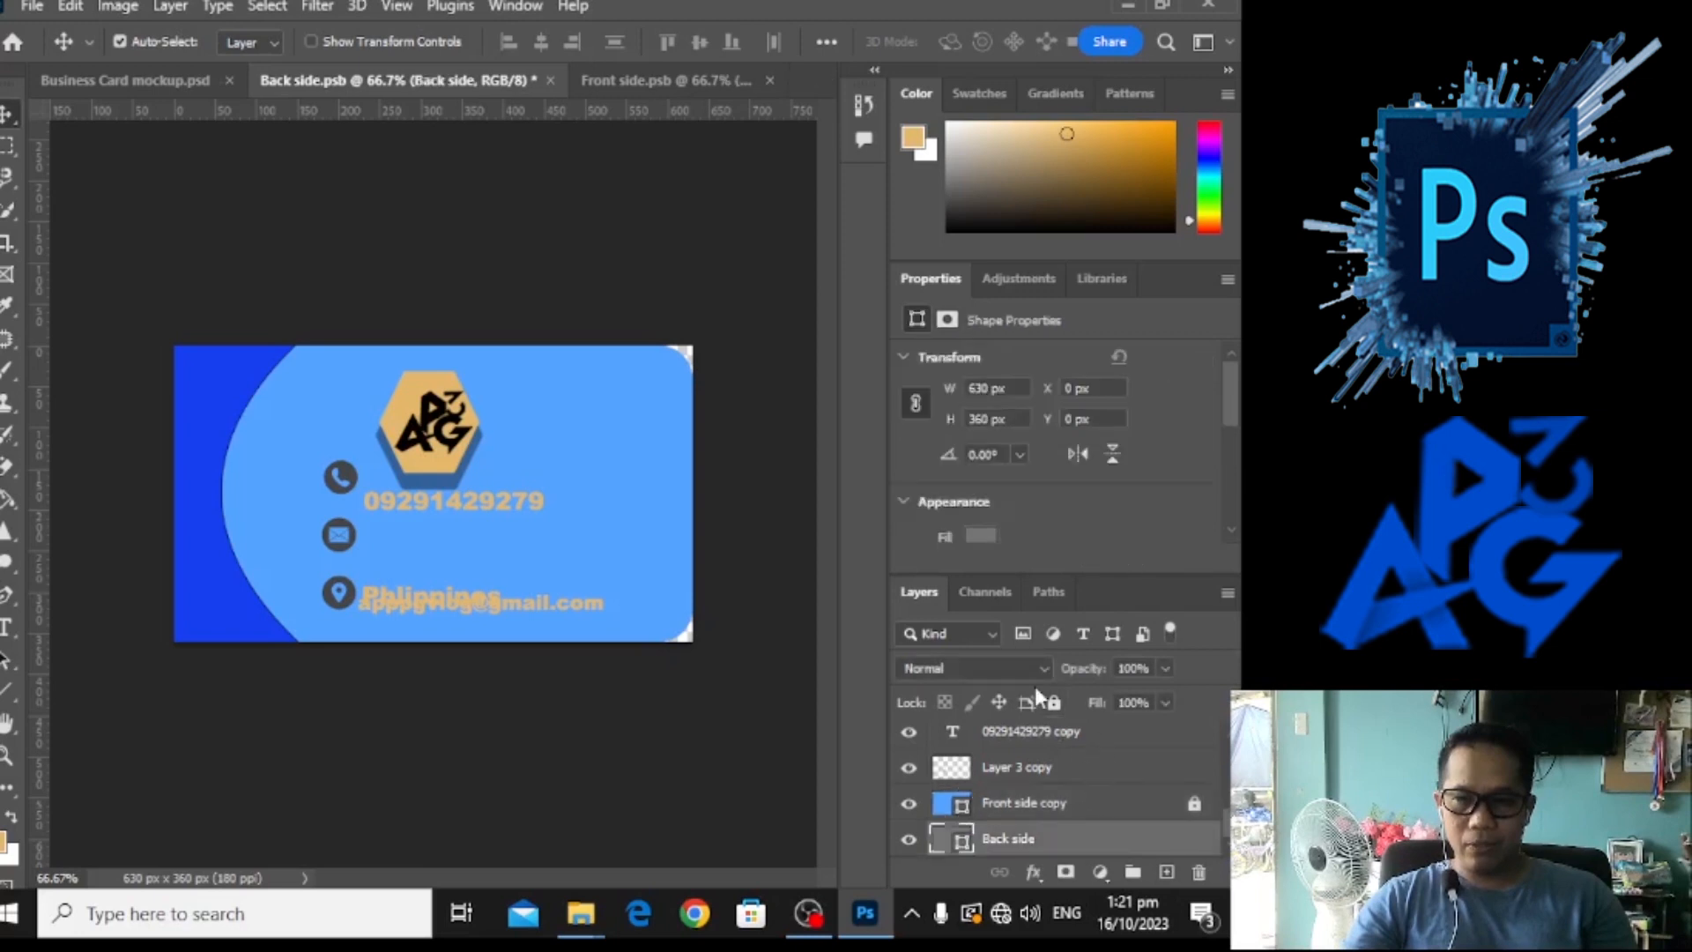
# Arrange the contact rows as phone, location and email from top to bottom, with each icon beside its text.
pyautogui.moveTo(427, 603); pyautogui.dragTo(342, 501)
pyautogui.moveTo(411, 567); pyautogui.dragTo(400, 561)
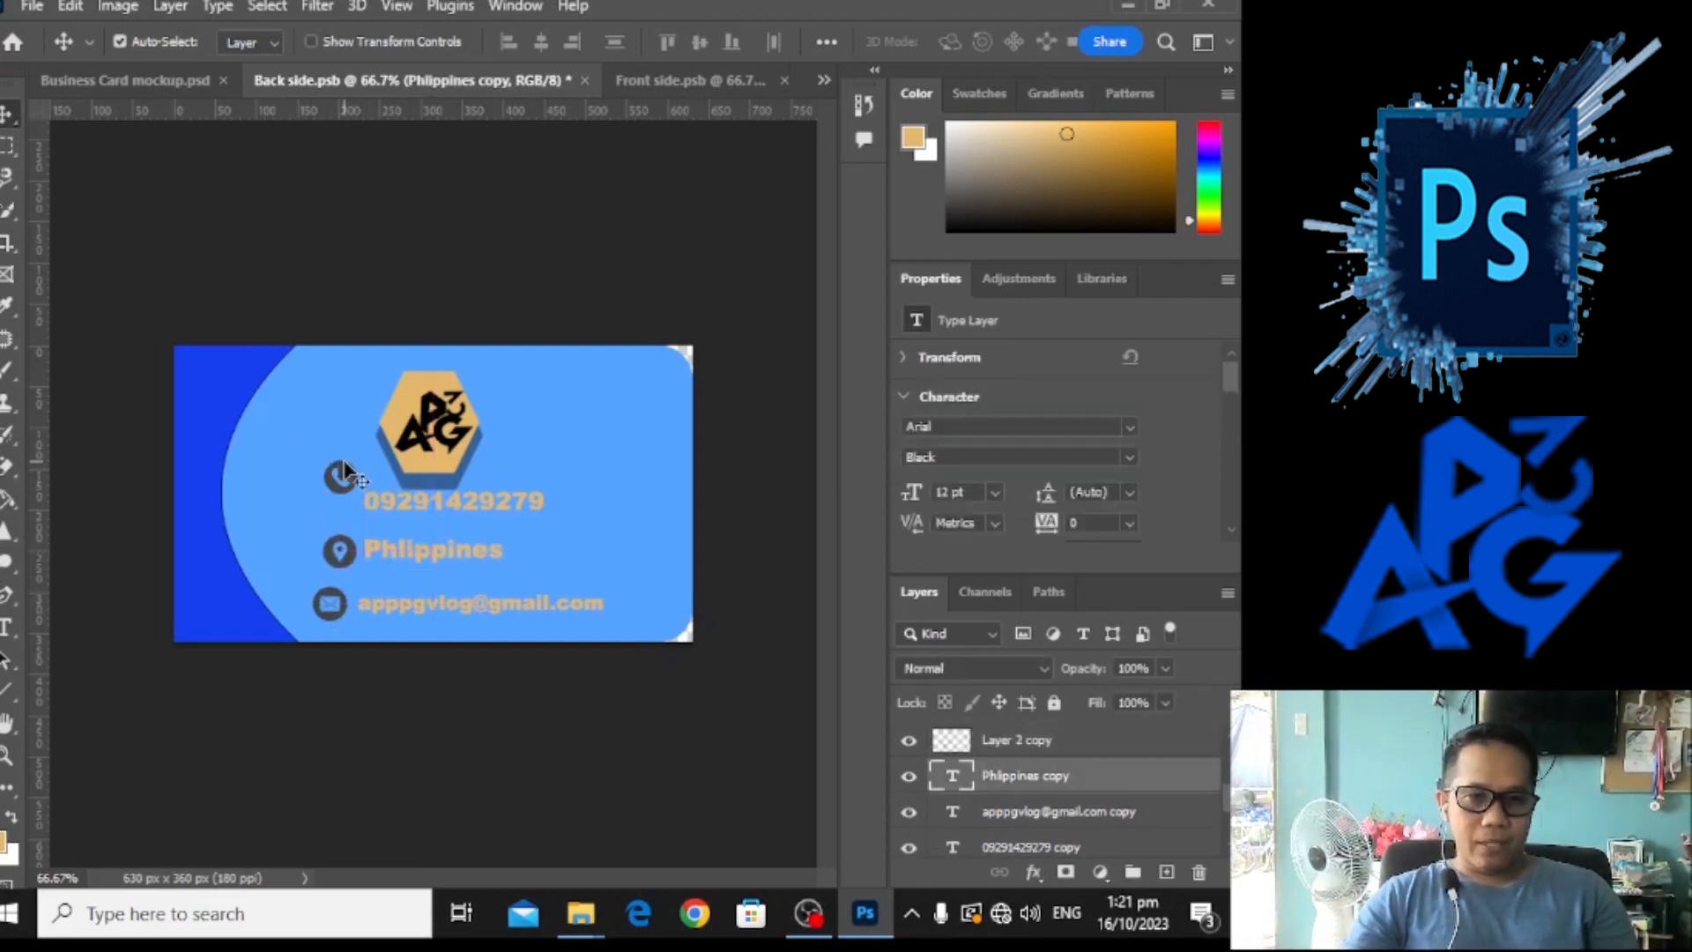
pyautogui.click(341, 500)
# Place icons.jpg as an embedded image over the lower part of the card.
pyautogui.click(40, 6)
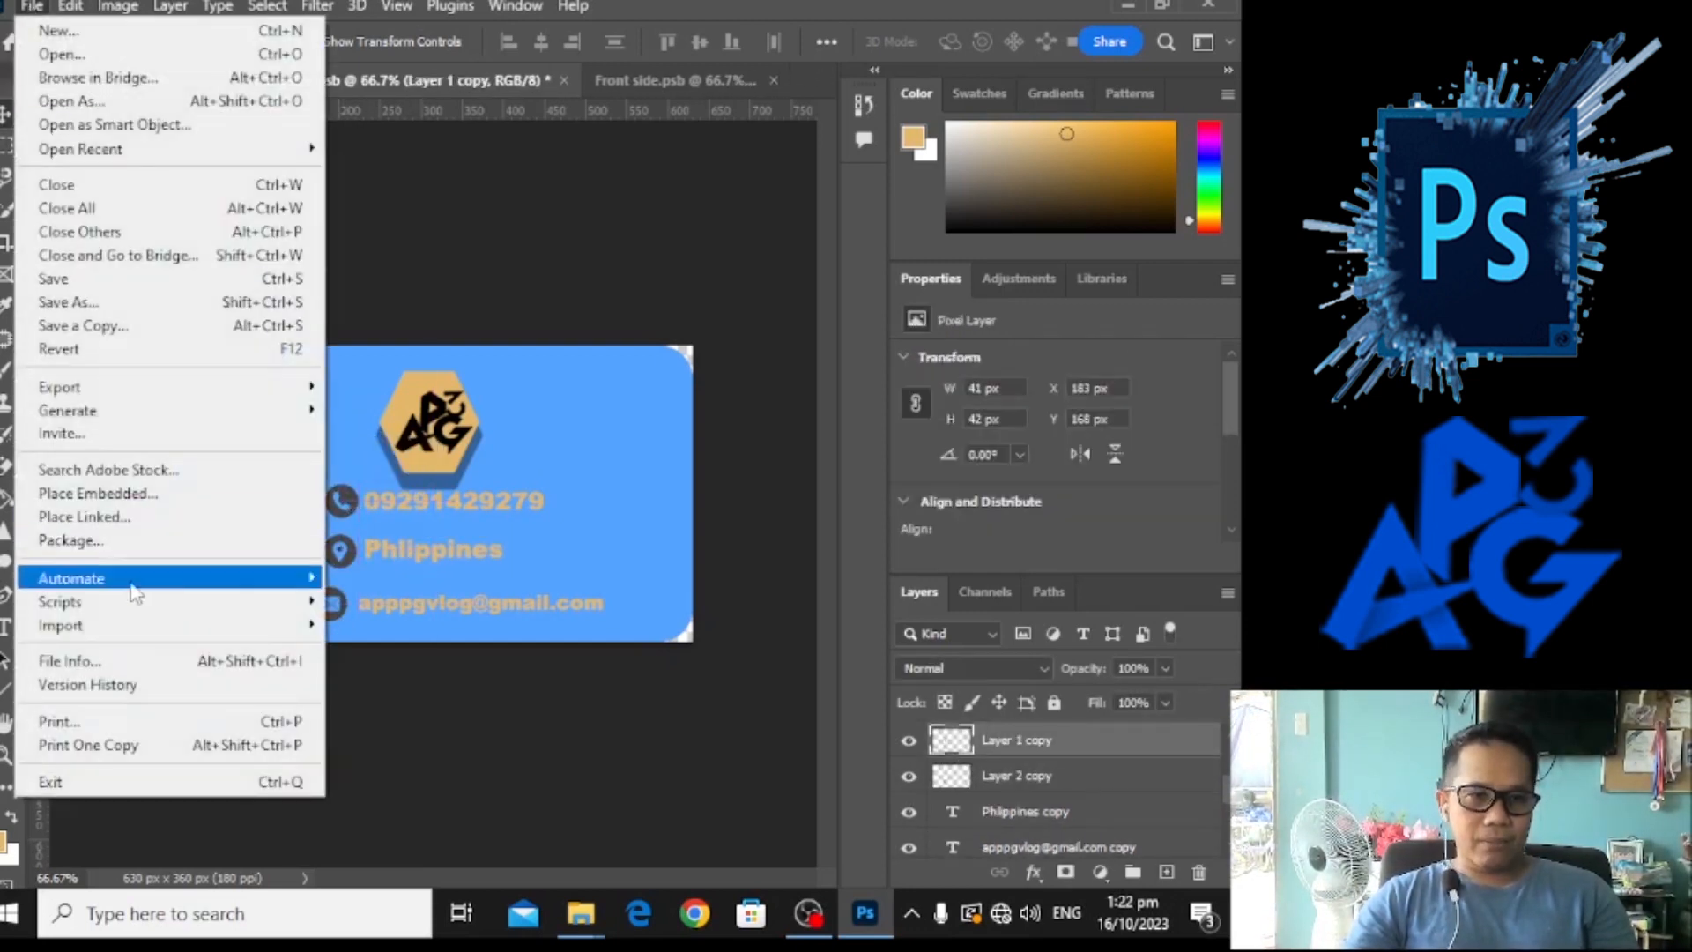
pyautogui.click(97, 493)
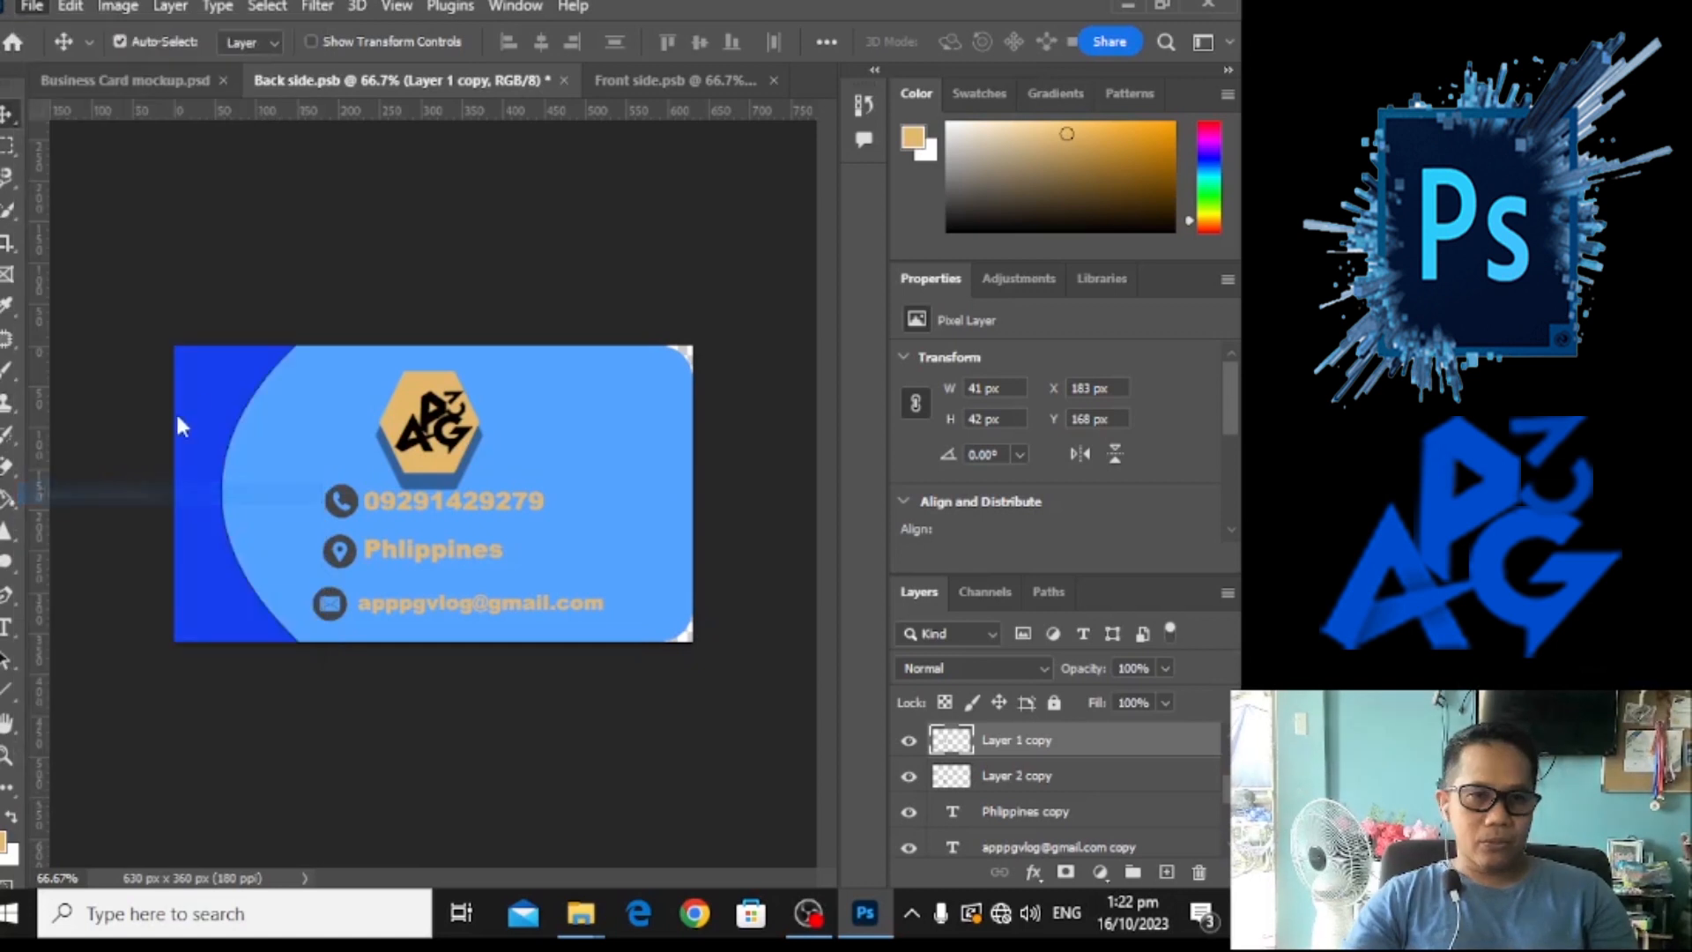
pyautogui.doubleClick(775, 220)
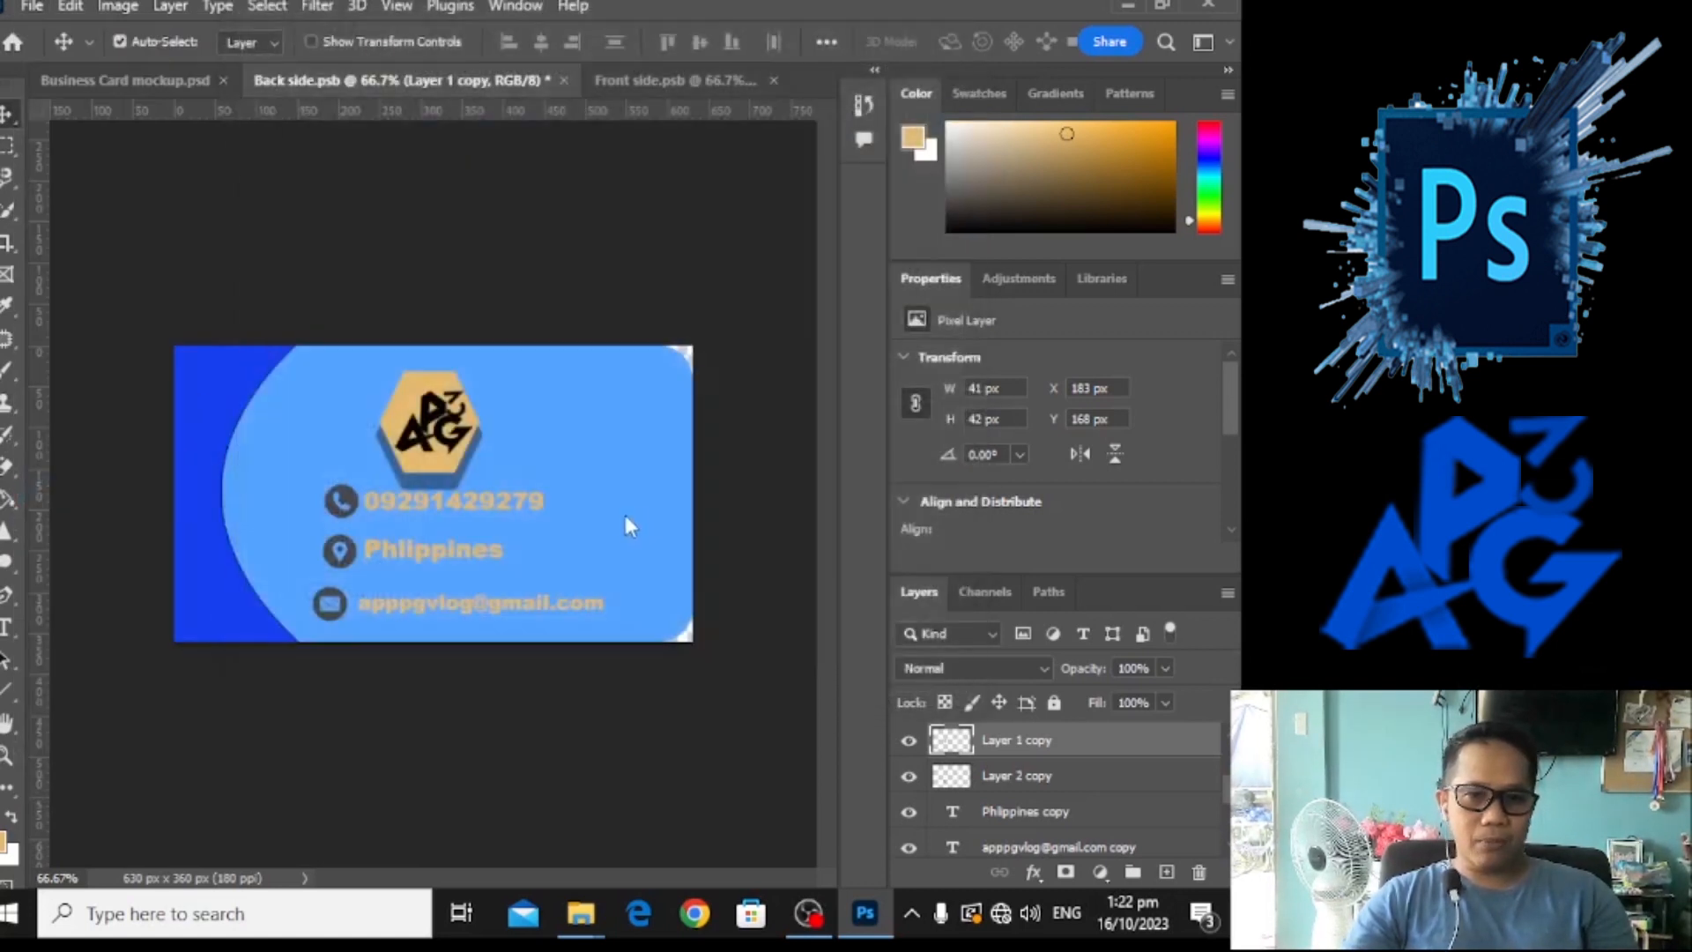
pyautogui.moveTo(545, 470)
pyautogui.mouseDown()
pyautogui.moveTo(562, 514)
pyautogui.moveTo(611, 527)
pyautogui.mouseUp()
pyautogui.press('Return')
# Copy the smartphone icon from the icon sheet to its own layer and move it to the card's upper right area.
pyautogui.press('m')
pyautogui.moveTo(465, 471); pyautogui.dragTo(539, 549)
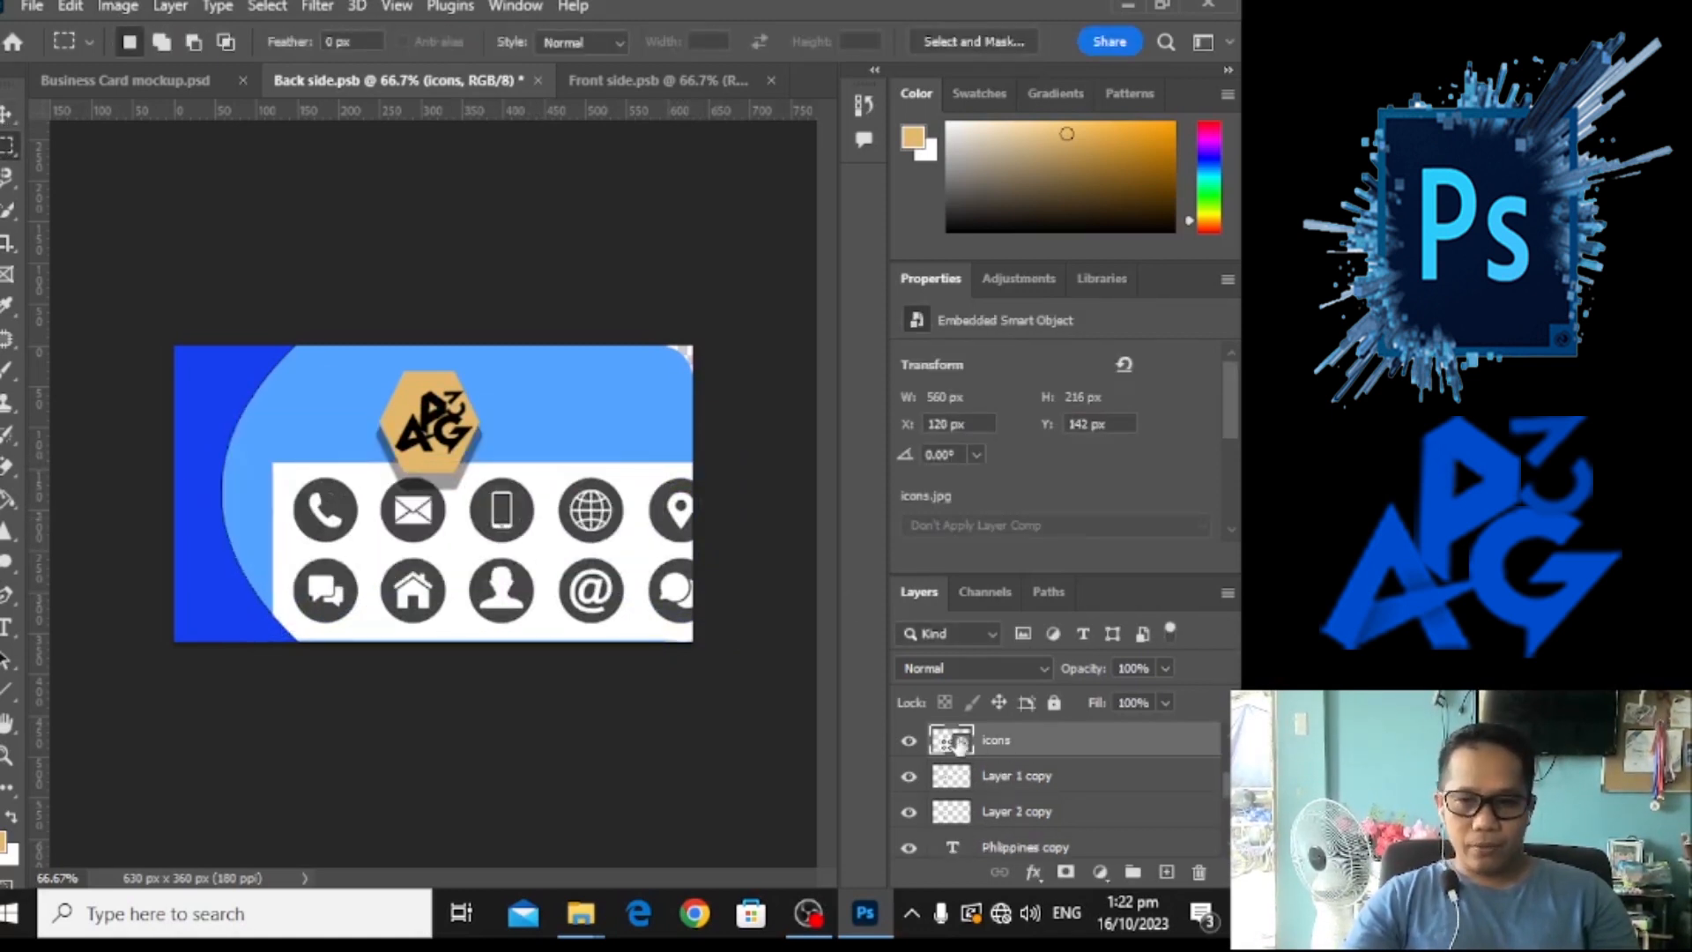
pyautogui.moveTo(462, 477); pyautogui.dragTo(557, 545)
pyautogui.press('v')
pyautogui.press('m')
pyautogui.click(11, 115)
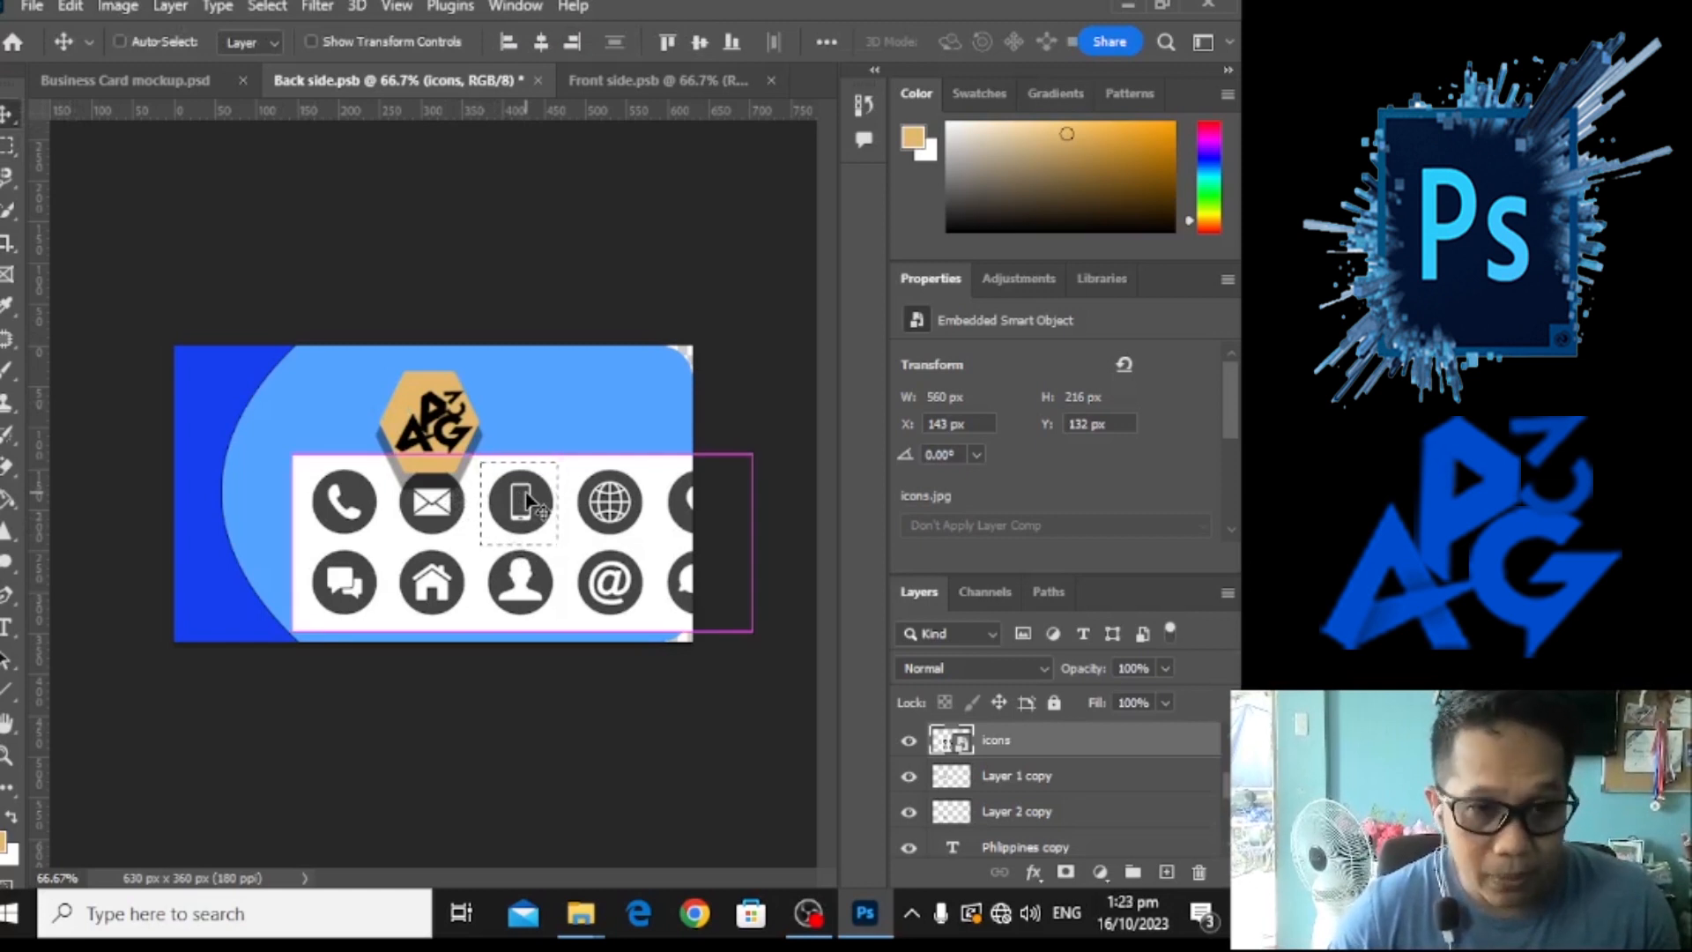
pyautogui.hotkey('ctrl', 'j')
pyautogui.moveTo(526, 502); pyautogui.dragTo(570, 389)
# Delete the placed icon sheet and the old telephone icon beside the phone number.
pyautogui.keyDown('ctrl'); pyautogui.click(582, 483); pyautogui.keyUp('ctrl')
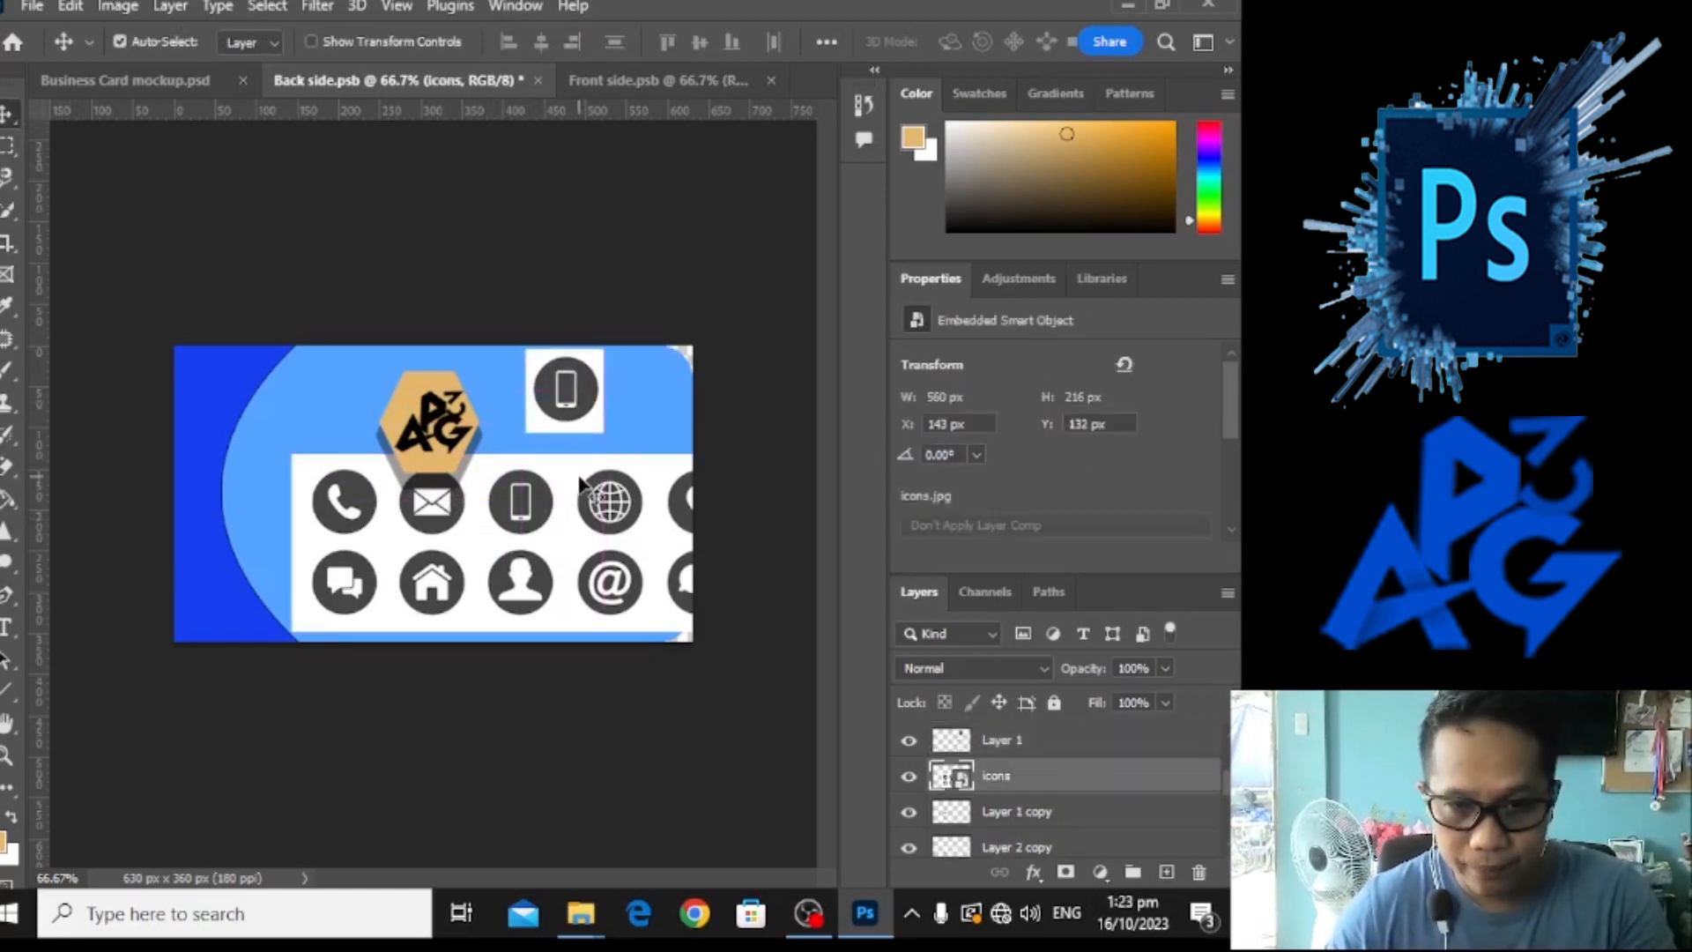
pyautogui.press('Delete')
pyautogui.click(589, 396)
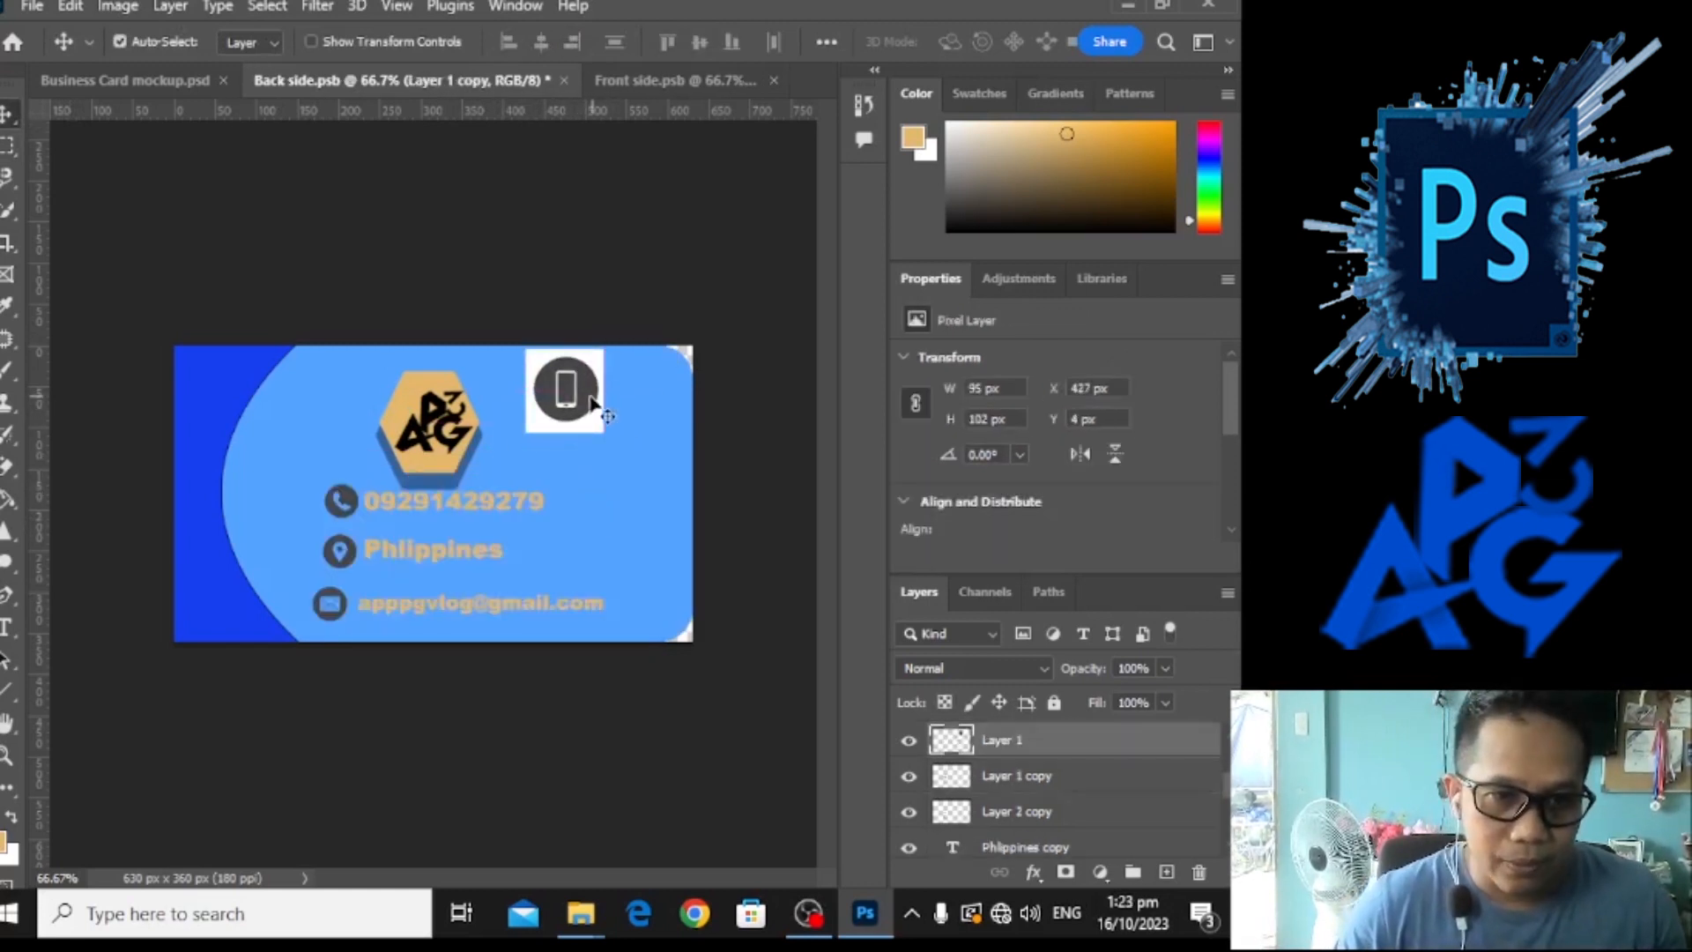
pyautogui.click(342, 502)
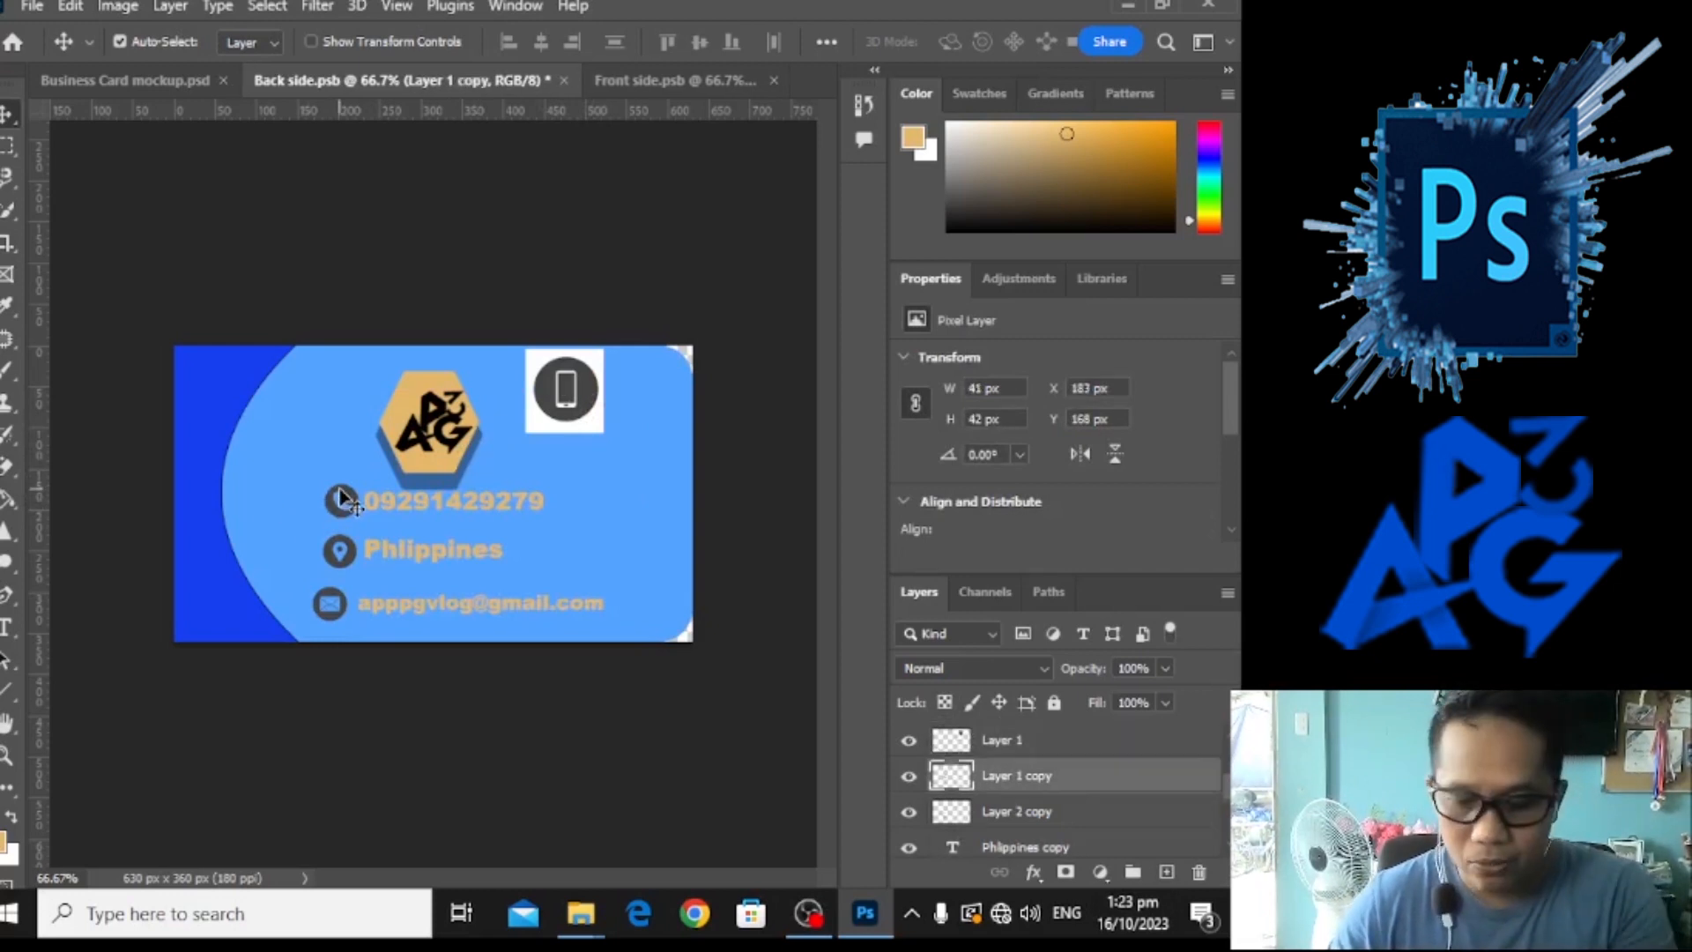
pyautogui.press('Delete')
# Move the smartphone icon near the phone number and remove its white background with the Magic Eraser tool.
pyautogui.moveTo(578, 417); pyautogui.dragTo(344, 499)
pyautogui.rightClick(7, 466)
pyautogui.click(97, 517)
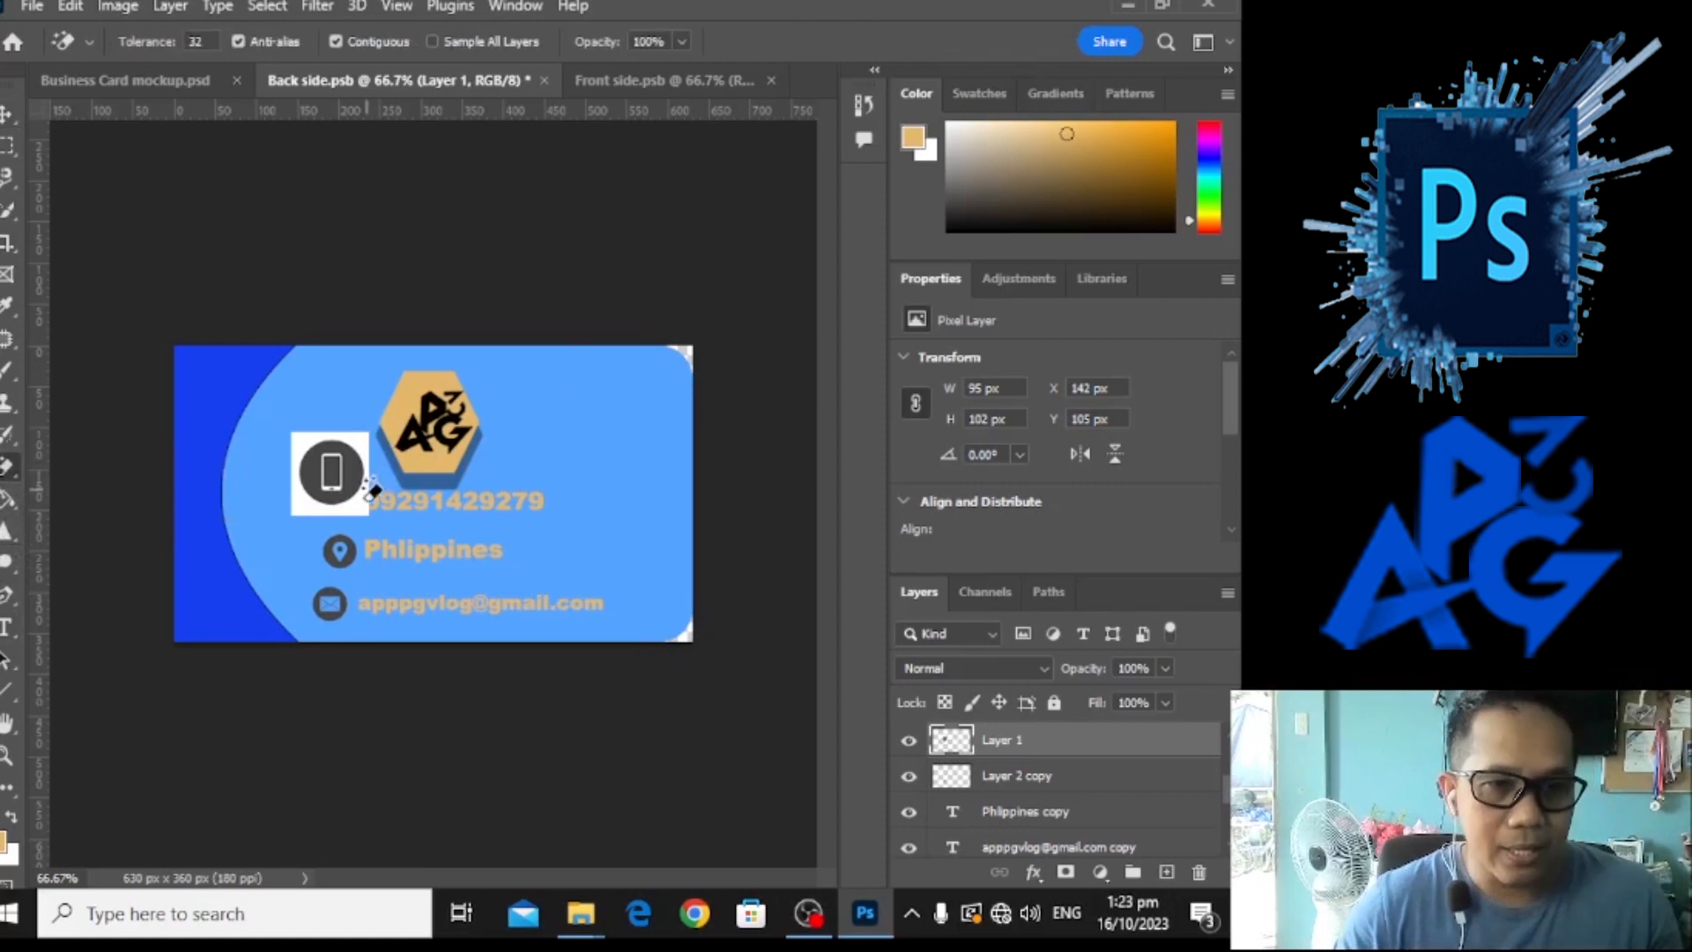
pyautogui.click(339, 480)
pyautogui.press('v')
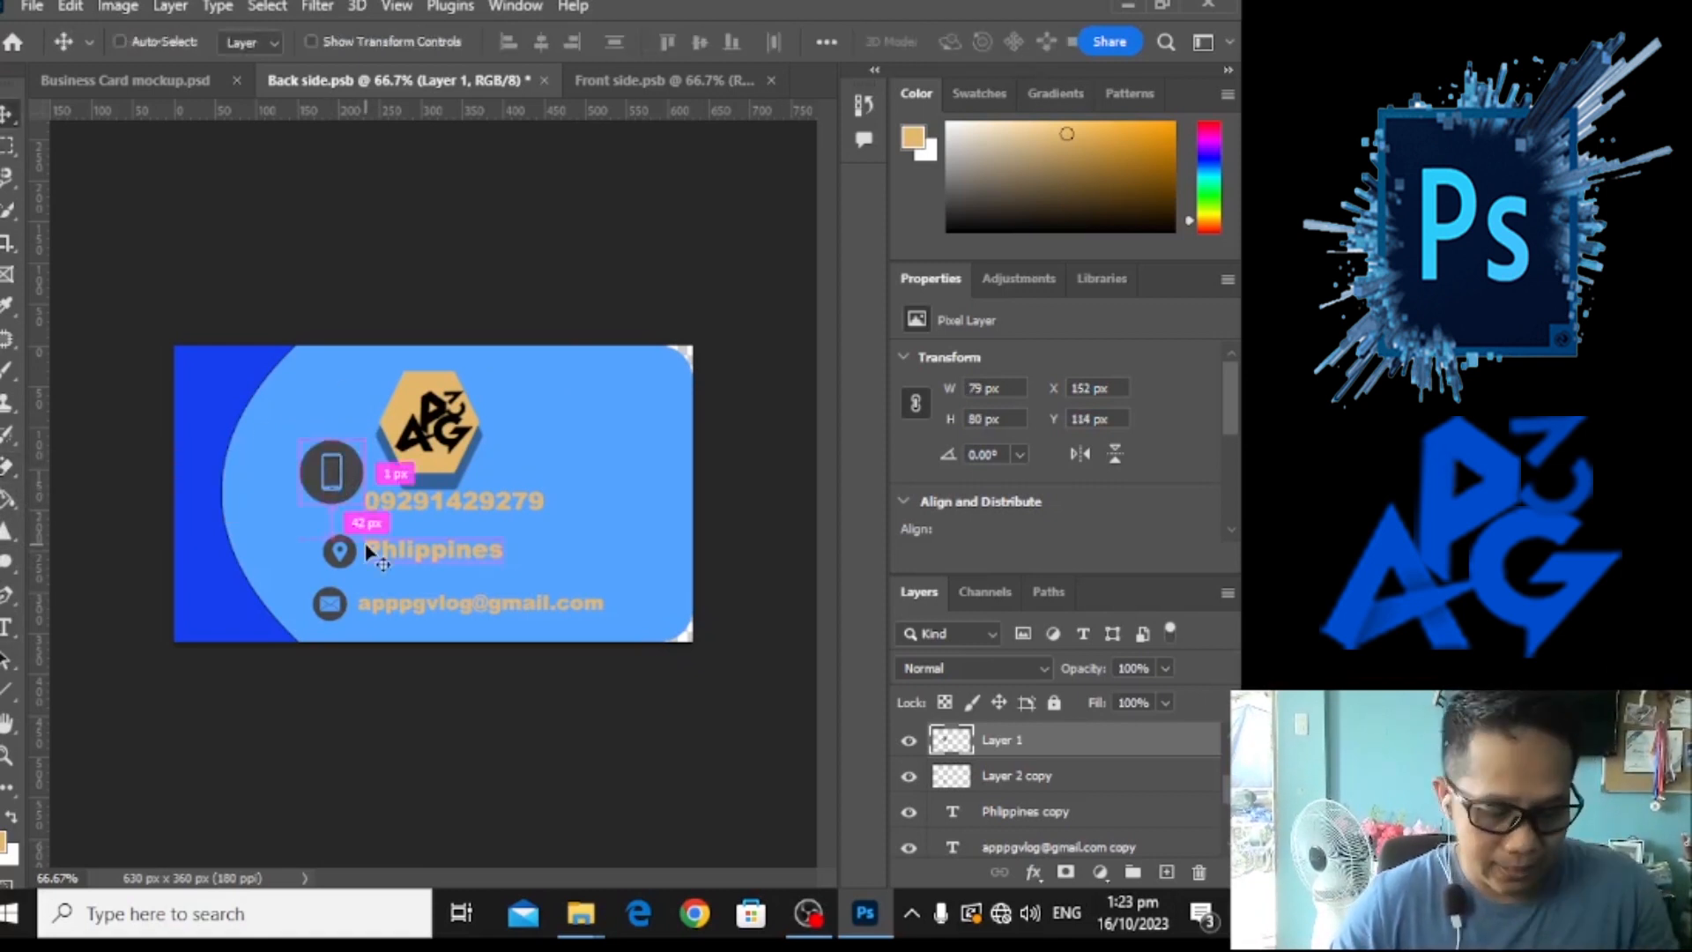
# Scale the smartphone icon down to match the other contact icons and place it beside the phone number.
pyautogui.hotkey('ctrl', 't')
pyautogui.moveTo(363, 504)
pyautogui.mouseDown()
pyautogui.moveTo(338, 476)
pyautogui.moveTo(388, 502)
pyautogui.moveTo(339, 502)
pyautogui.moveTo(421, 512)
pyautogui.moveTo(388, 551)
pyautogui.mouseUp()
pyautogui.press('Return')
# Move the email line and envelope icon up and align them beneath the location row with even spacing.
pyautogui.click(328, 608)
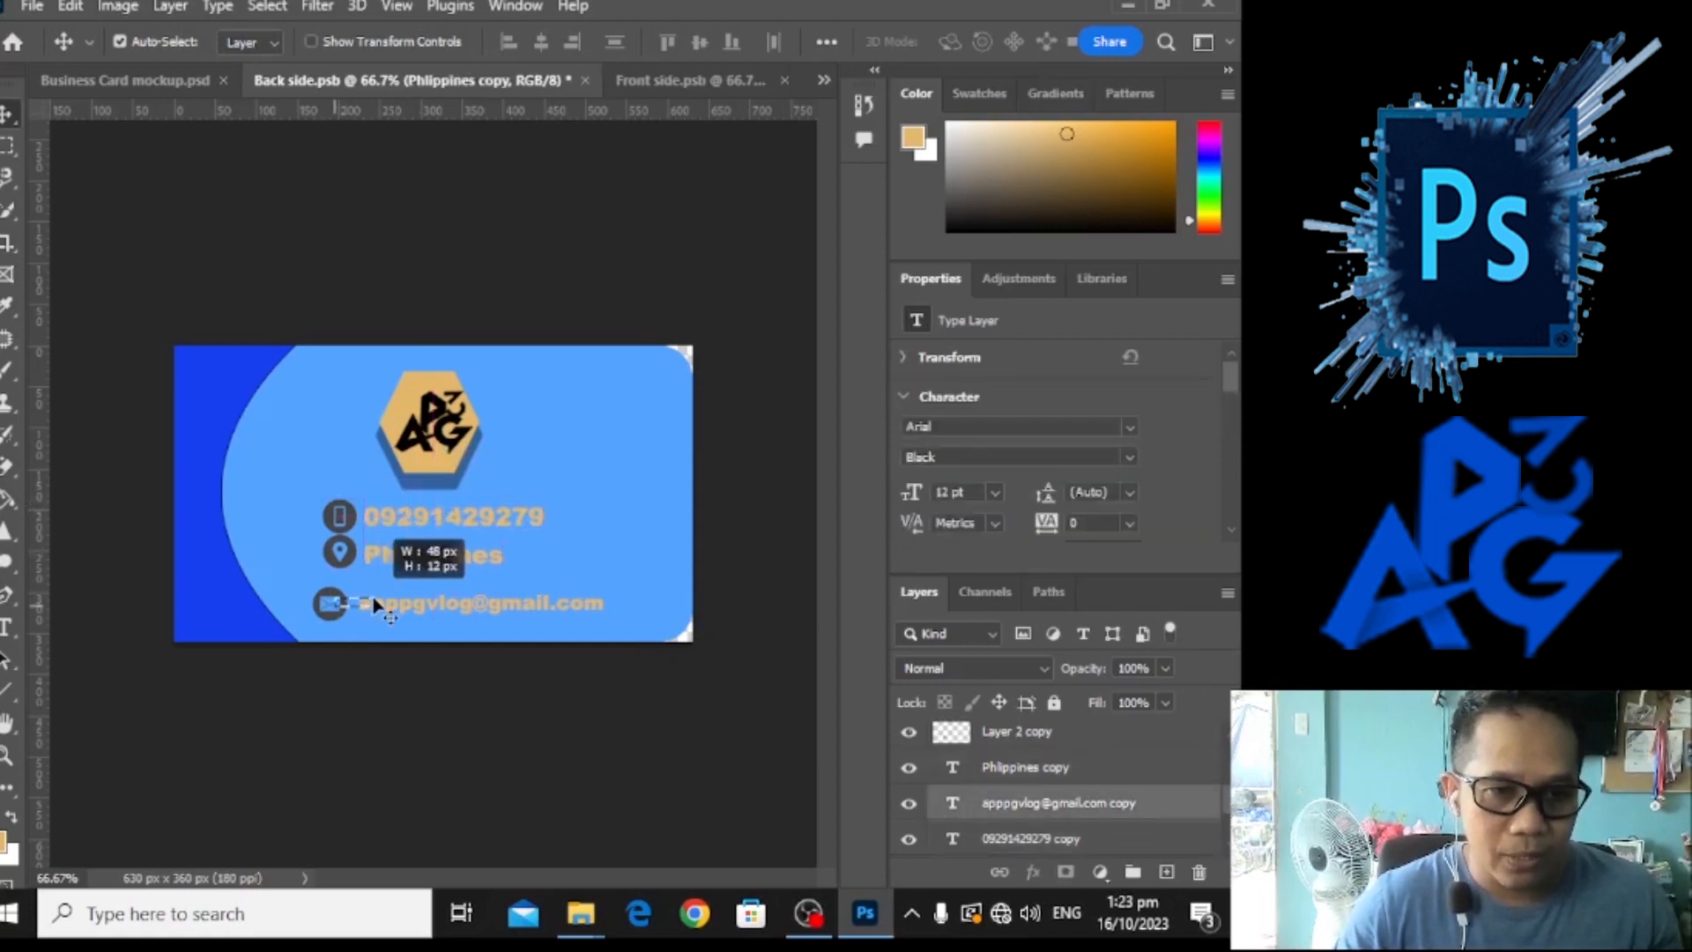
pyautogui.moveTo(316, 601); pyautogui.dragTo(337, 617)
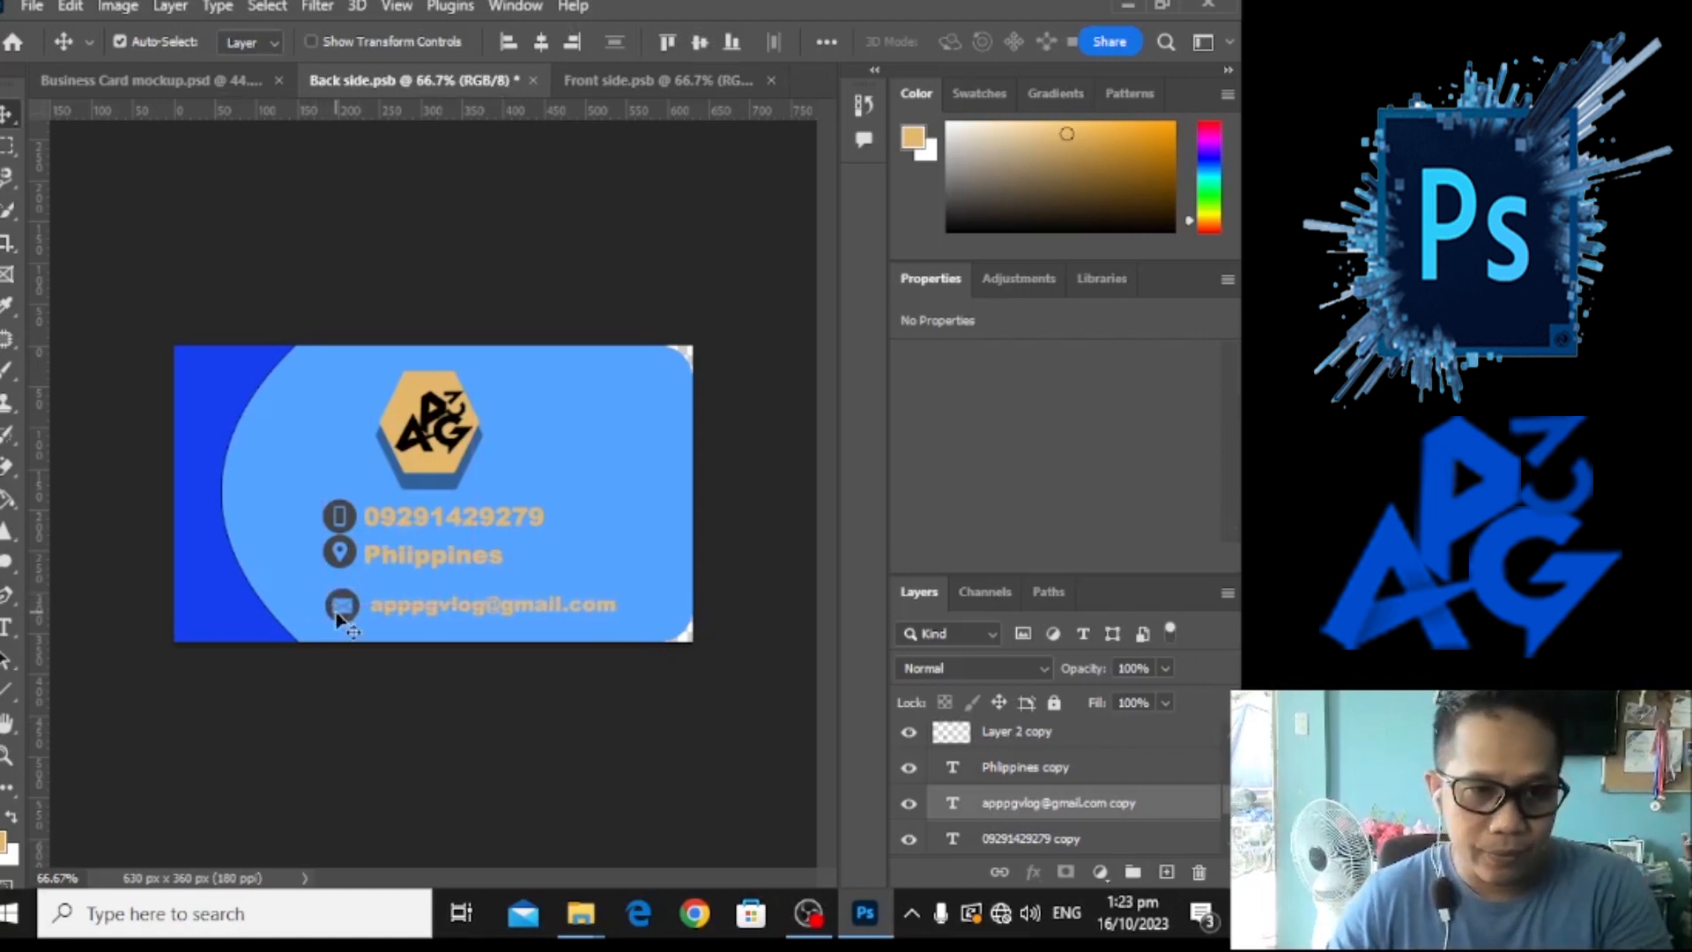
pyautogui.hotkey('shift', 'Up')
pyautogui.hotkey('shift', 'Left')
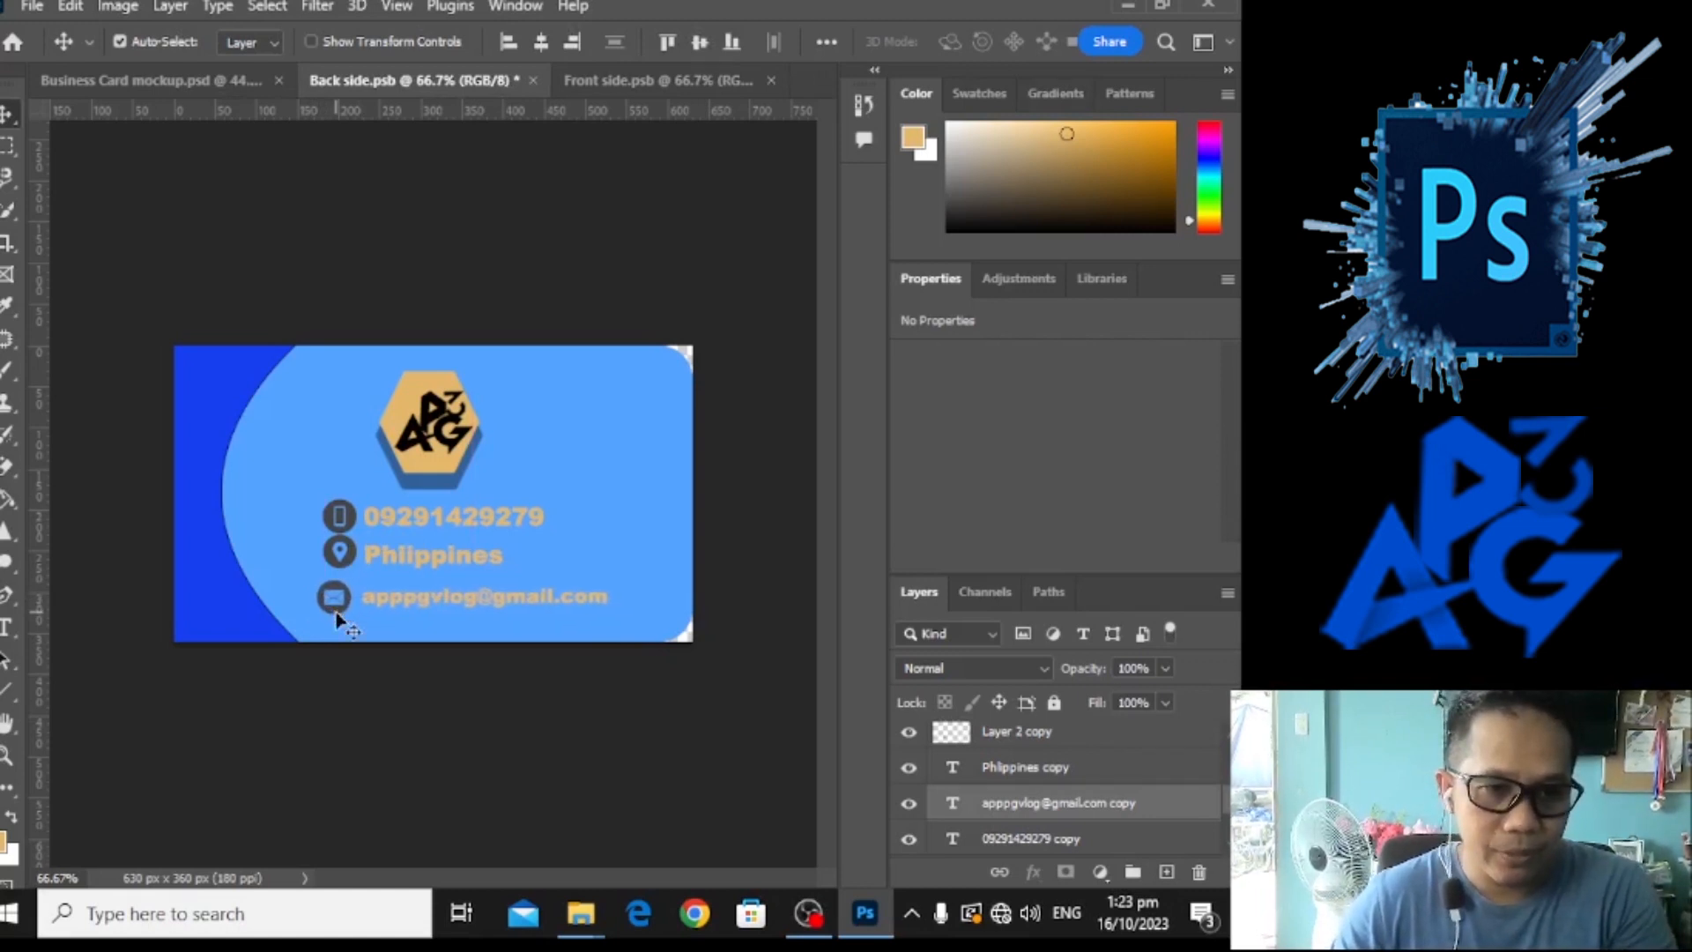
pyautogui.click(344, 605)
pyautogui.moveTo(344, 599); pyautogui.dragTo(391, 601)
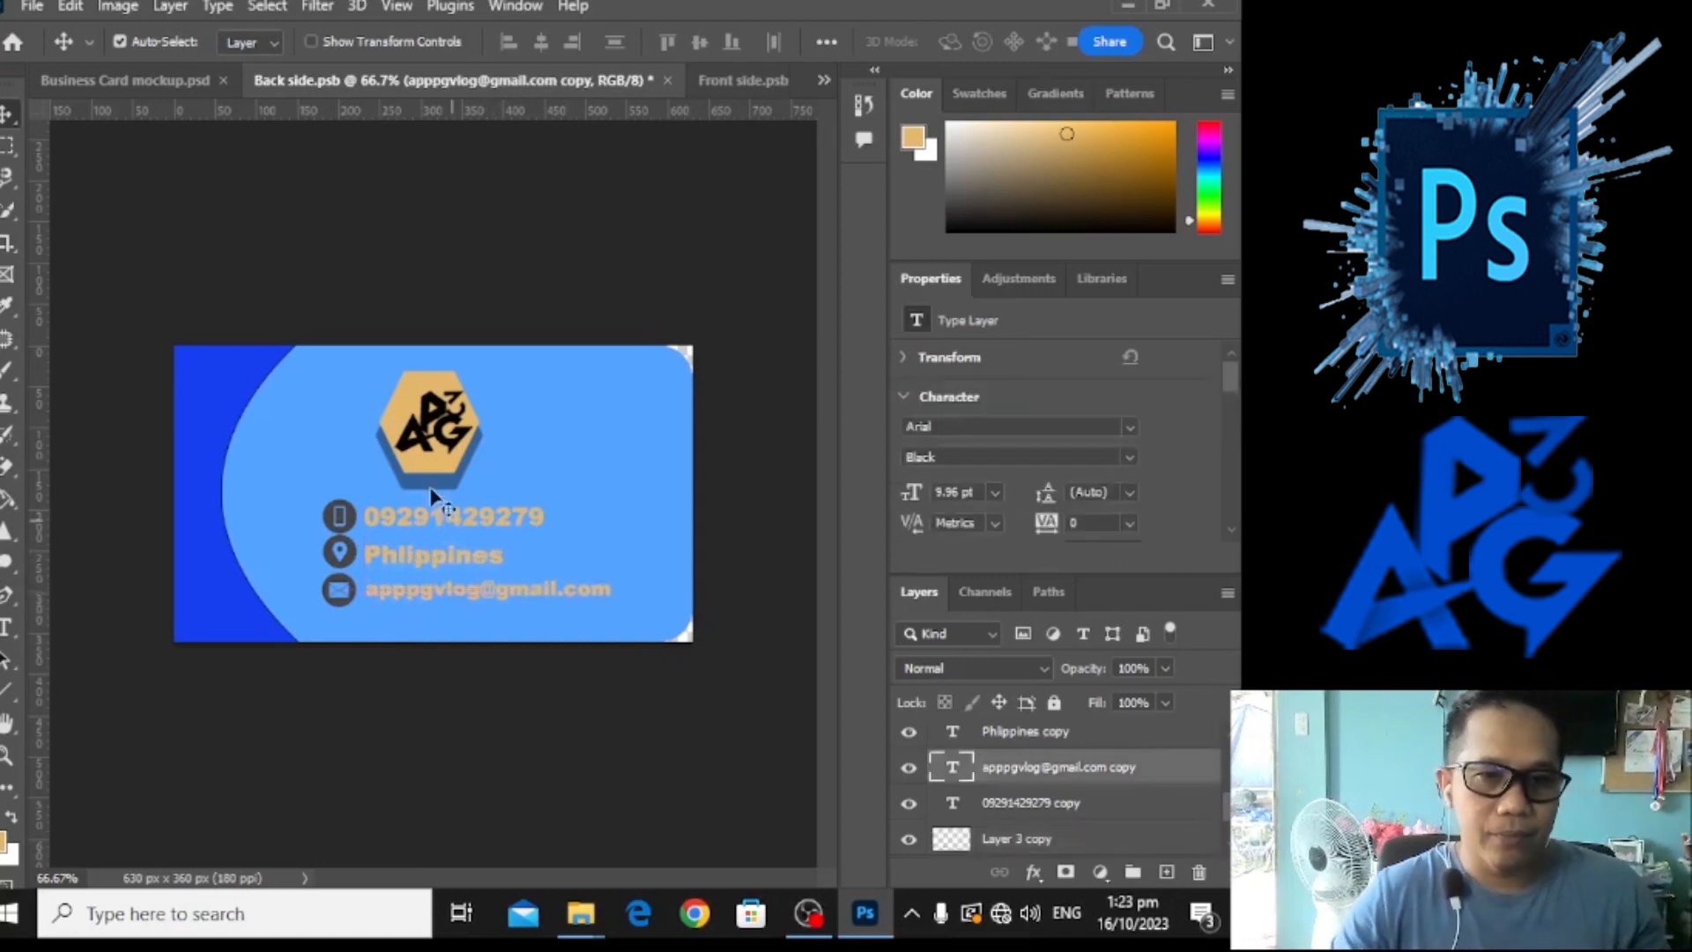
pyautogui.click(224, 366)
pyautogui.hotkey('ctrl', 't')
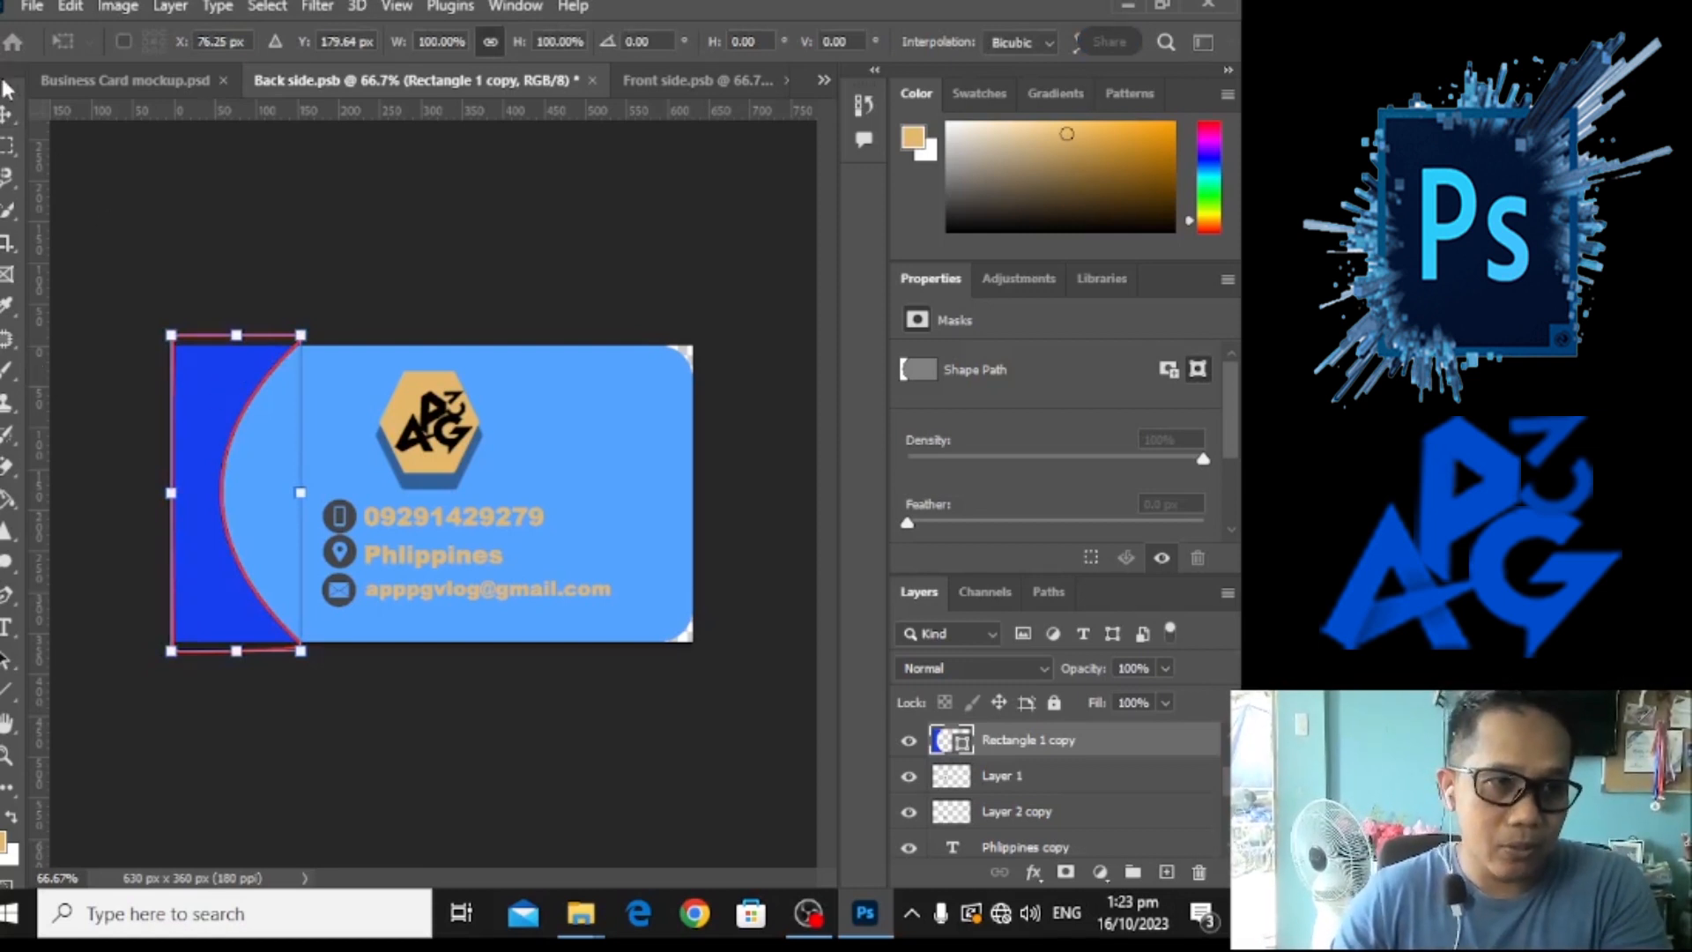
pyautogui.click(6, 116)
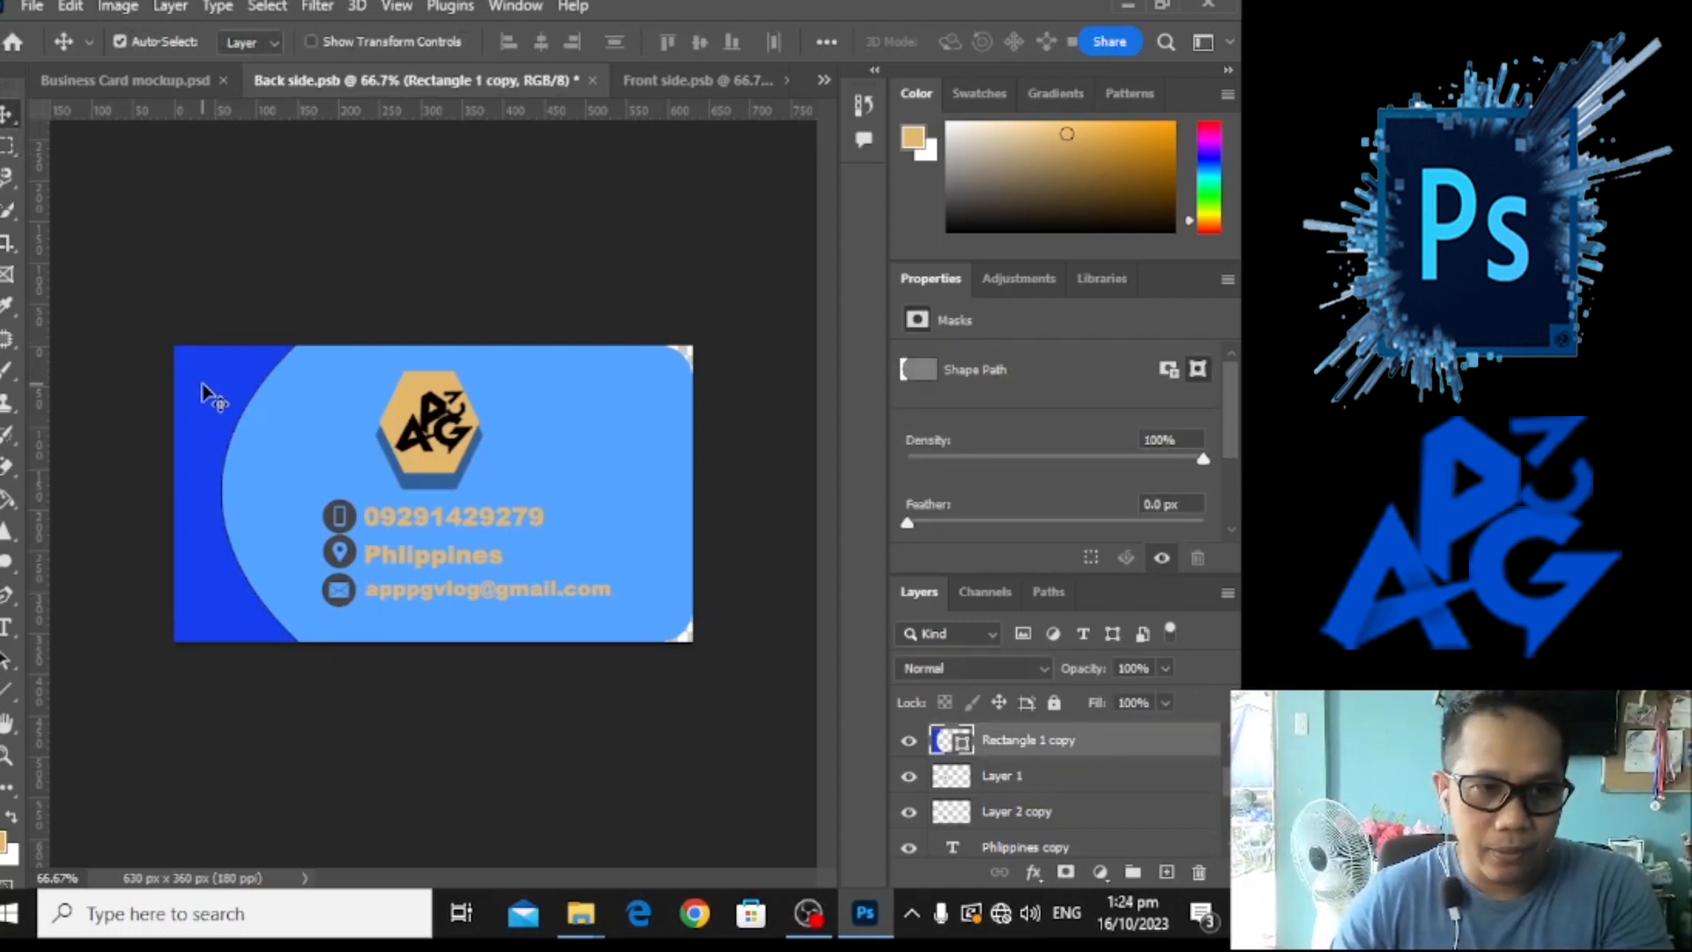
pyautogui.click(57, 153)
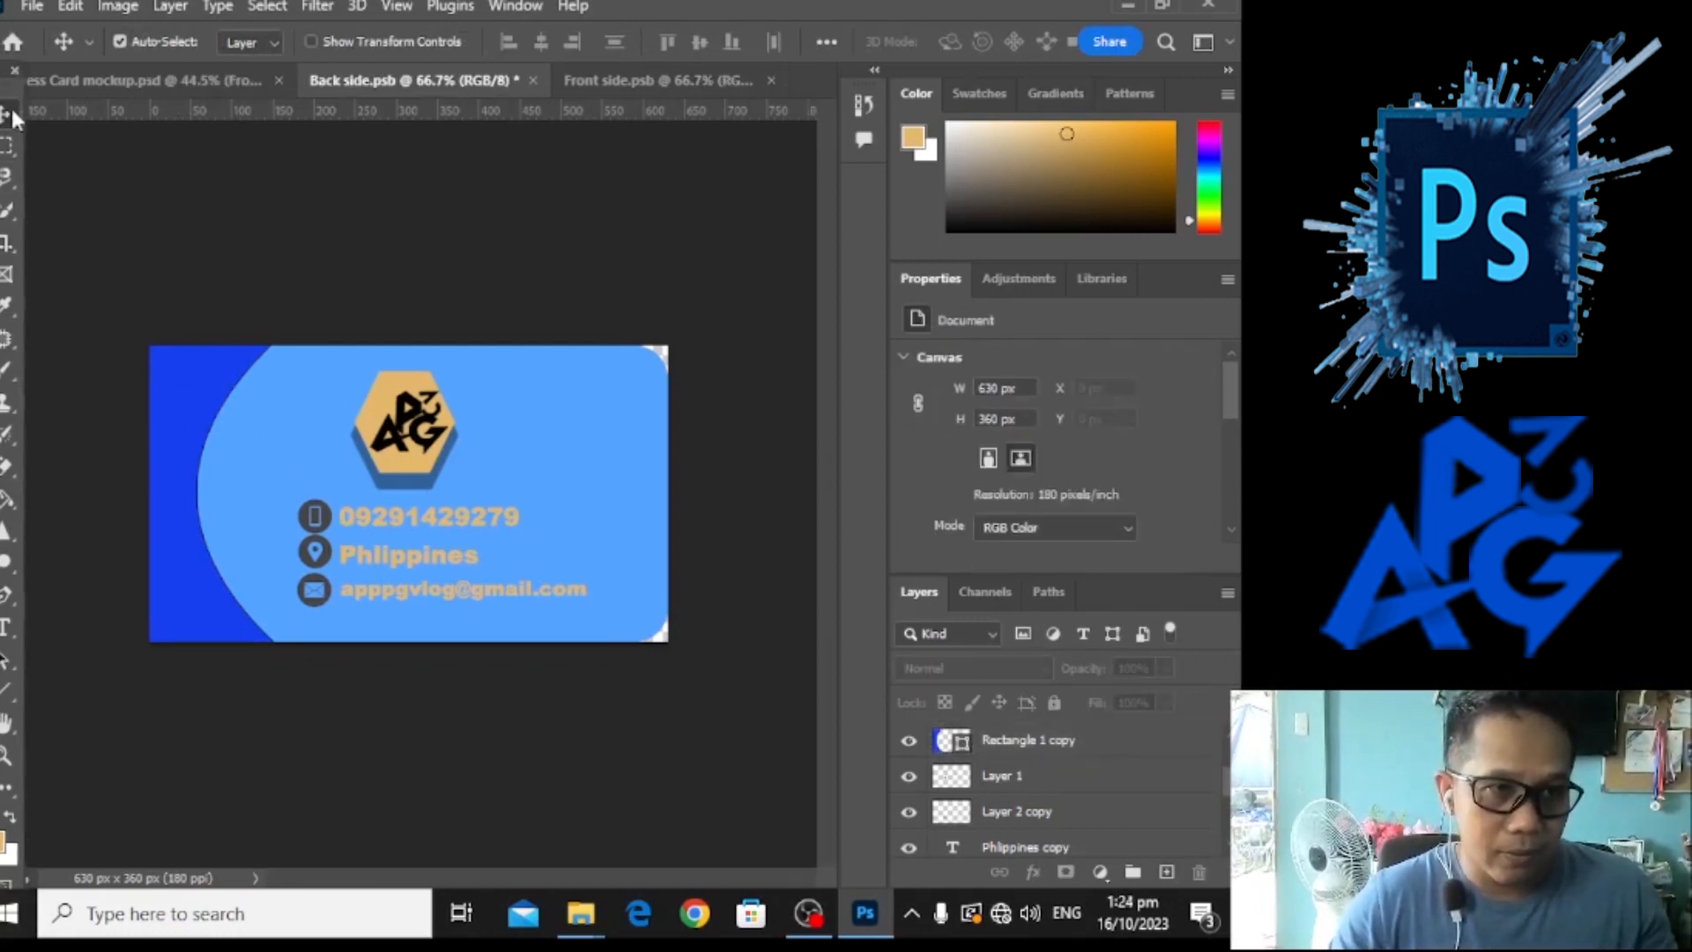
# Delete the old curved blue shape along the card's left edge.
pyautogui.click(172, 377)
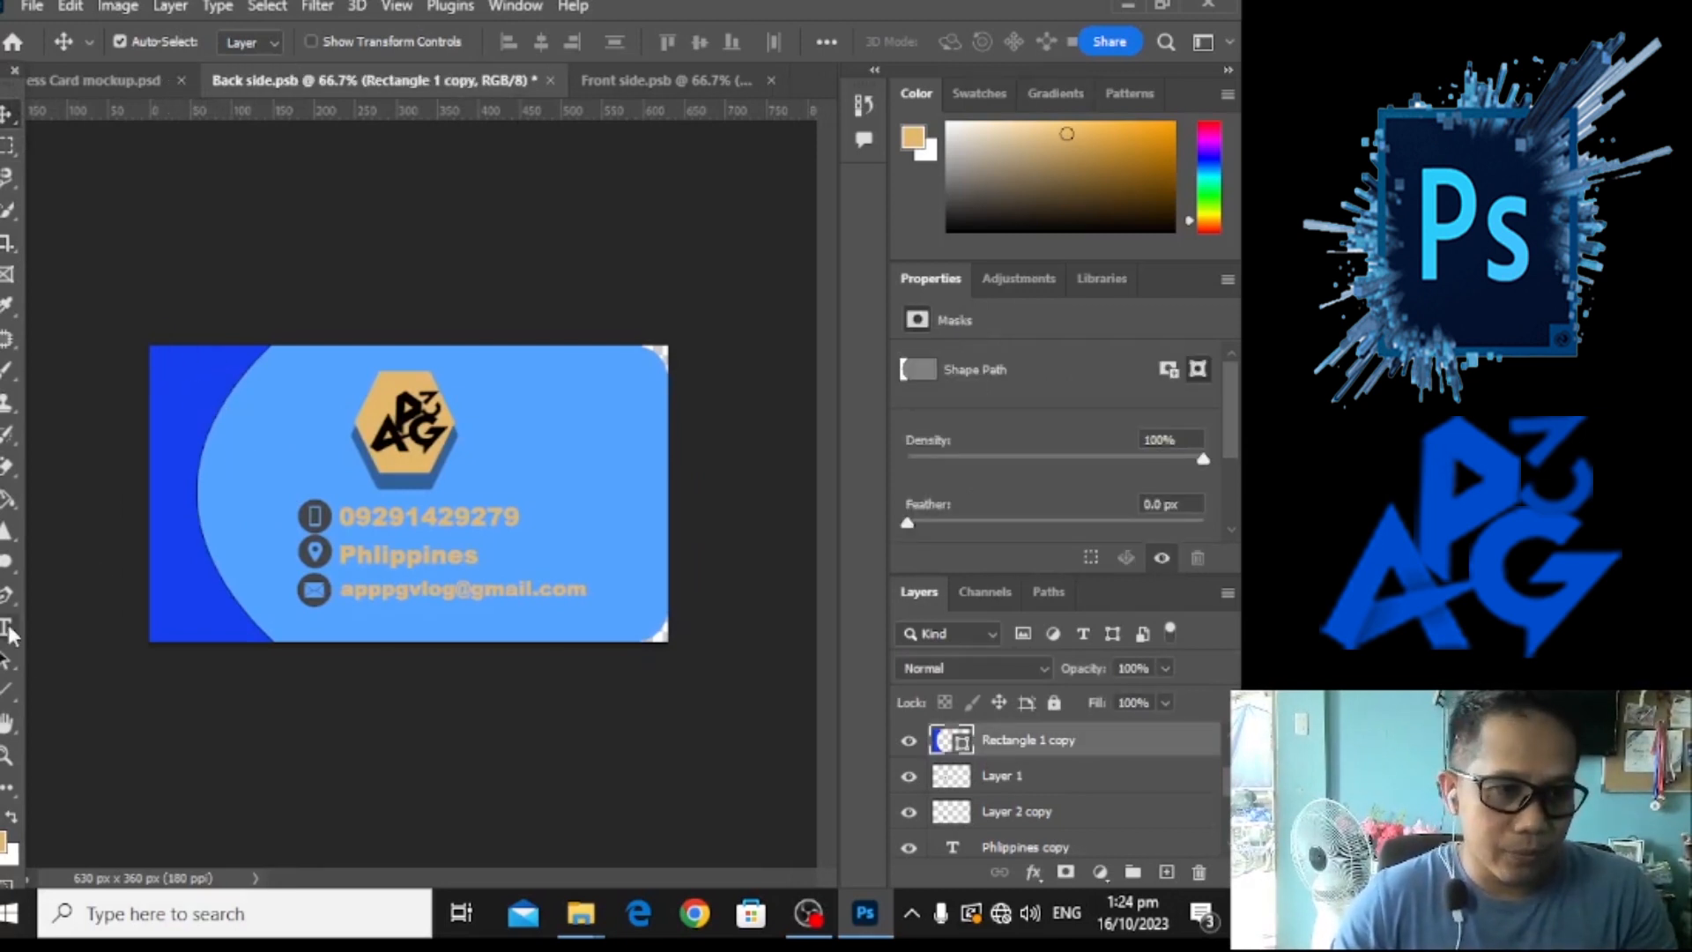
pyautogui.moveTo(215, 404); pyautogui.dragTo(216, 461)
pyautogui.press('Delete')
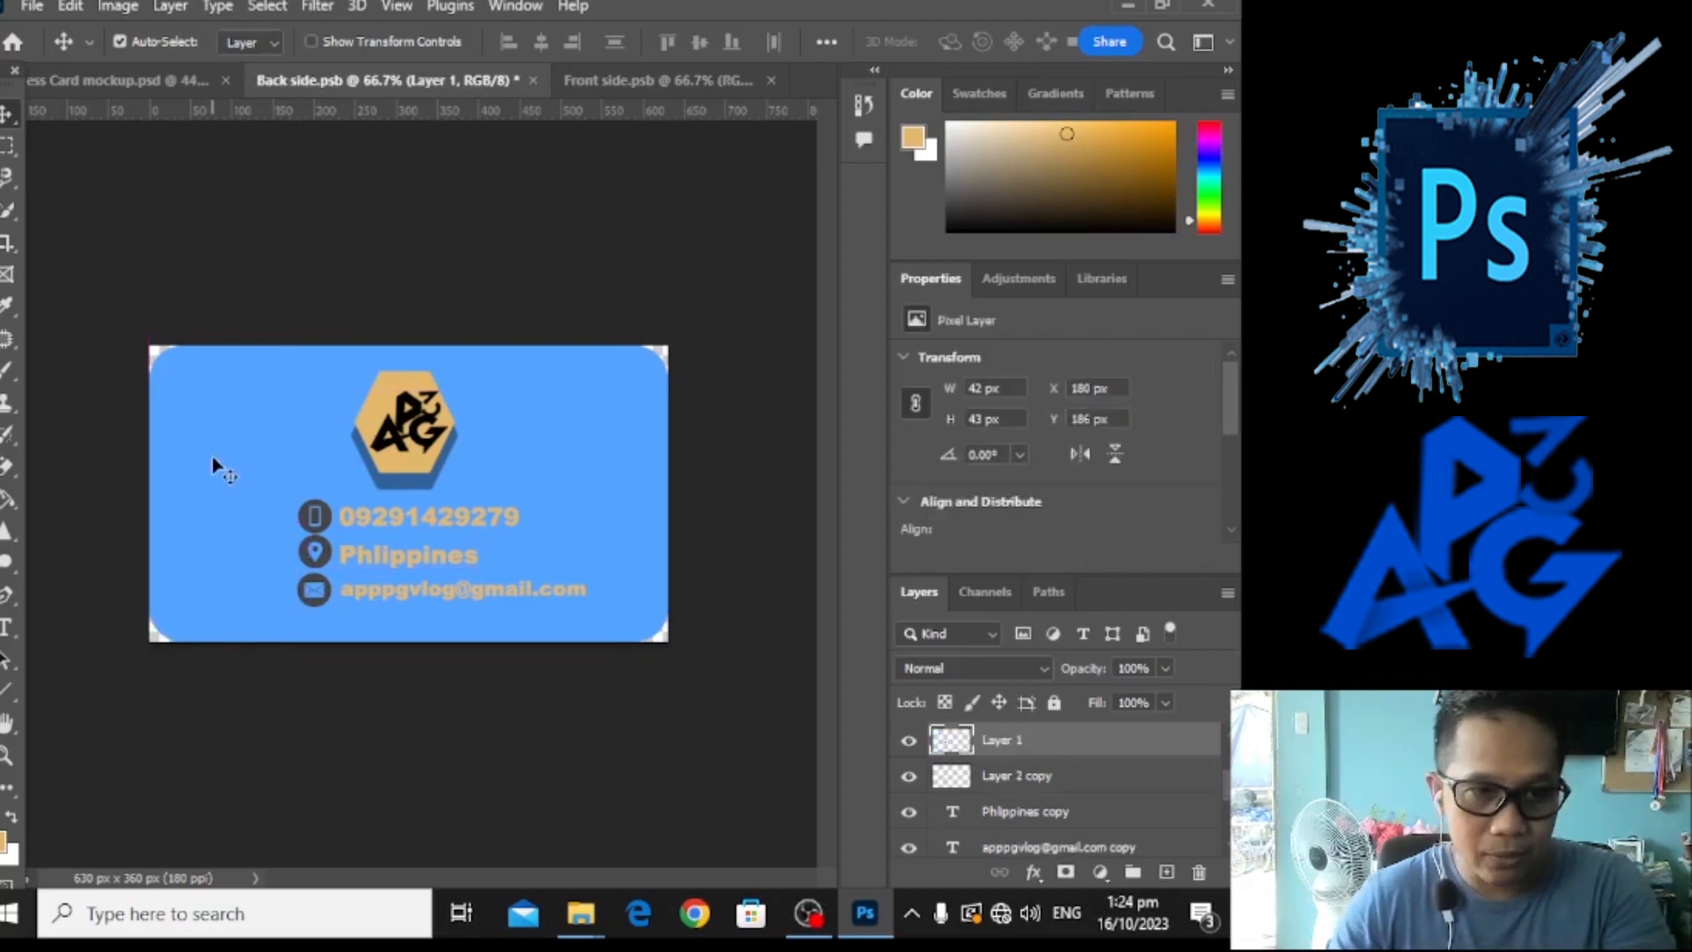
# Draw a vertical rectangle about 154 by 445 px over the card's left edge, extending past its top and bottom.
pyautogui.click(8, 691)
pyautogui.click(7, 721)
pyautogui.click(11, 692)
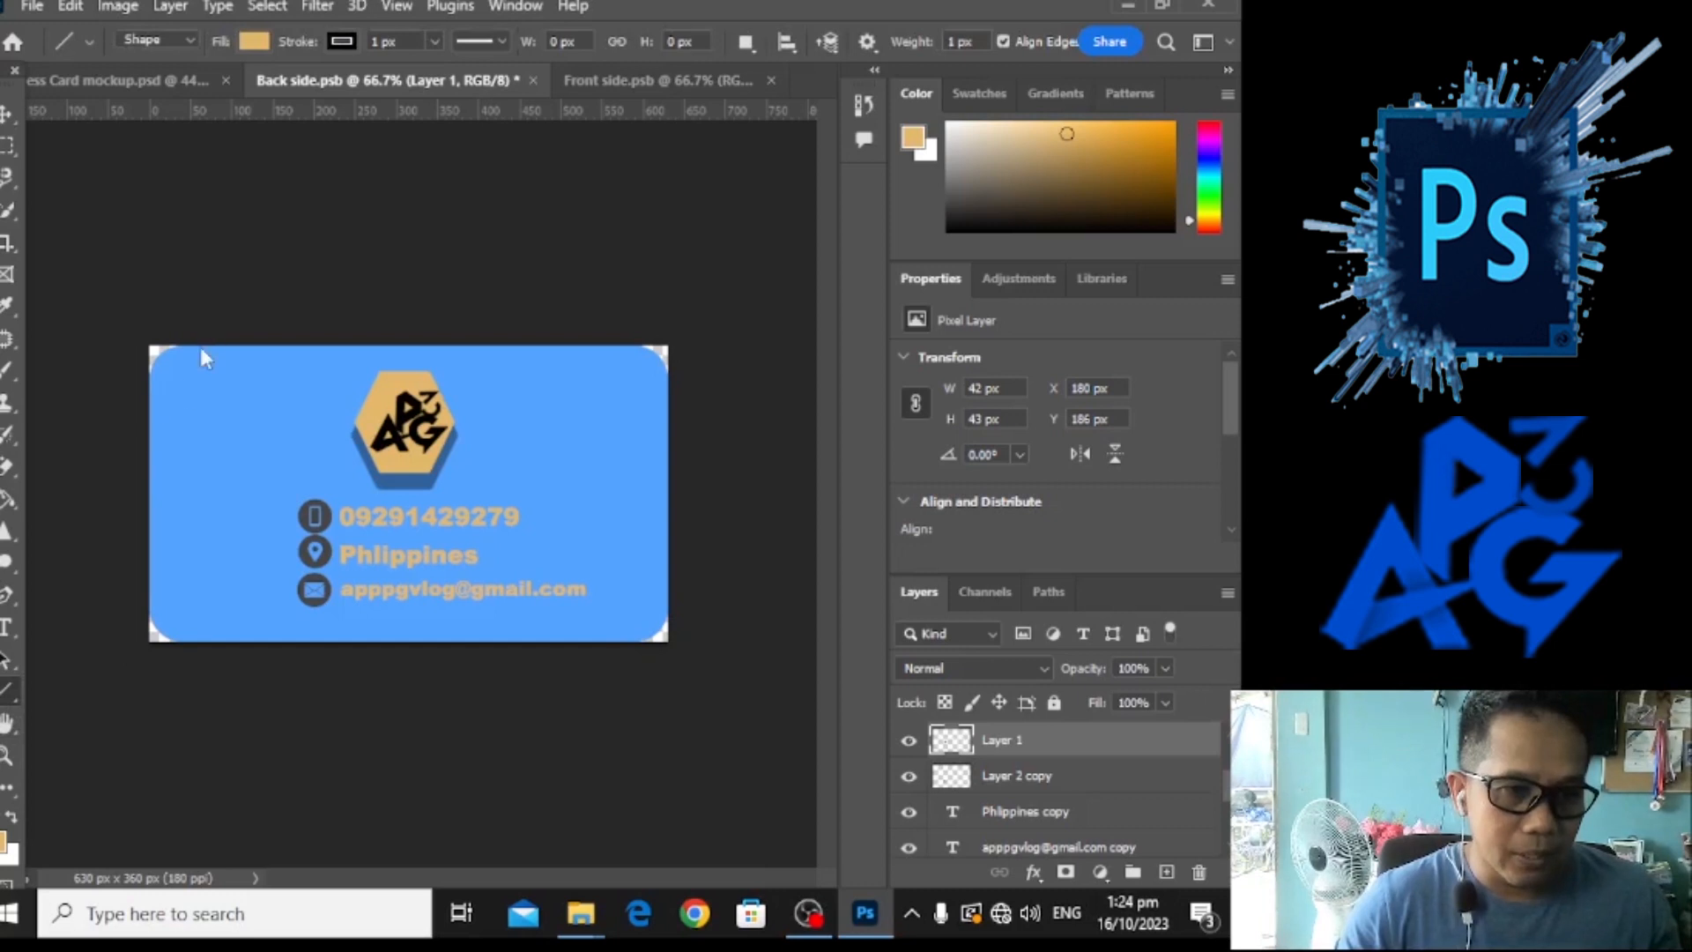
pyautogui.press('u')
pyautogui.moveTo(141, 303); pyautogui.dragTo(266, 667)
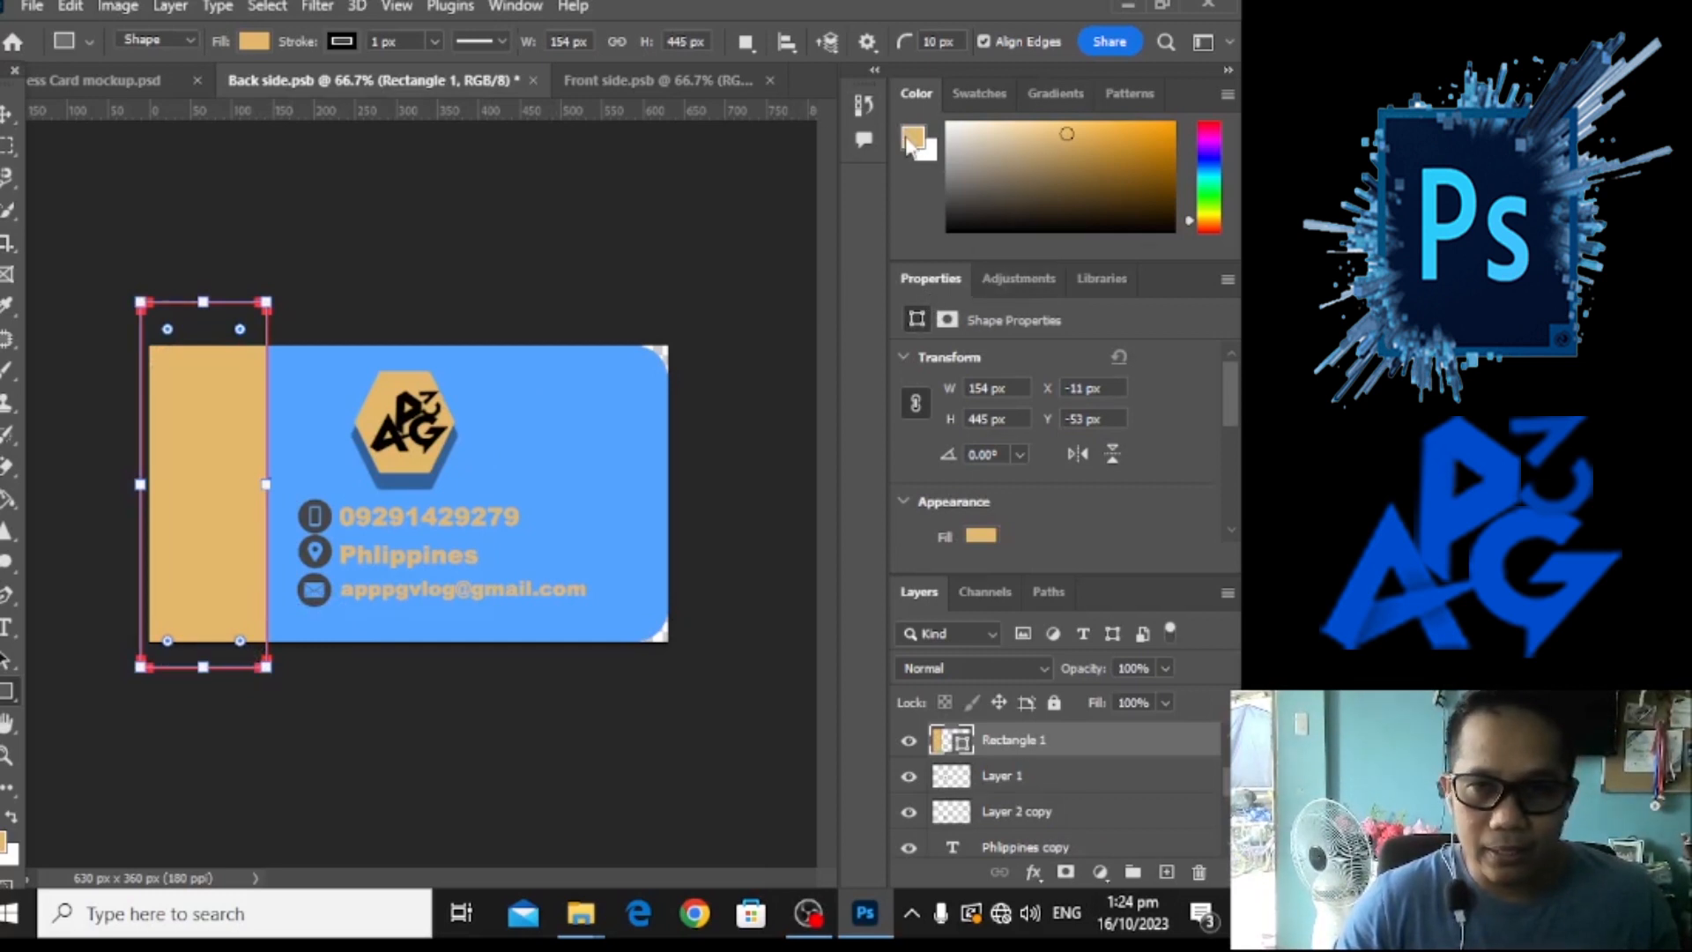
# Set the foreground colour to dark blue #34399d and fill the new rectangle with it, rasterizing the shape.
pyautogui.click(912, 139)
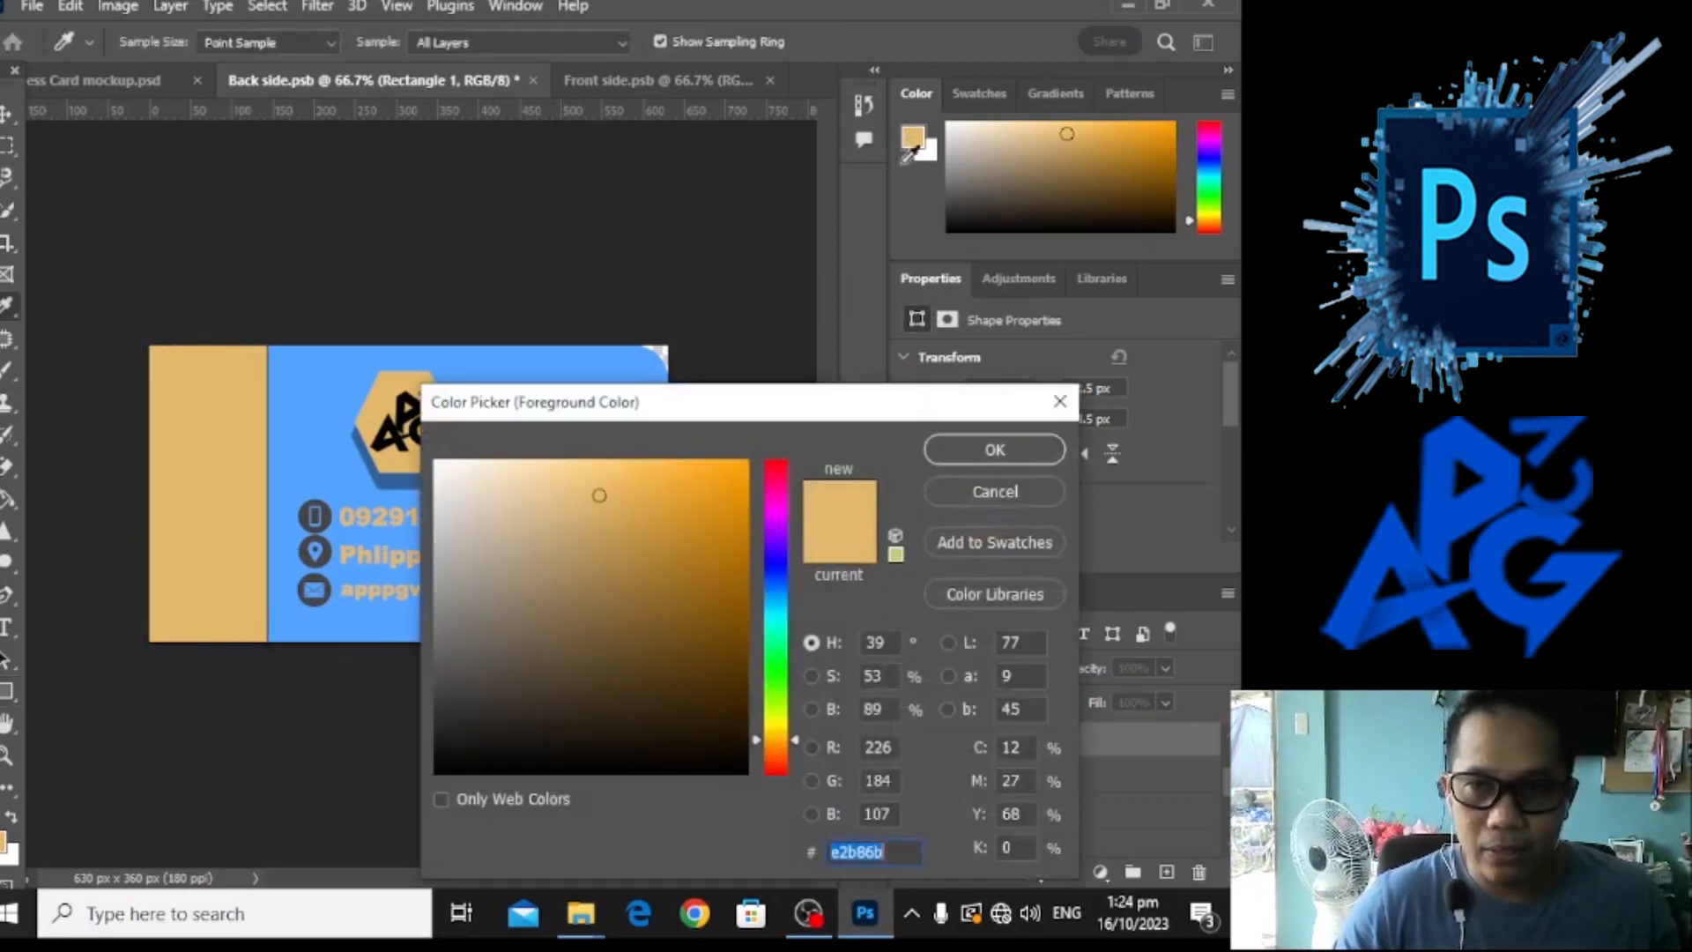
pyautogui.click(773, 568)
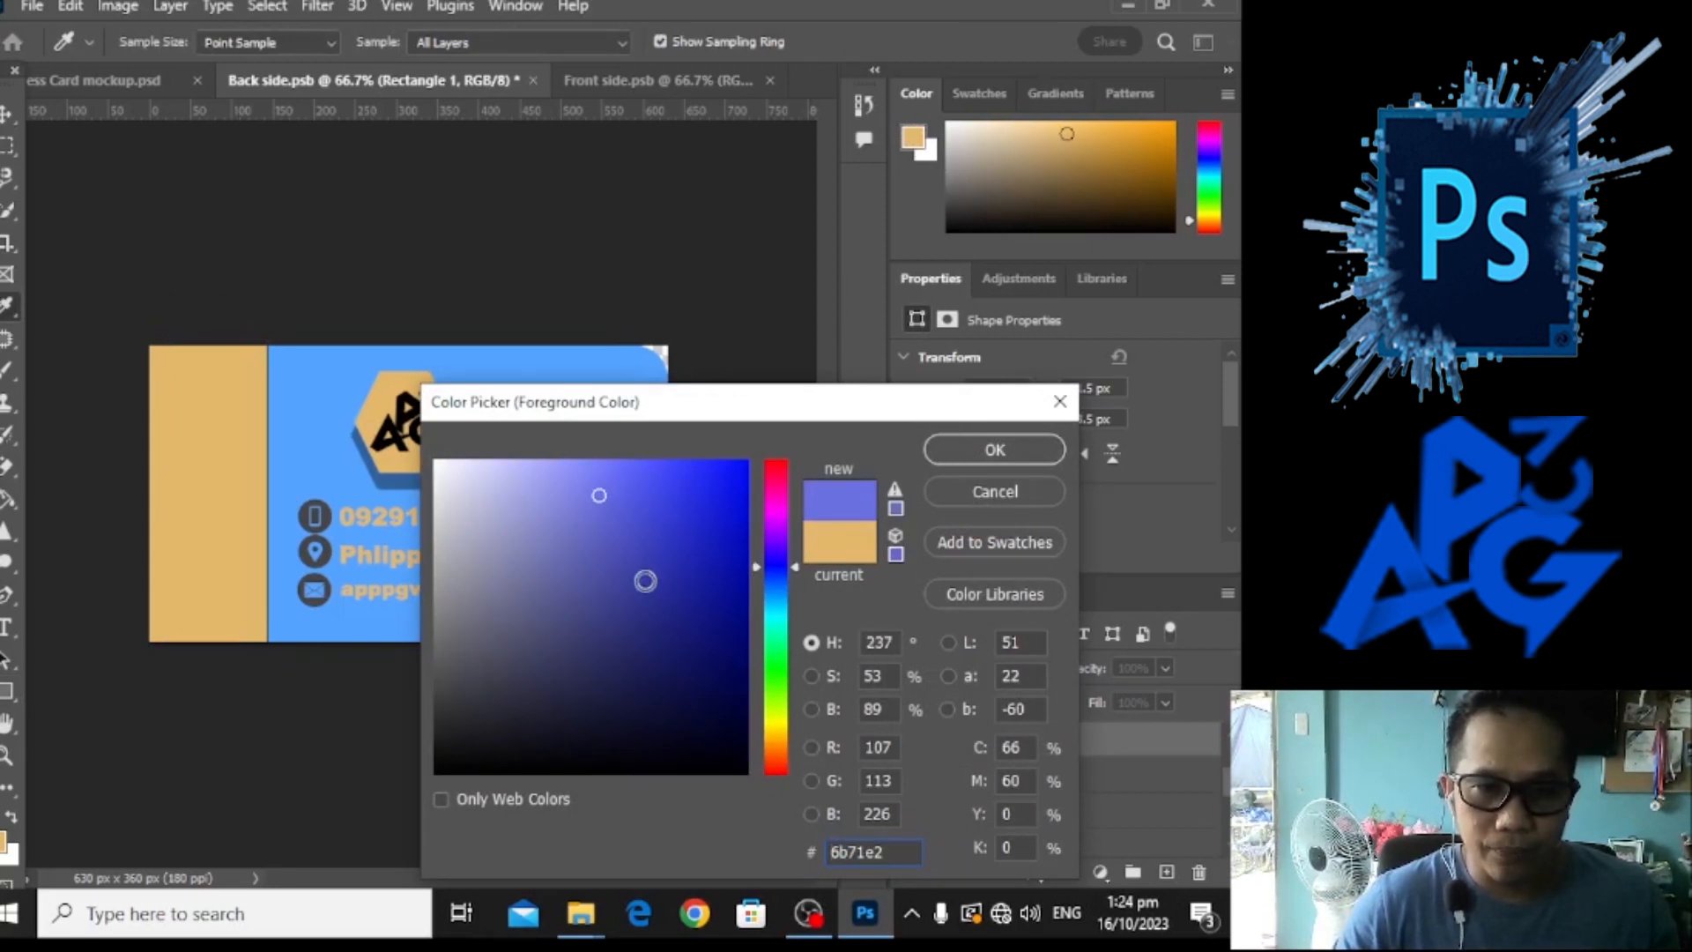
pyautogui.click(645, 581)
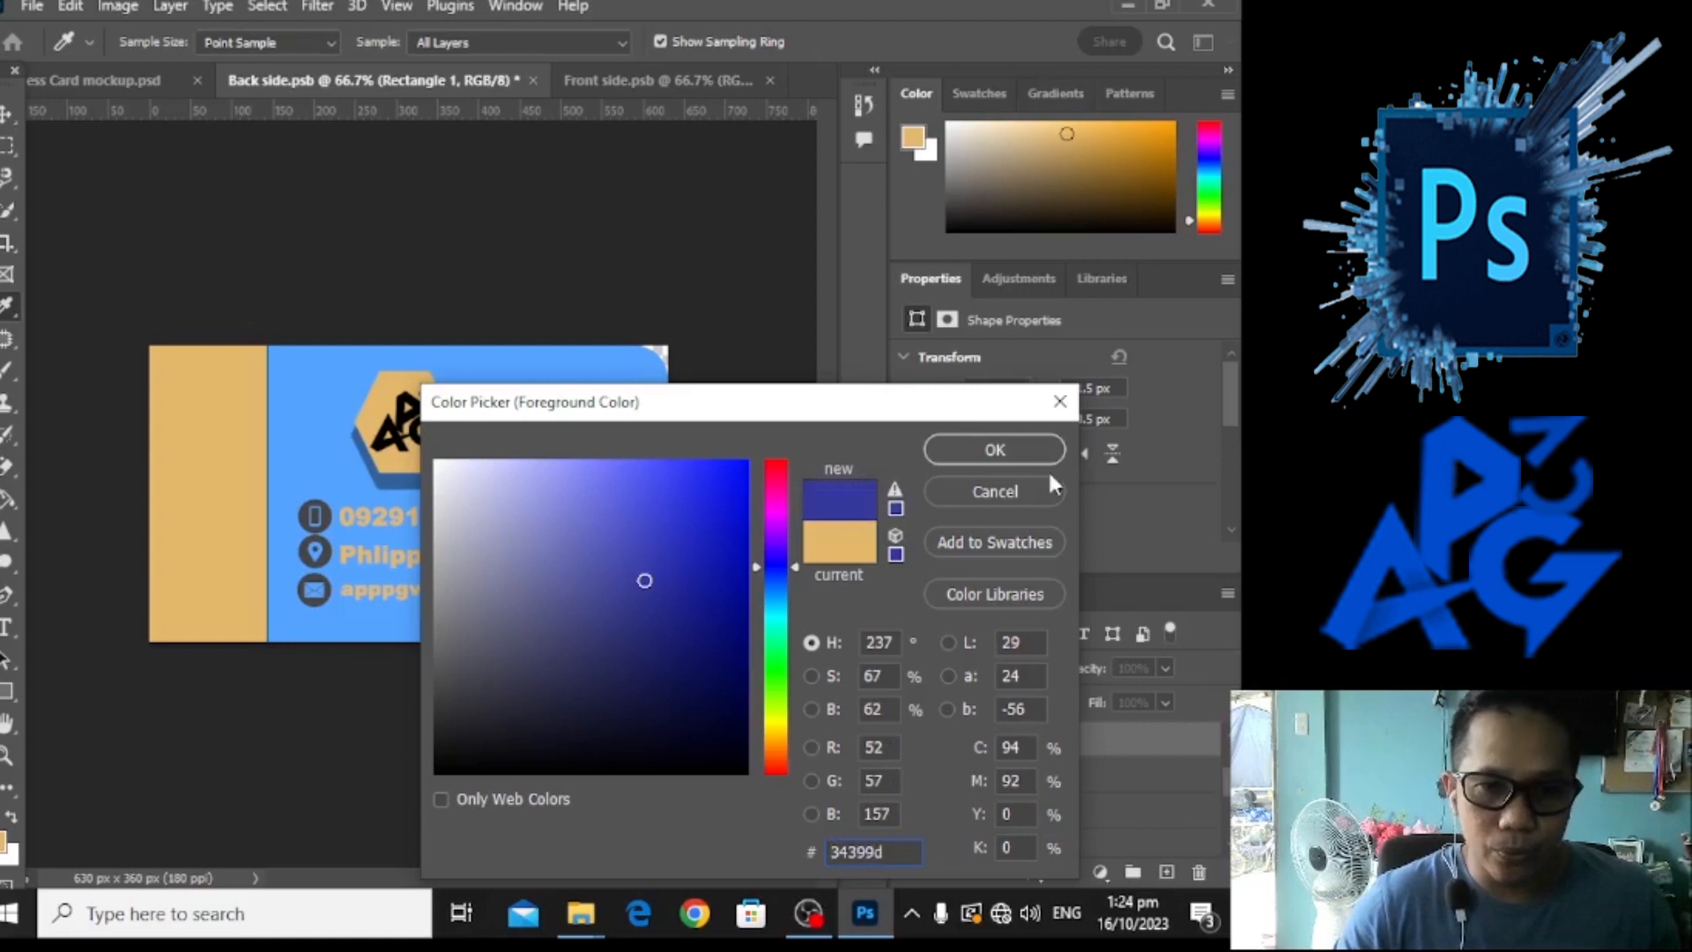
pyautogui.click(996, 449)
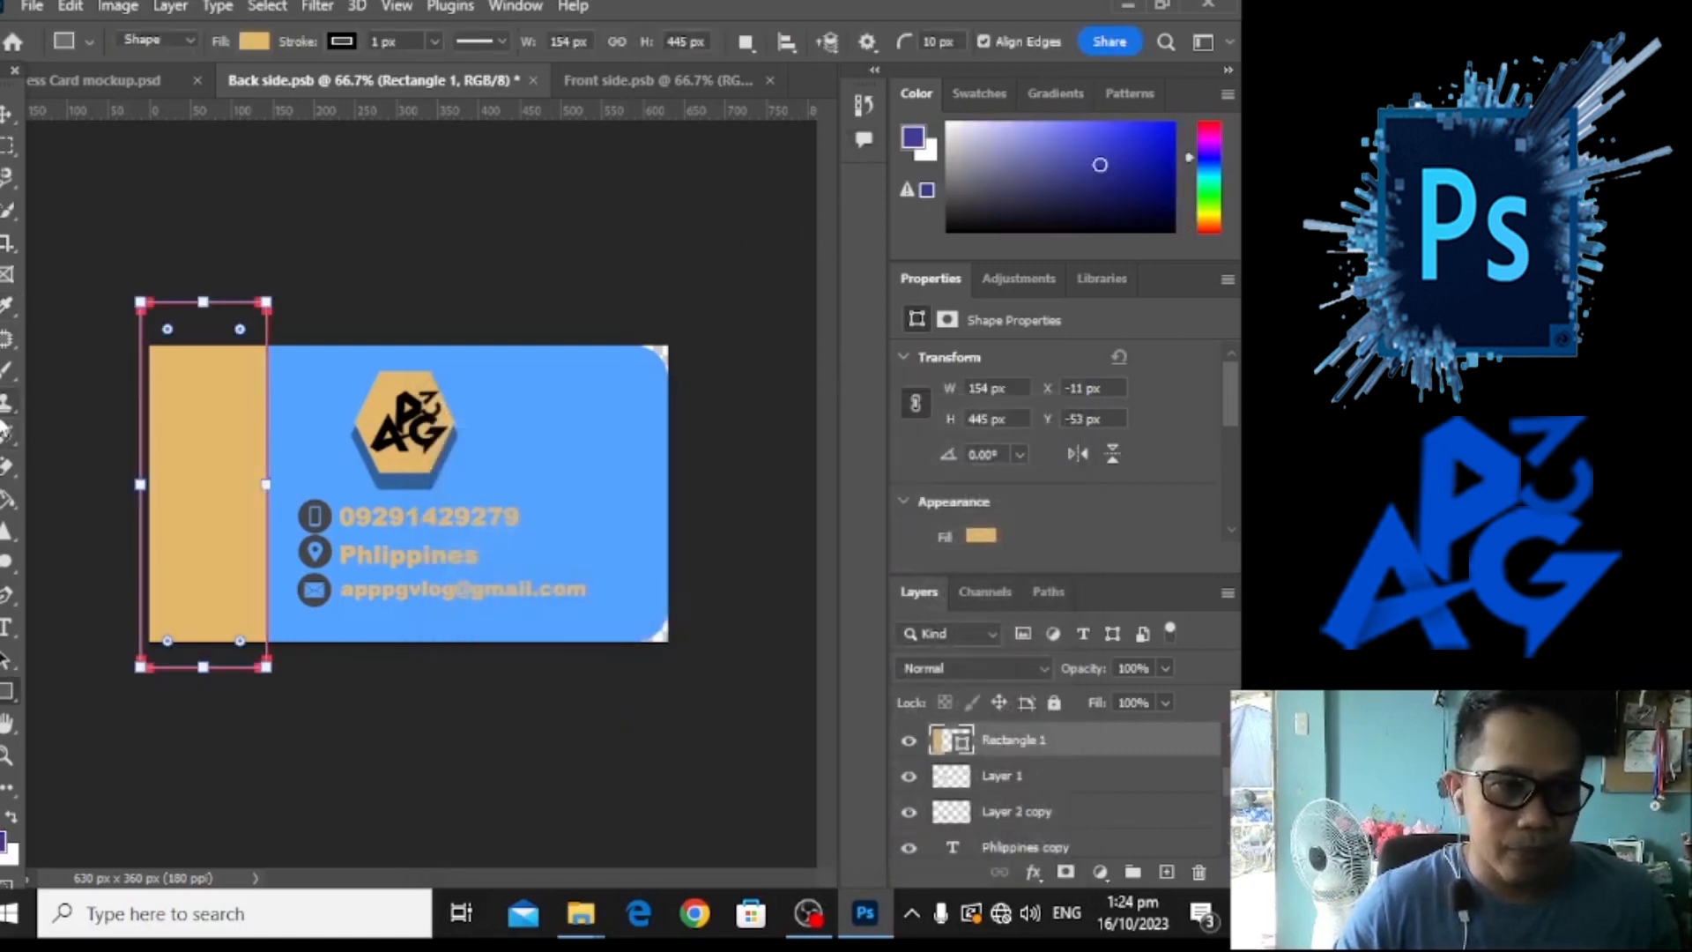
pyautogui.rightClick(8, 500)
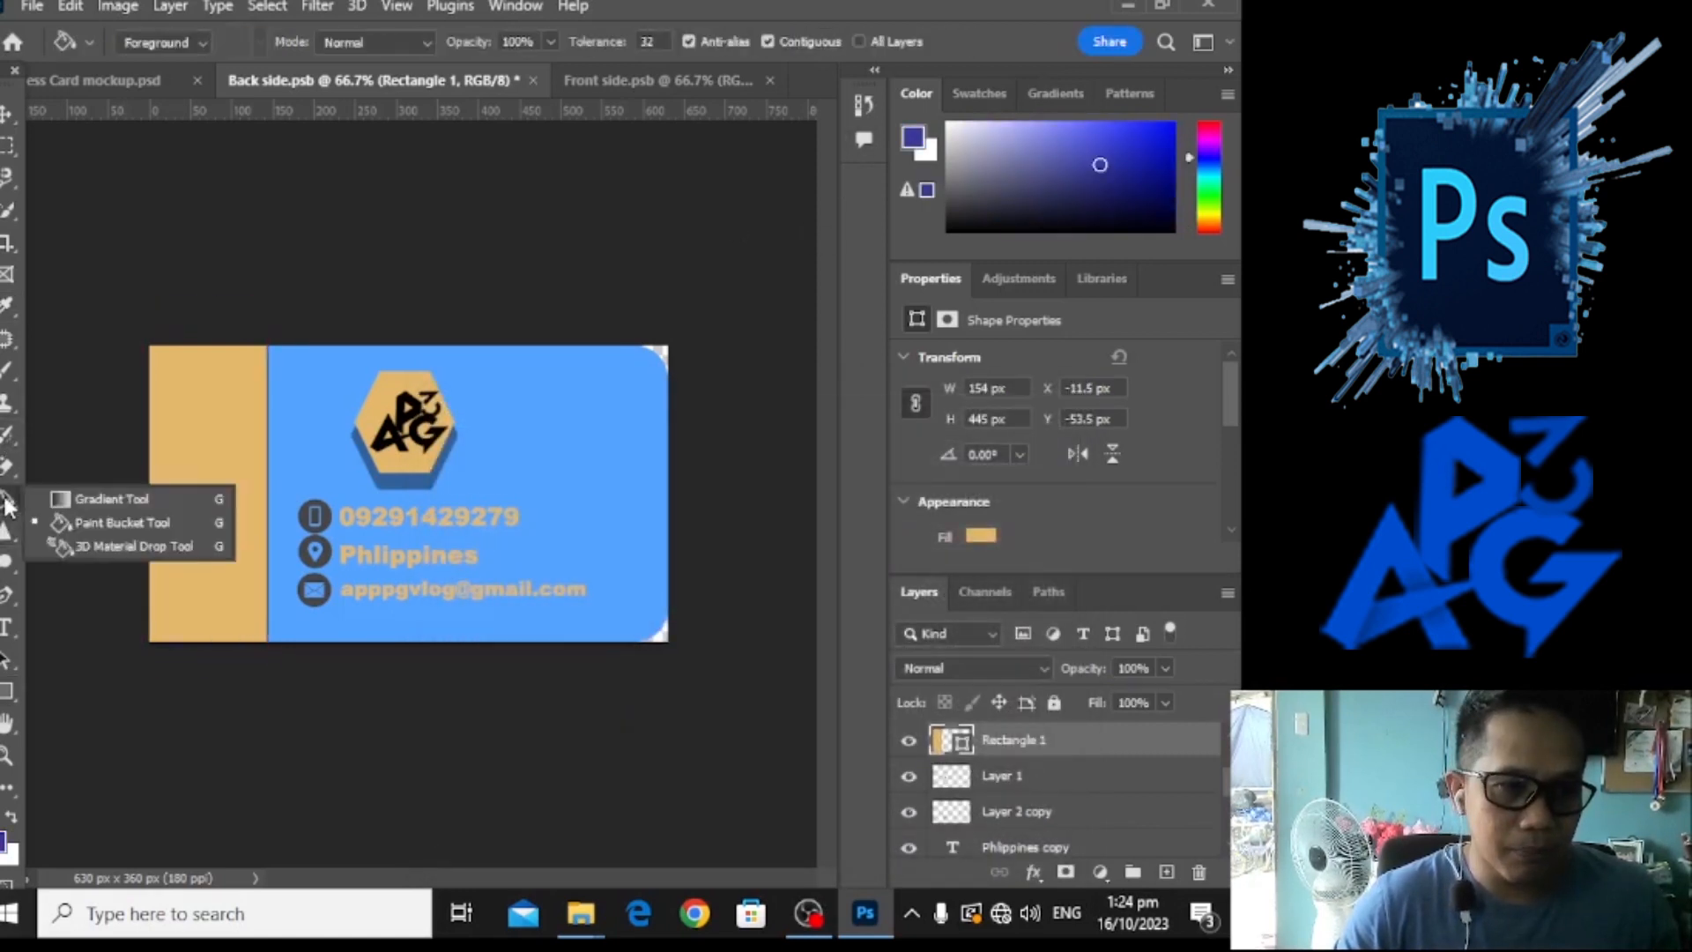
pyautogui.click(91, 516)
pyautogui.click(172, 473)
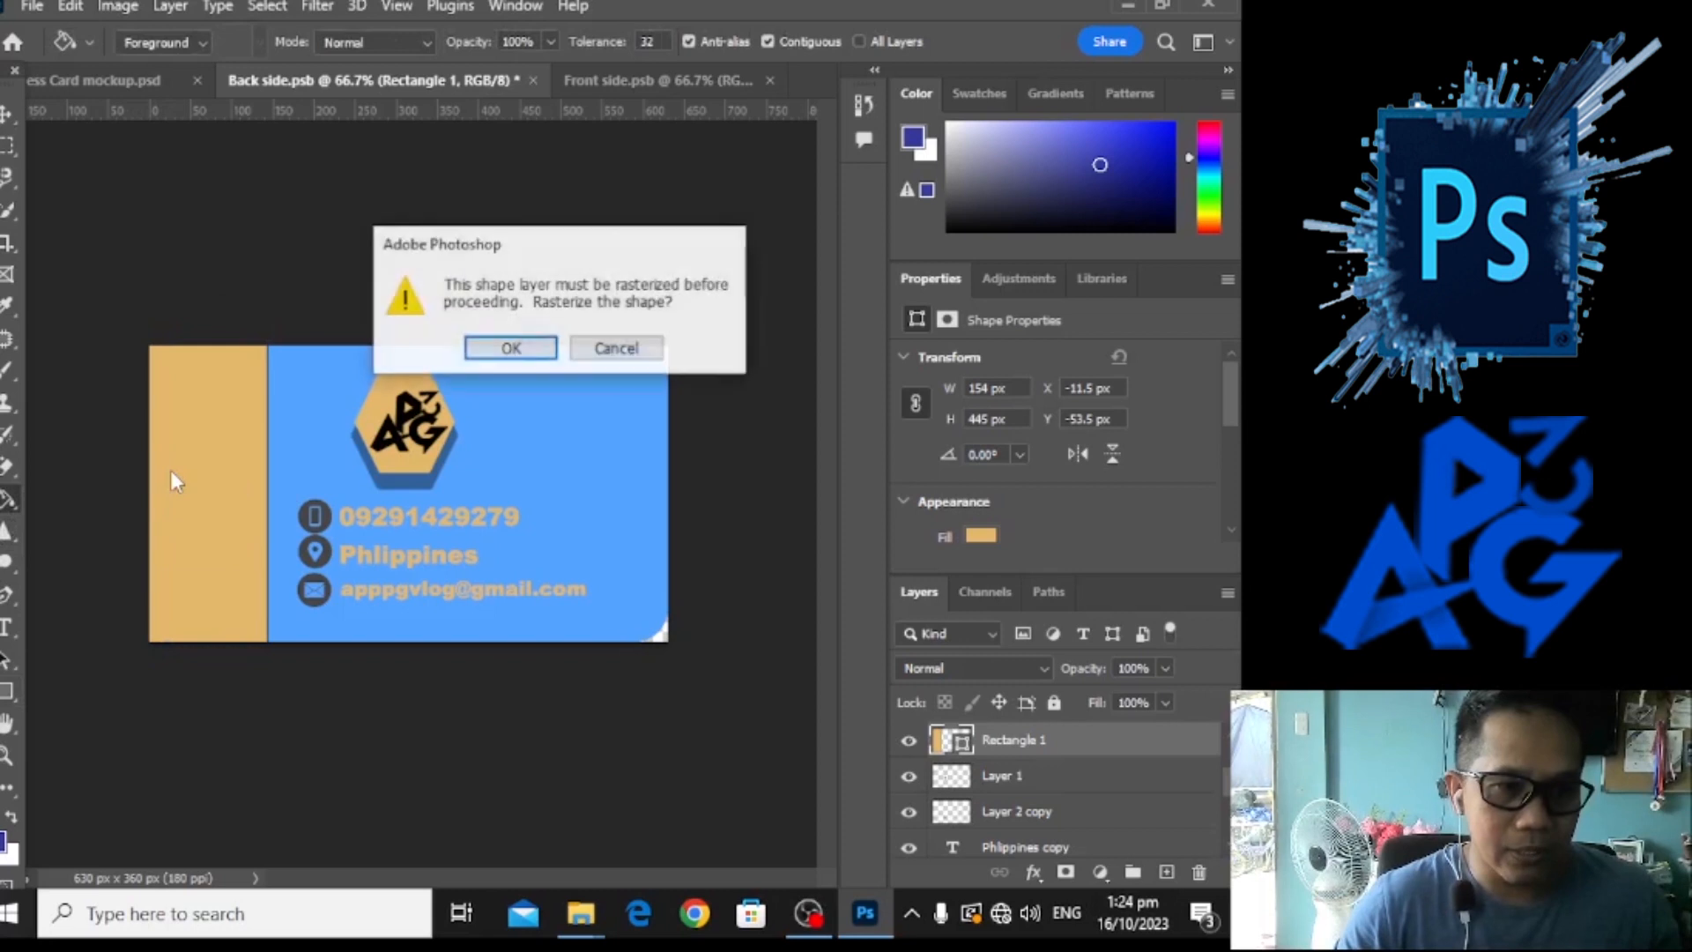
pyautogui.click(511, 349)
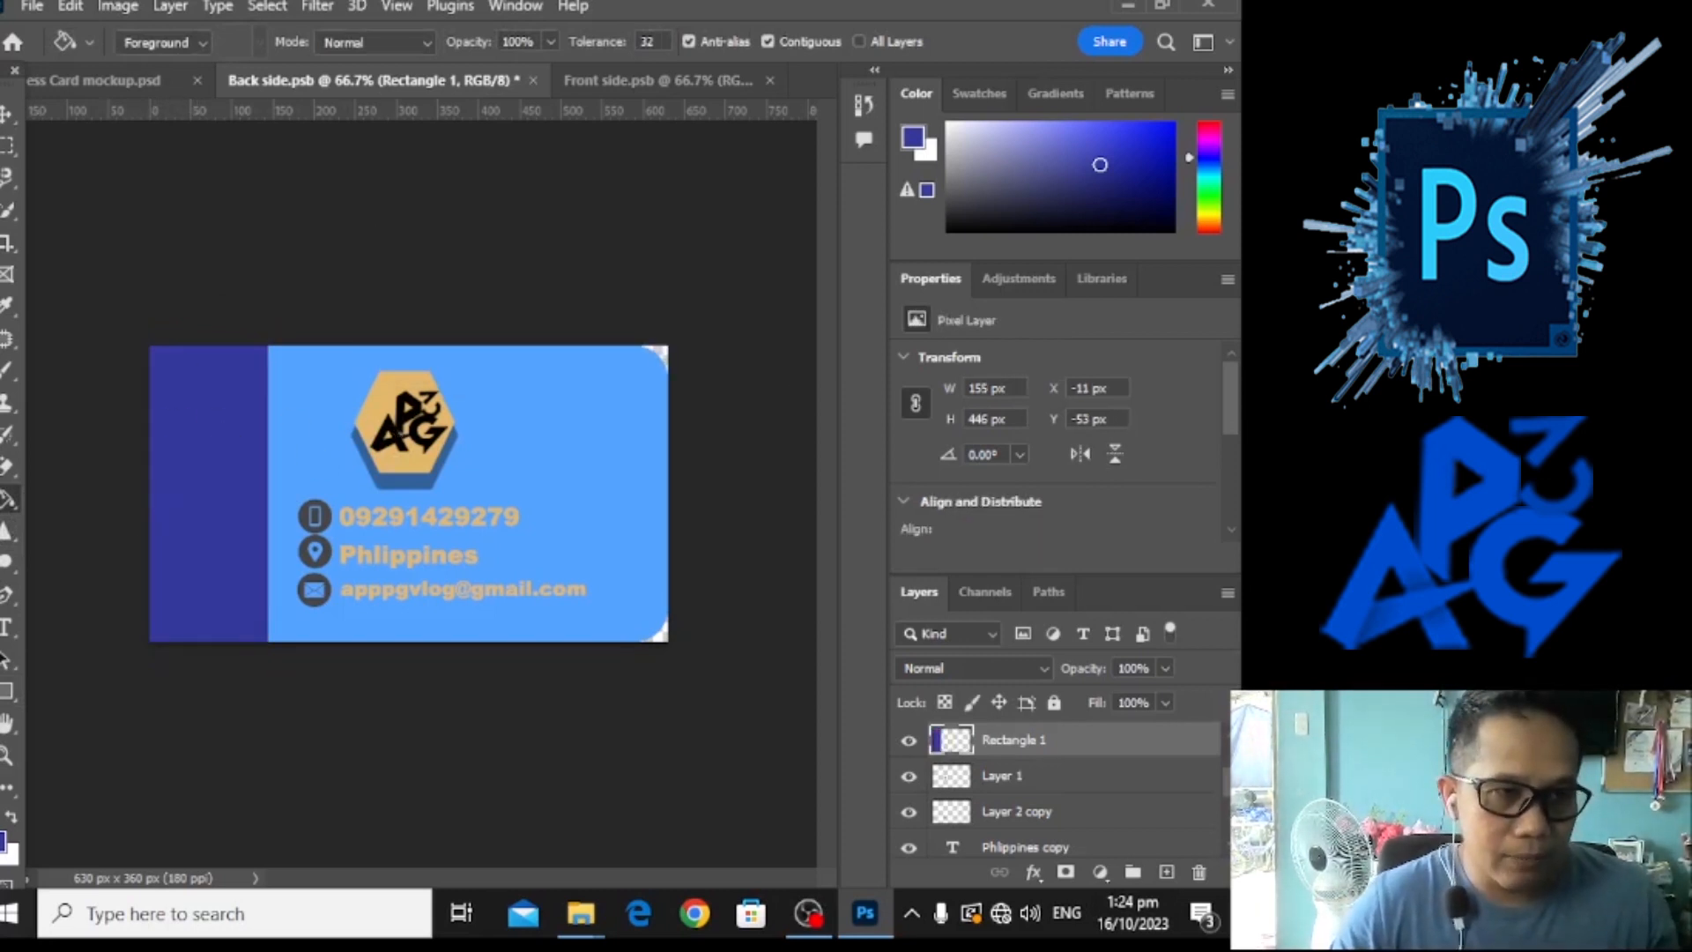
# Warp the dark blue rectangle's inner edge into a flowing S-curve and nudge the shape 2 px to the left.
pyautogui.press('v')
pyautogui.hotkey('ctrl', 't')
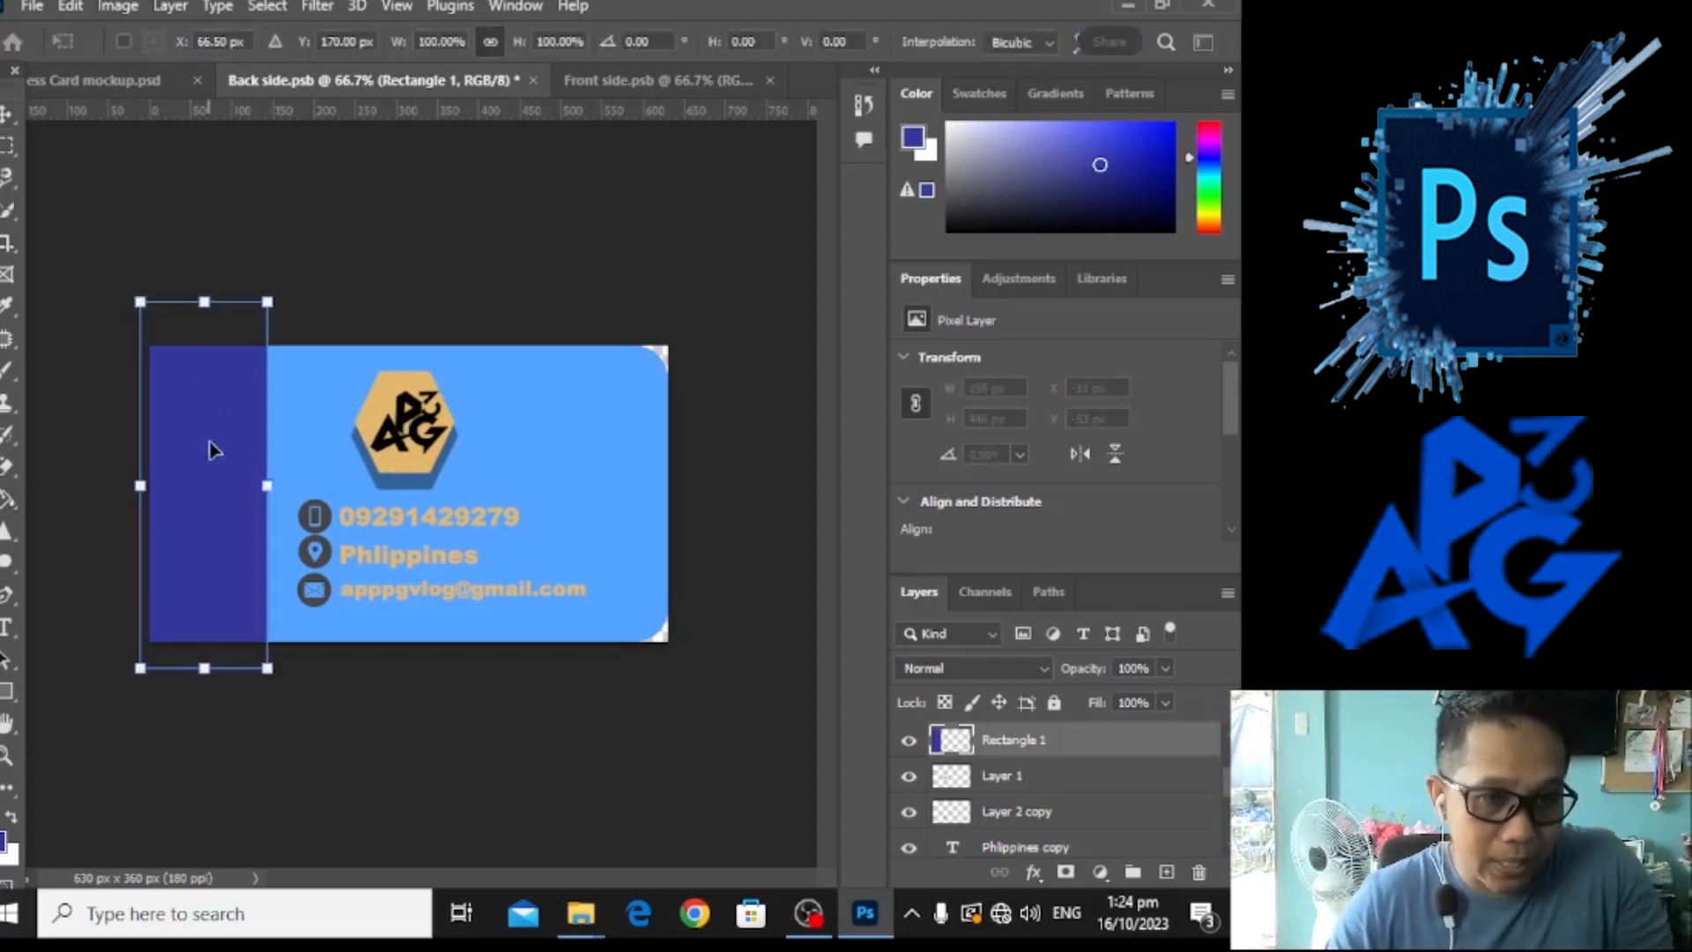
pyautogui.rightClick(255, 485)
pyautogui.click(326, 534)
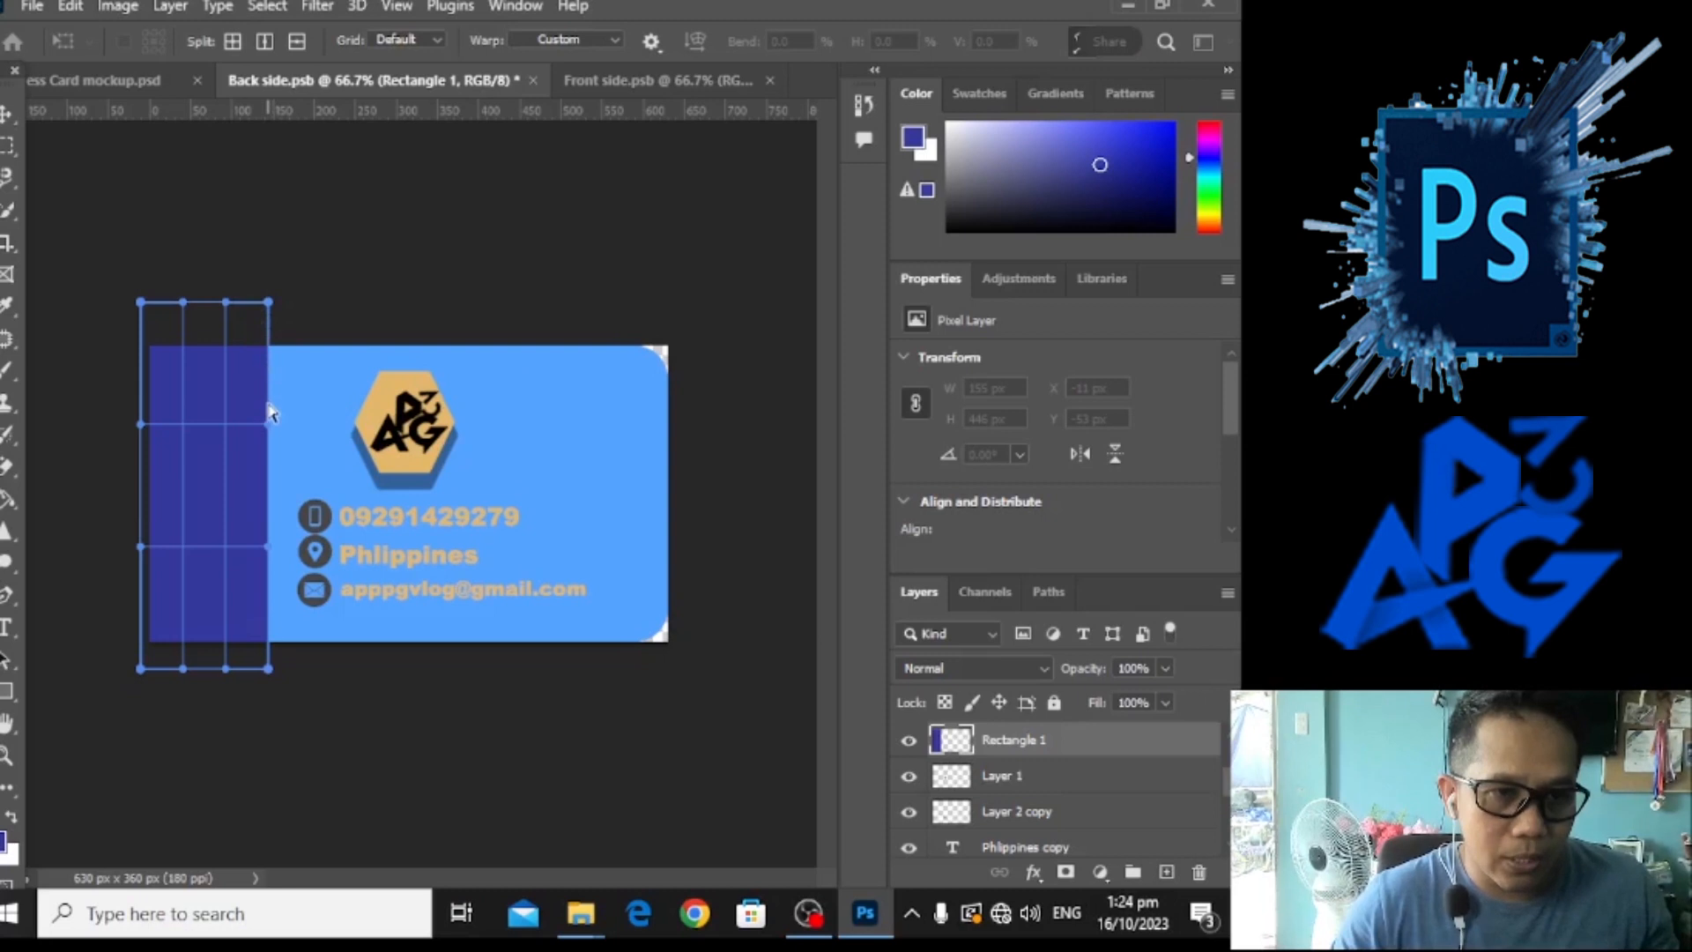
pyautogui.moveTo(267, 426); pyautogui.dragTo(93, 410)
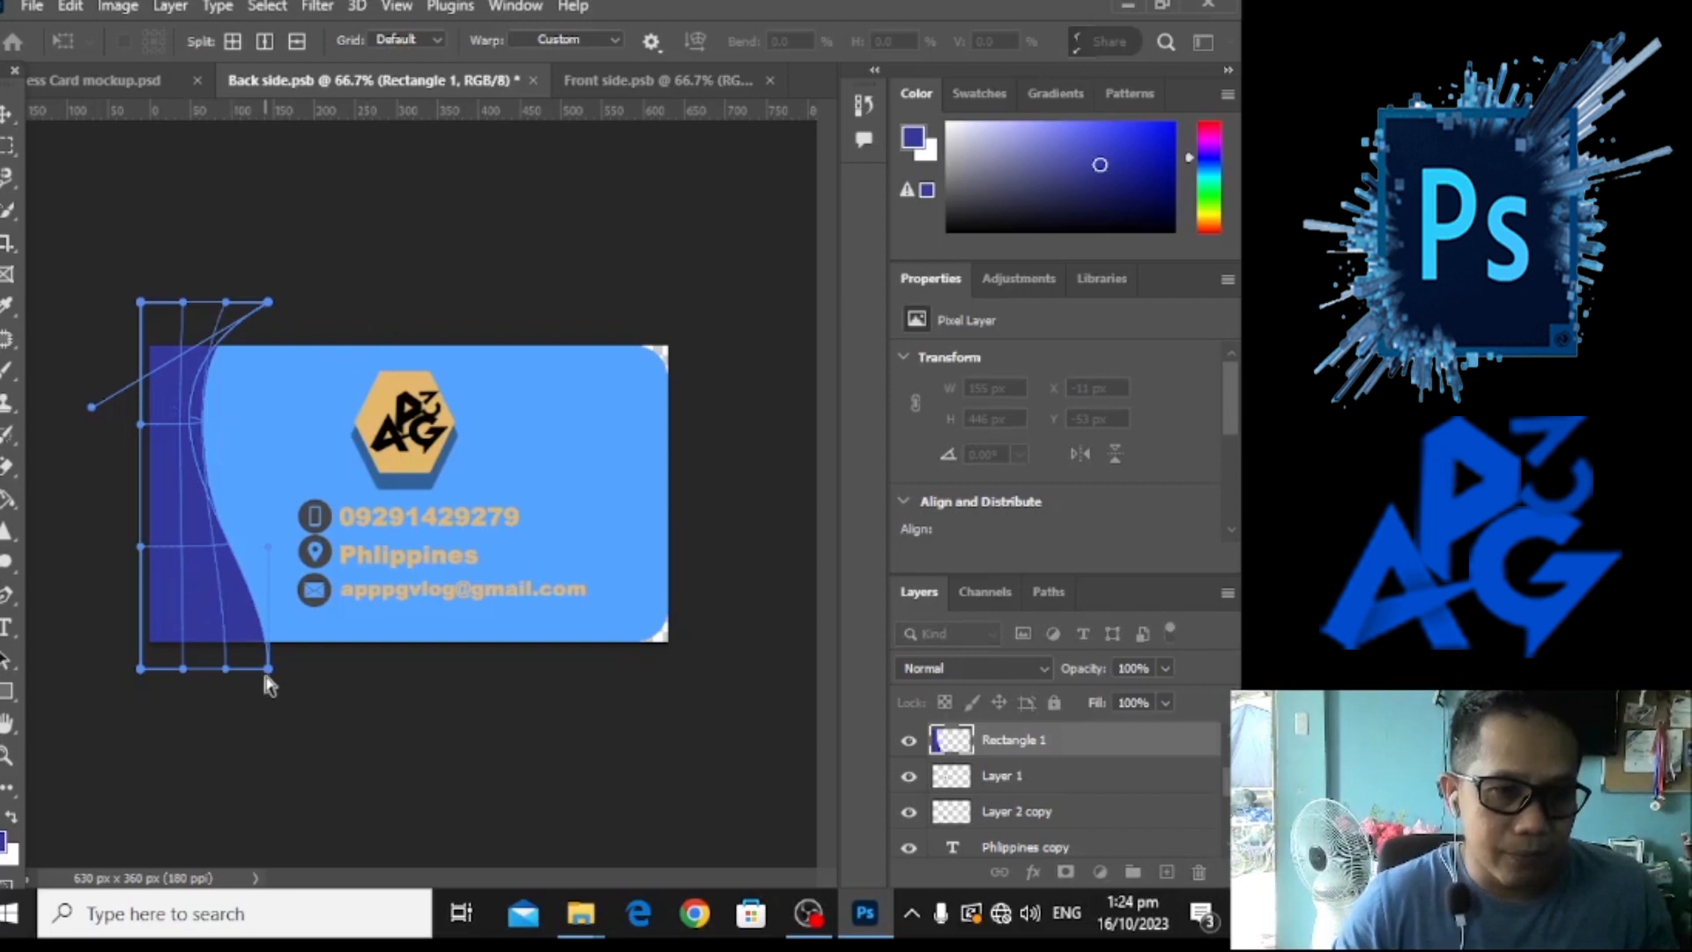
pyautogui.moveTo(268, 670); pyautogui.dragTo(302, 669)
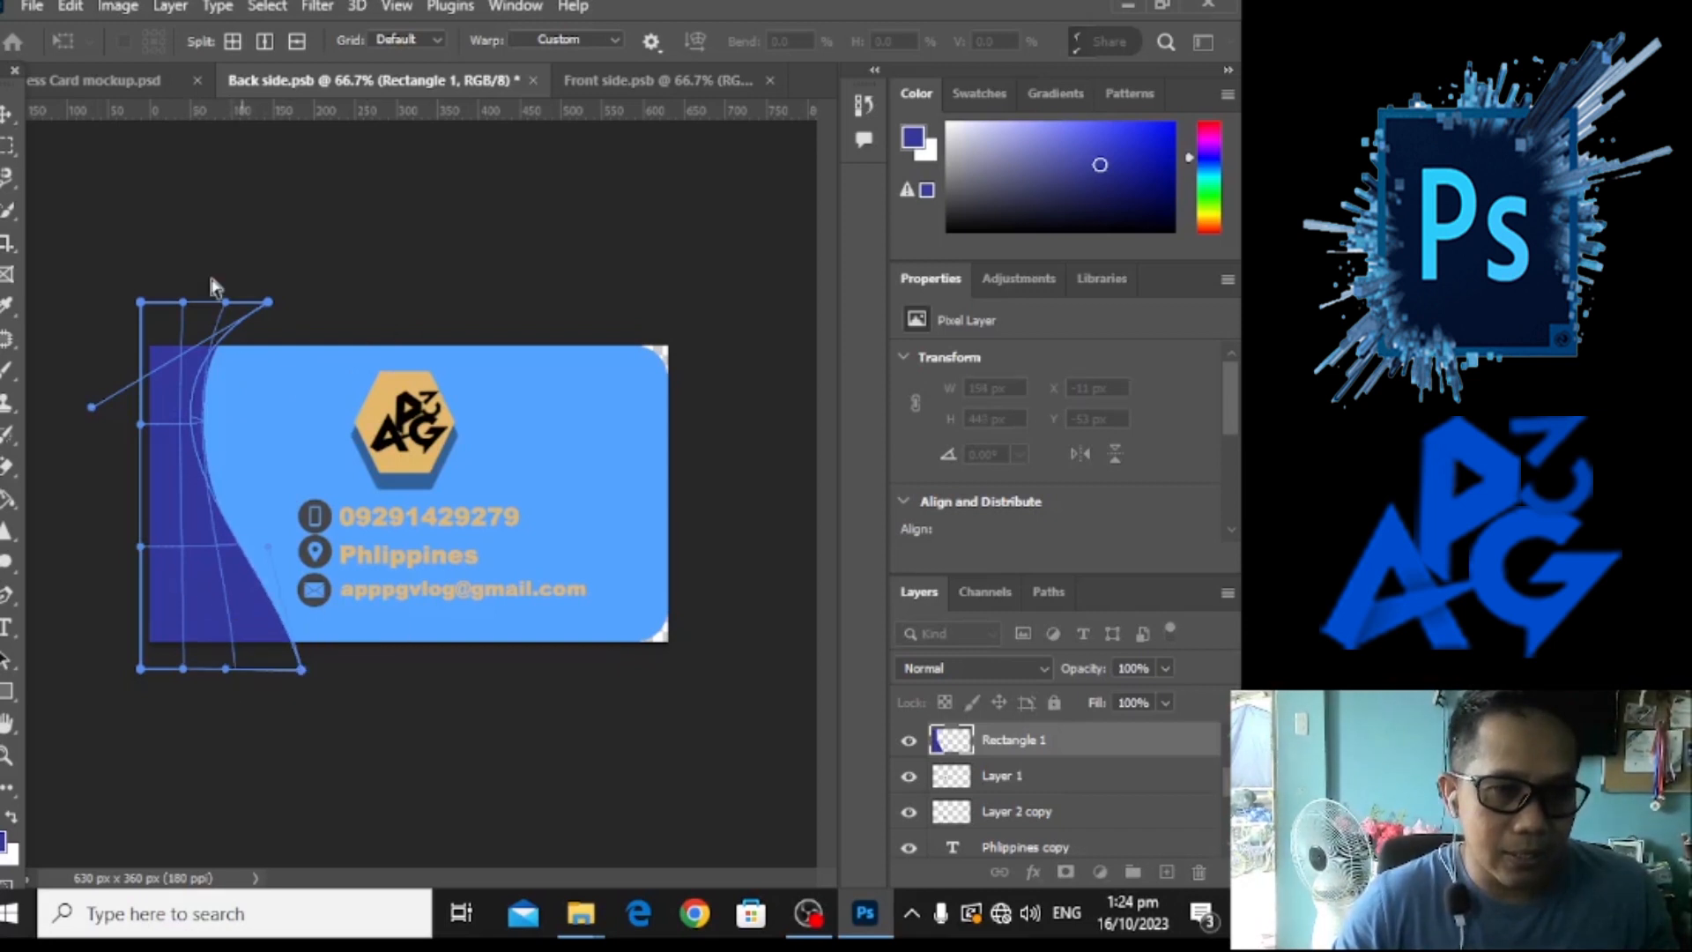
pyautogui.moveTo(270, 303); pyautogui.dragTo(316, 304)
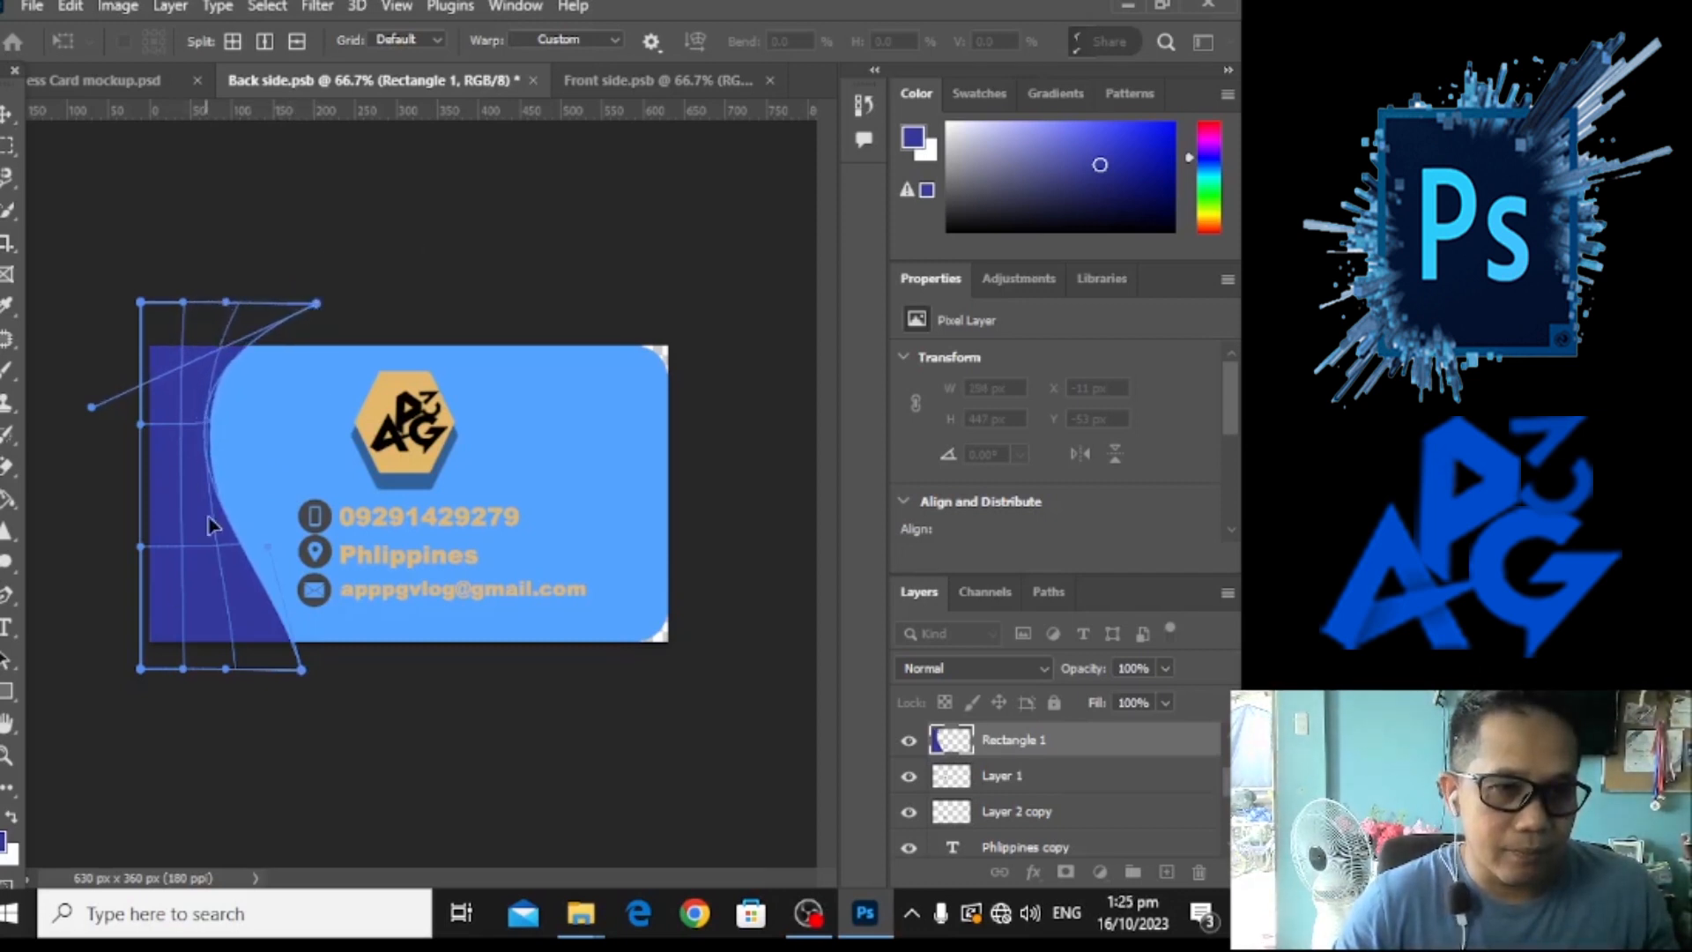
pyautogui.moveTo(229, 539)
pyautogui.mouseDown()
pyautogui.moveTo(197, 559)
pyautogui.moveTo(208, 529)
pyautogui.moveTo(250, 550)
pyautogui.mouseUp()
pyautogui.moveTo(176, 463); pyautogui.dragTo(174, 457)
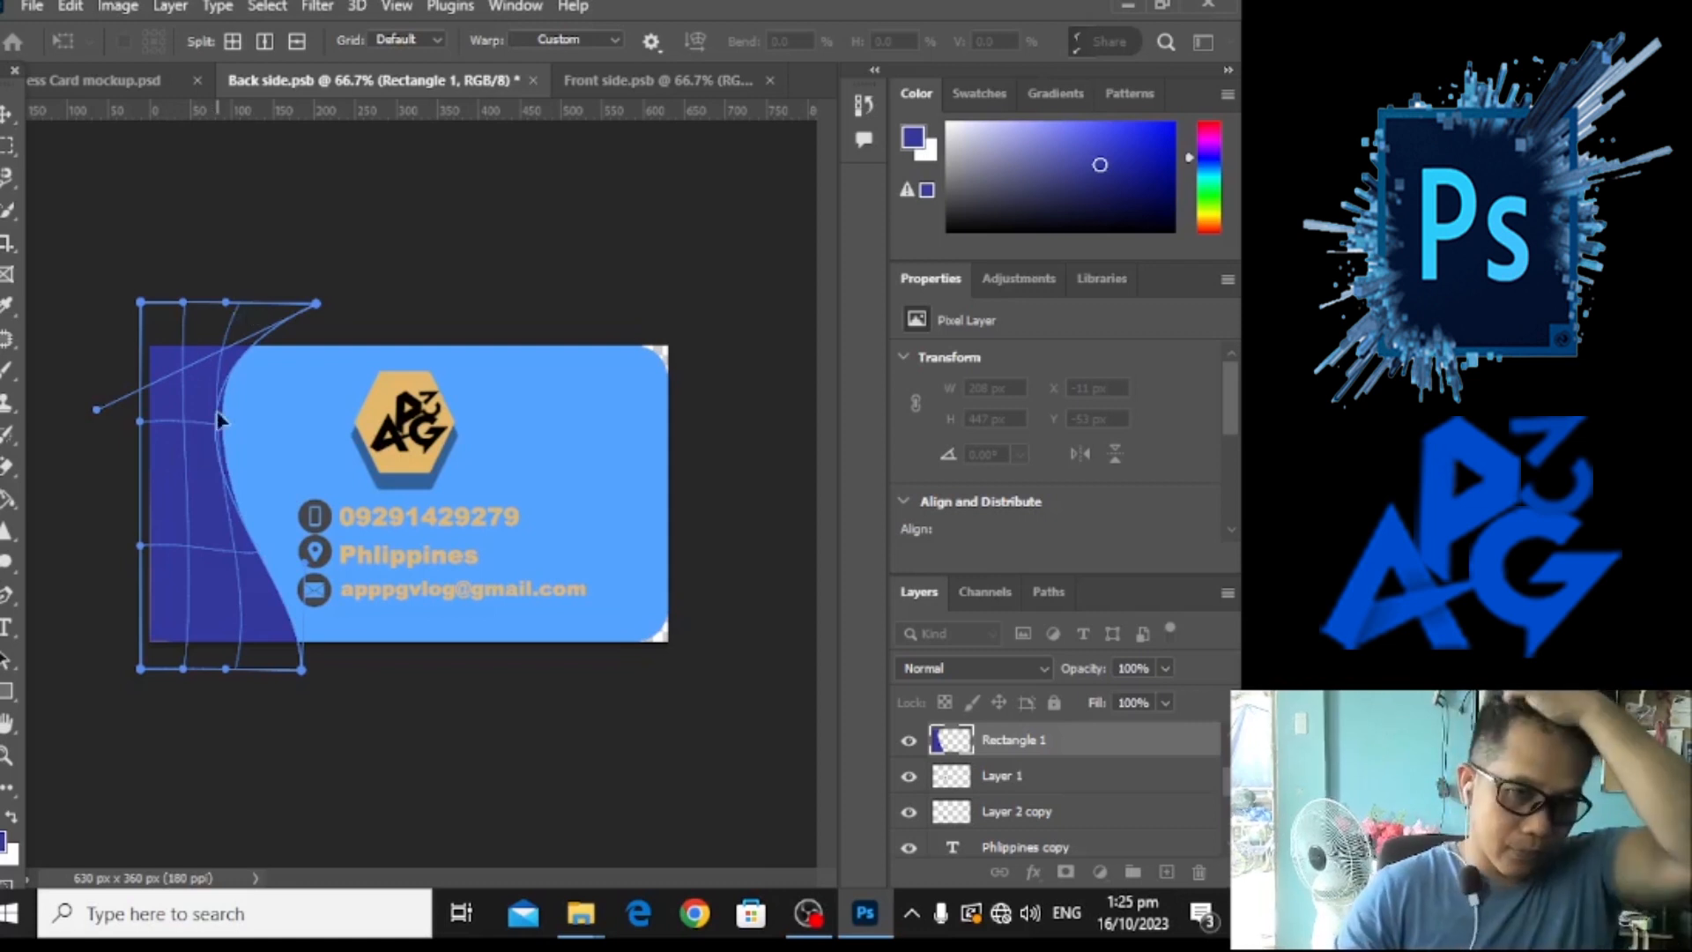
pyautogui.press('Return')
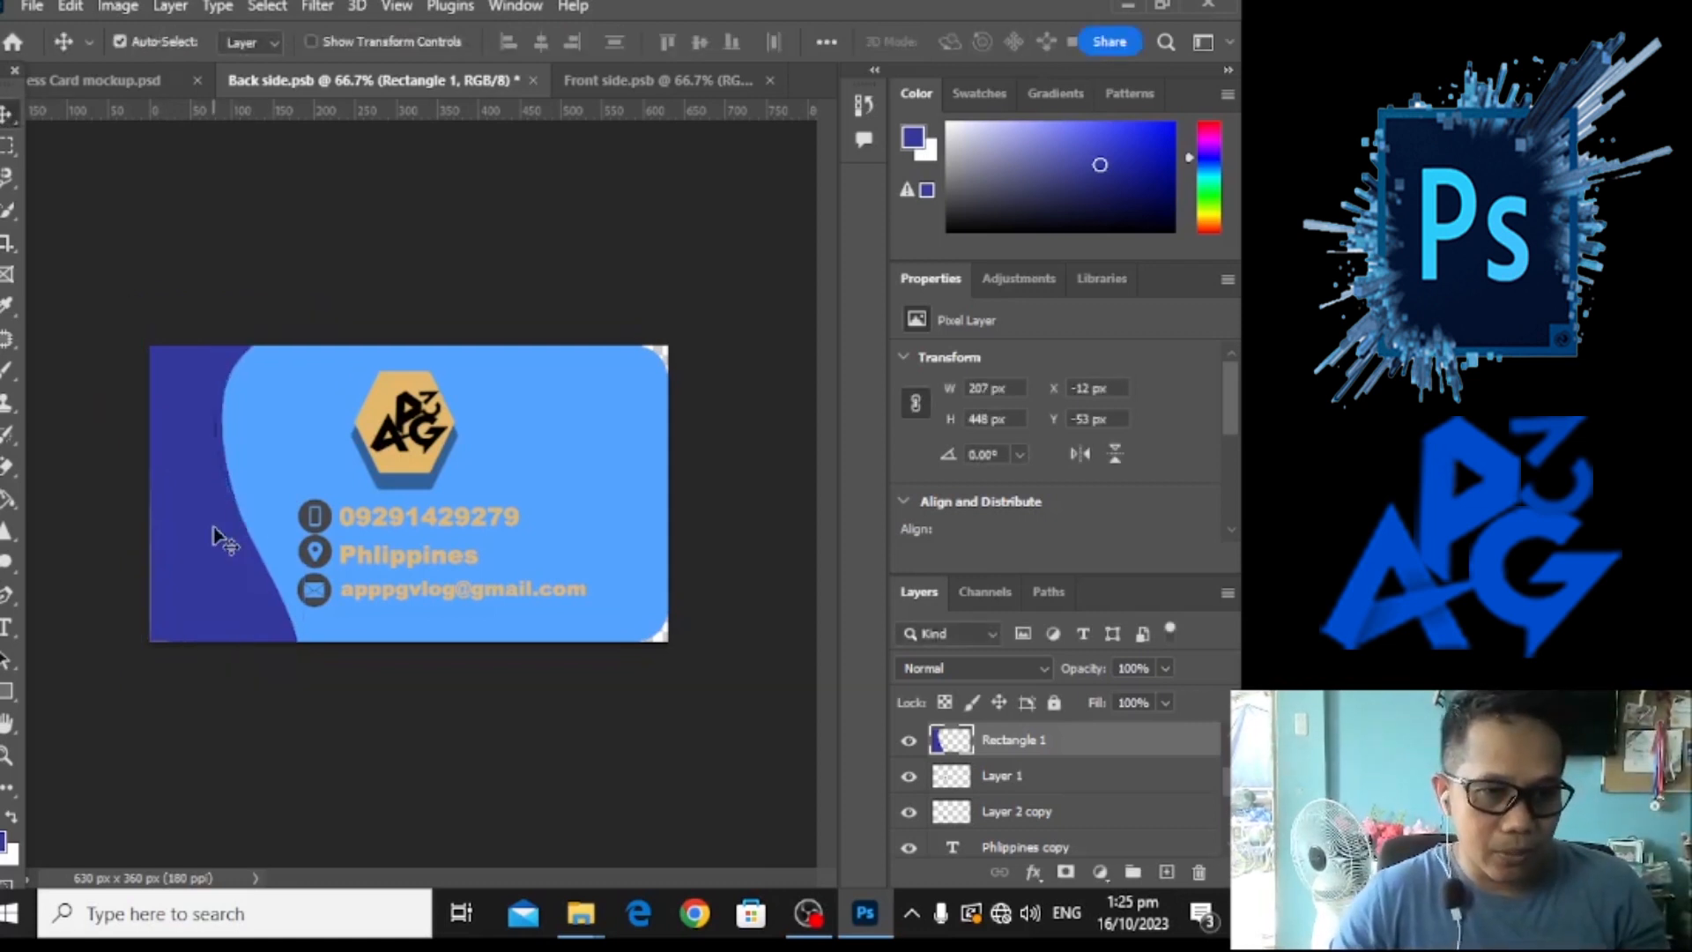
pyautogui.press('Left')
pyautogui.press('Left')
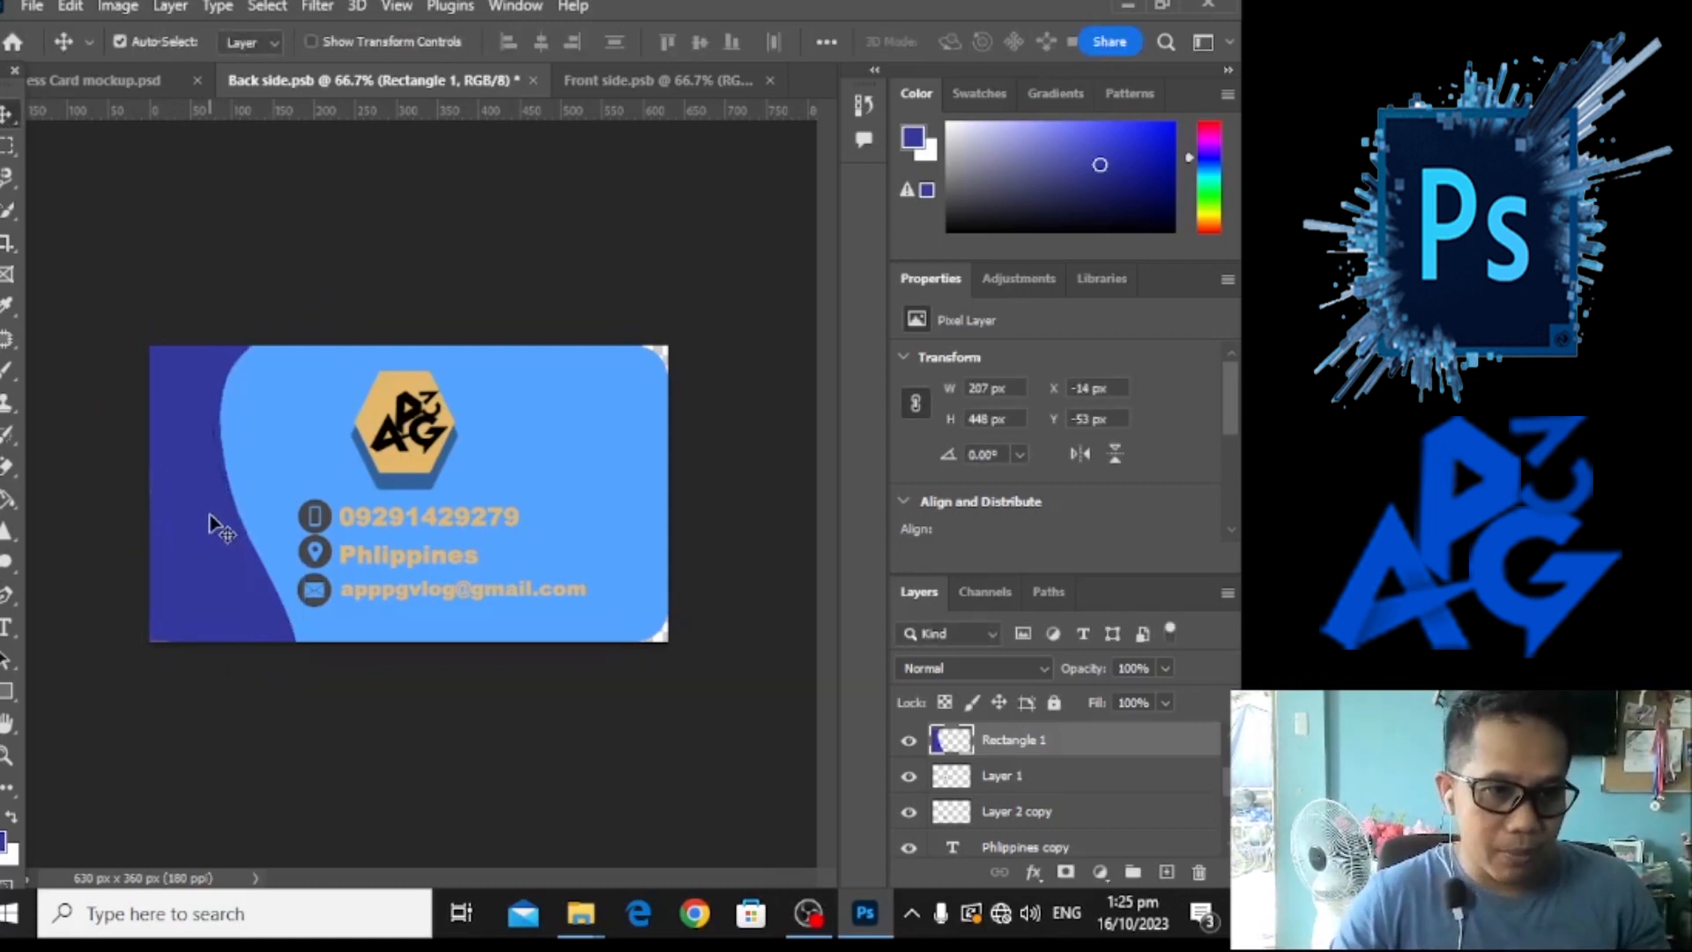
# Duplicate the dark blue wave shape onto the card's right side and flip the copy horizontally.
pyautogui.press('ctrl')
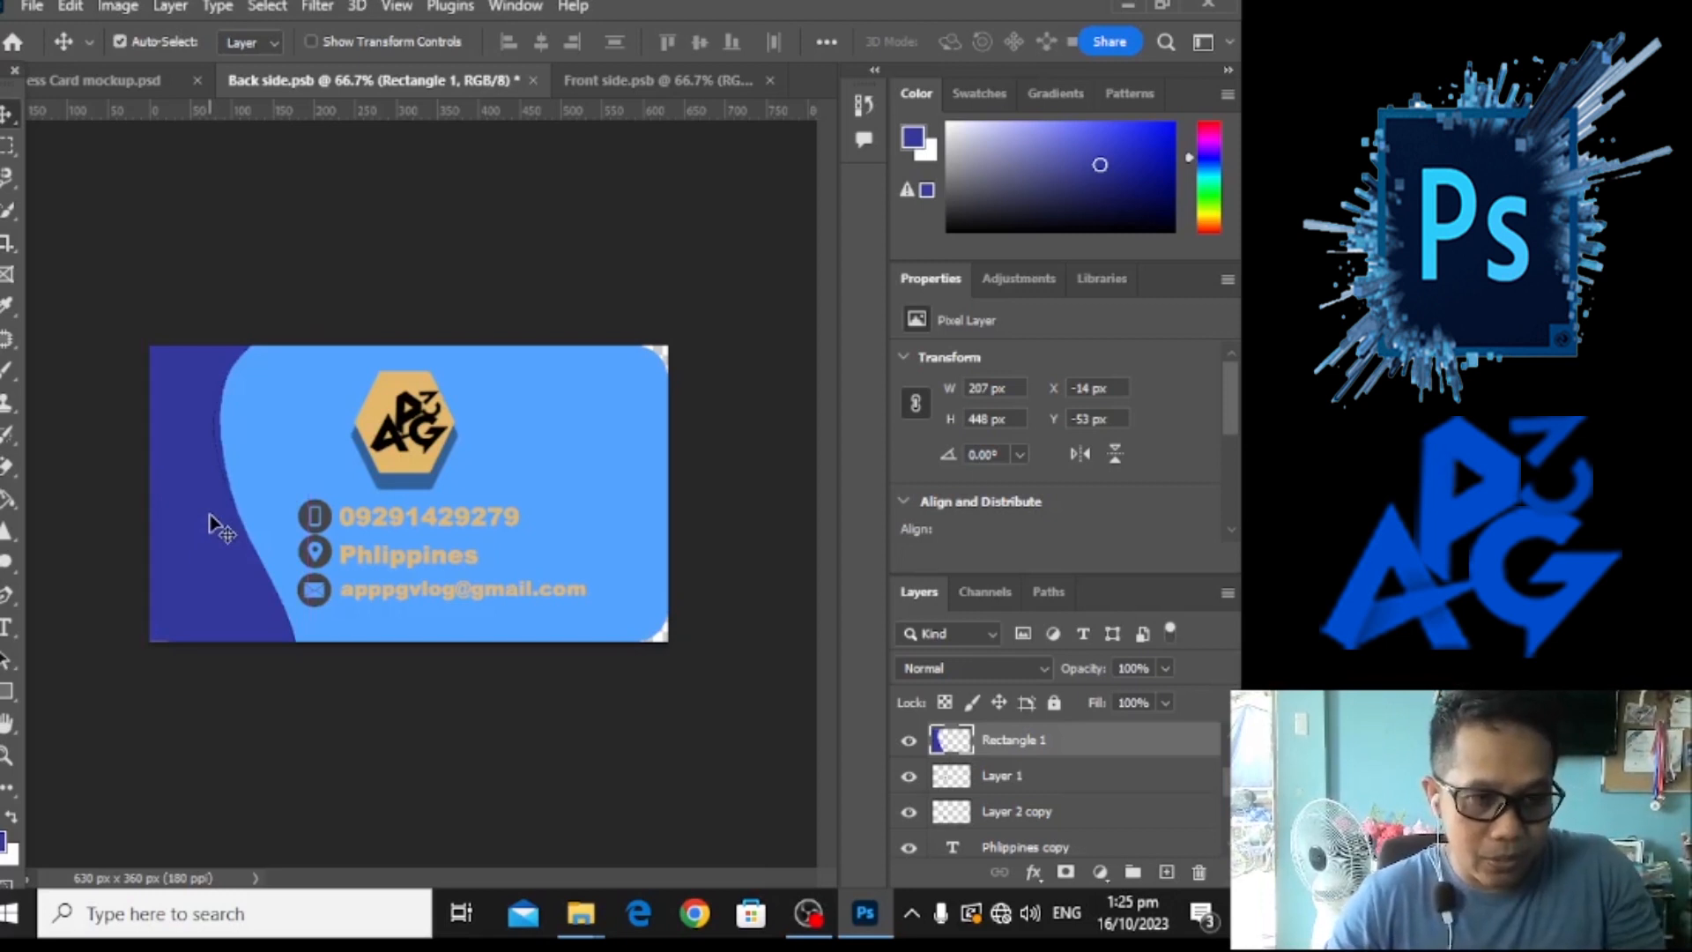
pyautogui.moveTo(211, 522); pyautogui.dragTo(542, 517)
pyautogui.moveTo(560, 512); pyautogui.dragTo(567, 515)
pyautogui.rightClick(569, 520)
pyautogui.press('Escape')
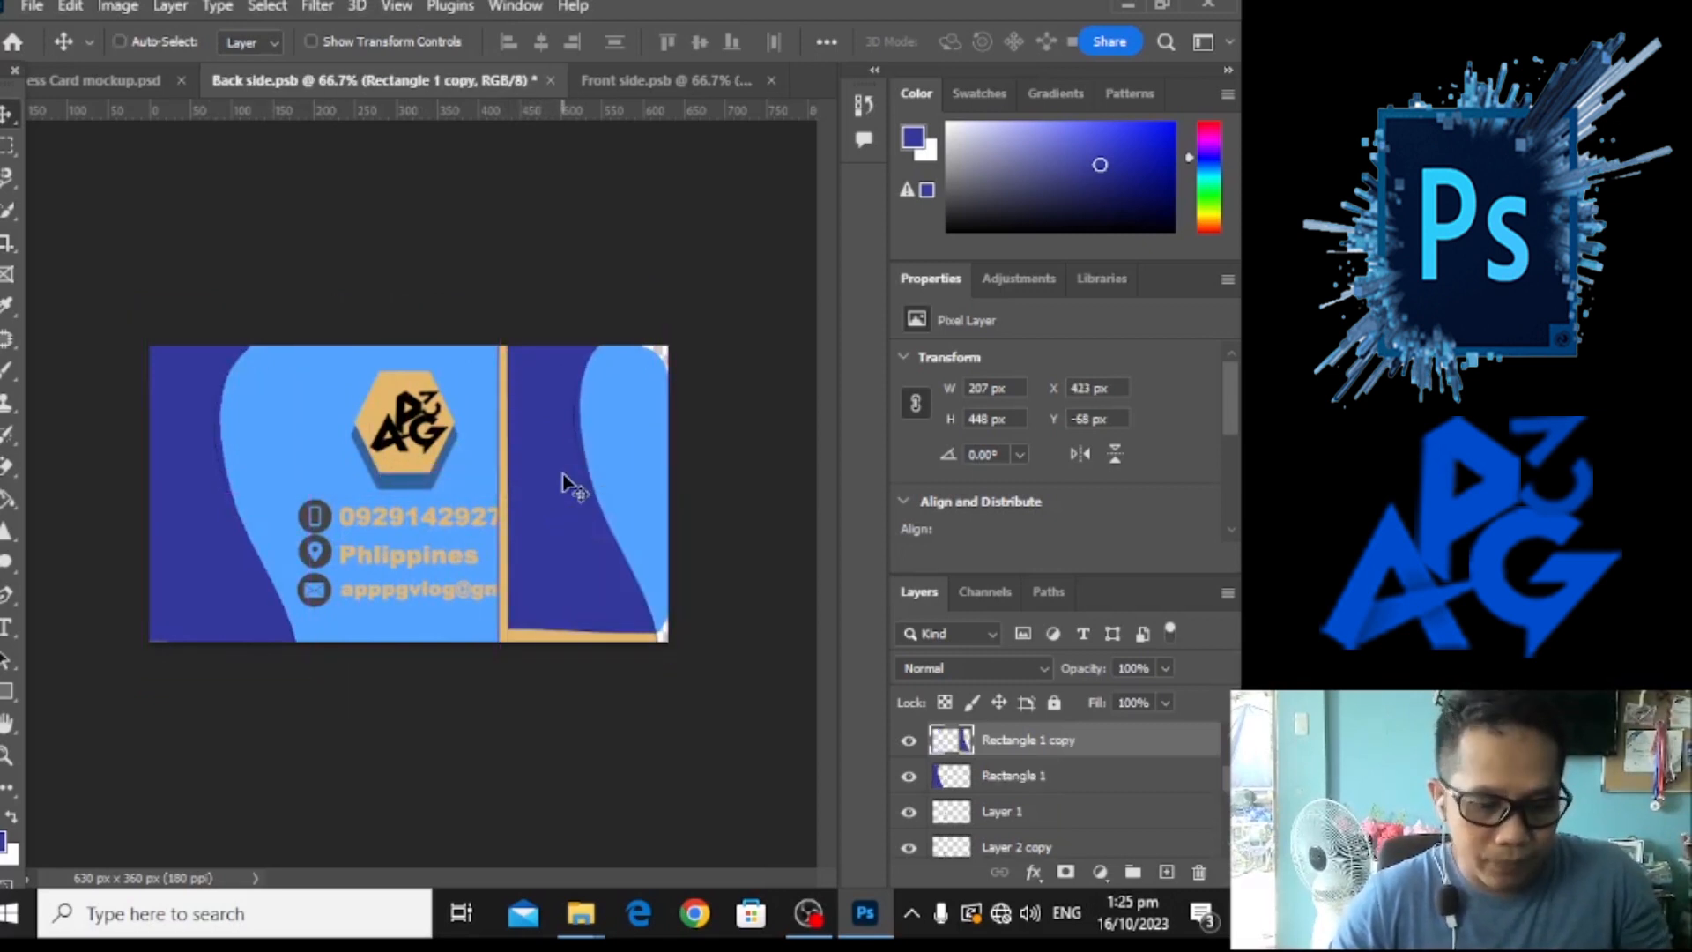
pyautogui.hotkey('ctrl', 't')
pyautogui.rightClick(569, 480)
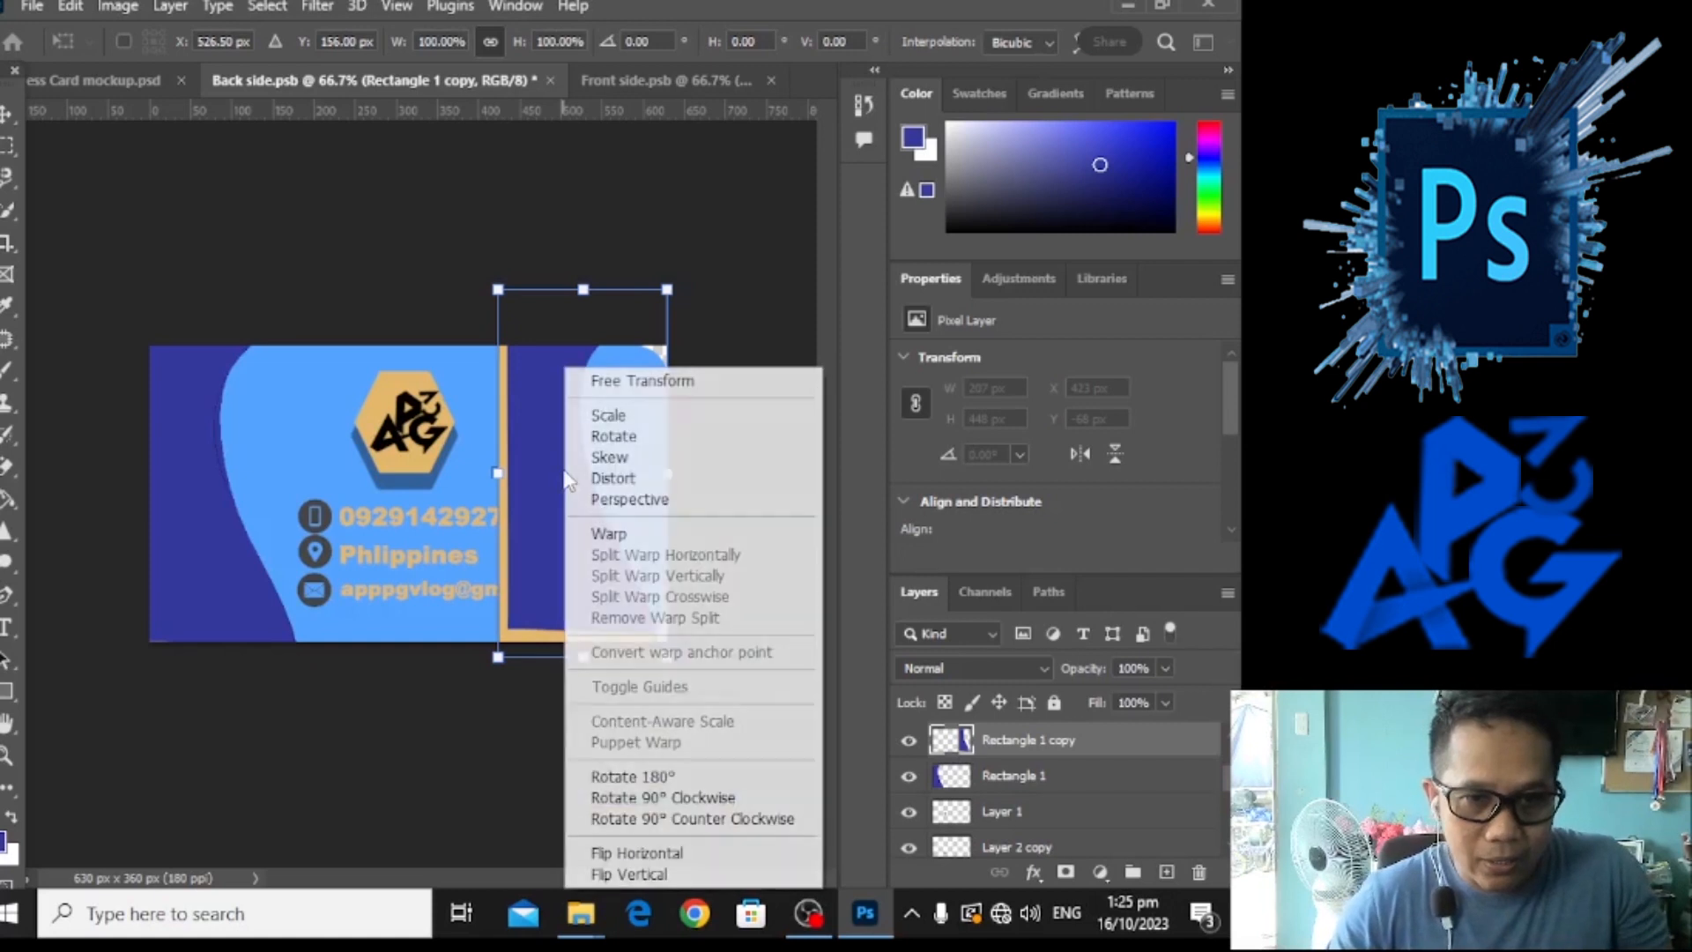
pyautogui.click(628, 853)
# Try to position the mirrored copy so that it covers the card's right edge at full height.
pyautogui.moveTo(622, 580); pyautogui.dragTo(641, 599)
pyautogui.press('Up')
pyautogui.press('Up')
pyautogui.press('Up')
pyautogui.press('Up')
pyautogui.press('Up')
pyautogui.press('Up')
pyautogui.press('Up')
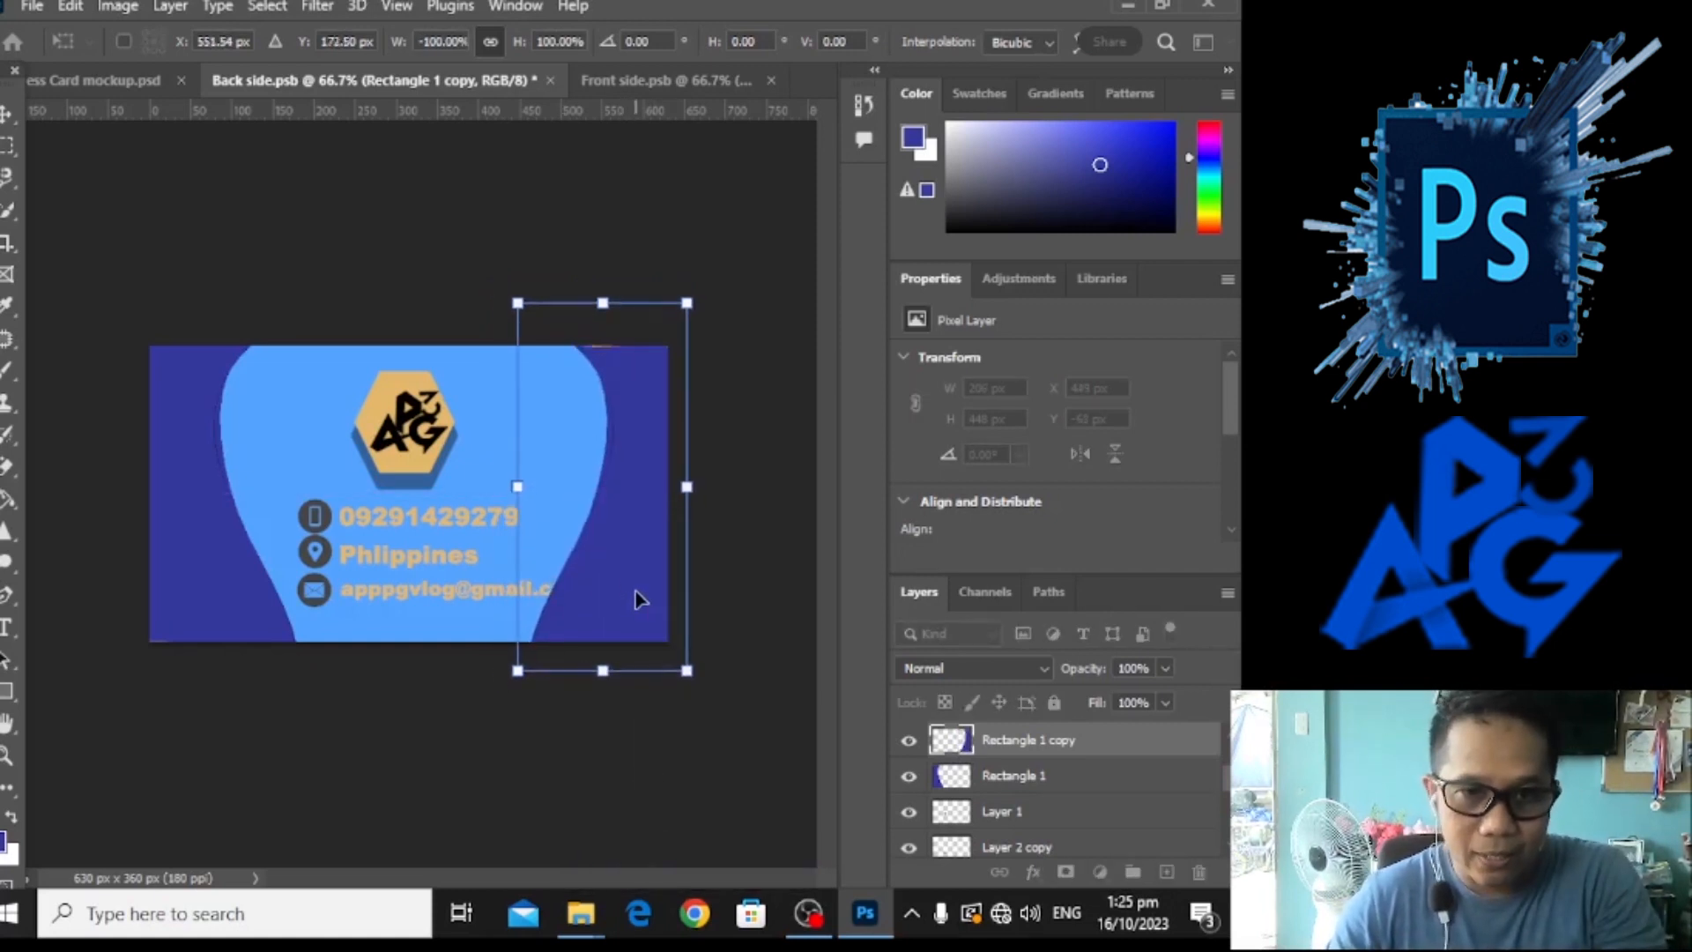
pyautogui.press('Left')
pyautogui.press('Left')
pyautogui.press('Left')
pyautogui.press('Right')
pyautogui.press('Right')
pyautogui.press('Right')
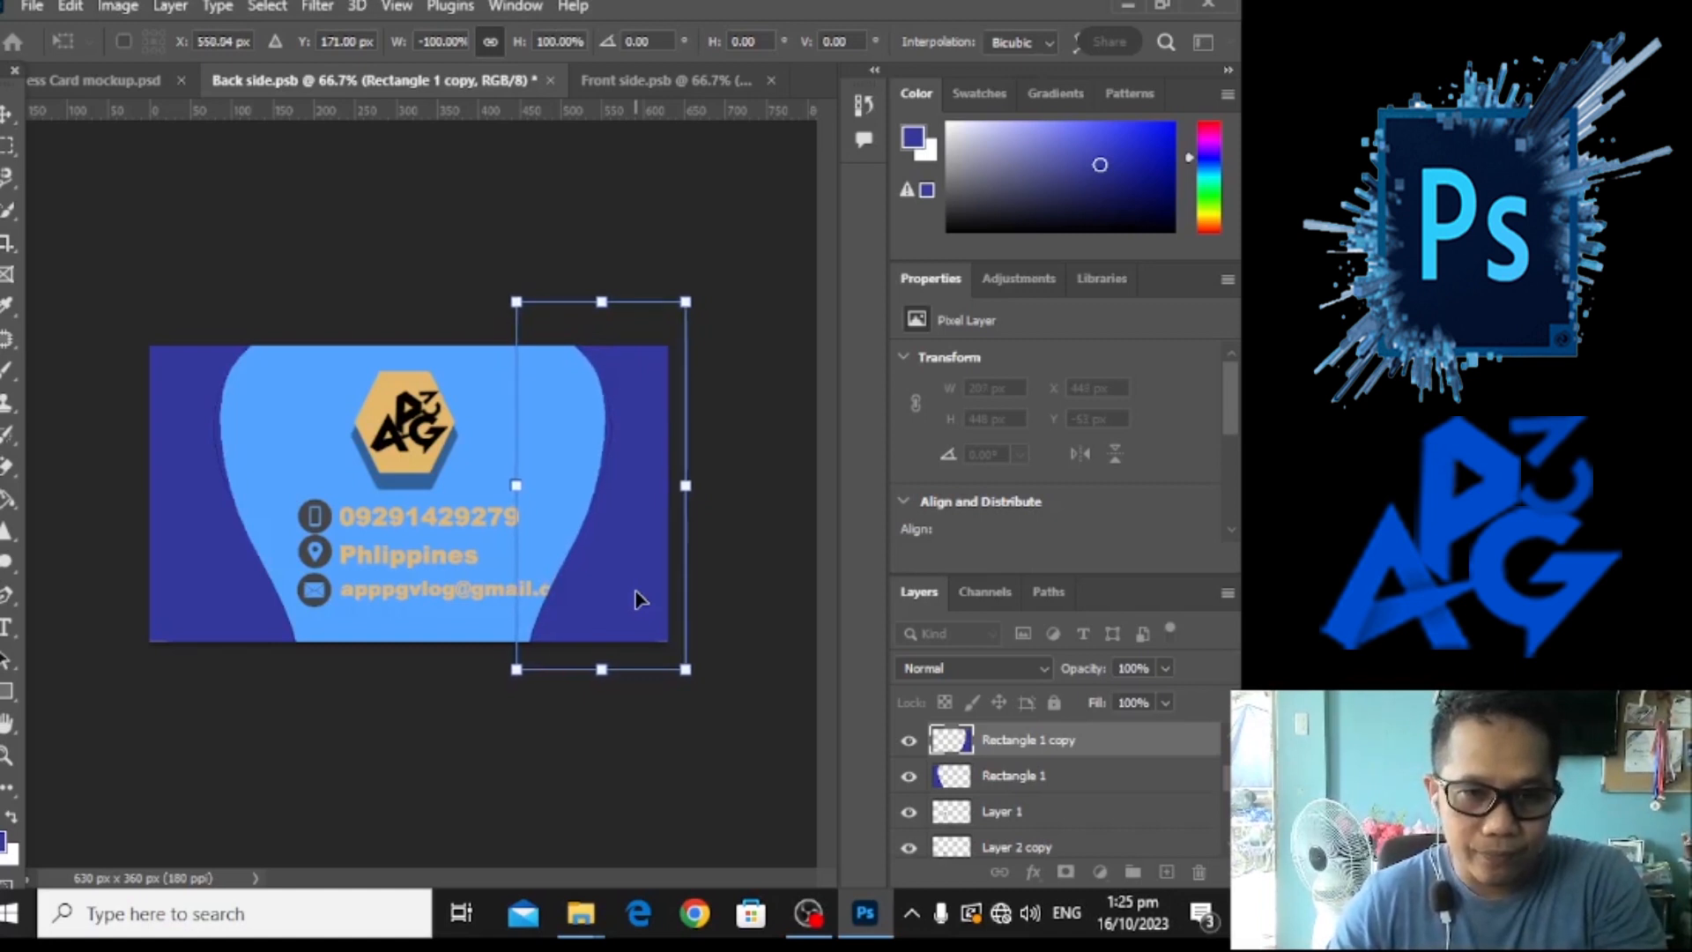
pyautogui.hotkey('shift', 'Right')
pyautogui.hotkey('shift', 'Right')
pyautogui.hotkey('shift', 'Right')
pyautogui.hotkey('shift', 'Right')
pyautogui.hotkey('shift', 'Right')
pyautogui.hotkey('shift', 'Right')
pyautogui.hotkey('shift', 'Right')
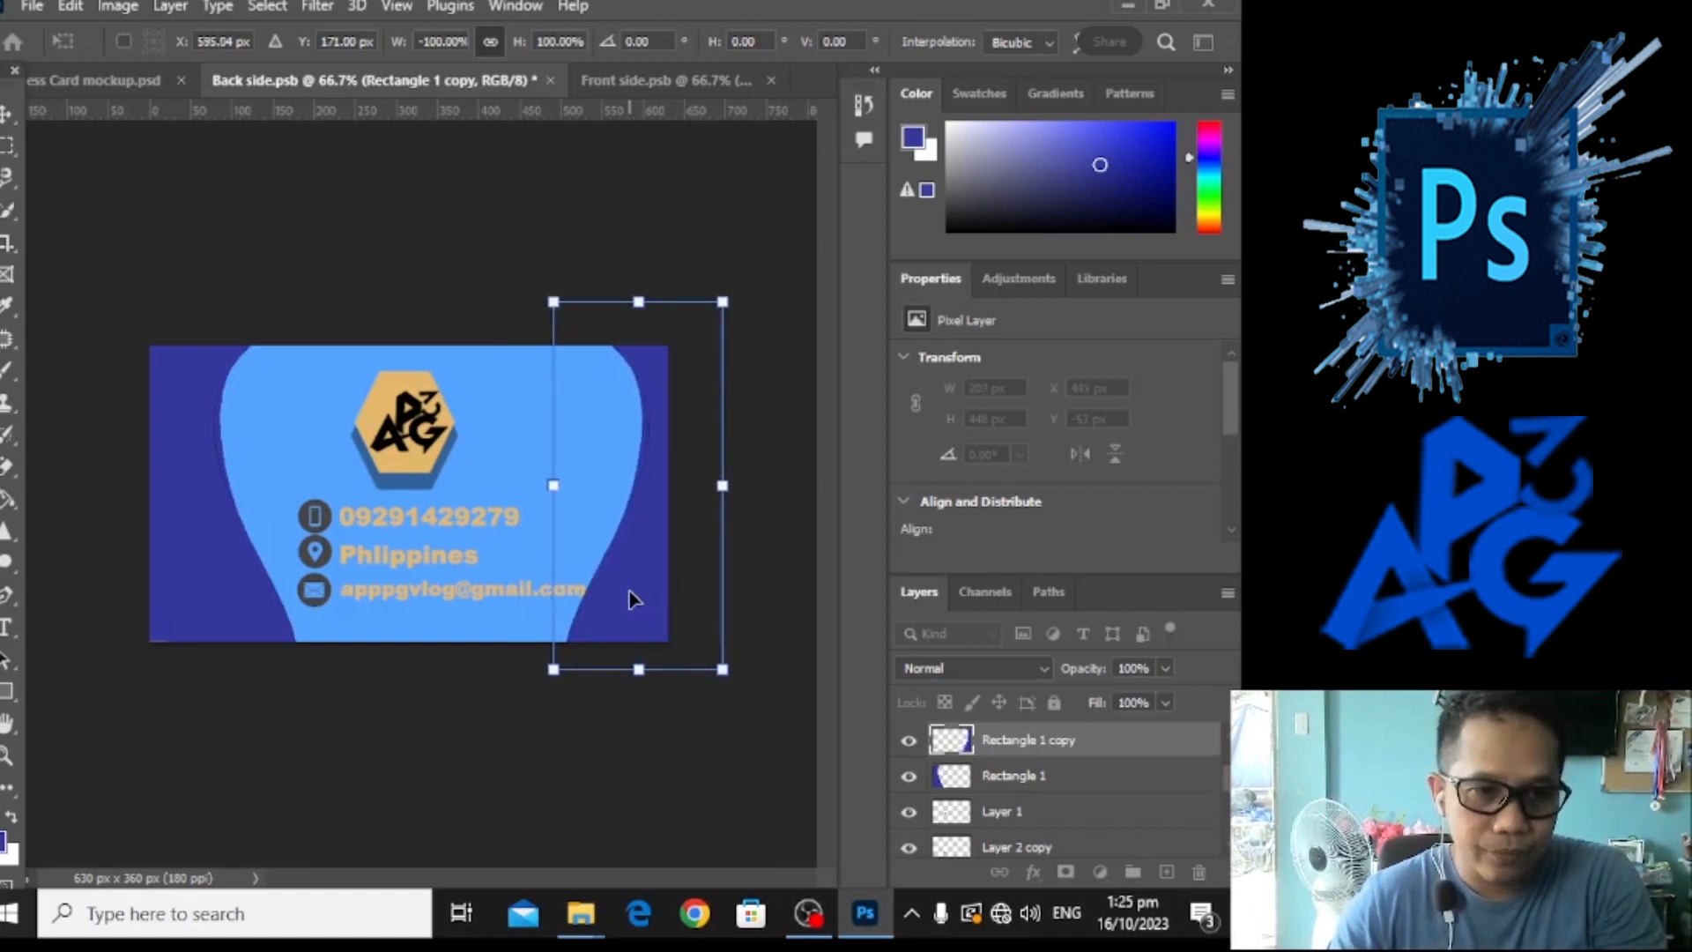
pyautogui.press('Left')
pyautogui.press('Left')
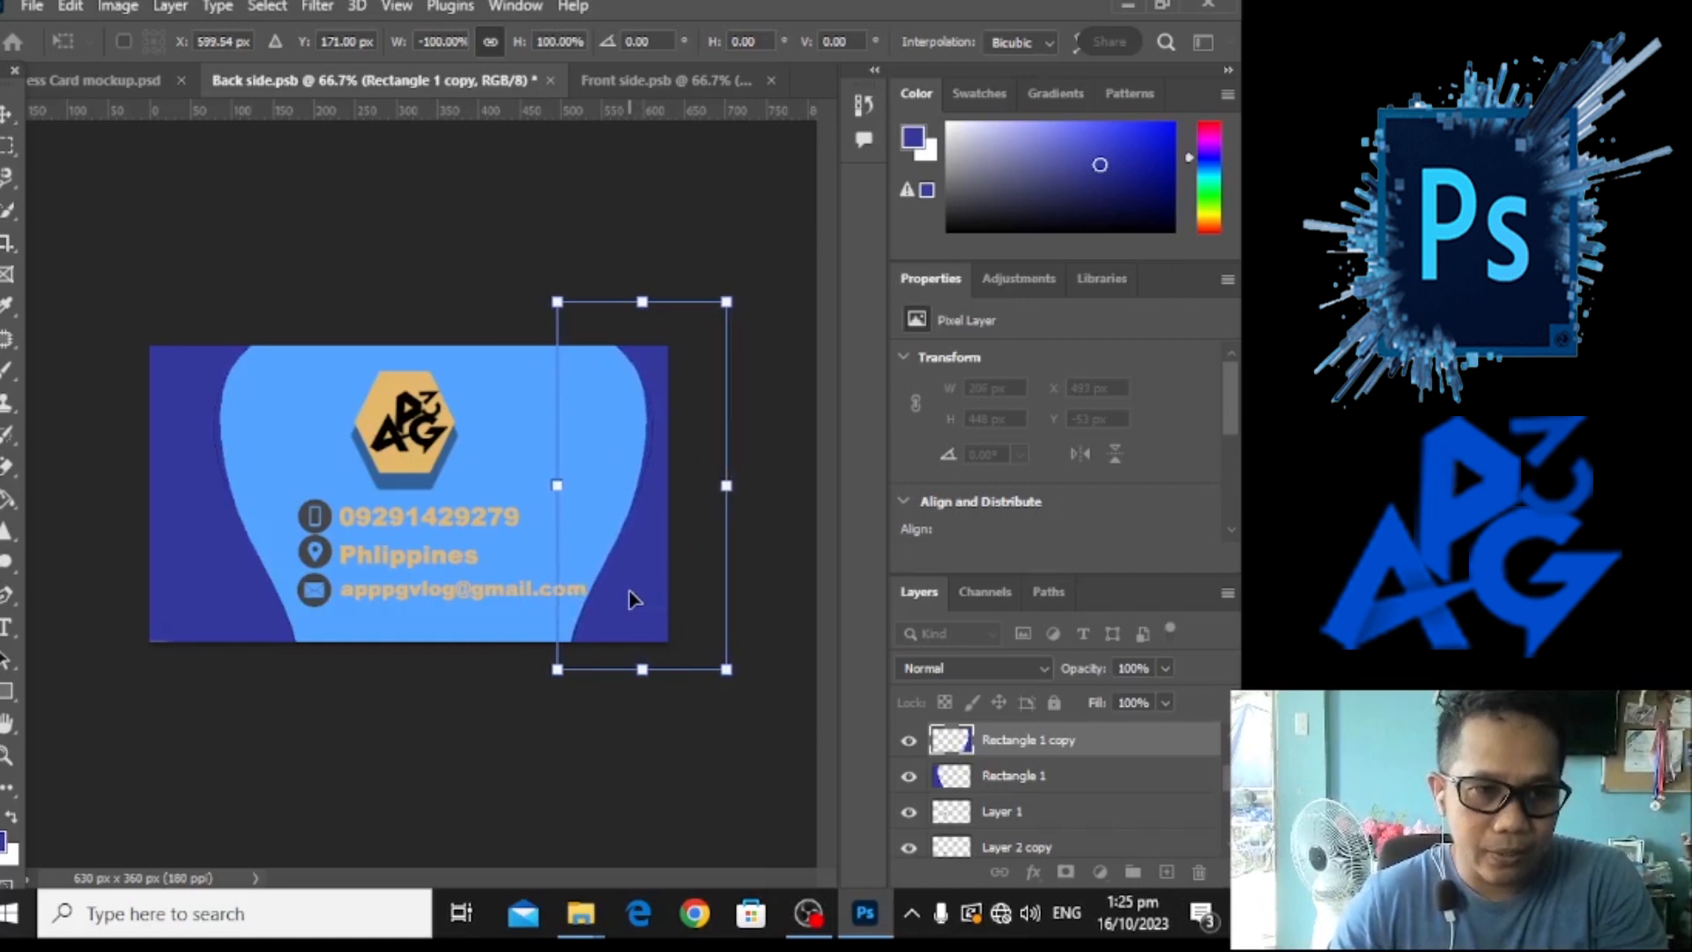
pyautogui.hotkey('shift', 'Left')
pyautogui.hotkey('shift', 'Left')
pyautogui.hotkey('shift', 'Left')
pyautogui.hotkey('shift', 'Left')
pyautogui.hotkey('shift', 'Left')
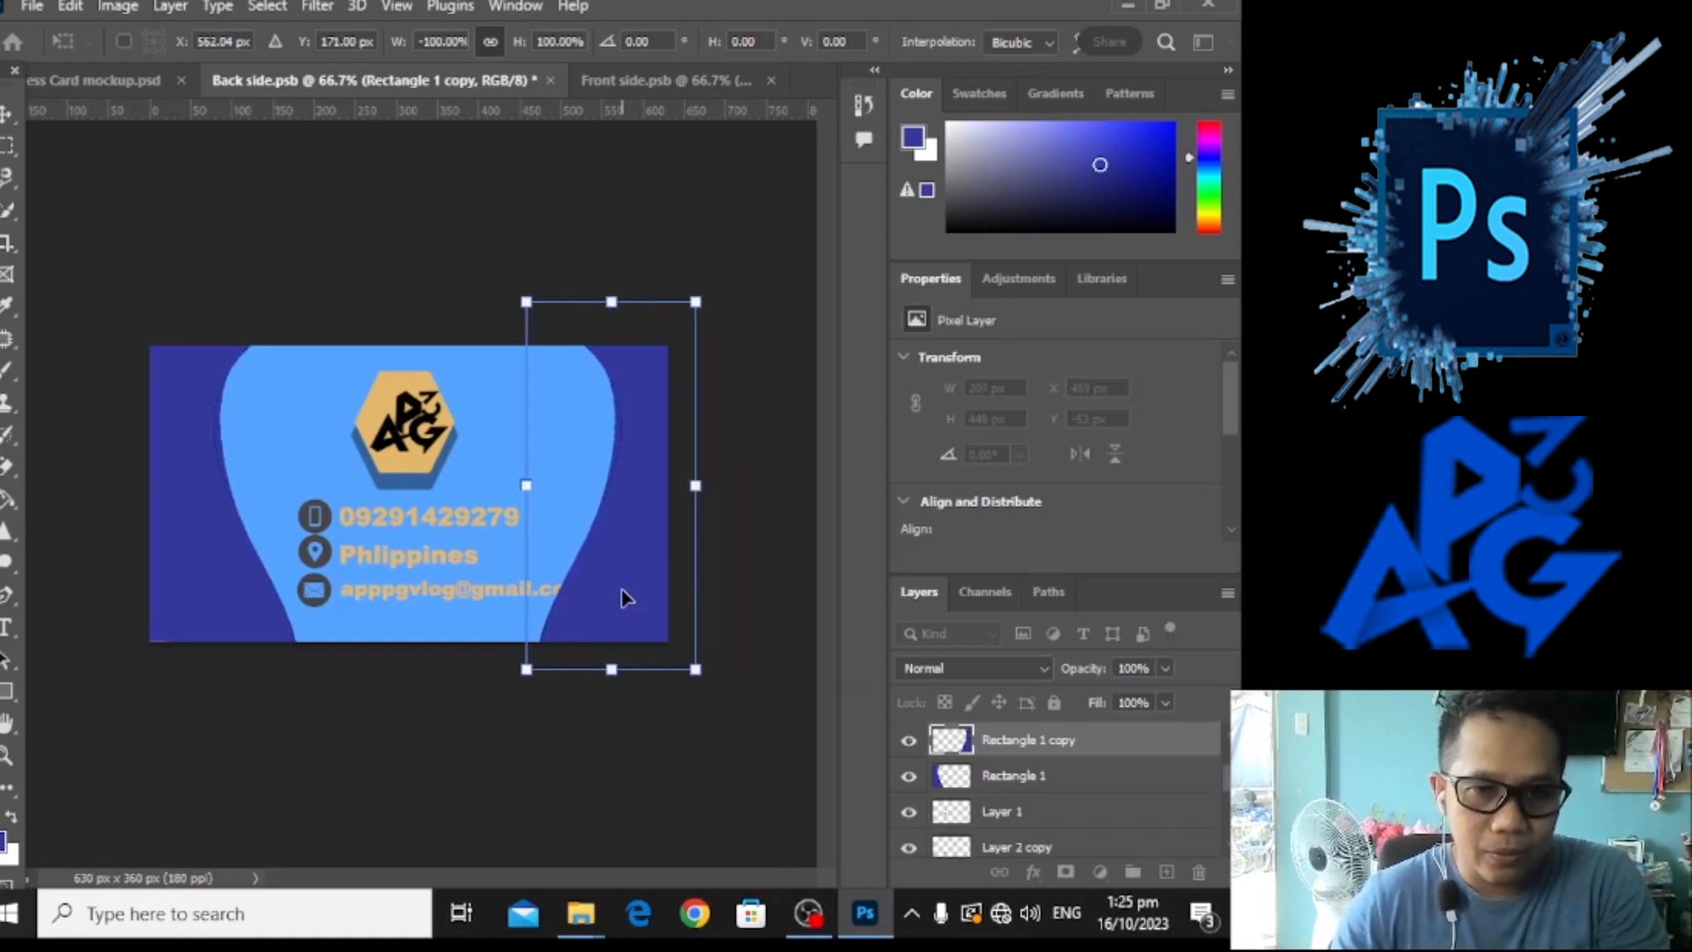
# Try flipping the wave copy vertically and enlarging it to about 103% to cover the card's lower right corner.
pyautogui.rightClick(622, 597)
pyautogui.click(695, 575)
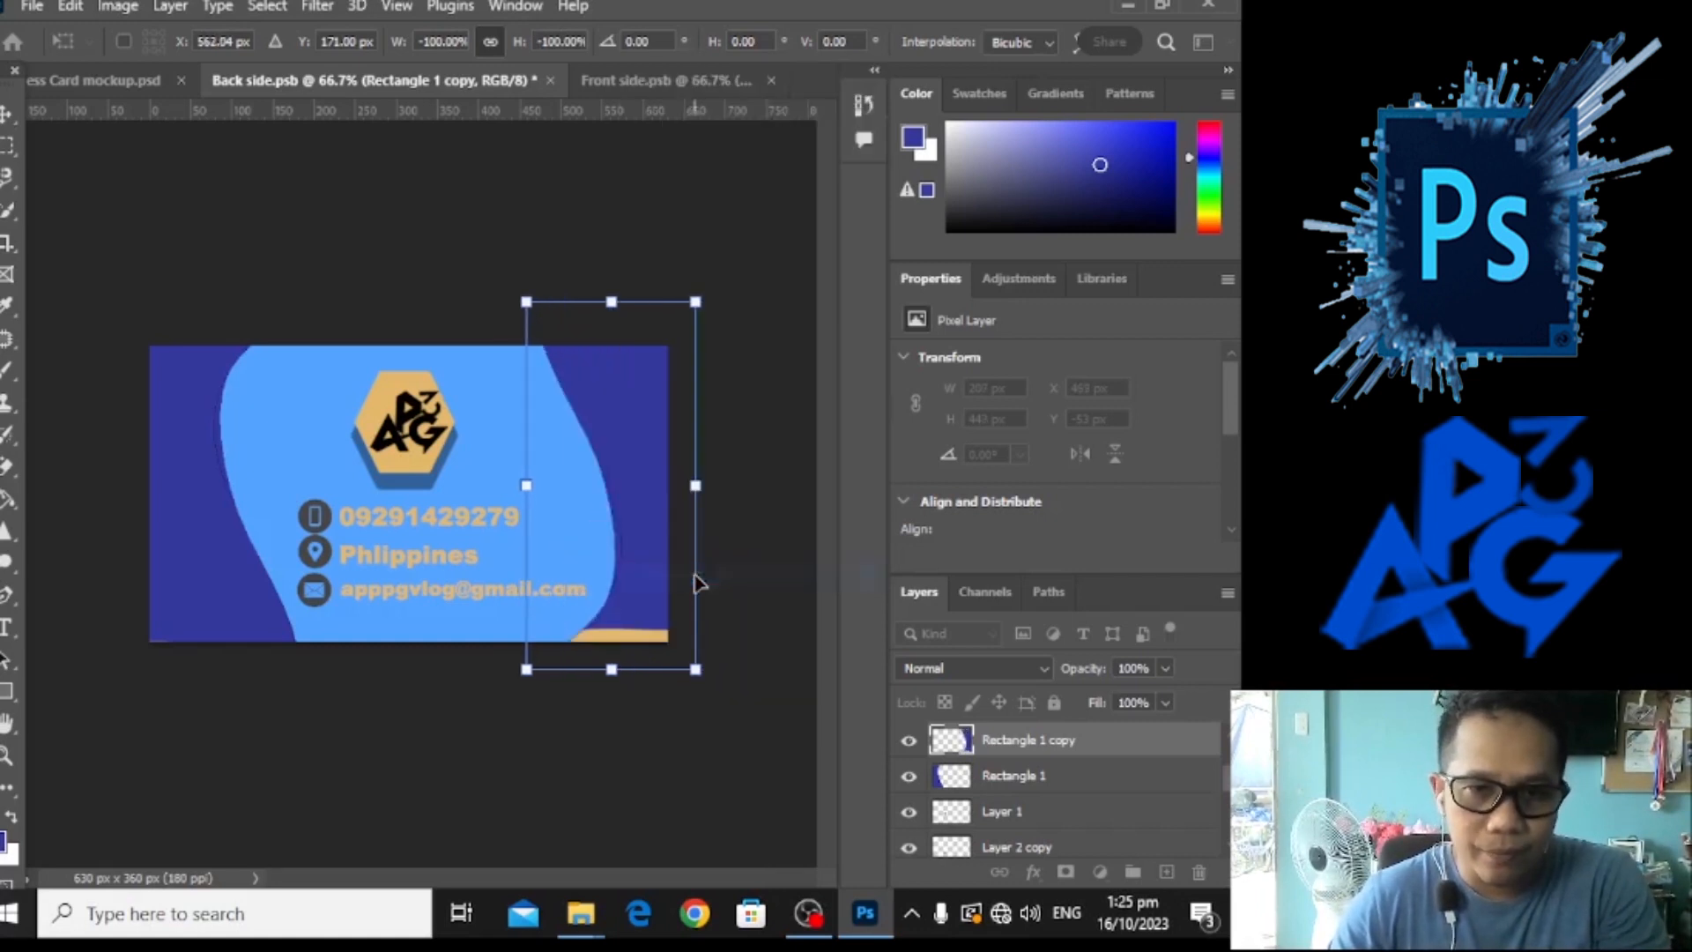
pyautogui.moveTo(630, 443); pyautogui.dragTo(618, 477)
pyautogui.moveTo(604, 671); pyautogui.dragTo(605, 693)
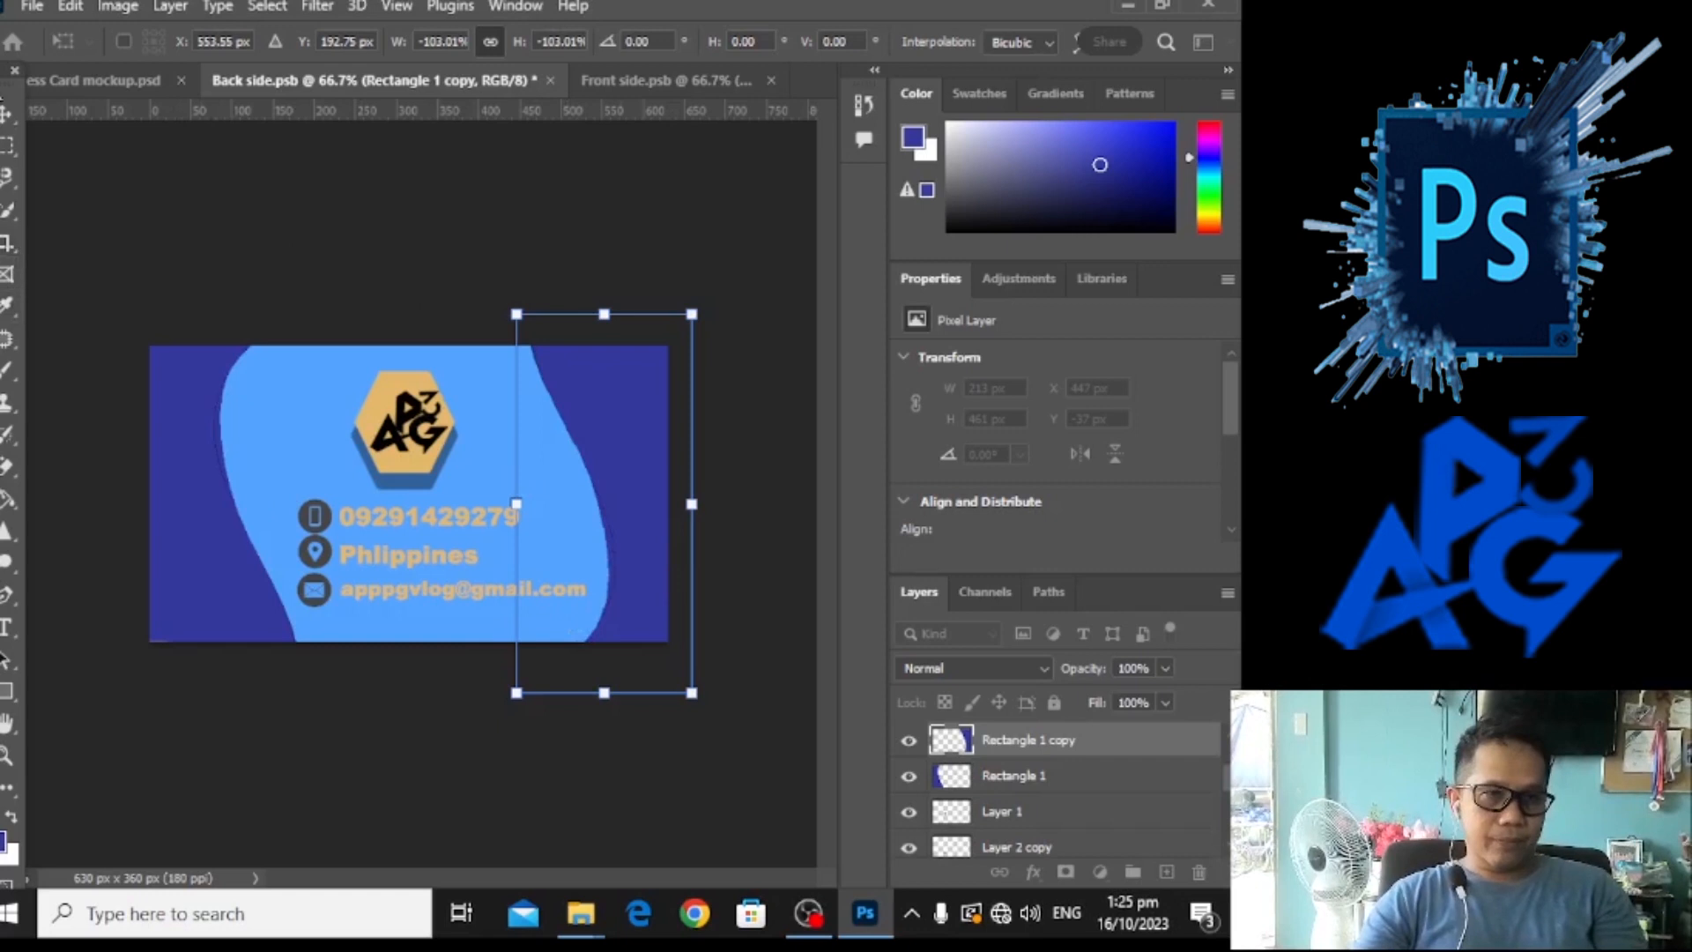
# Discard the wave copy's transformation and delete the copy.
pyautogui.press('Return')
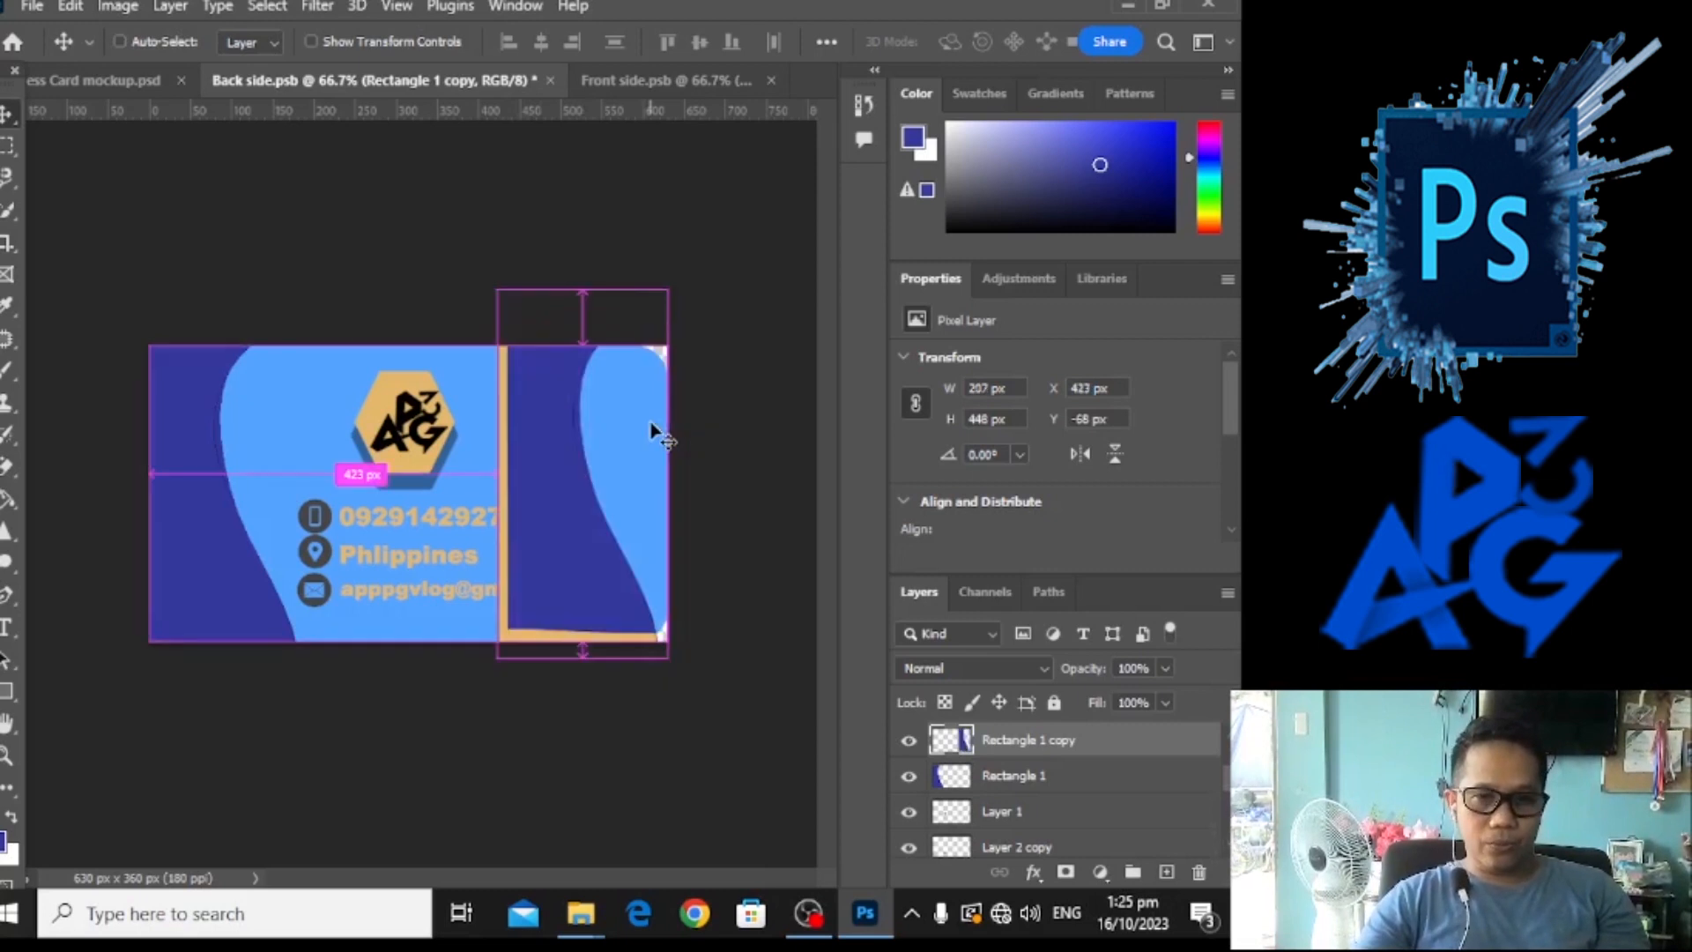
pyautogui.press('Delete')
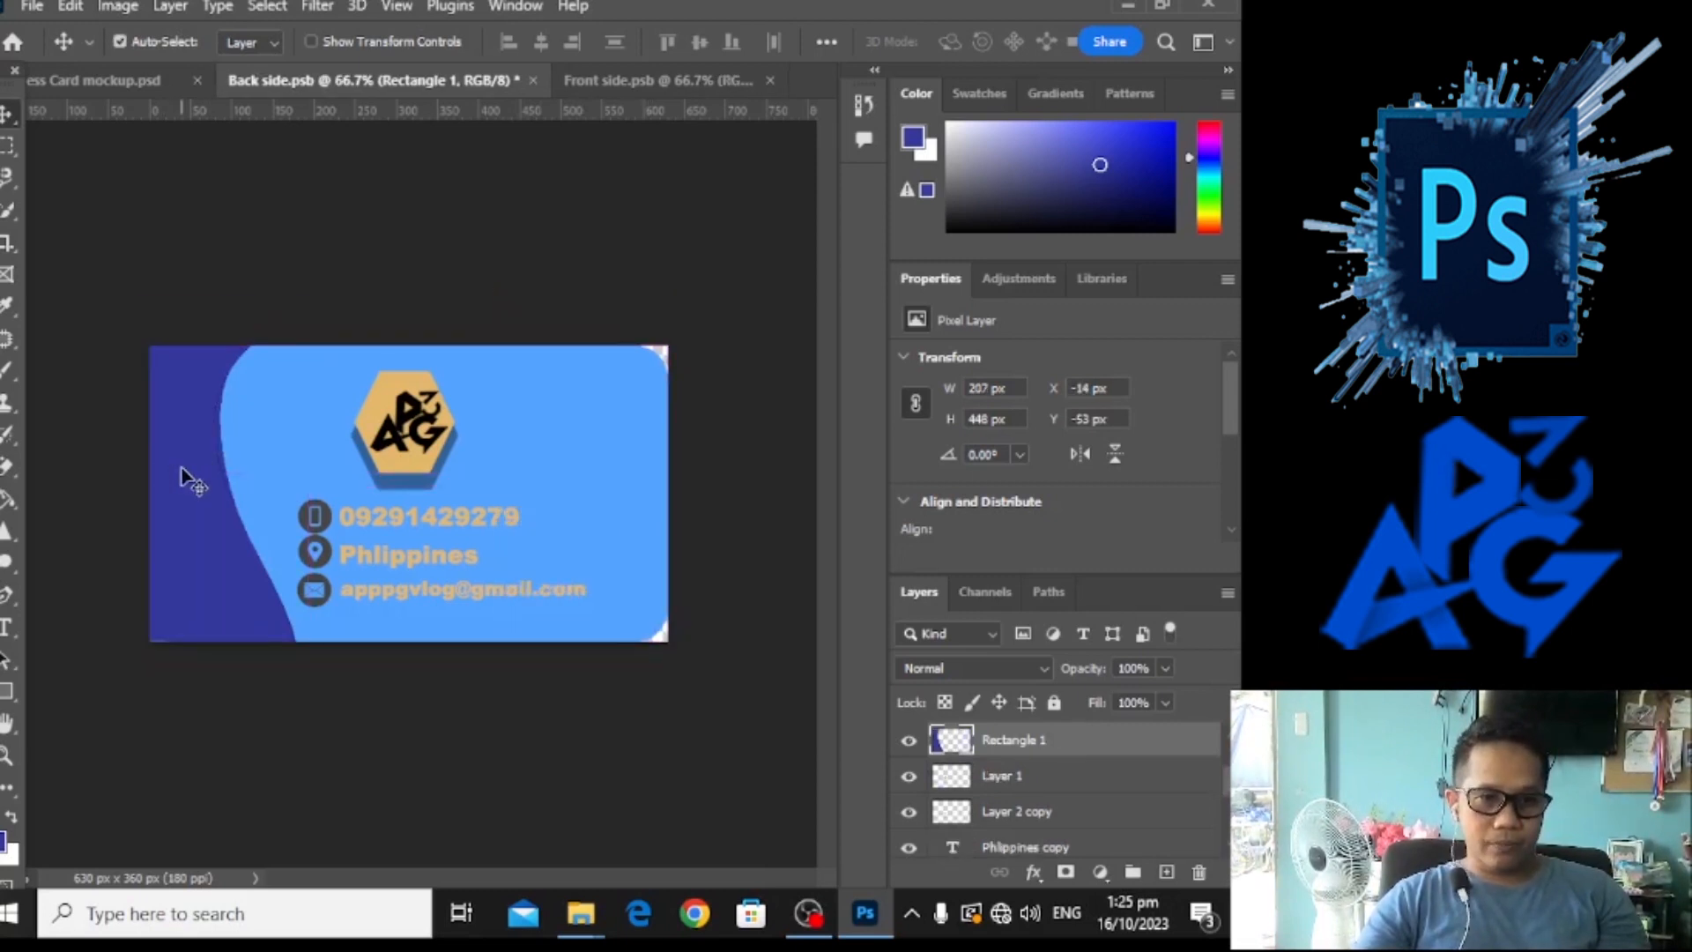
# Duplicate the dark blue wave shape onto the card's right side and start transforming the copy.
pyautogui.press('ctrl')
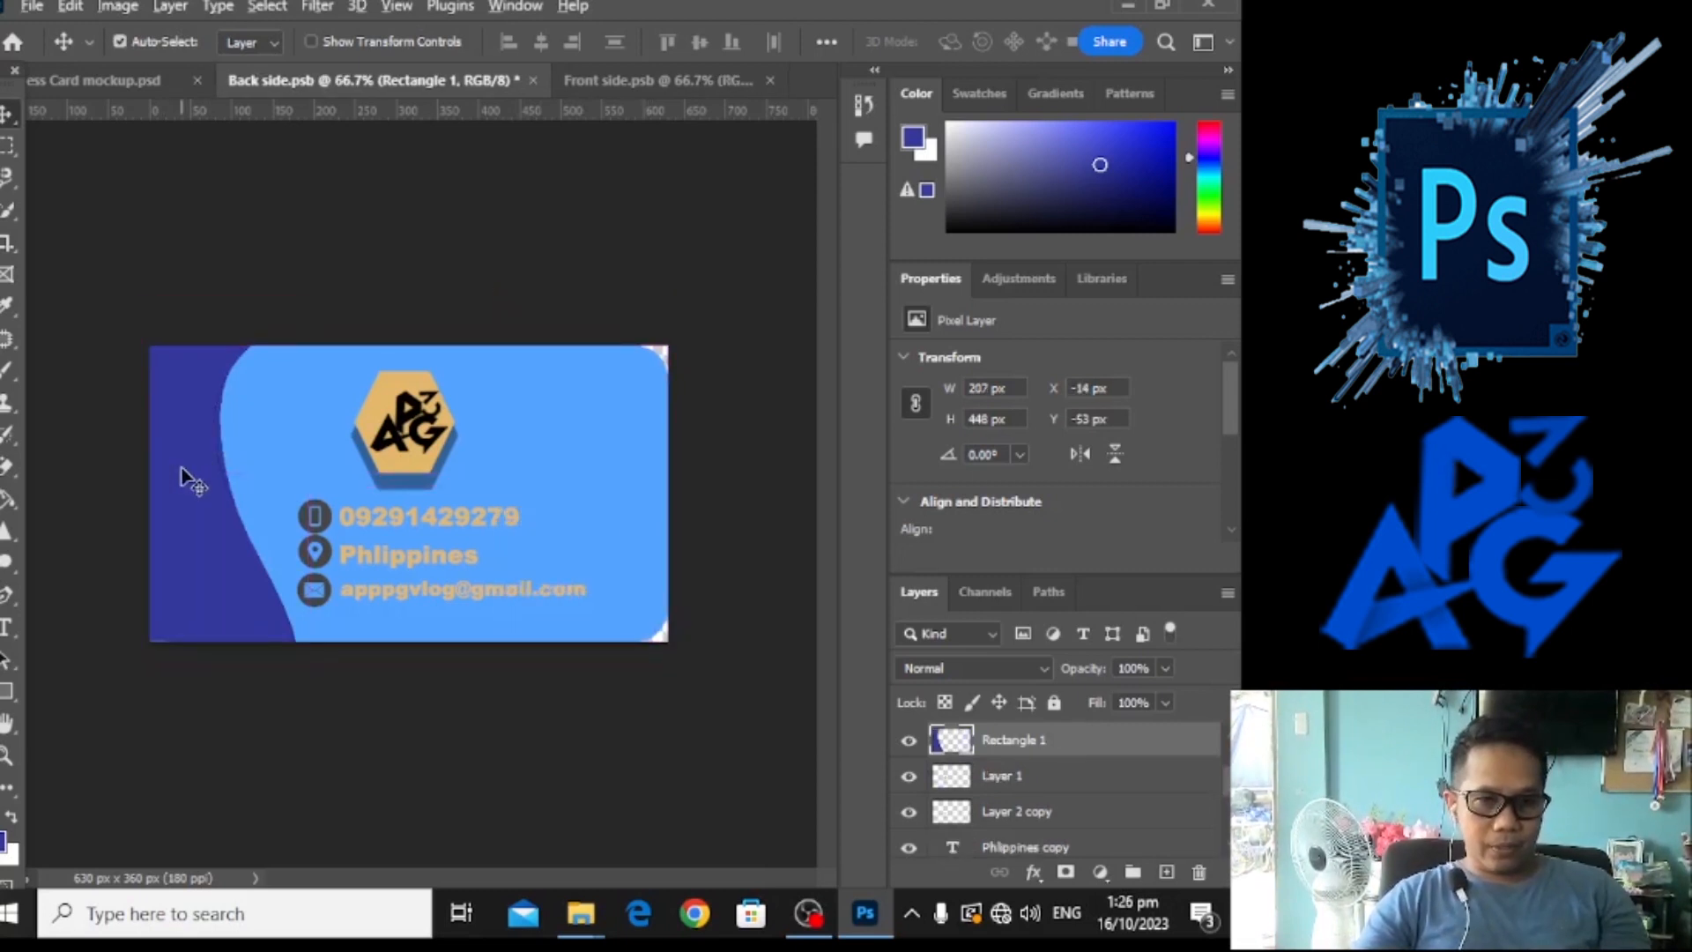
pyautogui.moveTo(214, 481); pyautogui.dragTo(574, 479)
pyautogui.rightClick(570, 469)
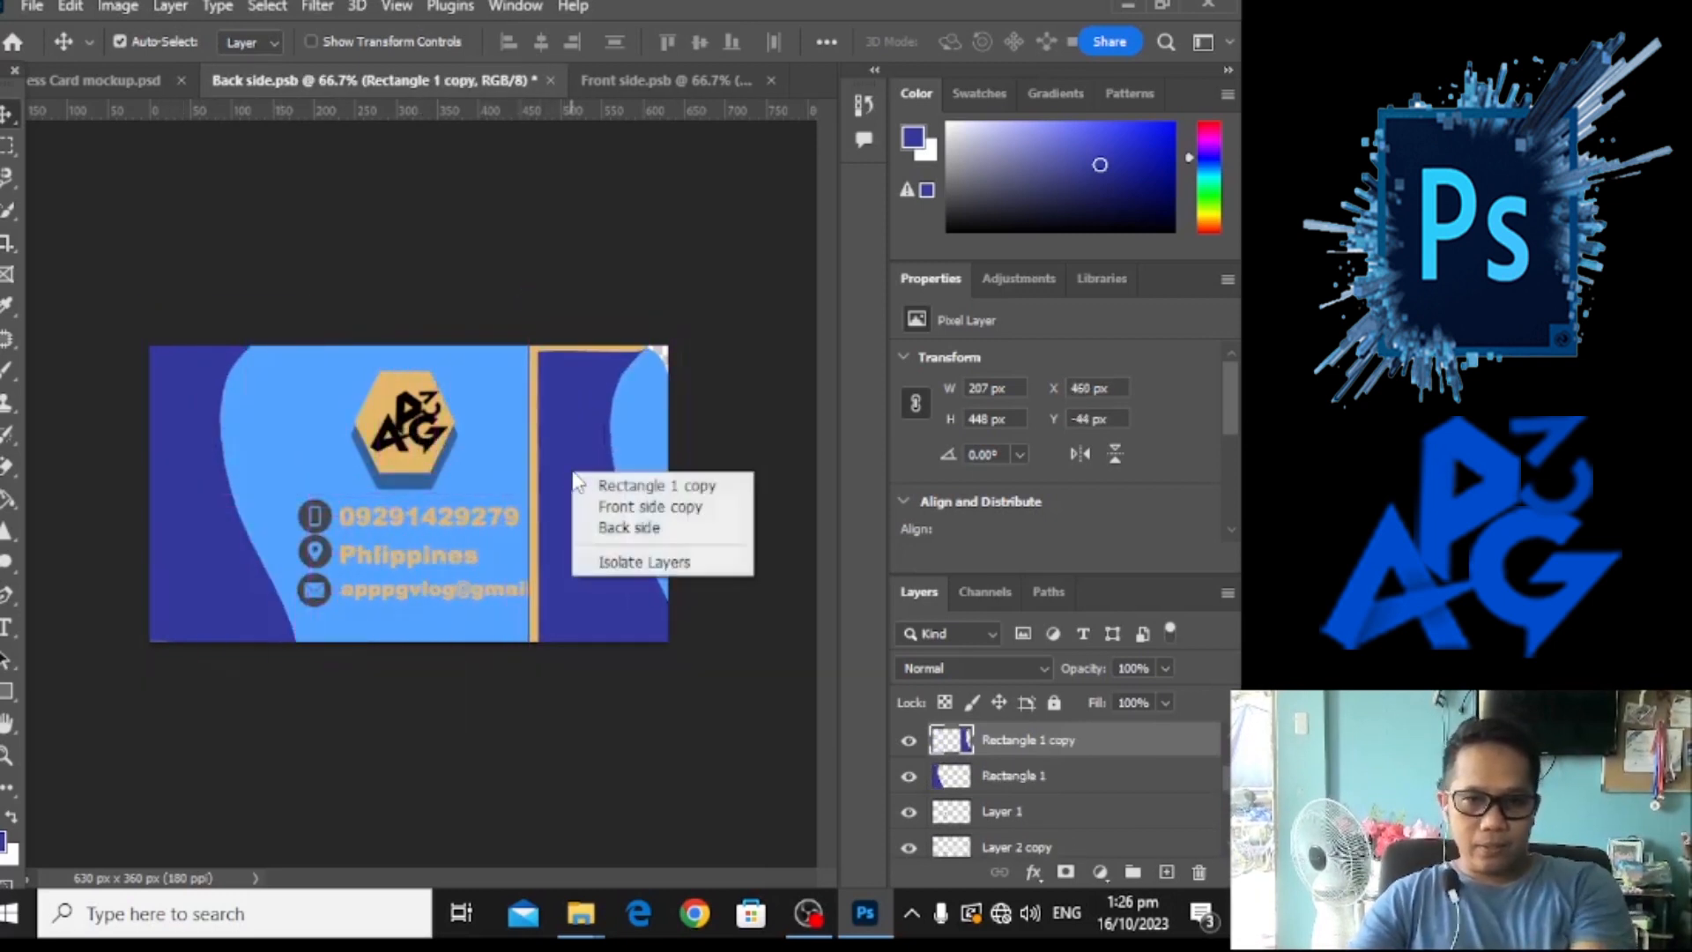
pyautogui.click(614, 462)
pyautogui.hotkey('ctrl', 't')
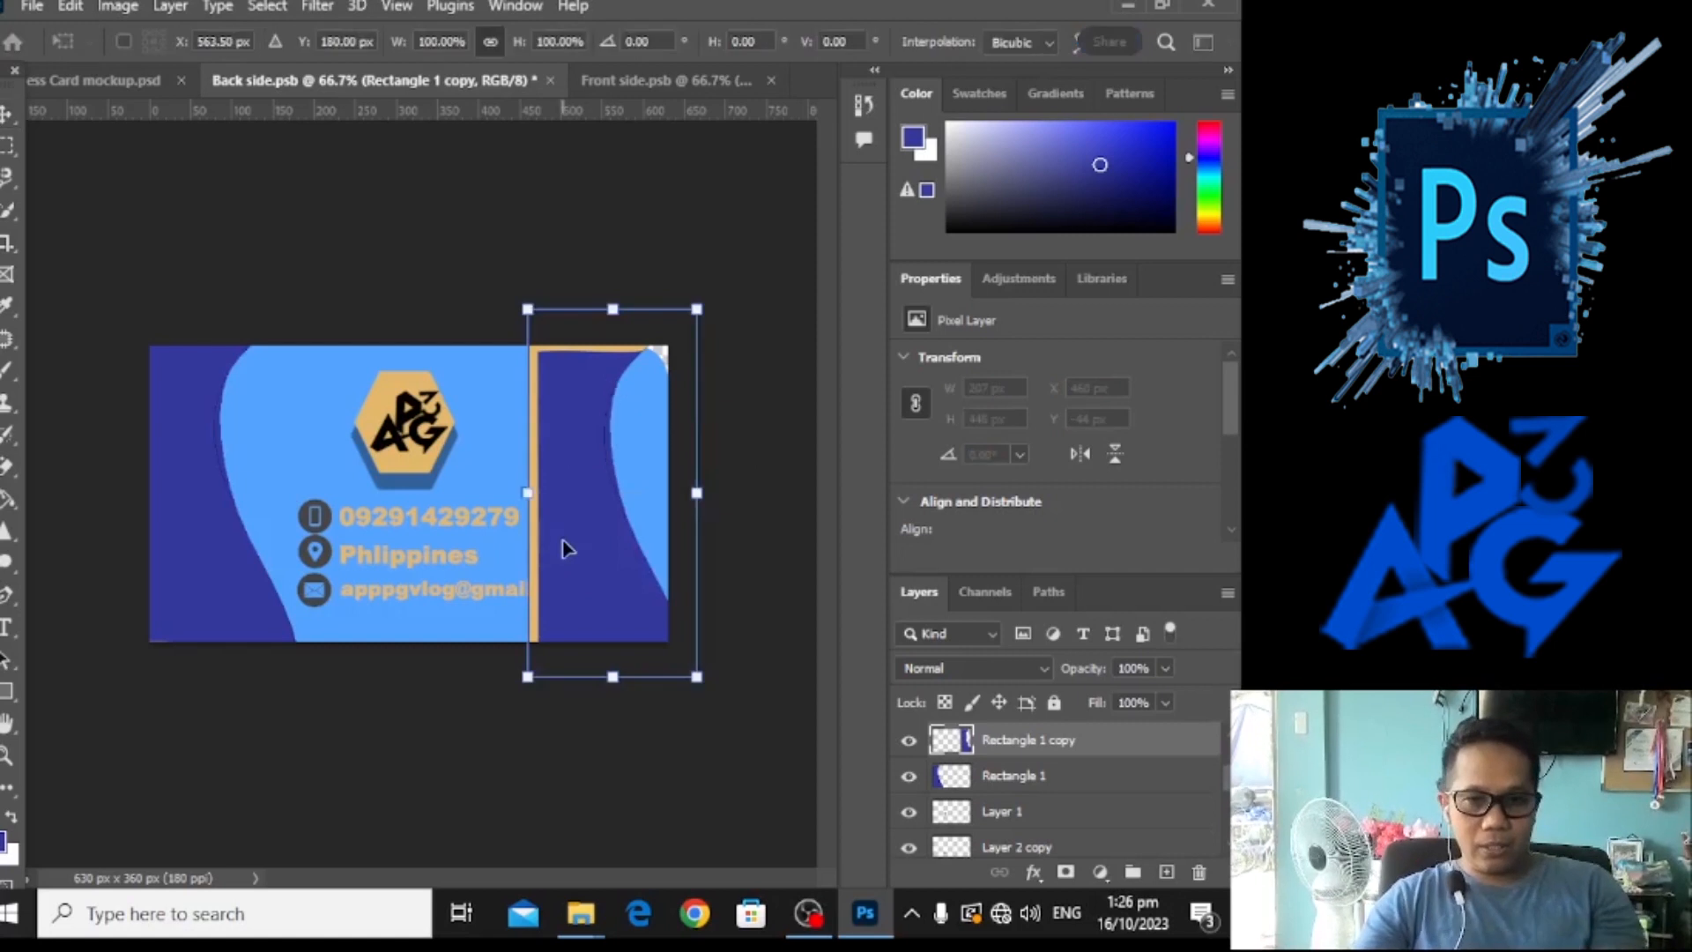
# Try mirroring the wave copy horizontally and raising it to Y 169.50 px.
pyautogui.rightClick(564, 541)
pyautogui.click(635, 505)
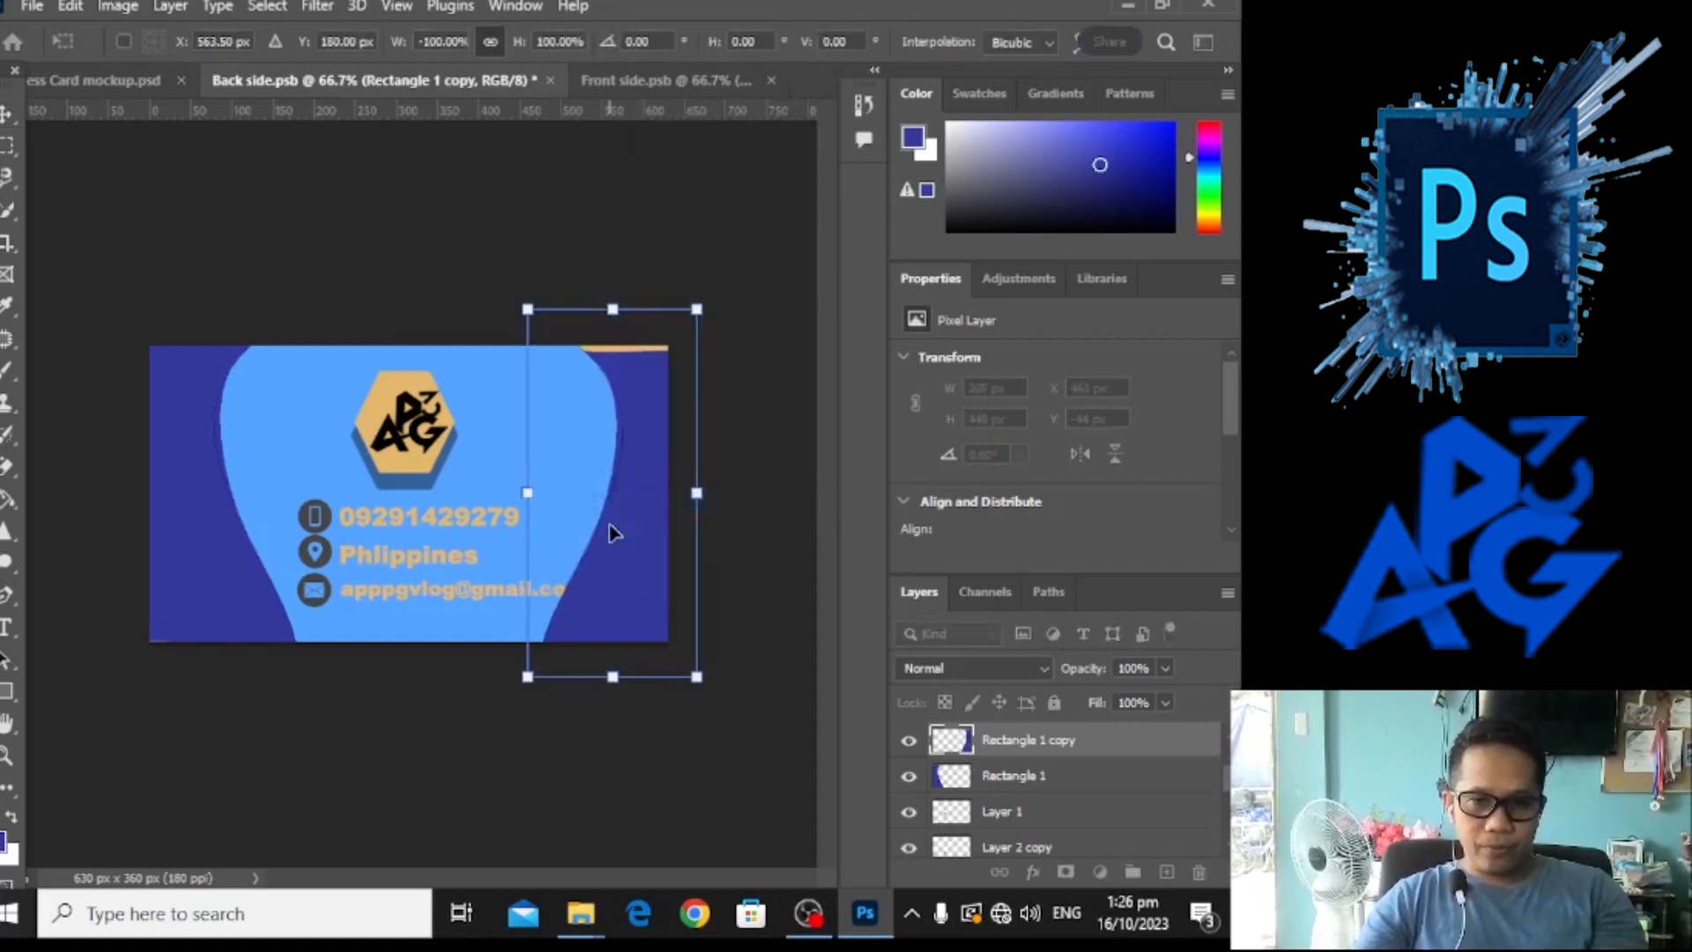
pyautogui.press('Up')
pyautogui.press('Up')
pyautogui.press('Up')
pyautogui.press('Up')
pyautogui.press('Up')
pyautogui.press('Up')
pyautogui.press('Up')
pyautogui.press('Up')
pyautogui.press('Up')
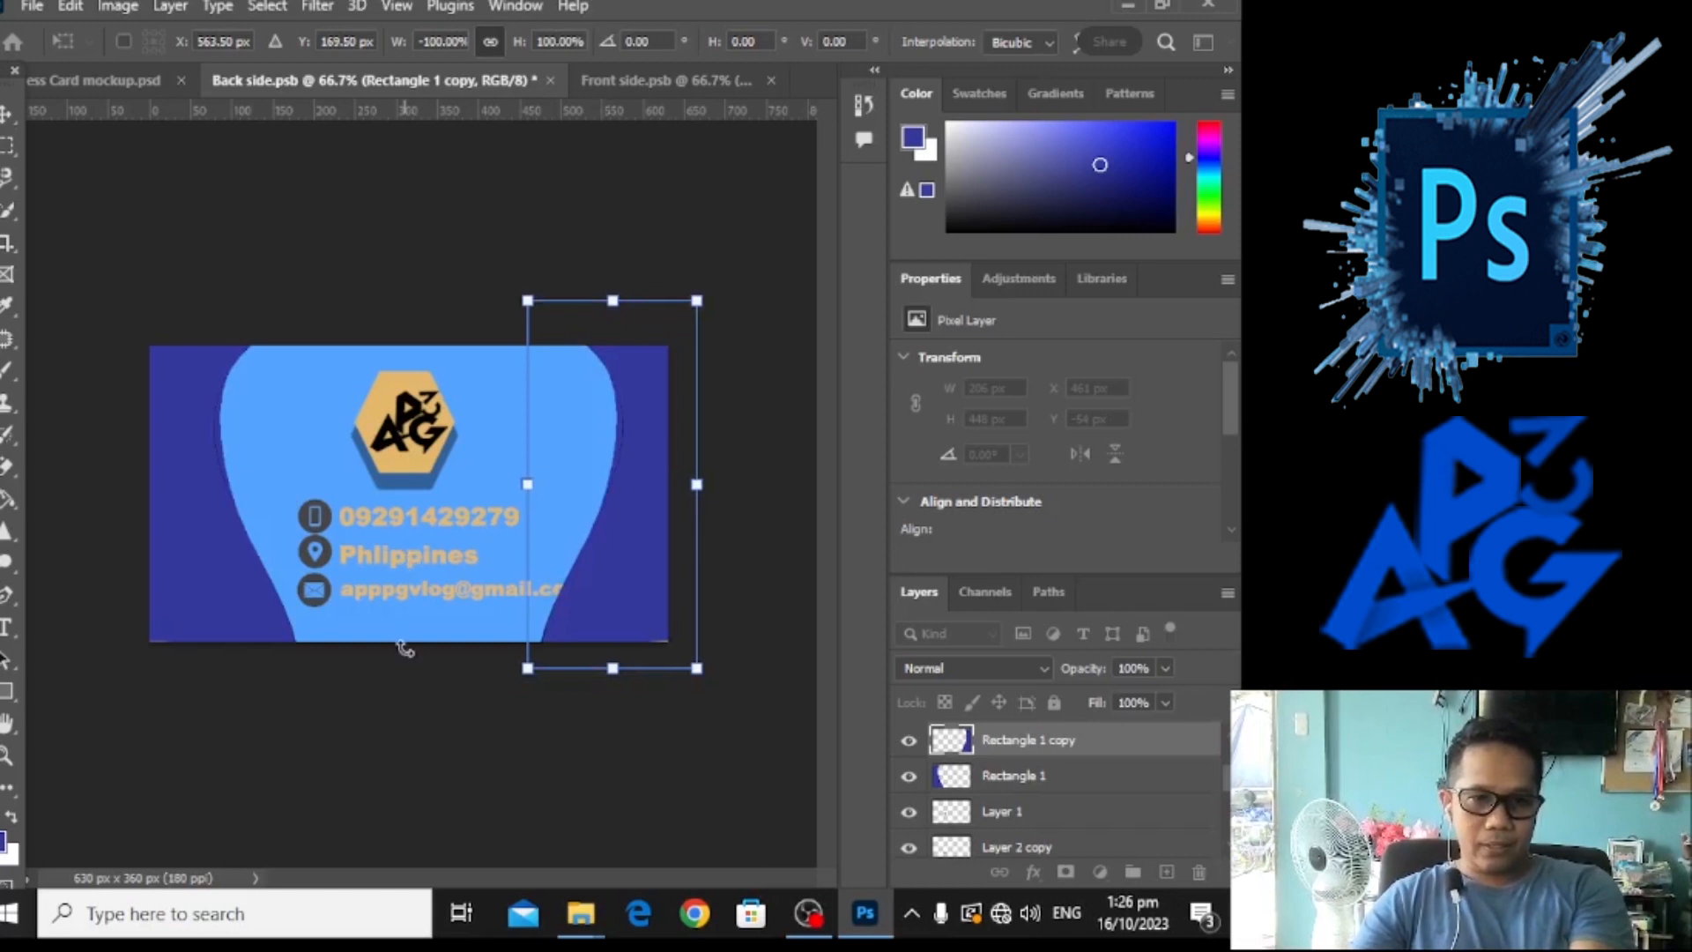
# Try shifting the mirrored wave copy right to X 605.50 px, Y 171.00 px, and undo the flip and moves.
pyautogui.press('Right')
pyautogui.press('Right')
pyautogui.press('Right')
pyautogui.press('Right')
pyautogui.press('Right')
pyautogui.press('Right')
pyautogui.press('Right')
pyautogui.press('Right')
pyautogui.press('Right')
pyautogui.press('Right')
pyautogui.press('Right')
pyautogui.press('Right')
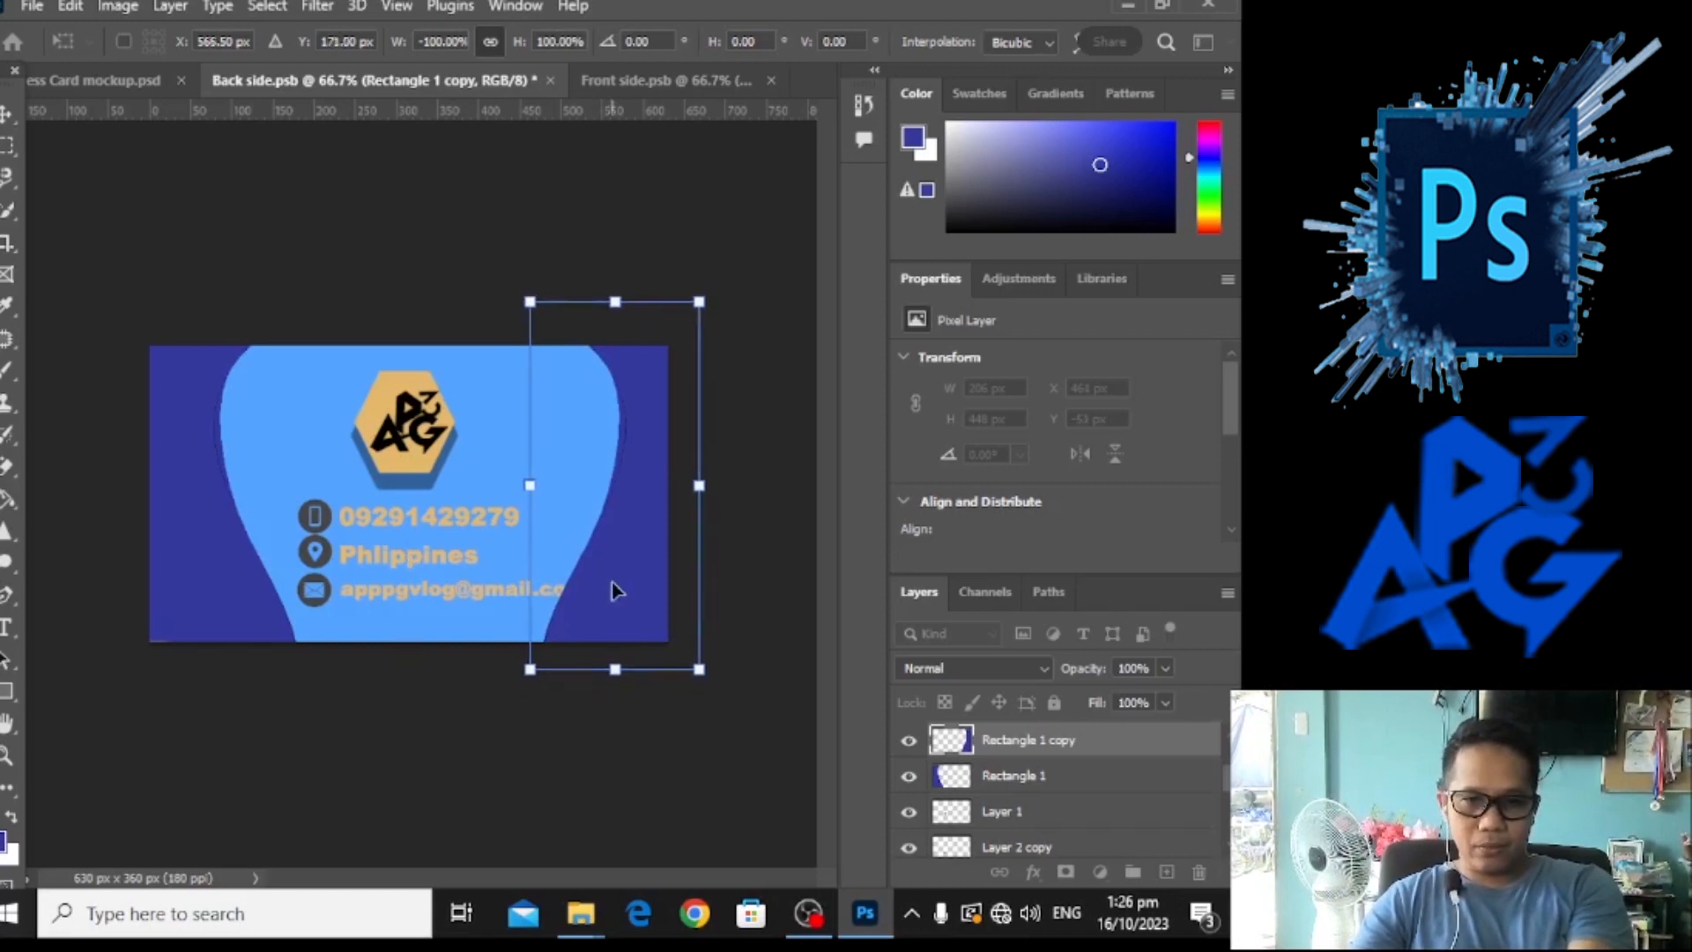
pyautogui.press('Right')
pyautogui.press('Right')
pyautogui.press('Right')
pyautogui.press('Right')
pyautogui.press('Right')
pyautogui.press('Right')
pyautogui.press('Right')
pyautogui.press('Right')
pyautogui.press('Right')
pyautogui.press('Right')
pyautogui.press('Right')
pyautogui.press('Right')
pyautogui.press('Right')
pyautogui.press('Right')
pyautogui.press('Right')
pyautogui.press('Right')
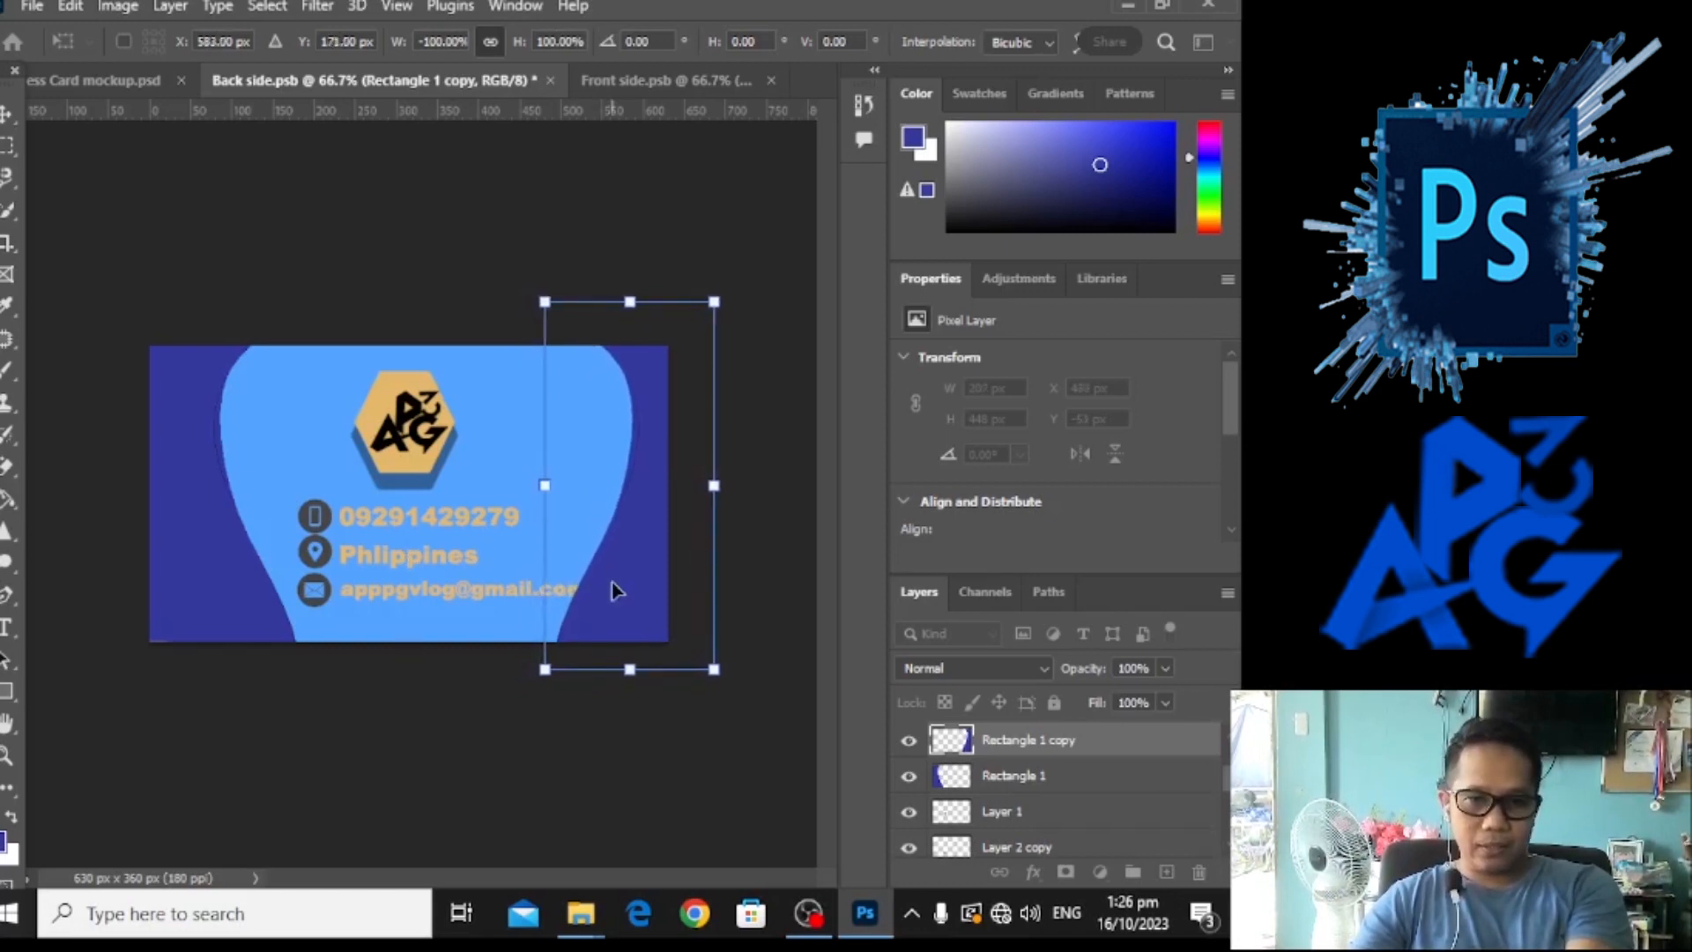
pyautogui.press('Right')
pyautogui.press('Right')
pyautogui.press('Right')
pyautogui.press('Right')
pyautogui.press('Right')
pyautogui.press('Right')
pyautogui.press('Right')
pyautogui.press('Right')
pyautogui.press('Right')
pyautogui.press('Right')
pyautogui.press('Right')
pyautogui.press('Right')
pyautogui.press('Right')
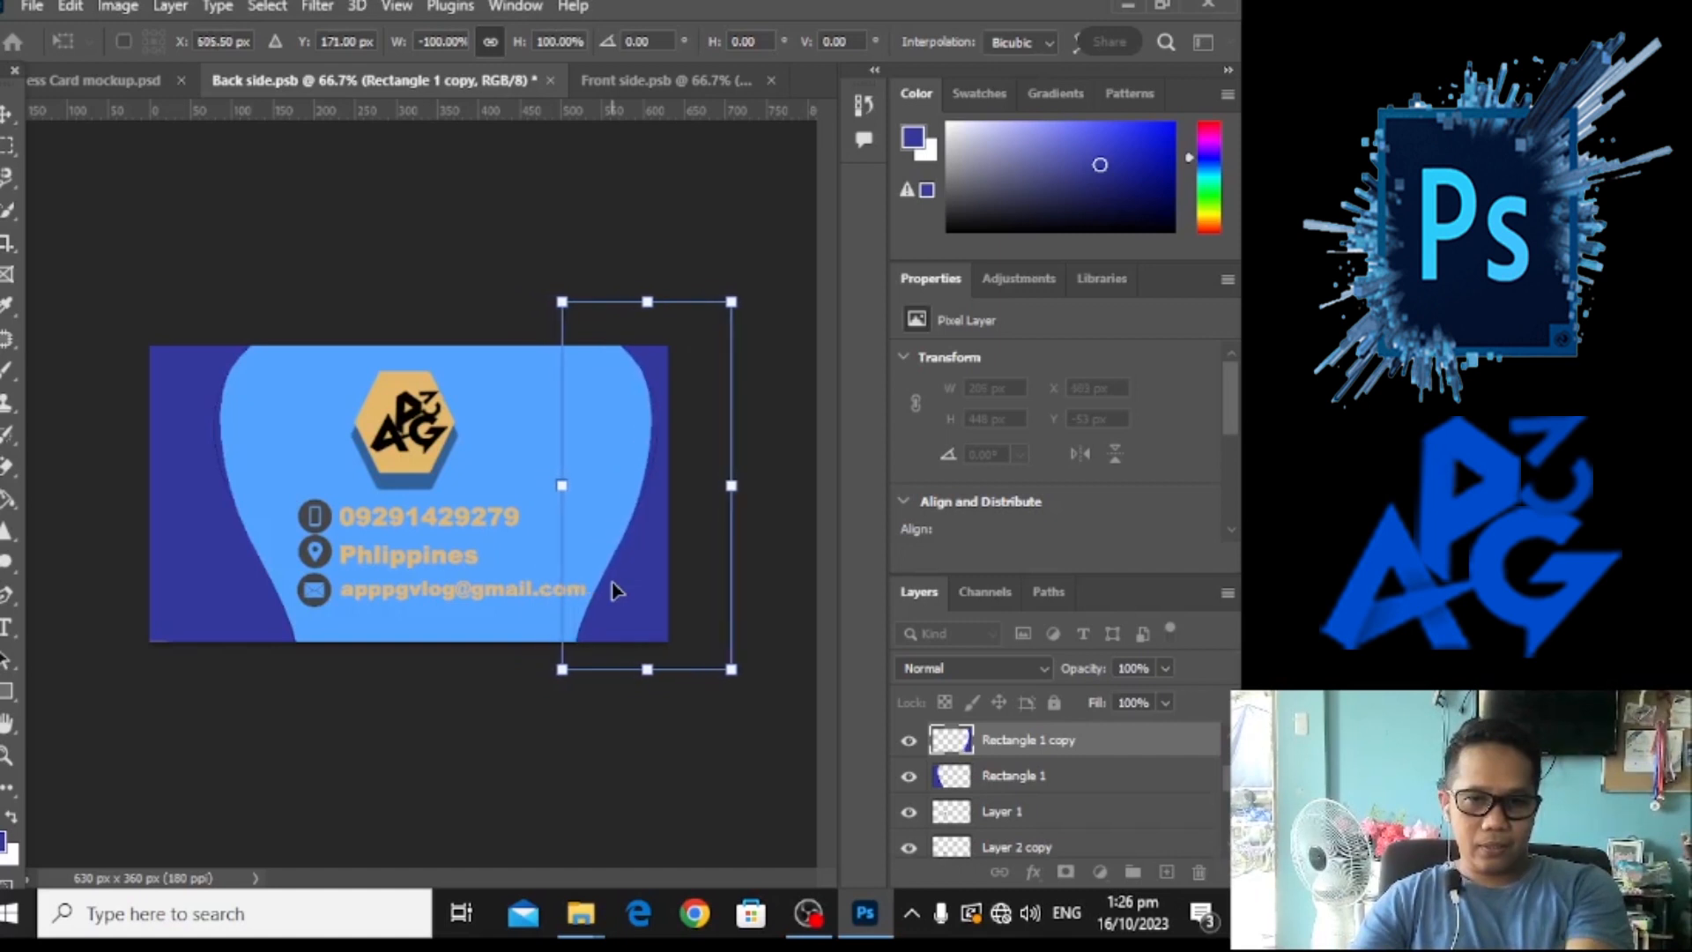
pyautogui.hotkey('ctrl', 'z')
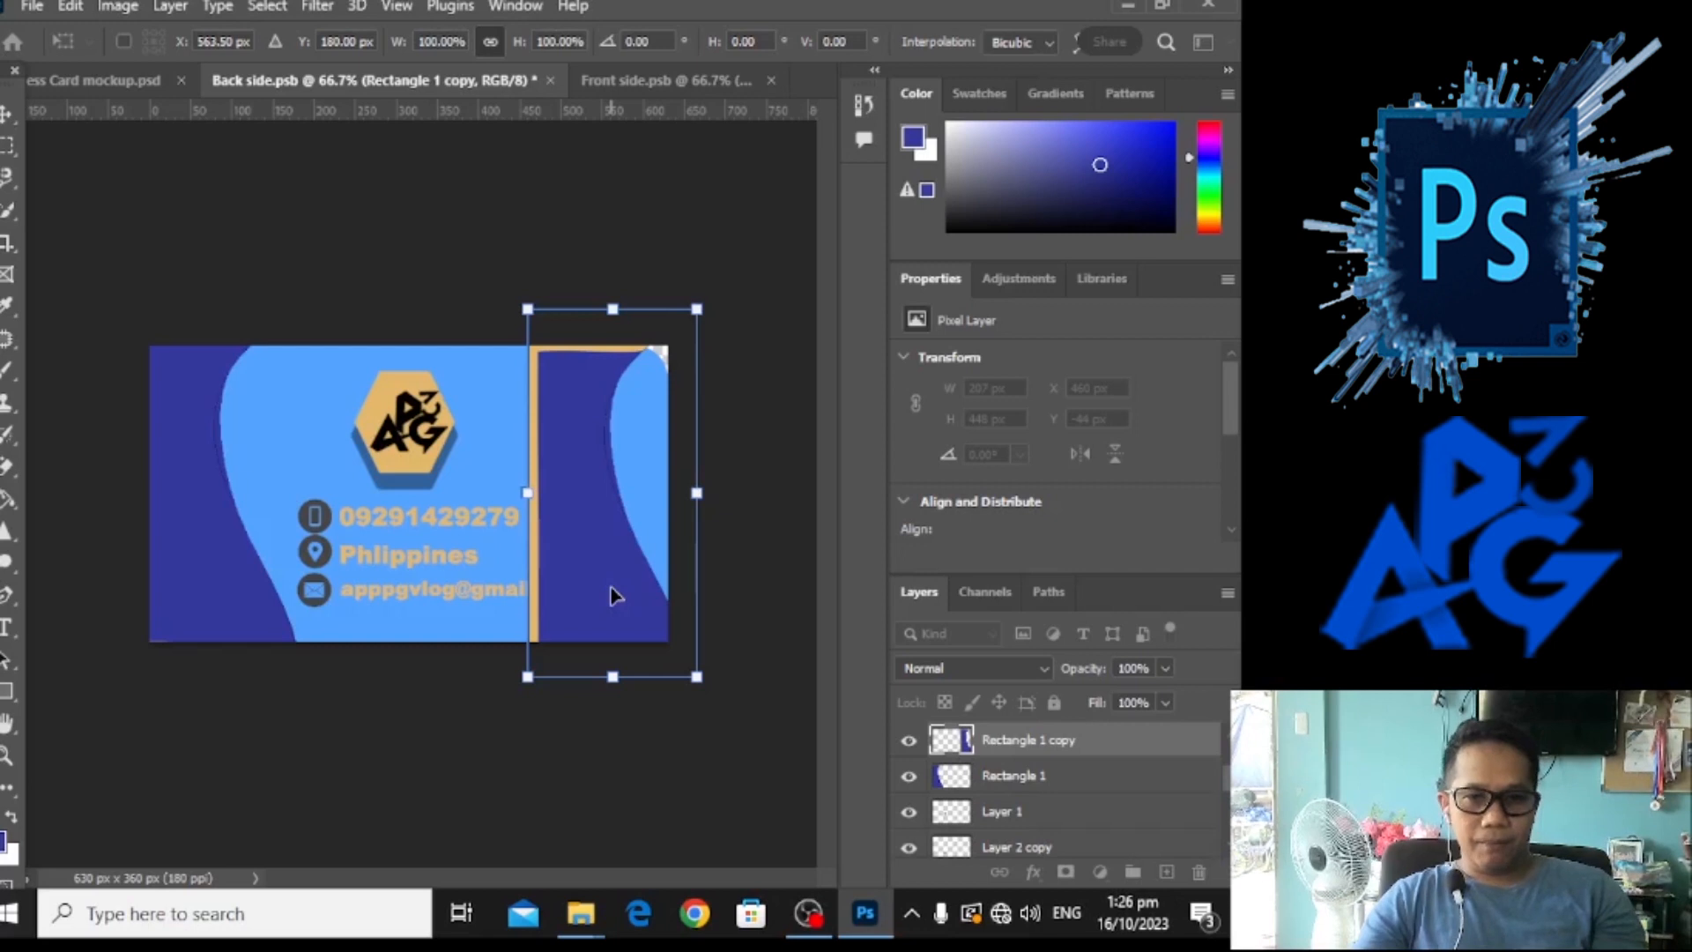
# Try flipping the wave copy vertically and undo the flip.
pyautogui.rightClick(609, 583)
pyautogui.click(640, 573)
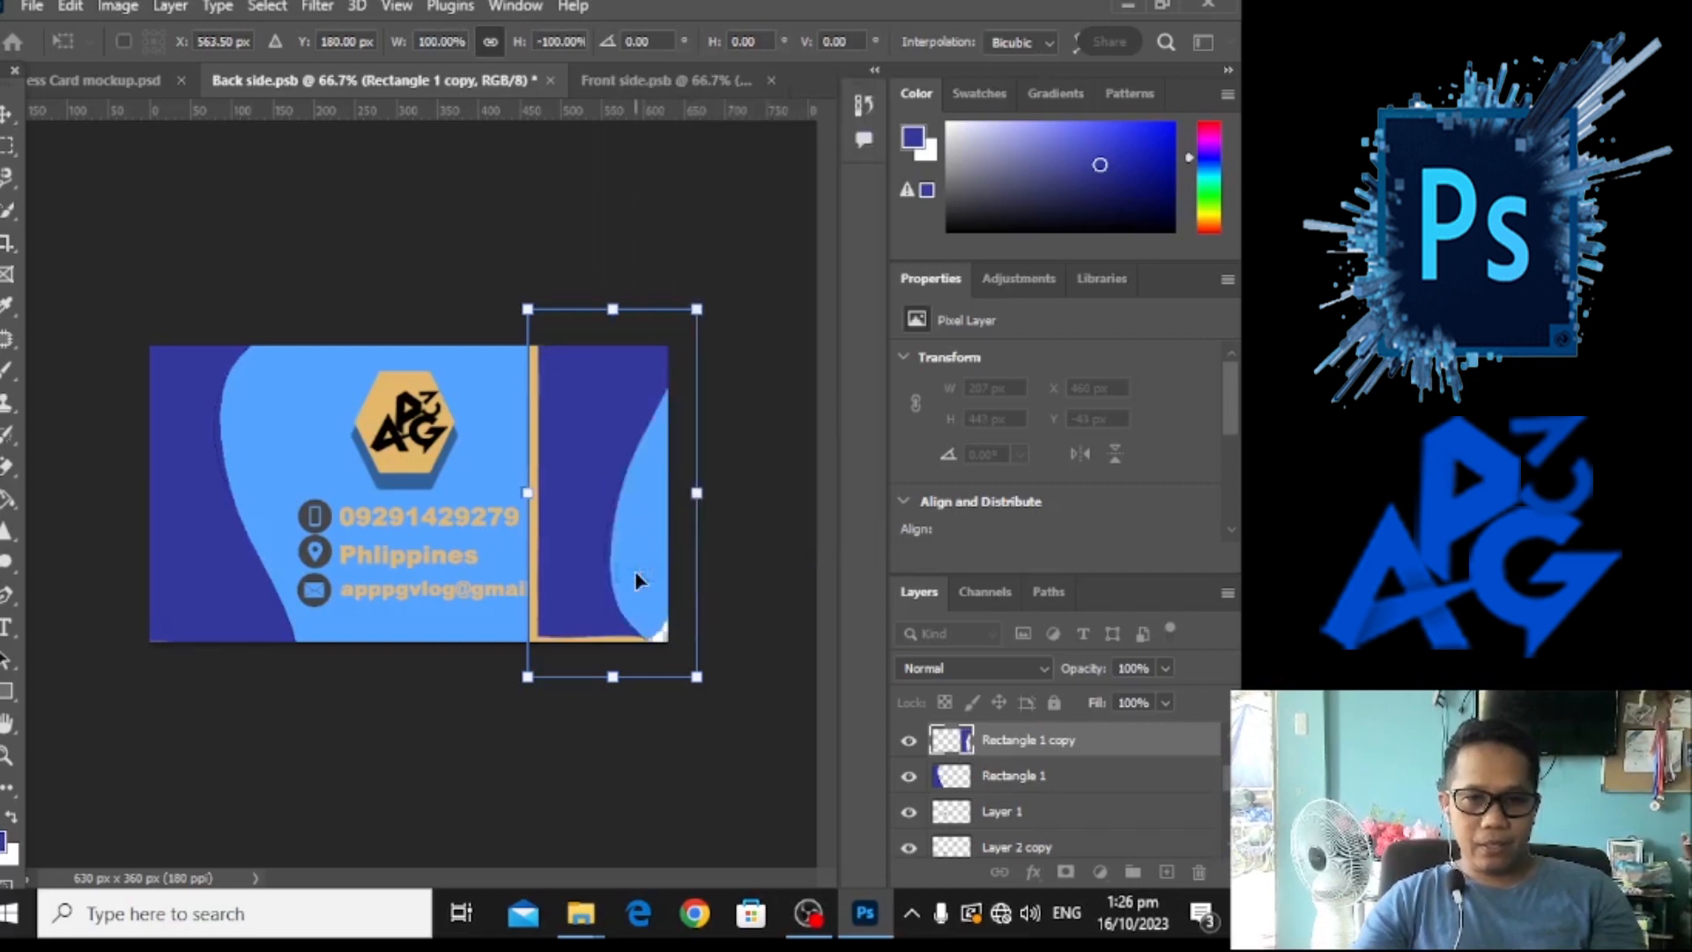
pyautogui.hotkey('ctrl', 'z')
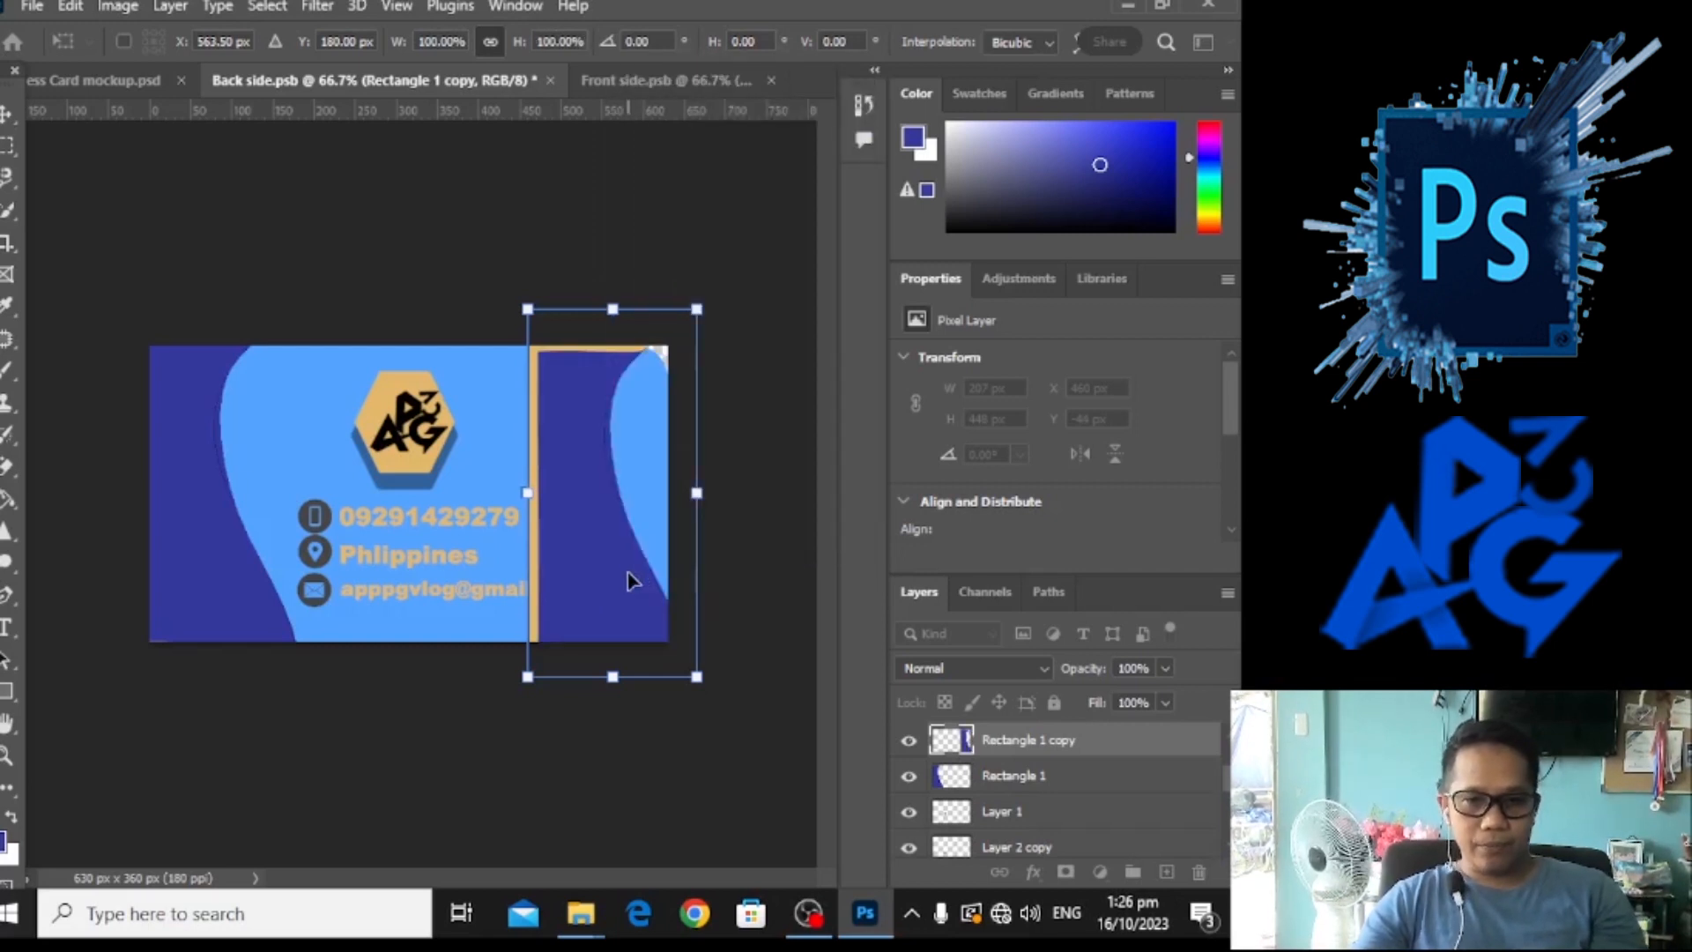
# Flip the wave copy horizontally and nudge it up to Y 169.50 px to cover the card's upper edge.
pyautogui.rightClick(629, 580)
pyautogui.click(684, 537)
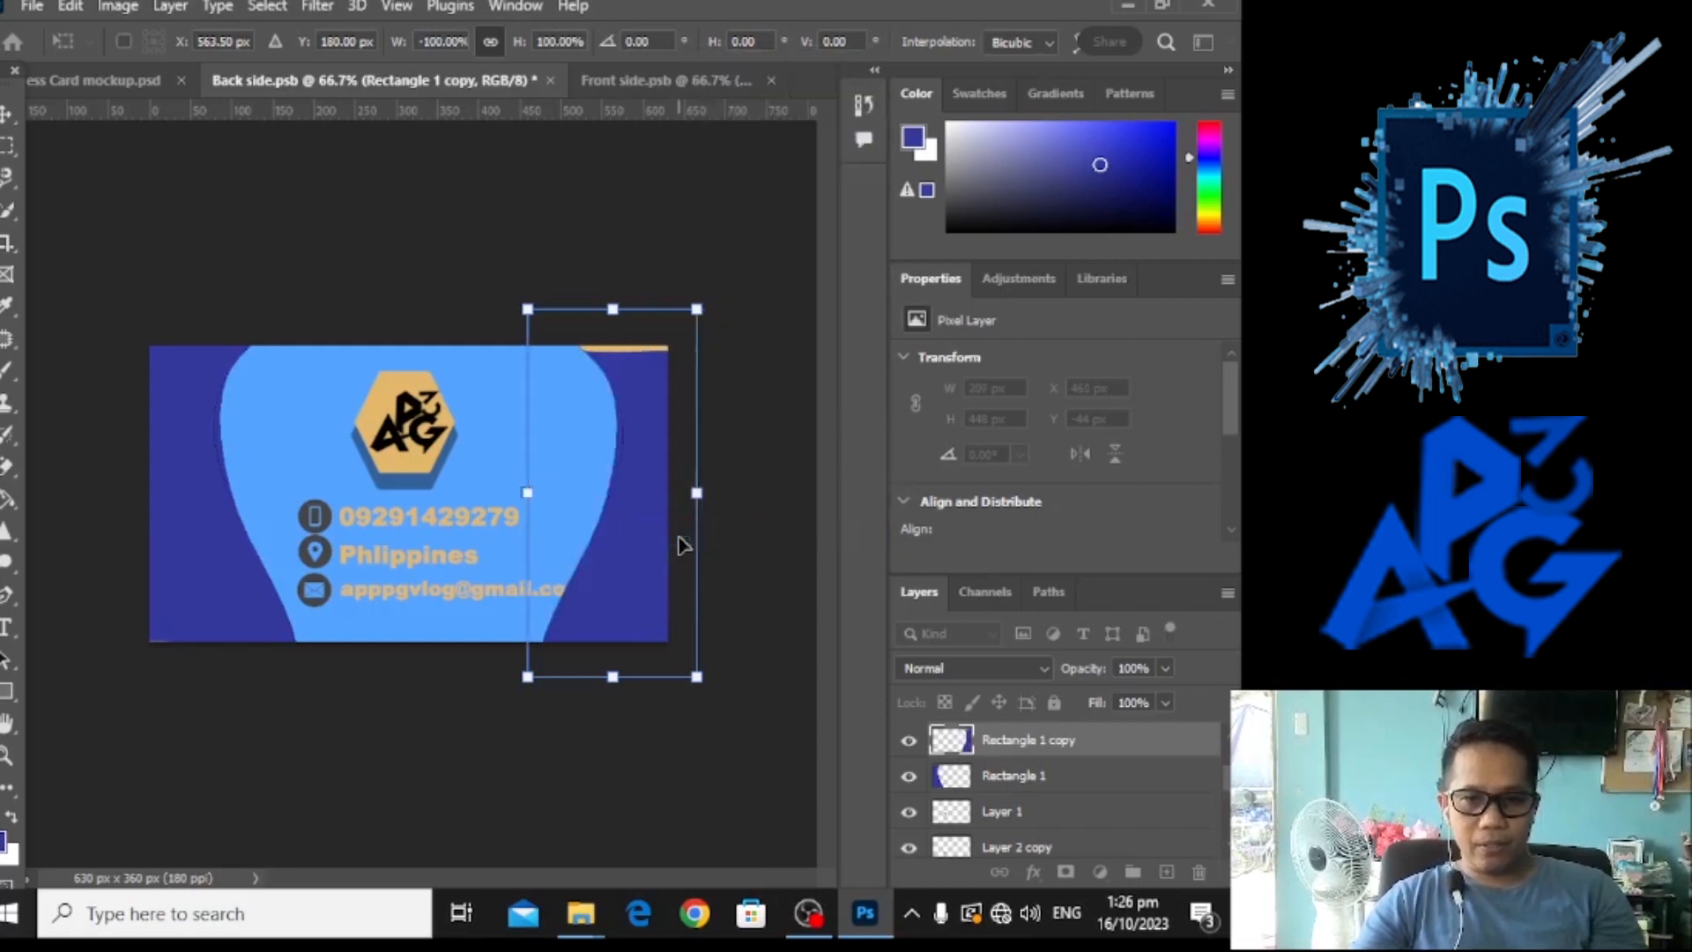
pyautogui.press('Up')
pyautogui.press('Up')
pyautogui.press('Up')
pyautogui.press('Up')
pyautogui.press('Up')
pyautogui.press('Up')
pyautogui.press('Up')
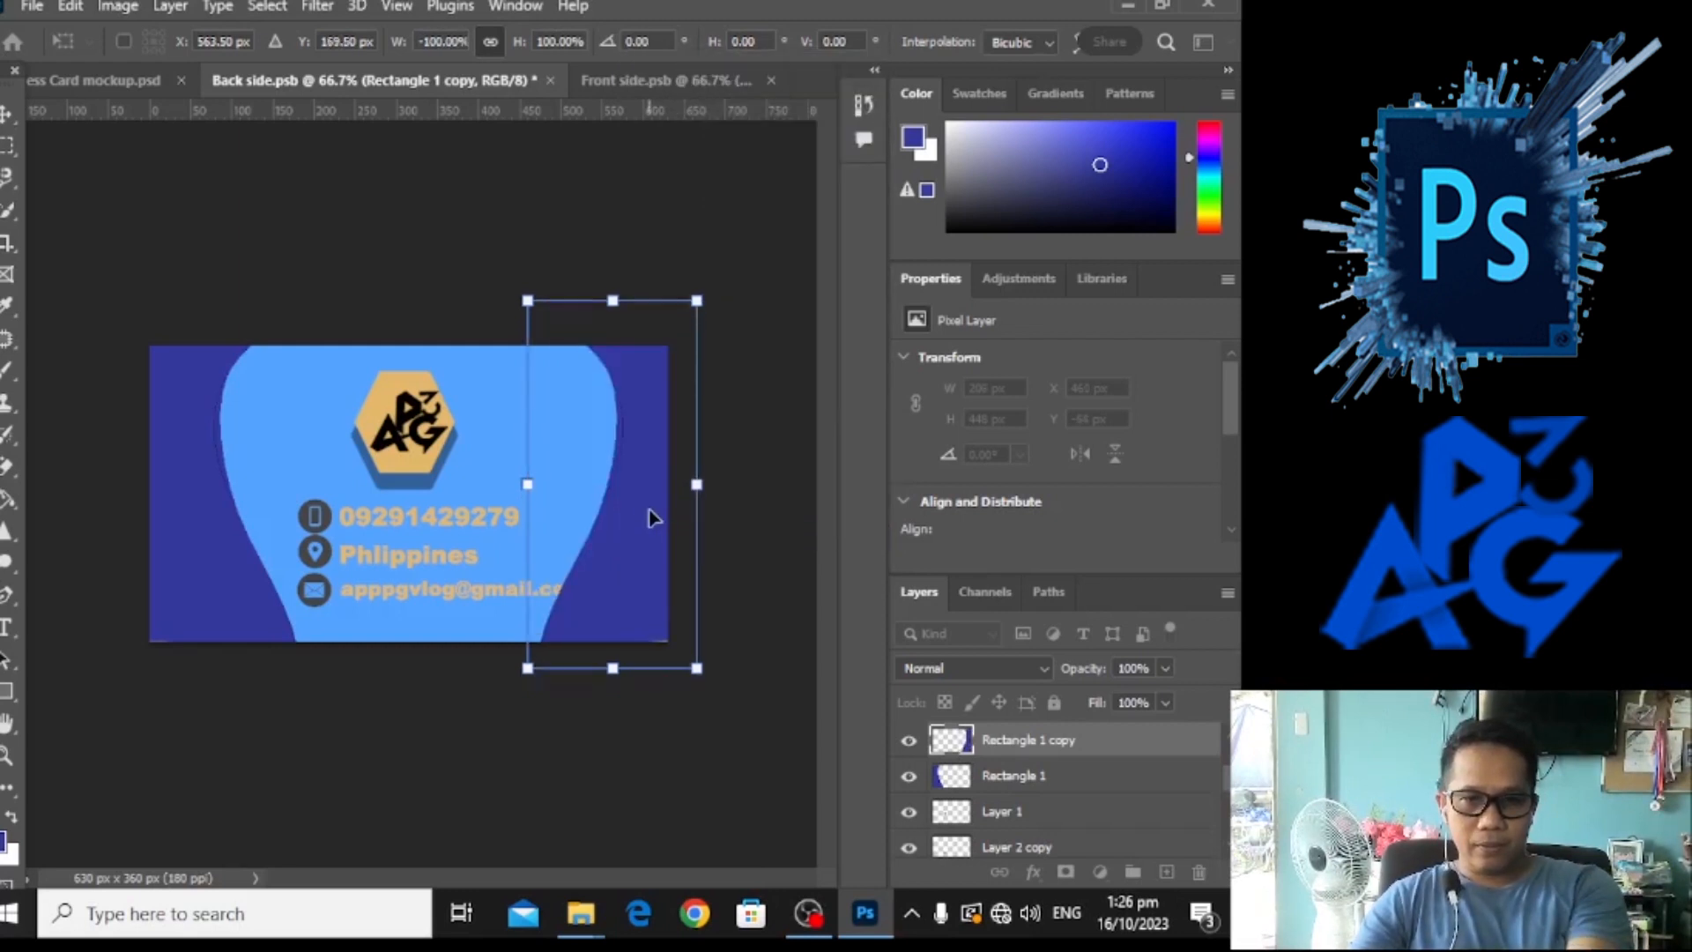
# Move the flipped wave copy to X 601.00 px and Y 171.00 px and apply the transformation.
pyautogui.press('Down')
pyautogui.press('Right')
pyautogui.press('Right')
pyautogui.press('Right')
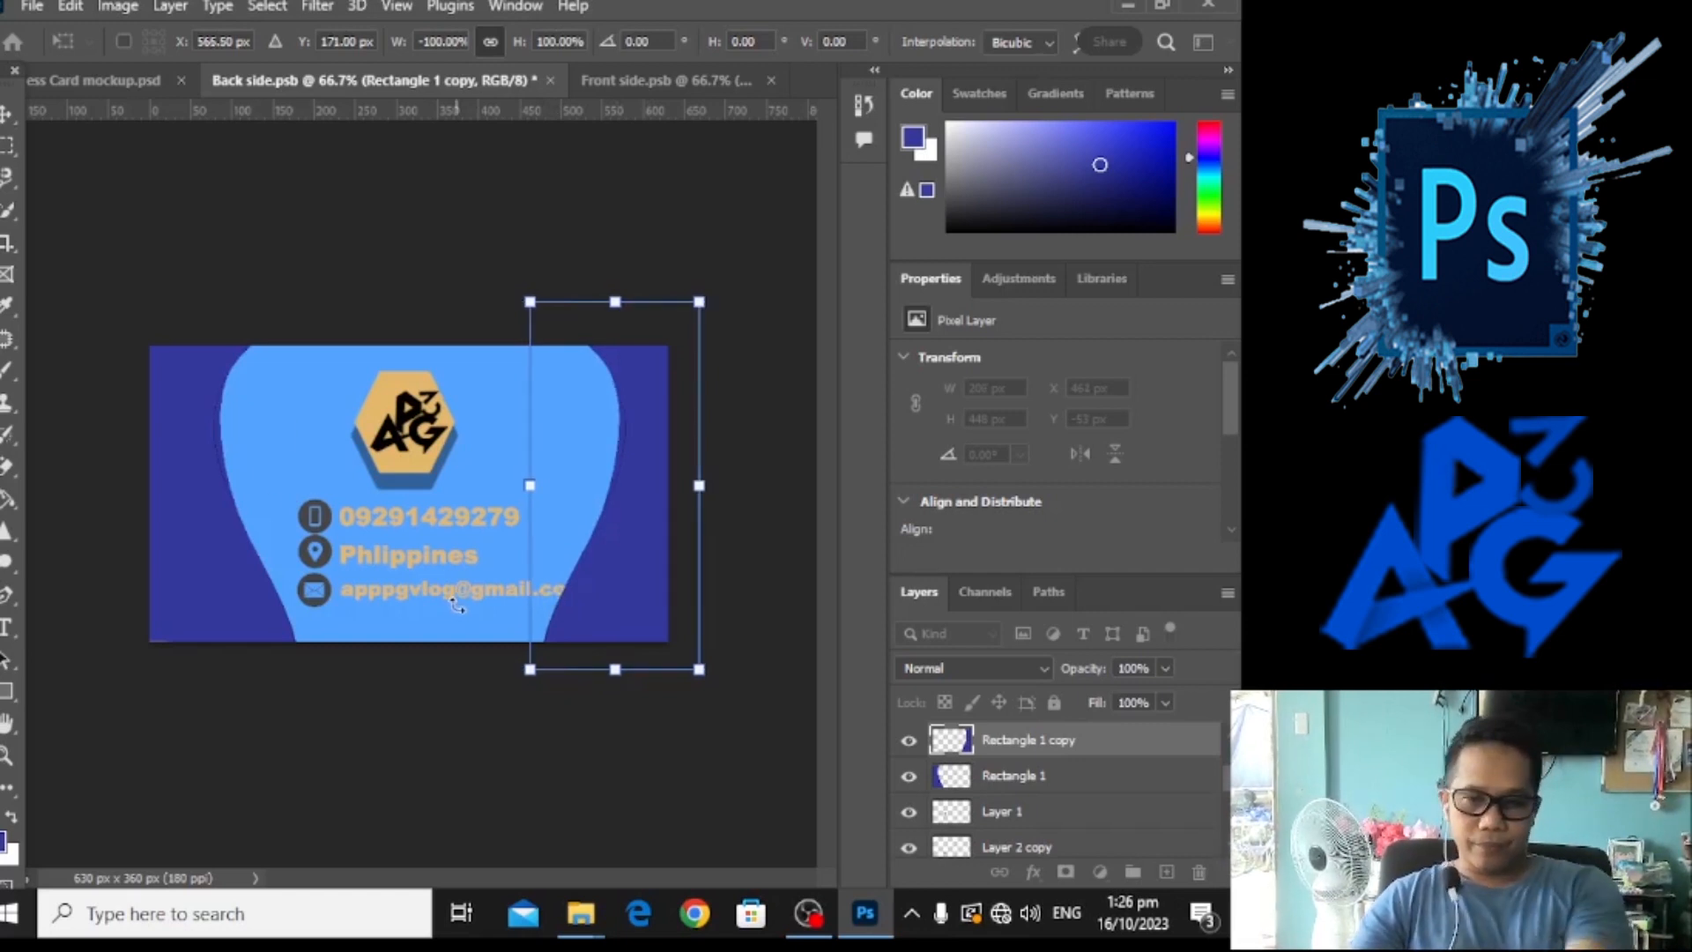
pyautogui.press('Right')
pyautogui.press('Right')
pyautogui.press('Right')
pyautogui.press('Right')
pyautogui.press('Right')
pyautogui.press('Right')
pyautogui.press('Right')
pyautogui.press('Right')
pyautogui.press('Right')
pyautogui.press('Right')
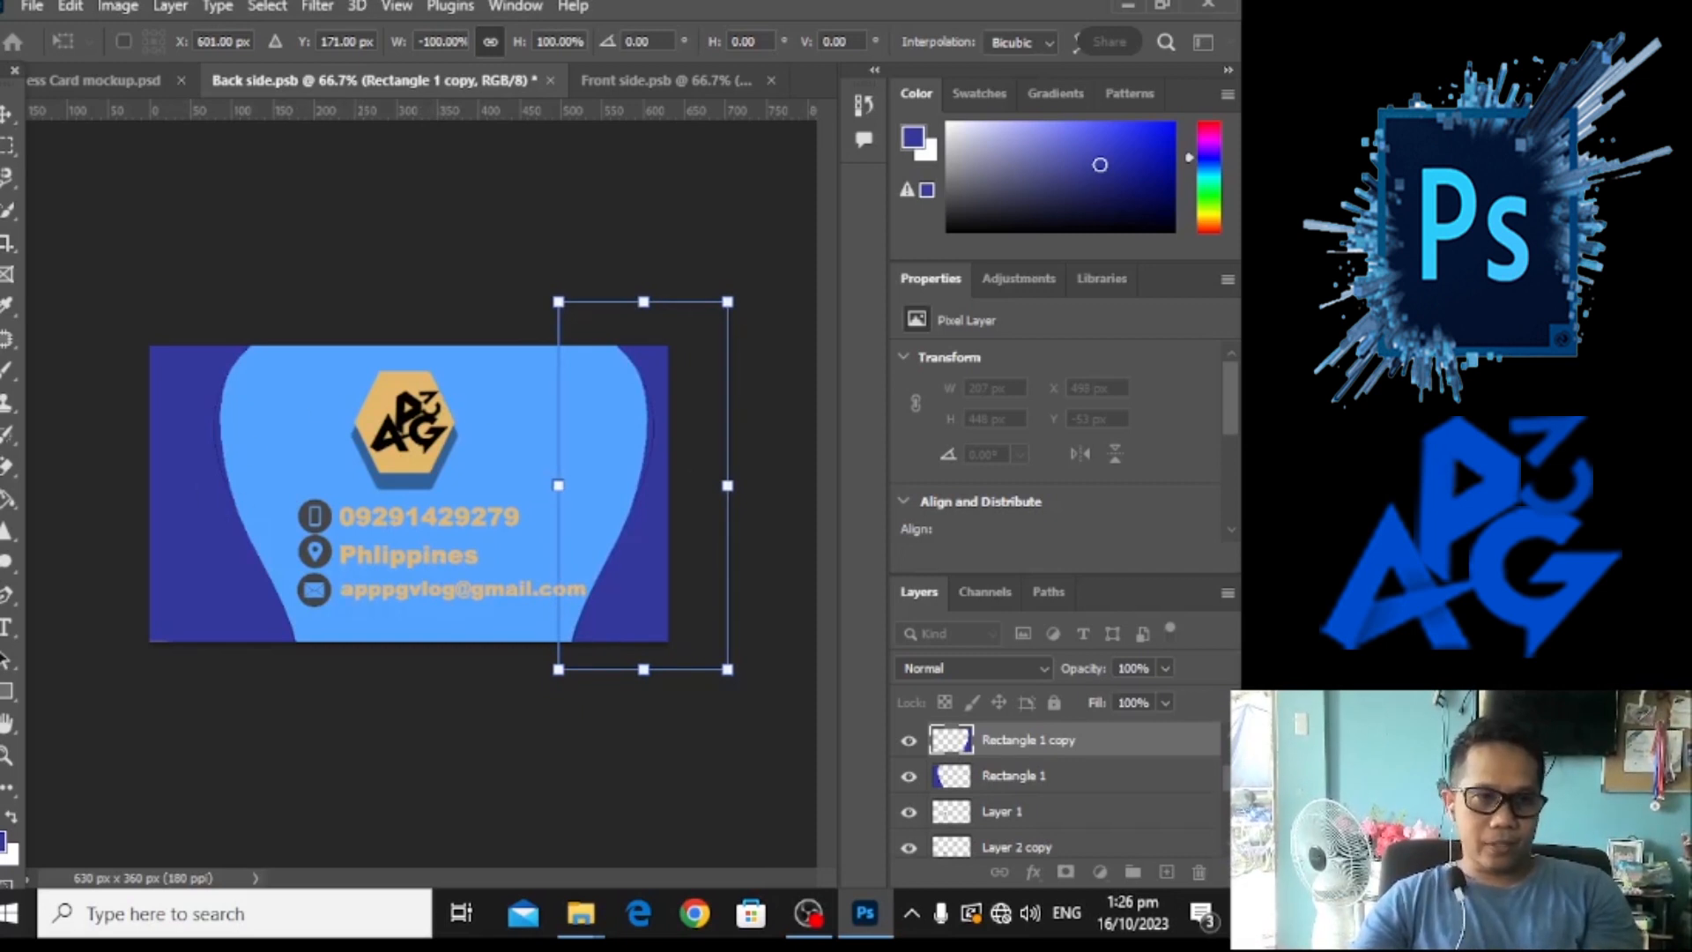
pyautogui.press('Return')
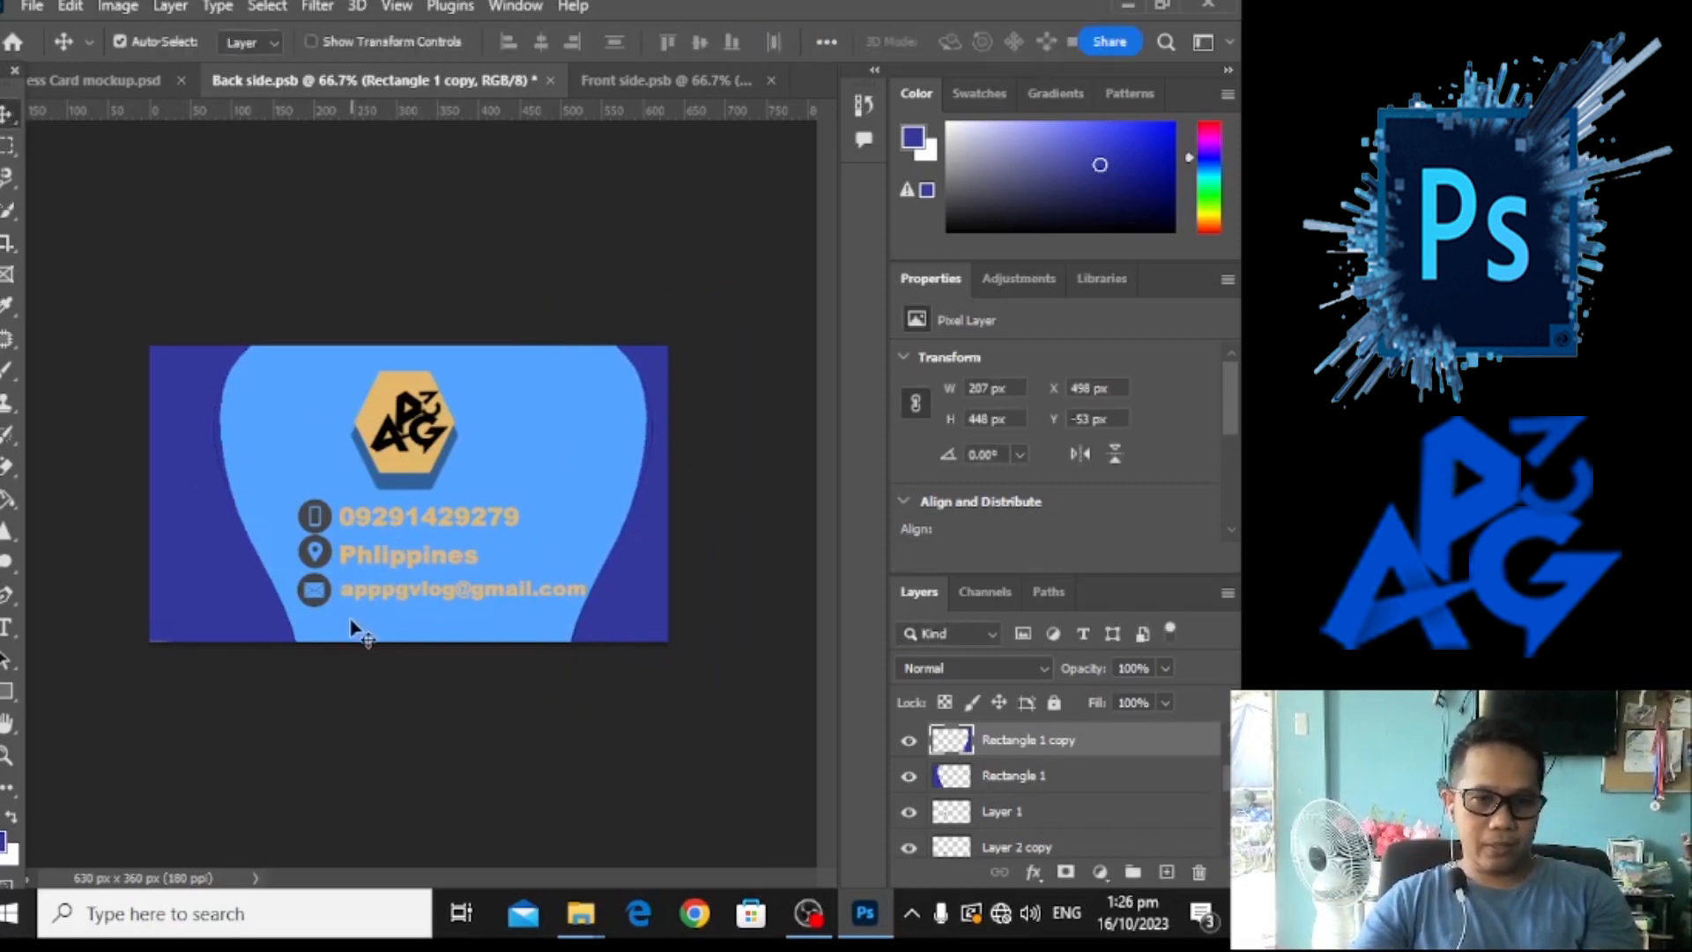
# Shift the applied wave copy back left to X 438 px, keeping the card's right edge fully covered.
pyautogui.press('Left')
pyautogui.press('Left')
pyautogui.press('Left')
pyautogui.press('Left')
pyautogui.press('Left')
pyautogui.press('Left')
pyautogui.press('Left')
pyautogui.press('Left')
pyautogui.press('Left')
pyautogui.press('Left')
pyautogui.press('Left')
pyautogui.press('Left')
pyautogui.press('Left')
pyautogui.press('Left')
pyautogui.press('Left')
pyautogui.press('Left')
pyautogui.press('Left')
pyautogui.press('Left')
pyautogui.press('Left')
pyautogui.press('Left')
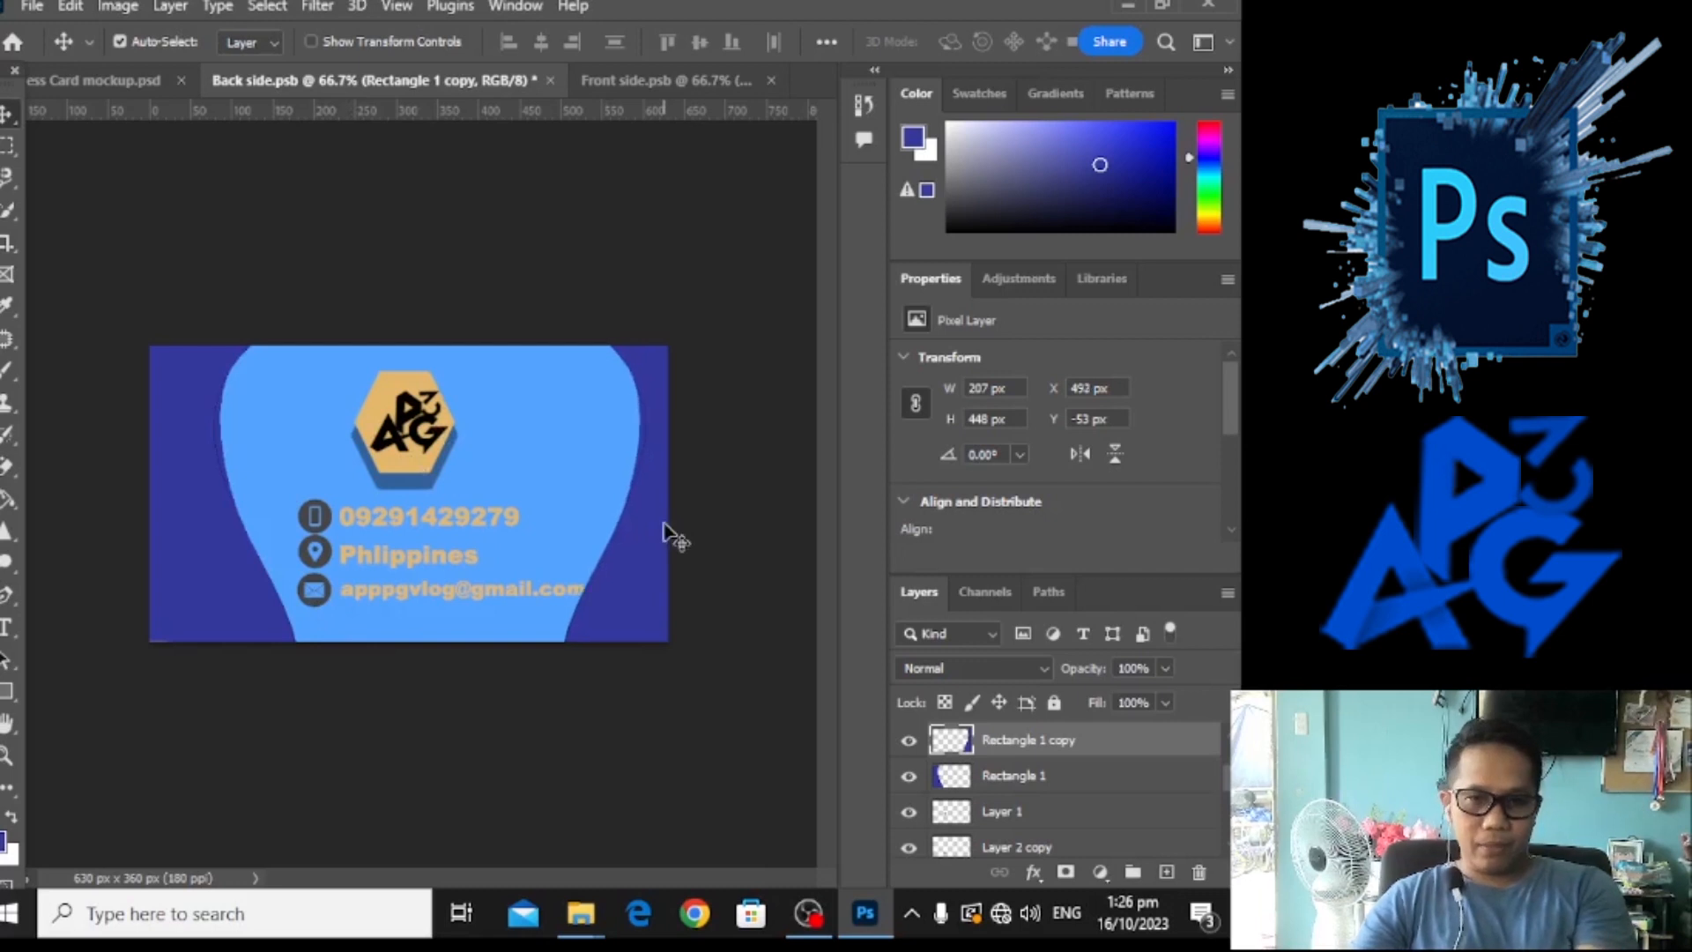
pyautogui.press('Left')
pyautogui.press('Left')
pyautogui.press('Left')
pyautogui.press('Left')
pyautogui.press('Left')
pyautogui.press('Left')
pyautogui.press('Left')
pyautogui.press('Left')
pyautogui.press('Left')
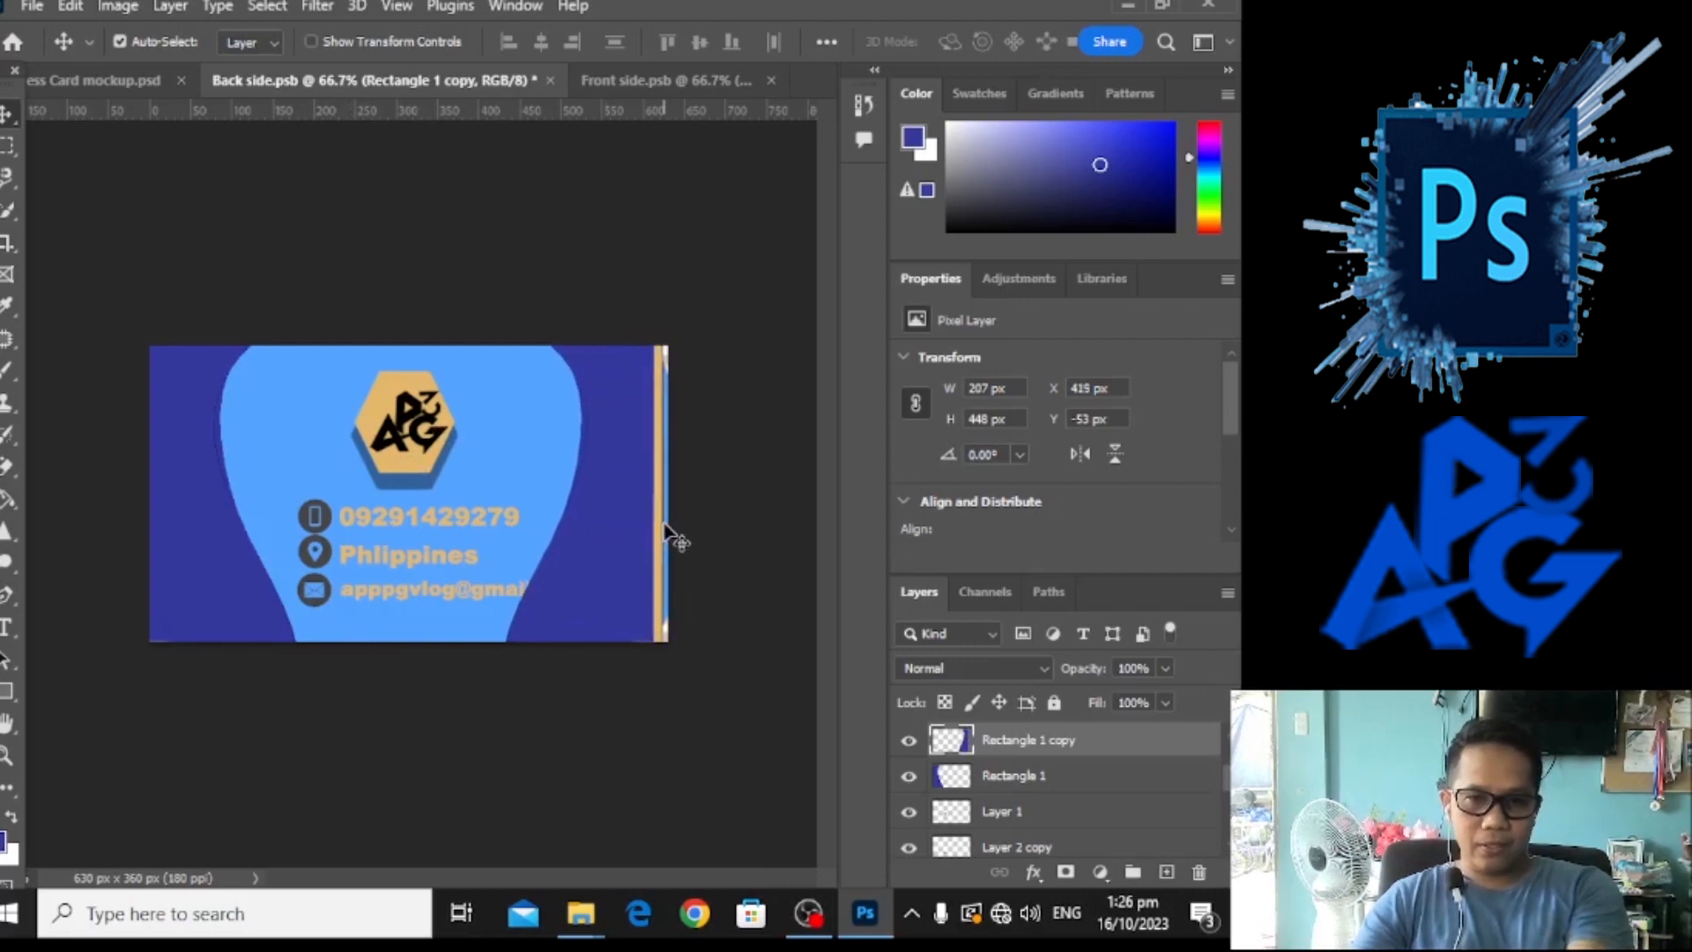
pyautogui.press('Right')
pyautogui.press('Right')
pyautogui.press('Right')
pyautogui.press('Right')
pyautogui.press('Right')
pyautogui.press('Right')
pyautogui.press('Right')
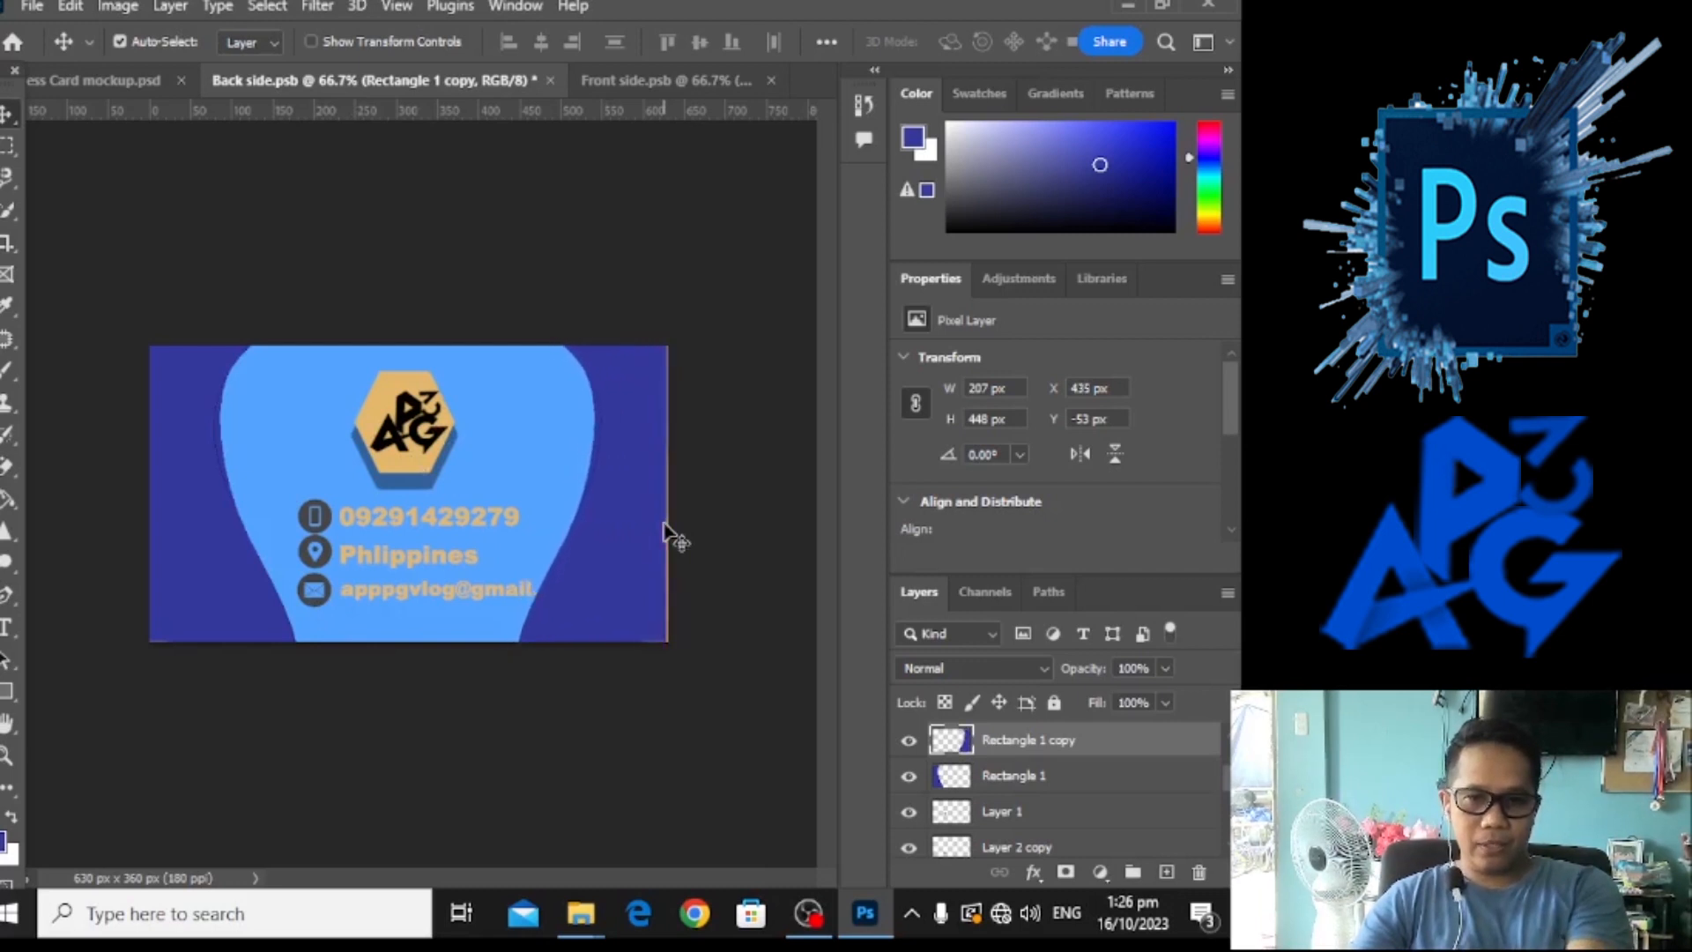
# Scale the e-mail text down to about 76% so it fits between the waves, and nudge it down beside its icon.
pyautogui.click(394, 600)
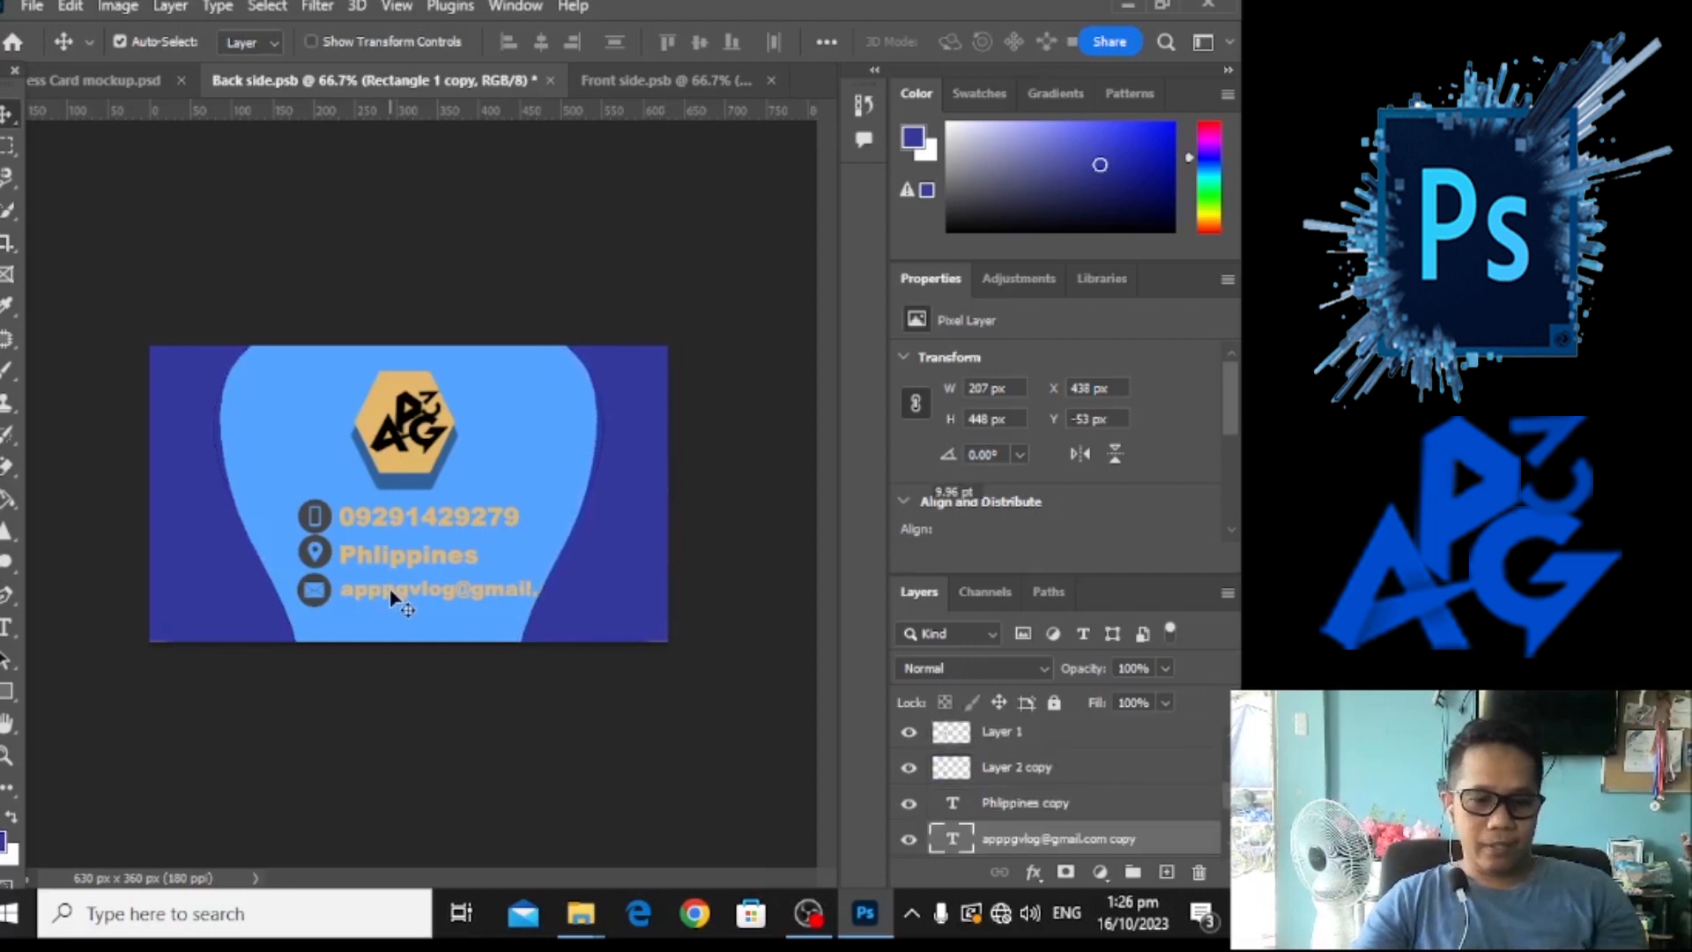
pyautogui.hotkey('ctrl', 't')
pyautogui.moveTo(583, 608); pyautogui.dragTo(526, 595)
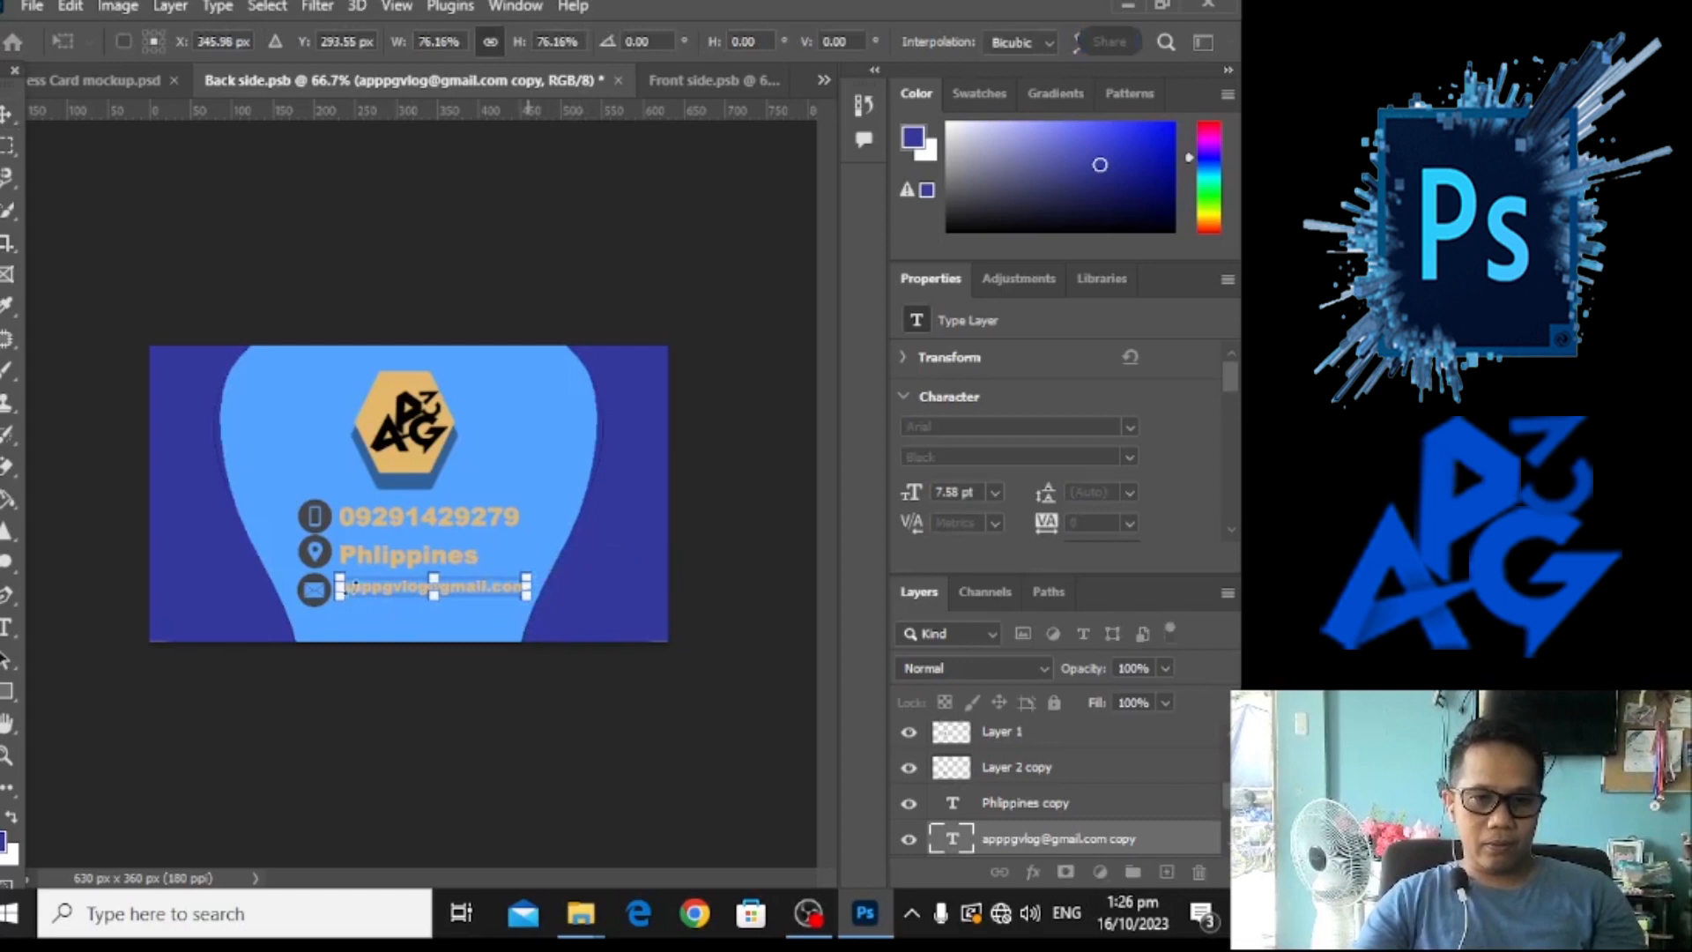
pyautogui.press('Return')
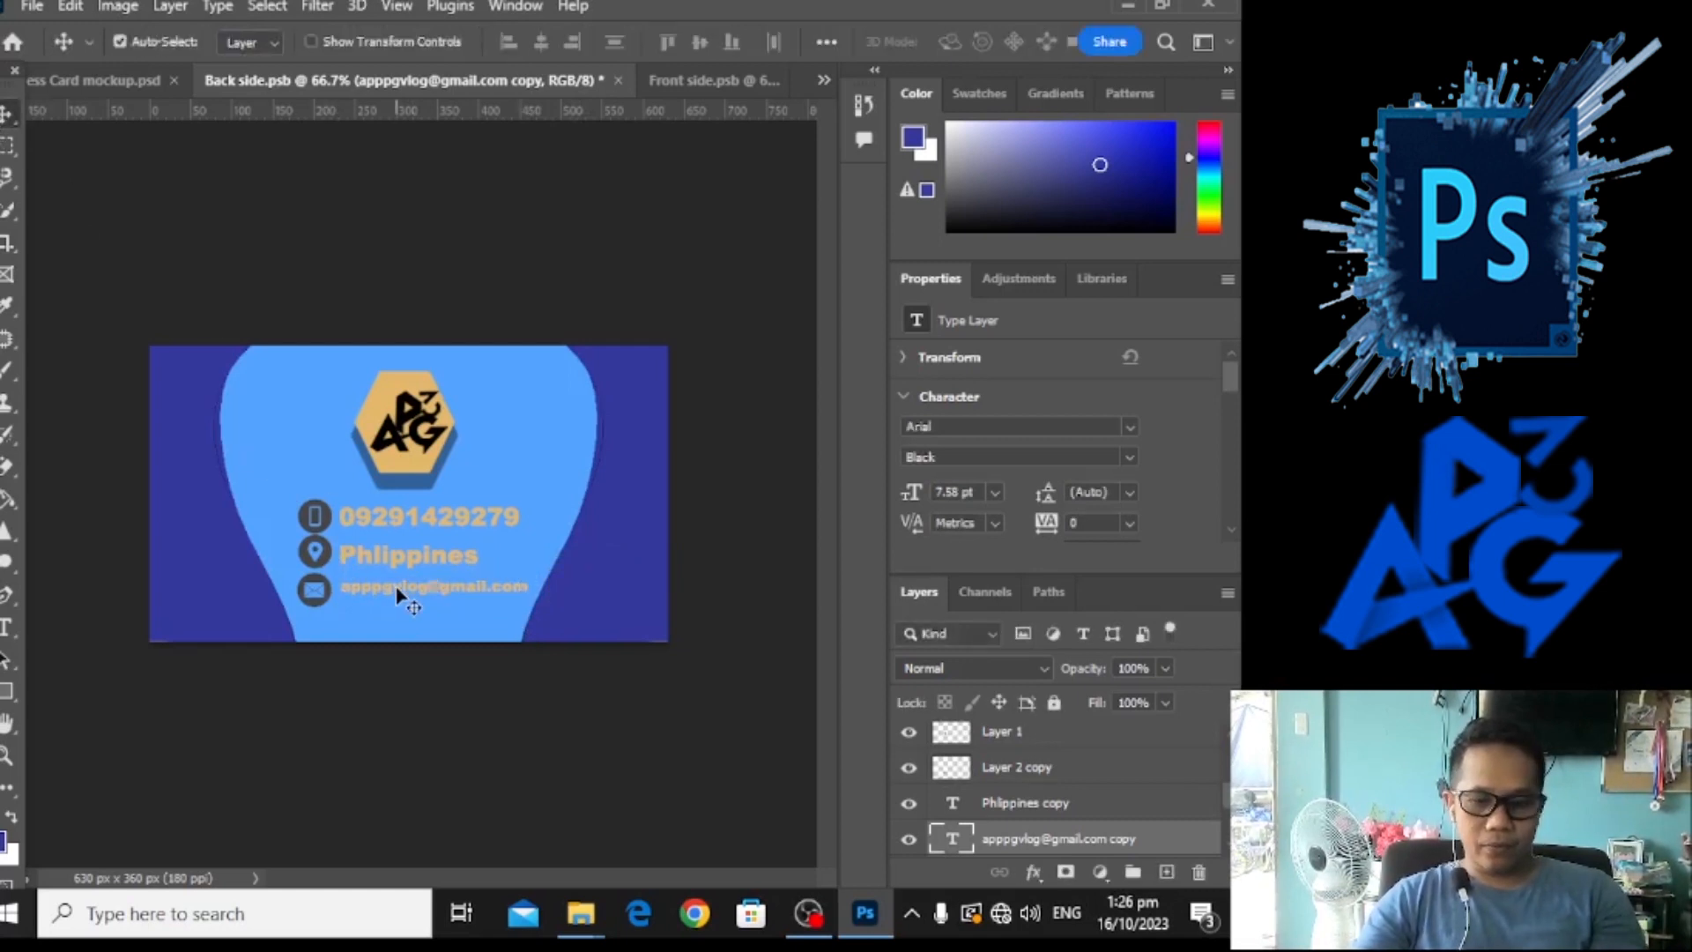
pyautogui.press('Down')
pyautogui.press('Down')
pyautogui.press('Down')
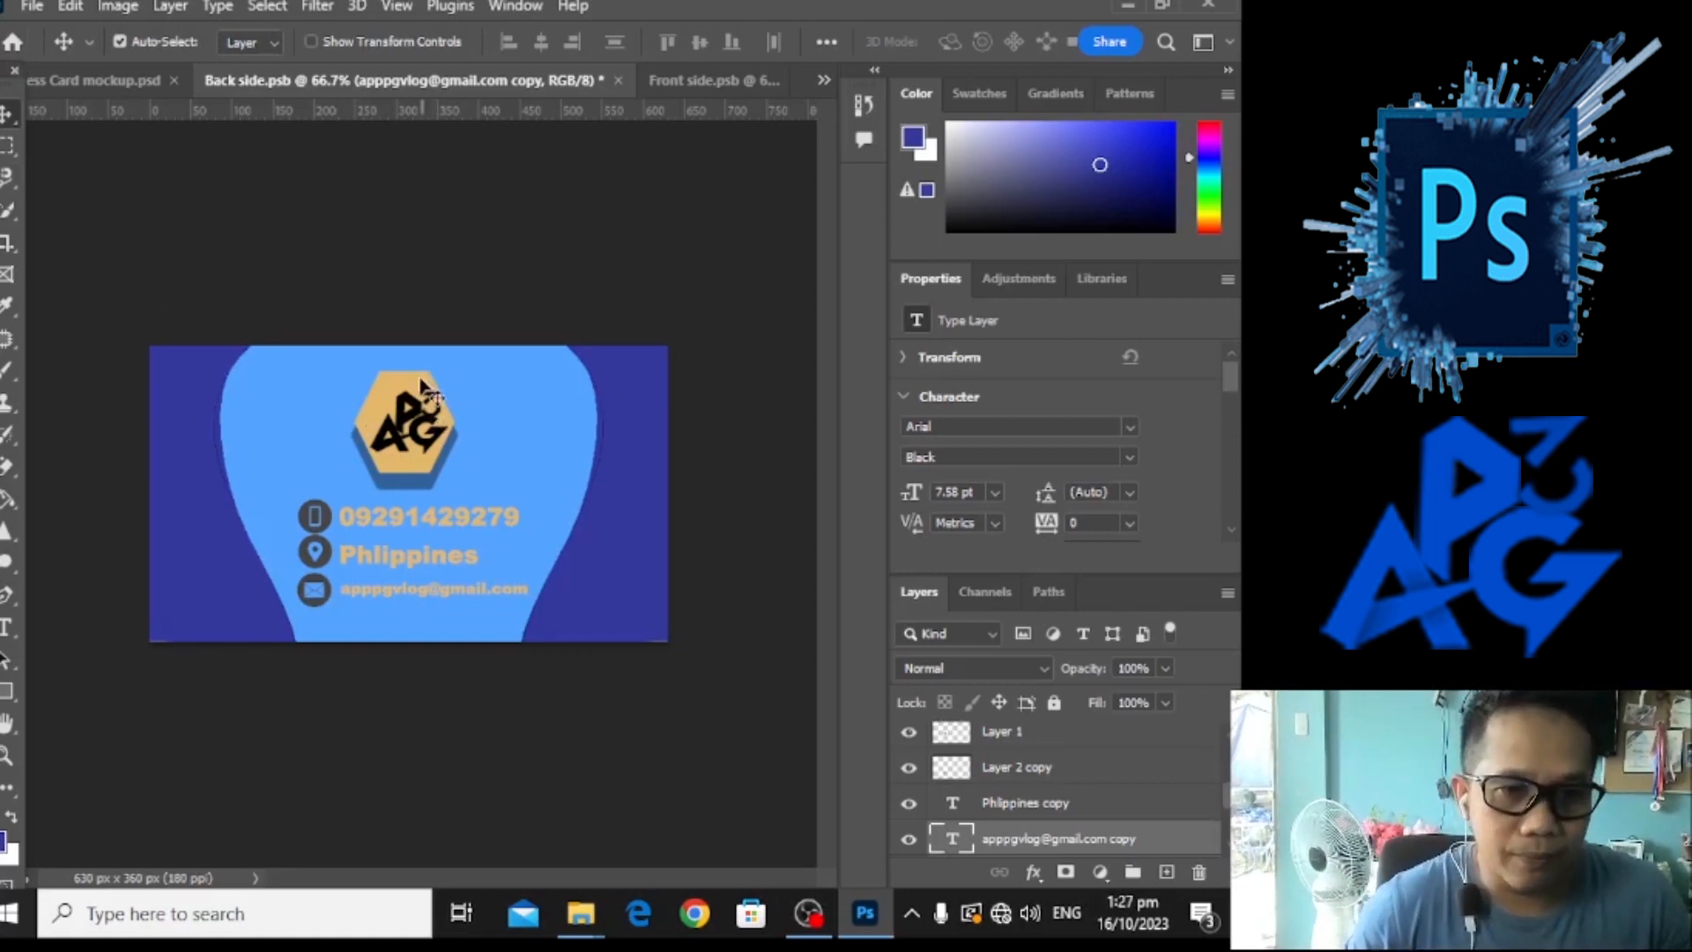
# Reposition the black logo within its hexagon at X 262 px, Y 55 px.
pyautogui.click(412, 416)
pyautogui.moveTo(408, 408); pyautogui.dragTo(409, 416)
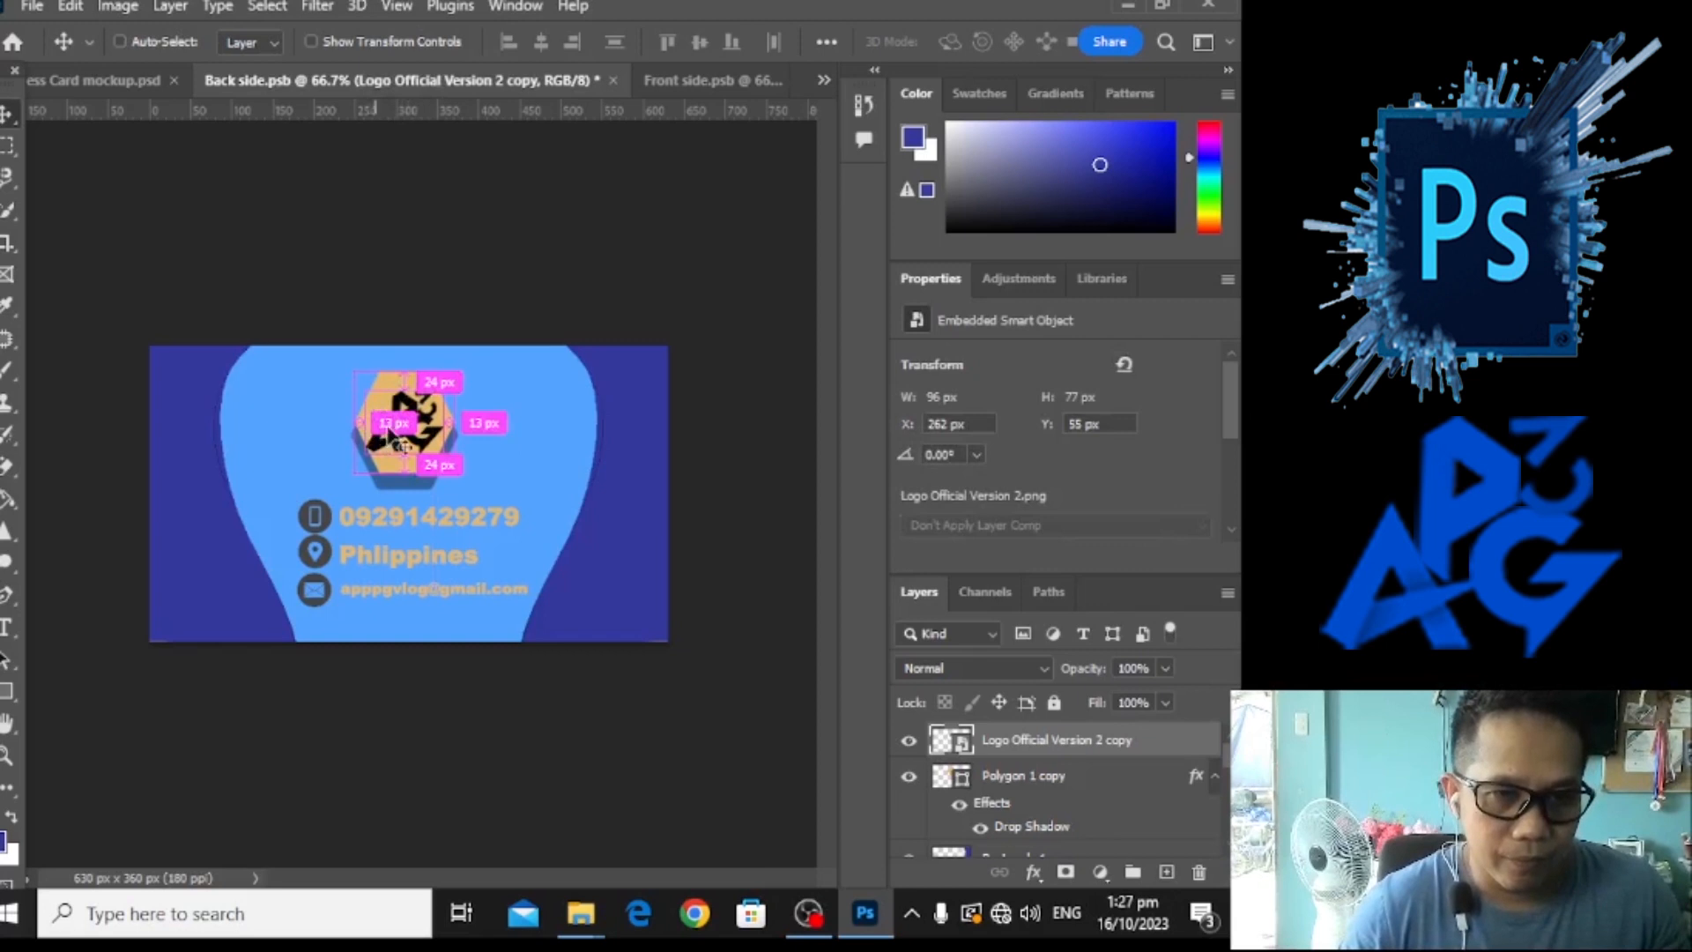
pyautogui.rightClick(423, 421)
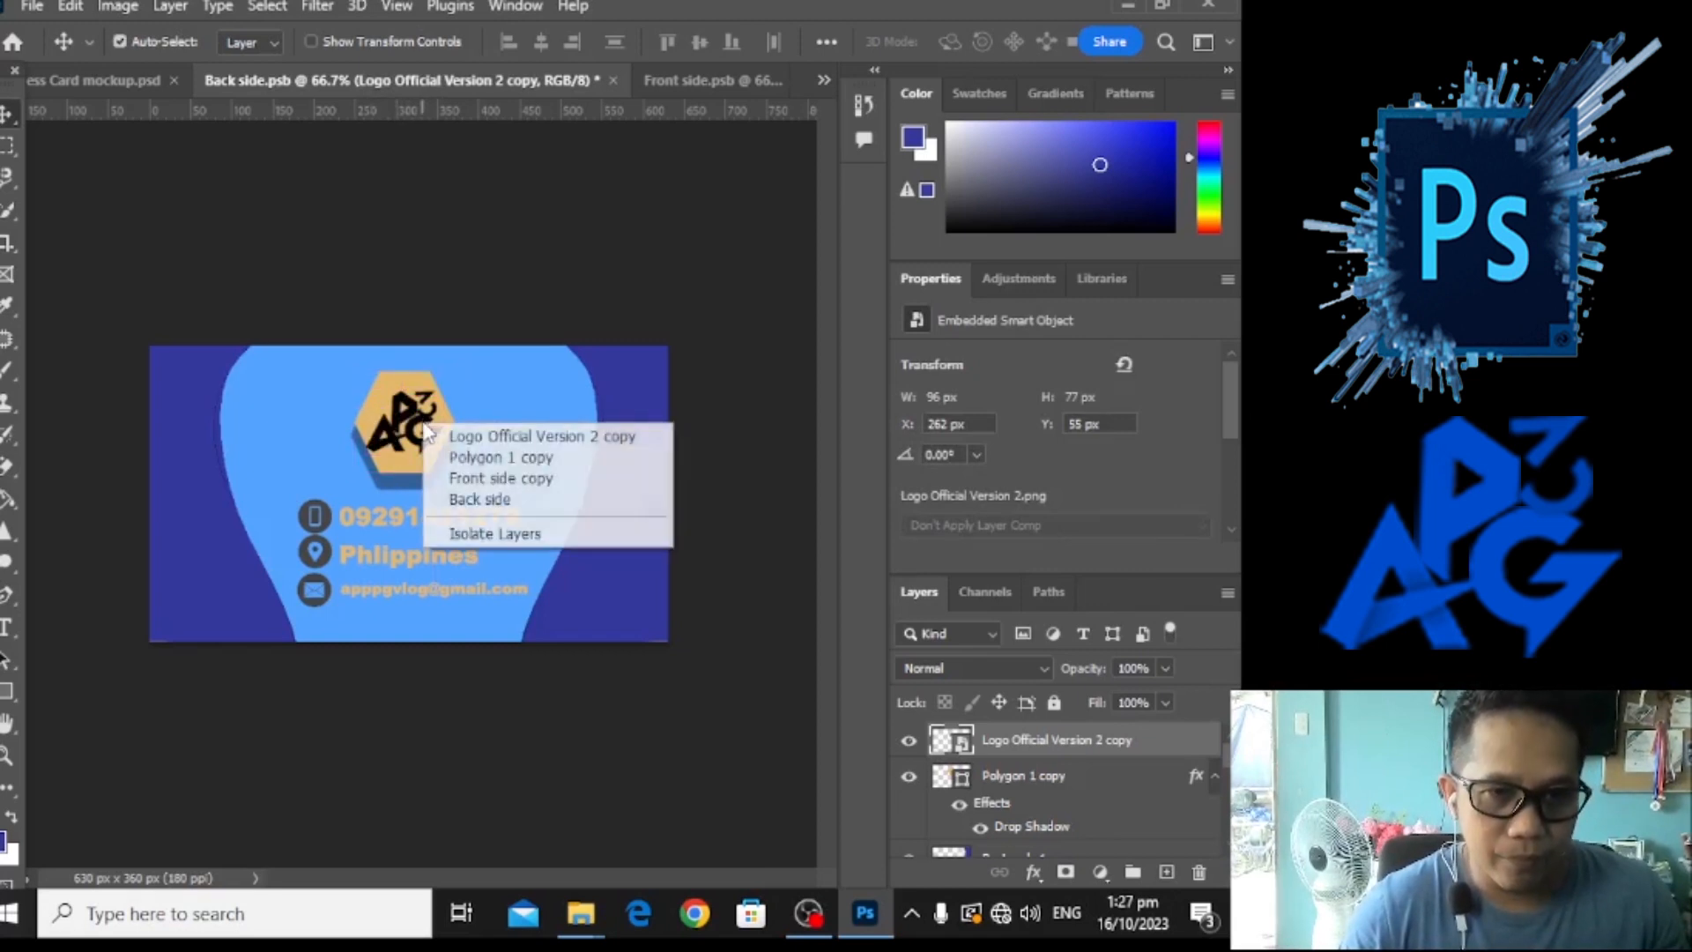
pyautogui.click(388, 357)
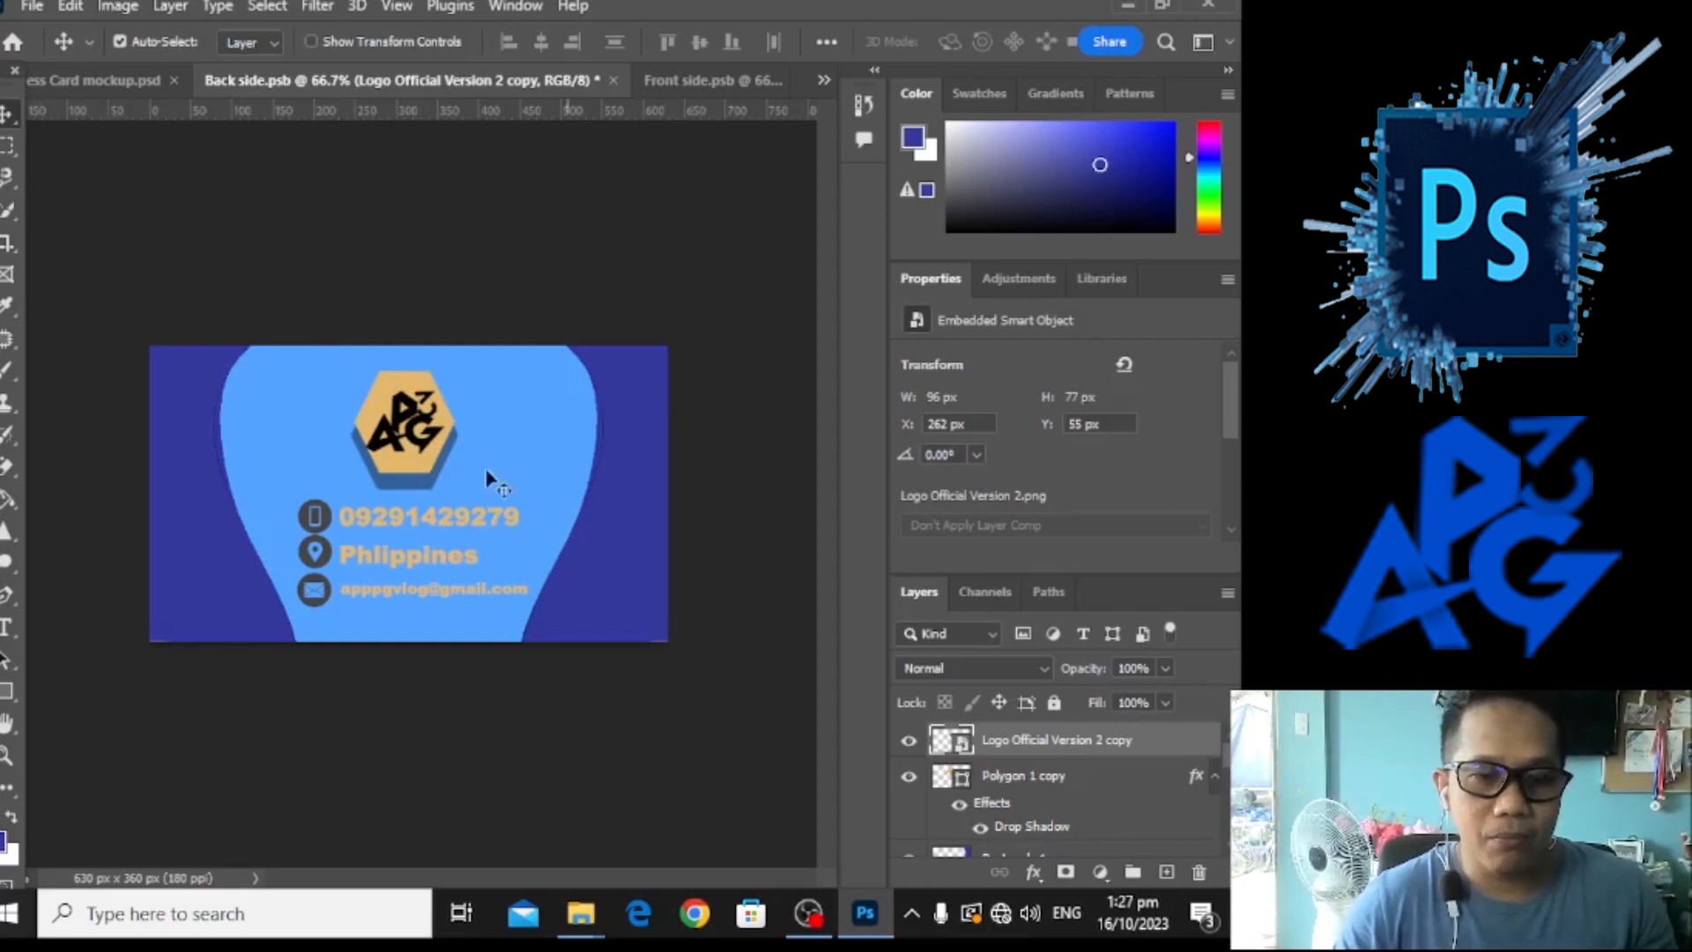
# Save the back side design and view the updated cards in the business card mockup document.
pyautogui.click(32, 7)
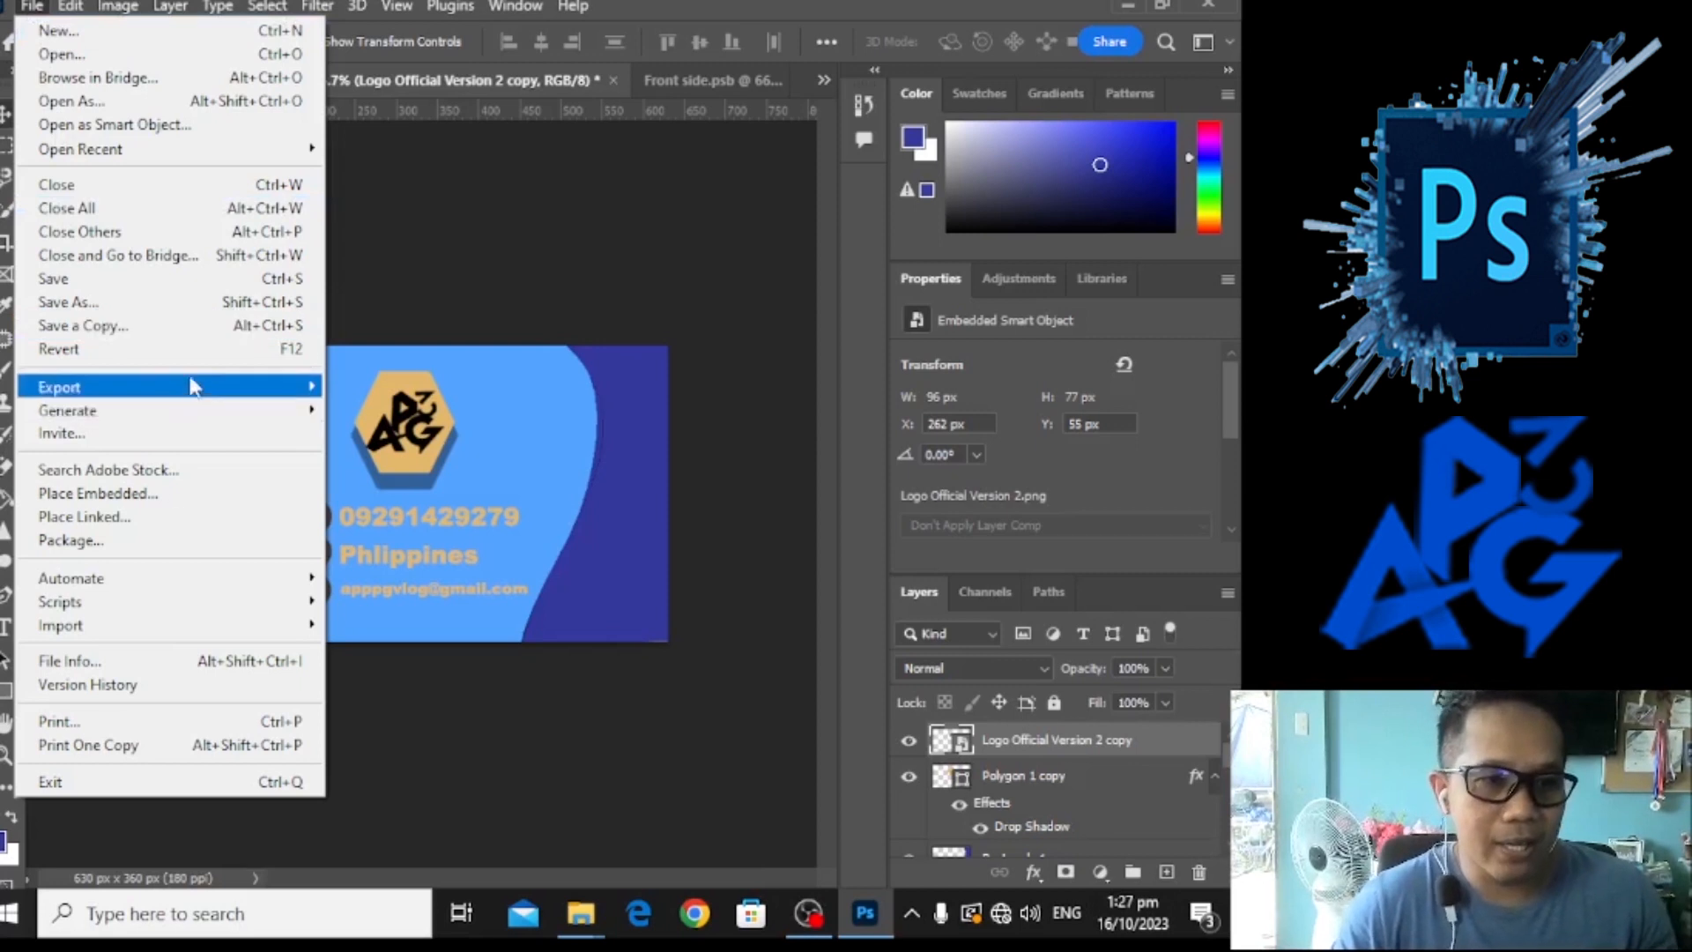
pyautogui.click(168, 279)
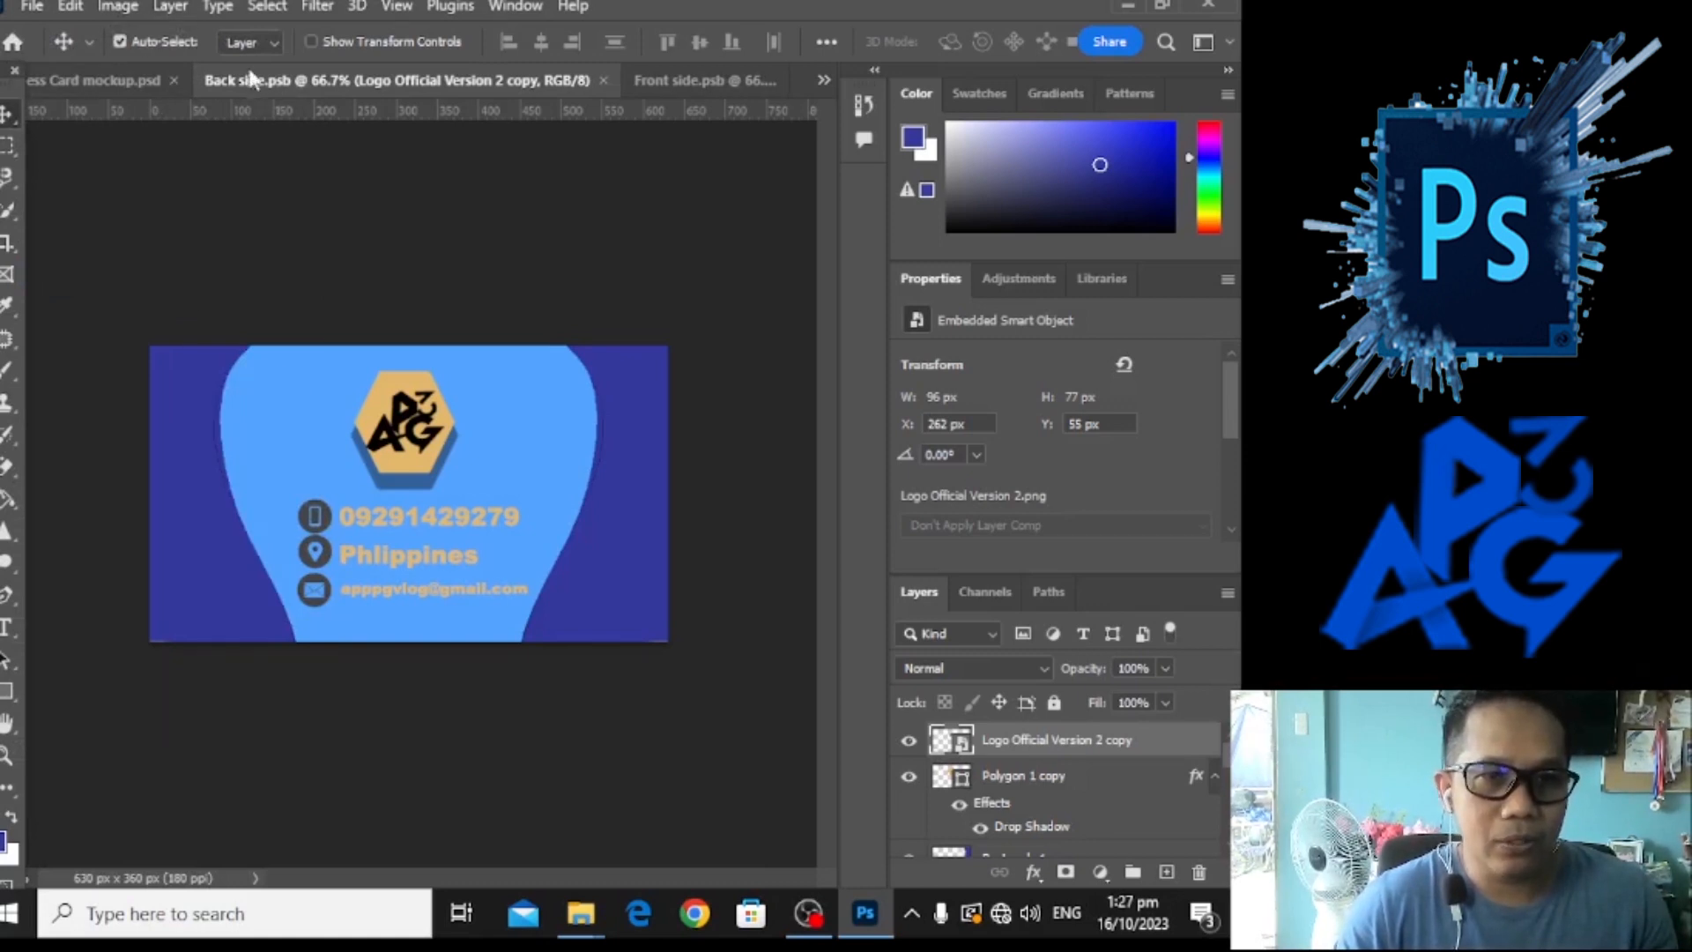
pyautogui.click(150, 82)
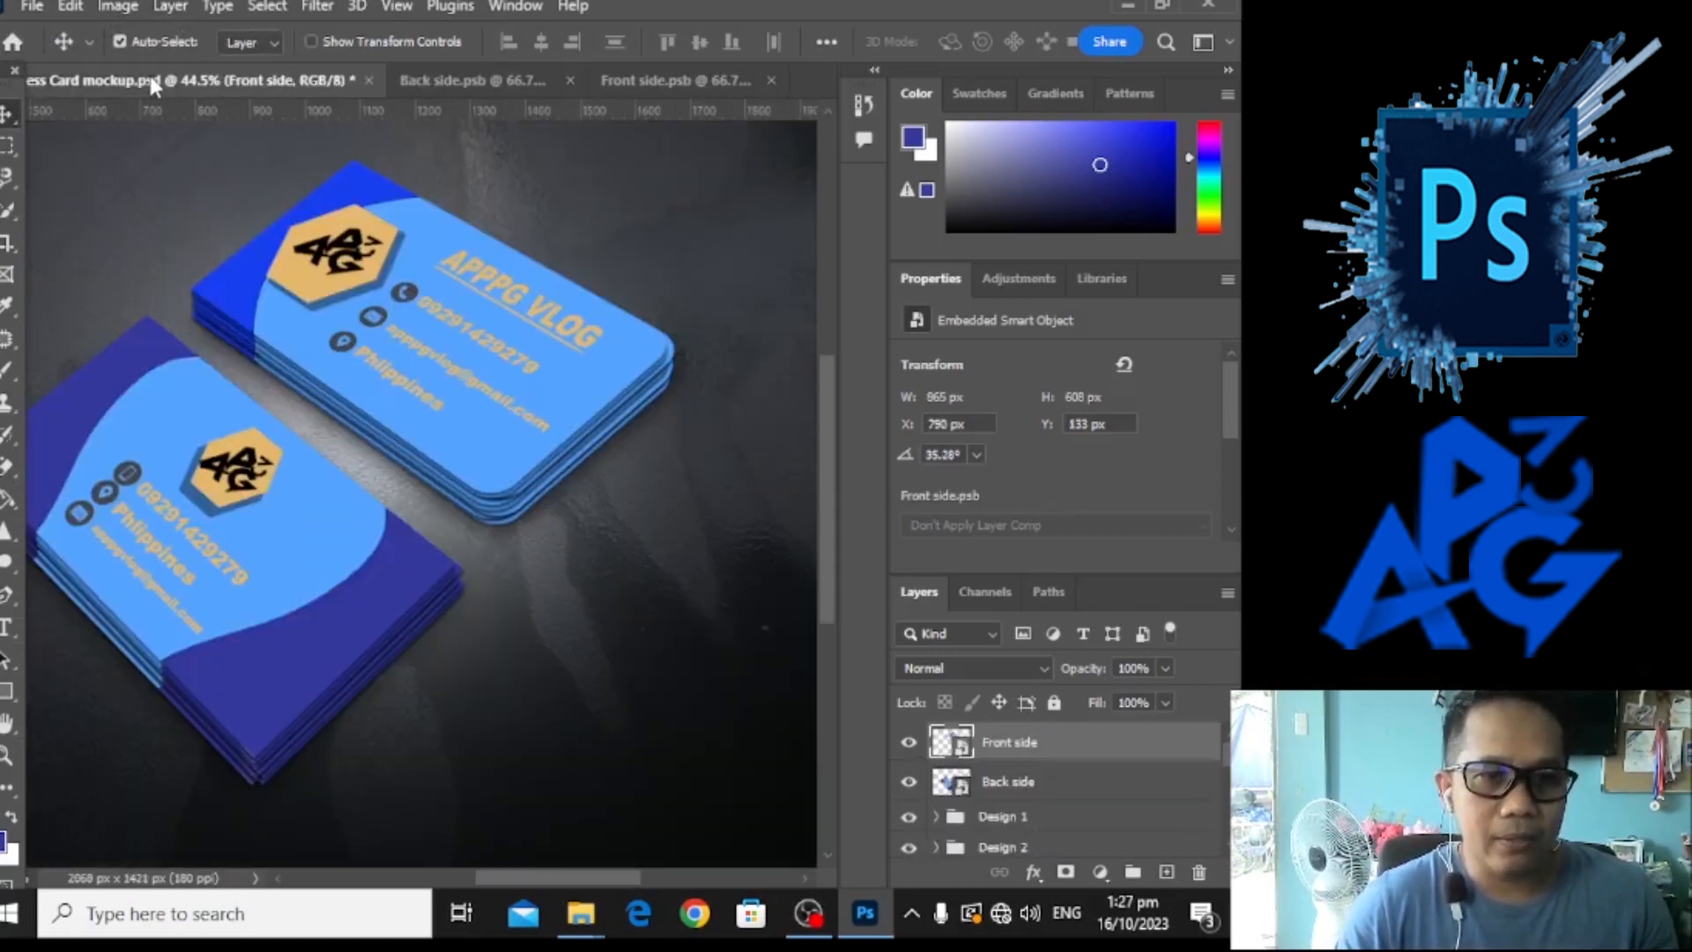
pyautogui.scroll(3, 254, 520)
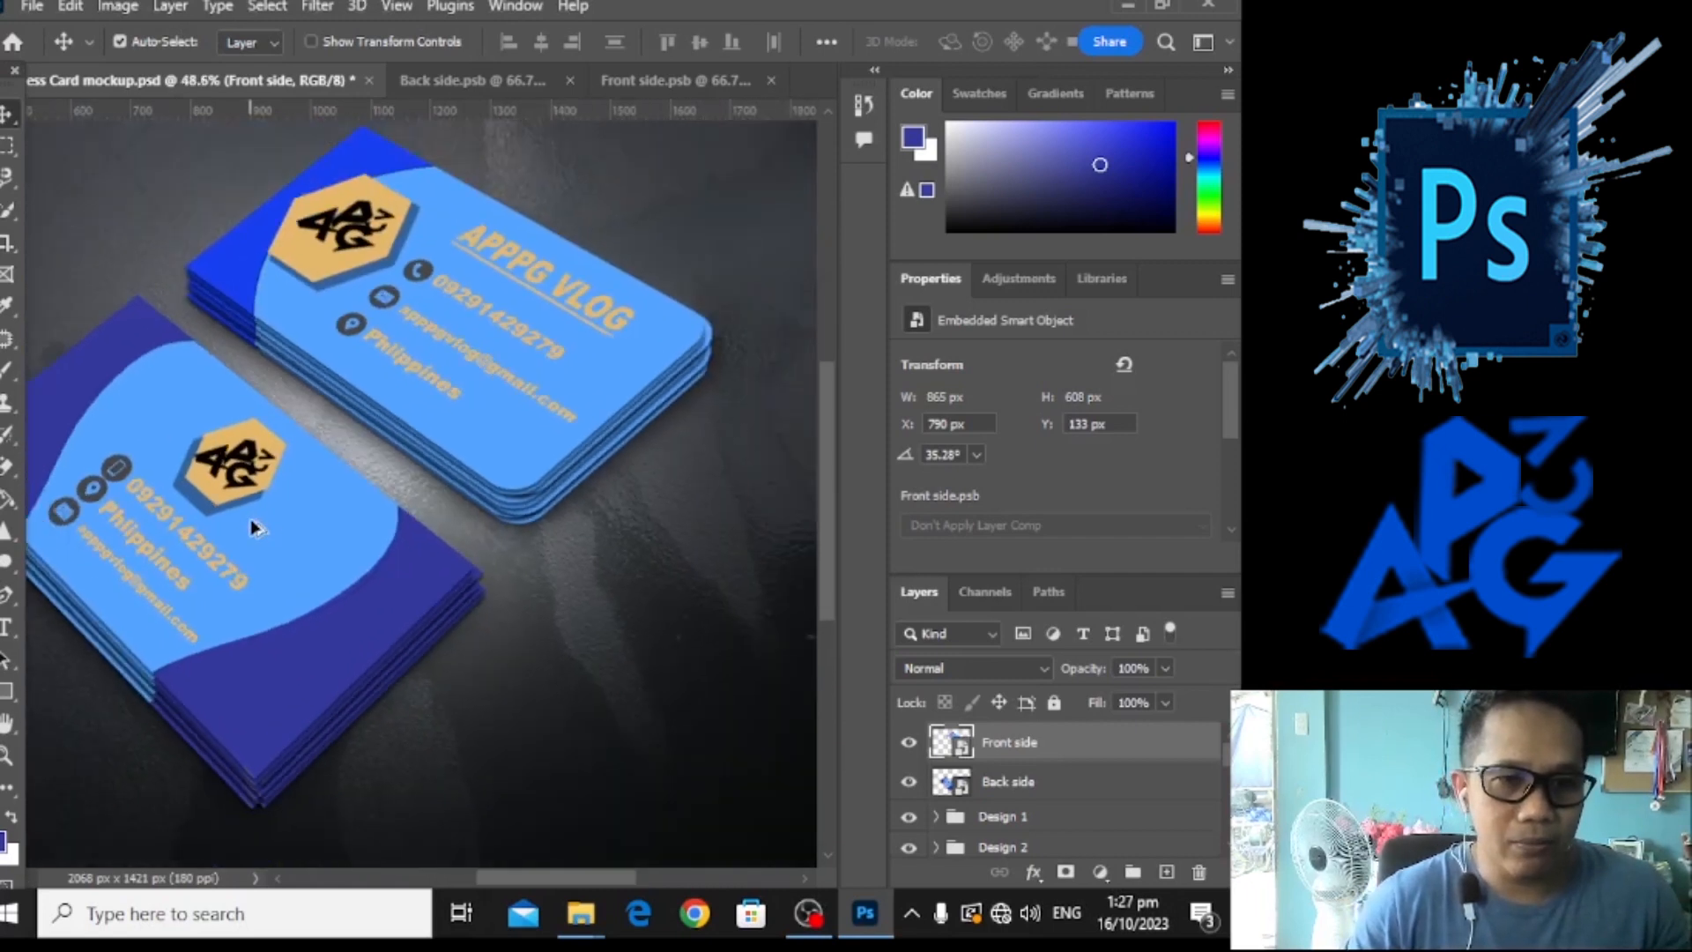
pyautogui.moveTo(579, 876); pyautogui.dragTo(558, 877)
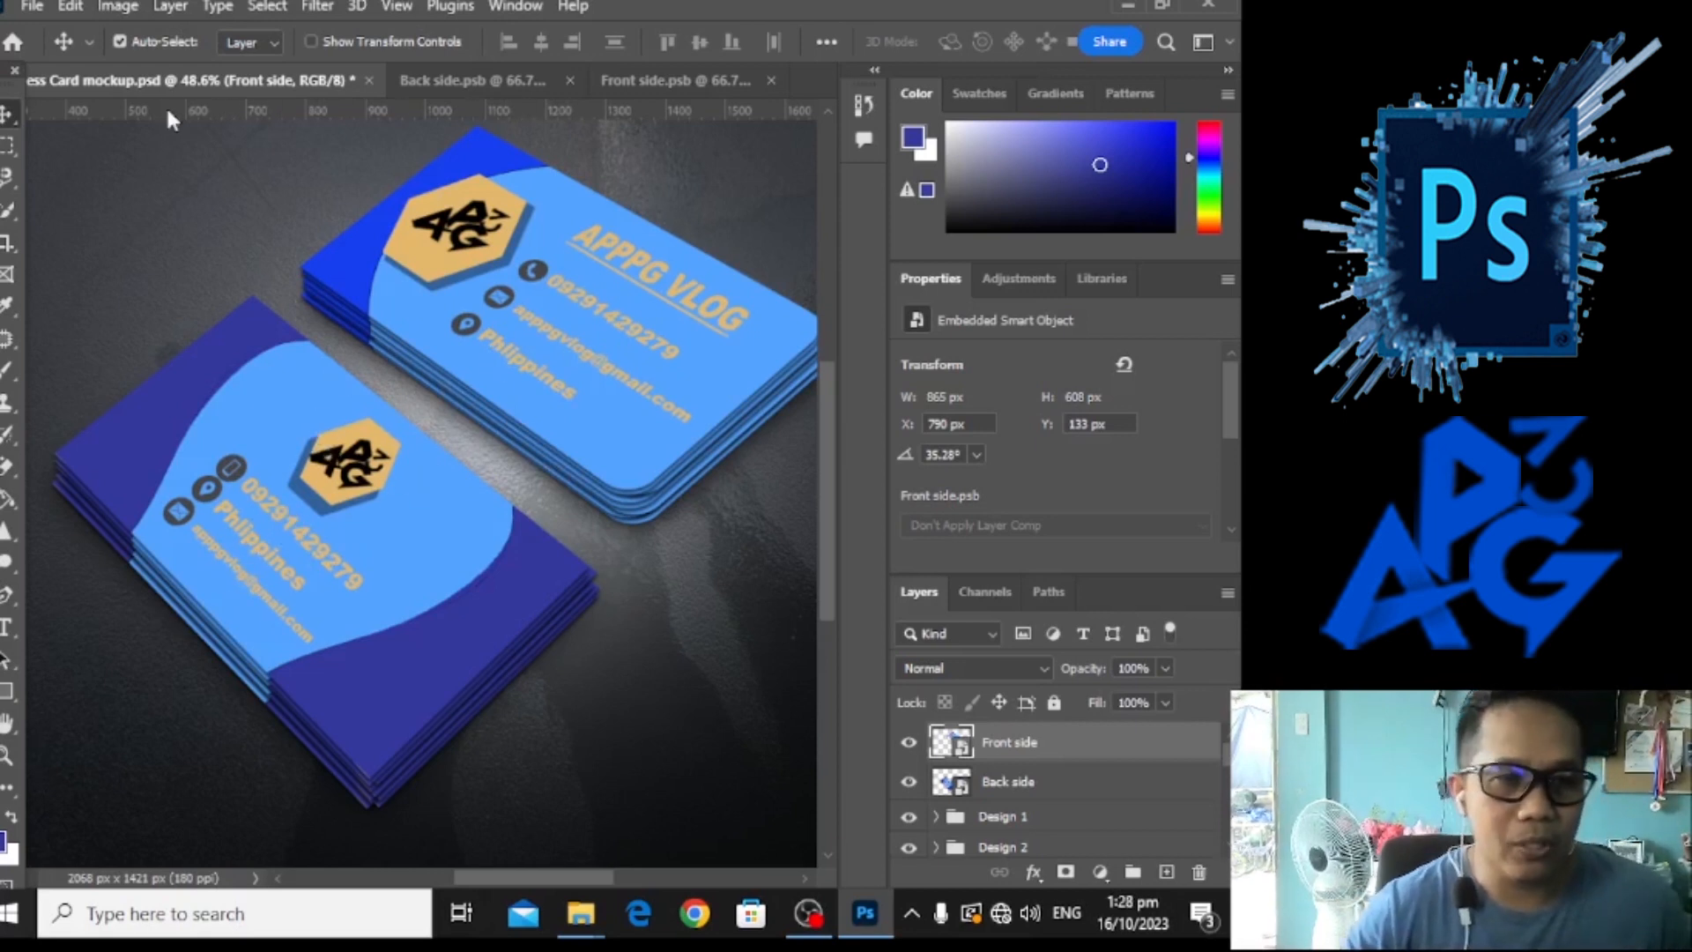
# In Front side.psb, swap the e-mail and location rows with their icons so that the location comes directly below the phone number.
pyautogui.click(478, 78)
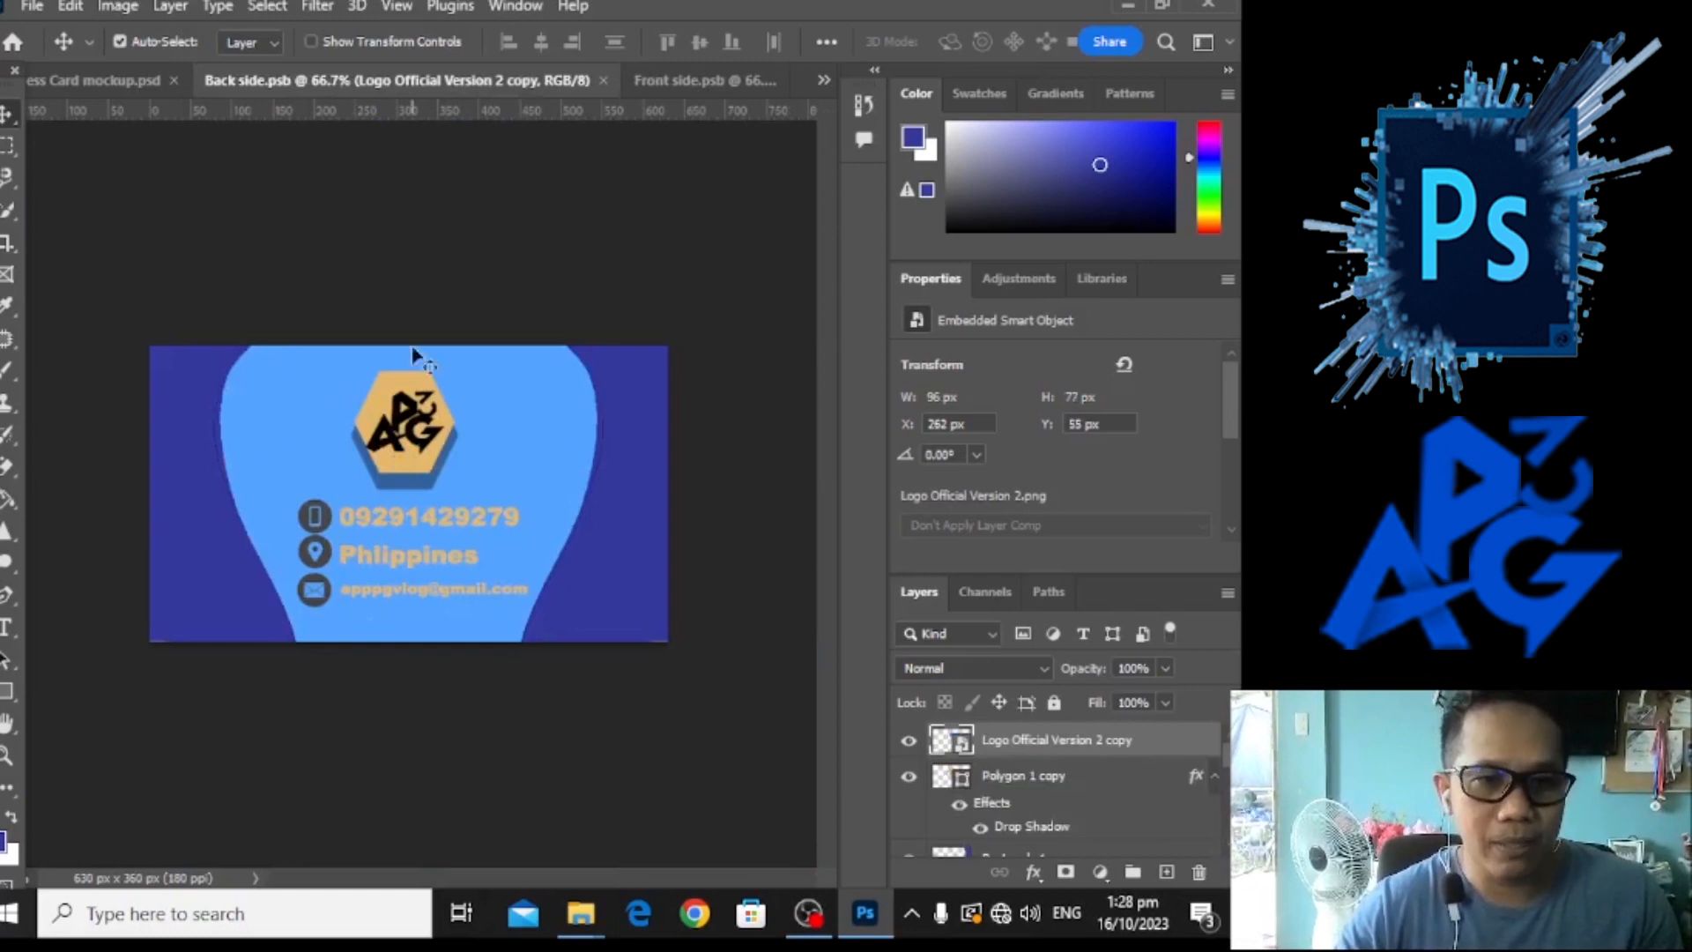
pyautogui.click(710, 85)
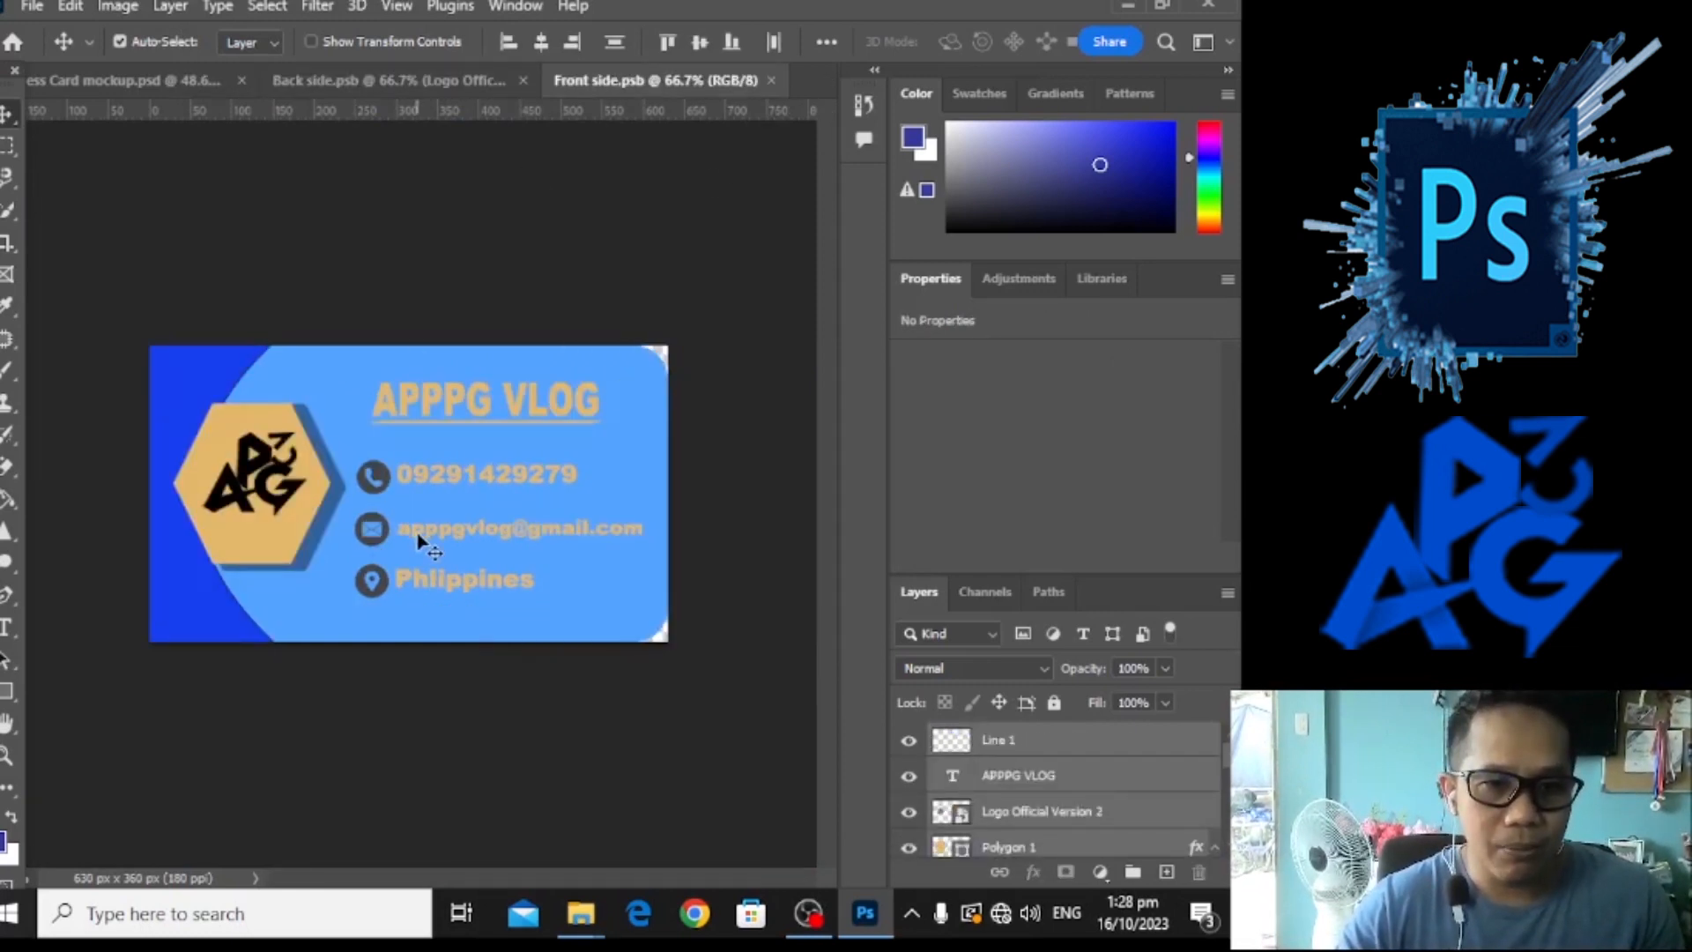
pyautogui.moveTo(418, 539)
pyautogui.mouseDown()
pyautogui.moveTo(419, 587)
pyautogui.moveTo(419, 539)
pyautogui.mouseUp()
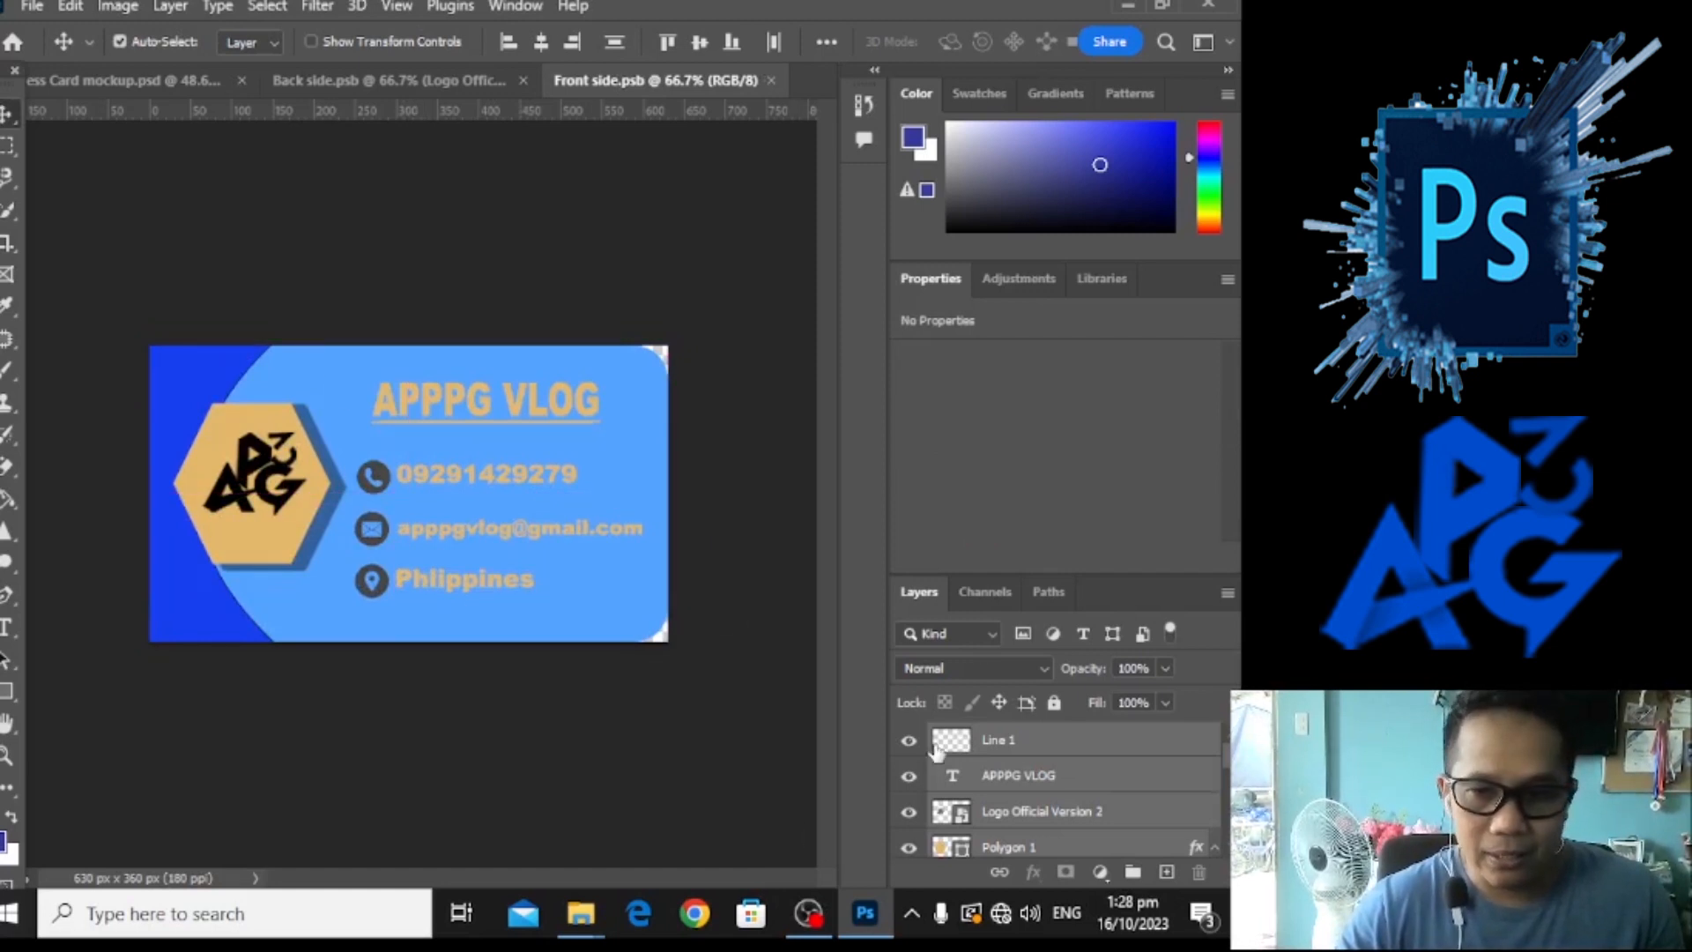
pyautogui.click(1055, 741)
pyautogui.moveTo(462, 541); pyautogui.dragTo(381, 534)
pyautogui.moveTo(379, 613); pyautogui.dragTo(455, 582)
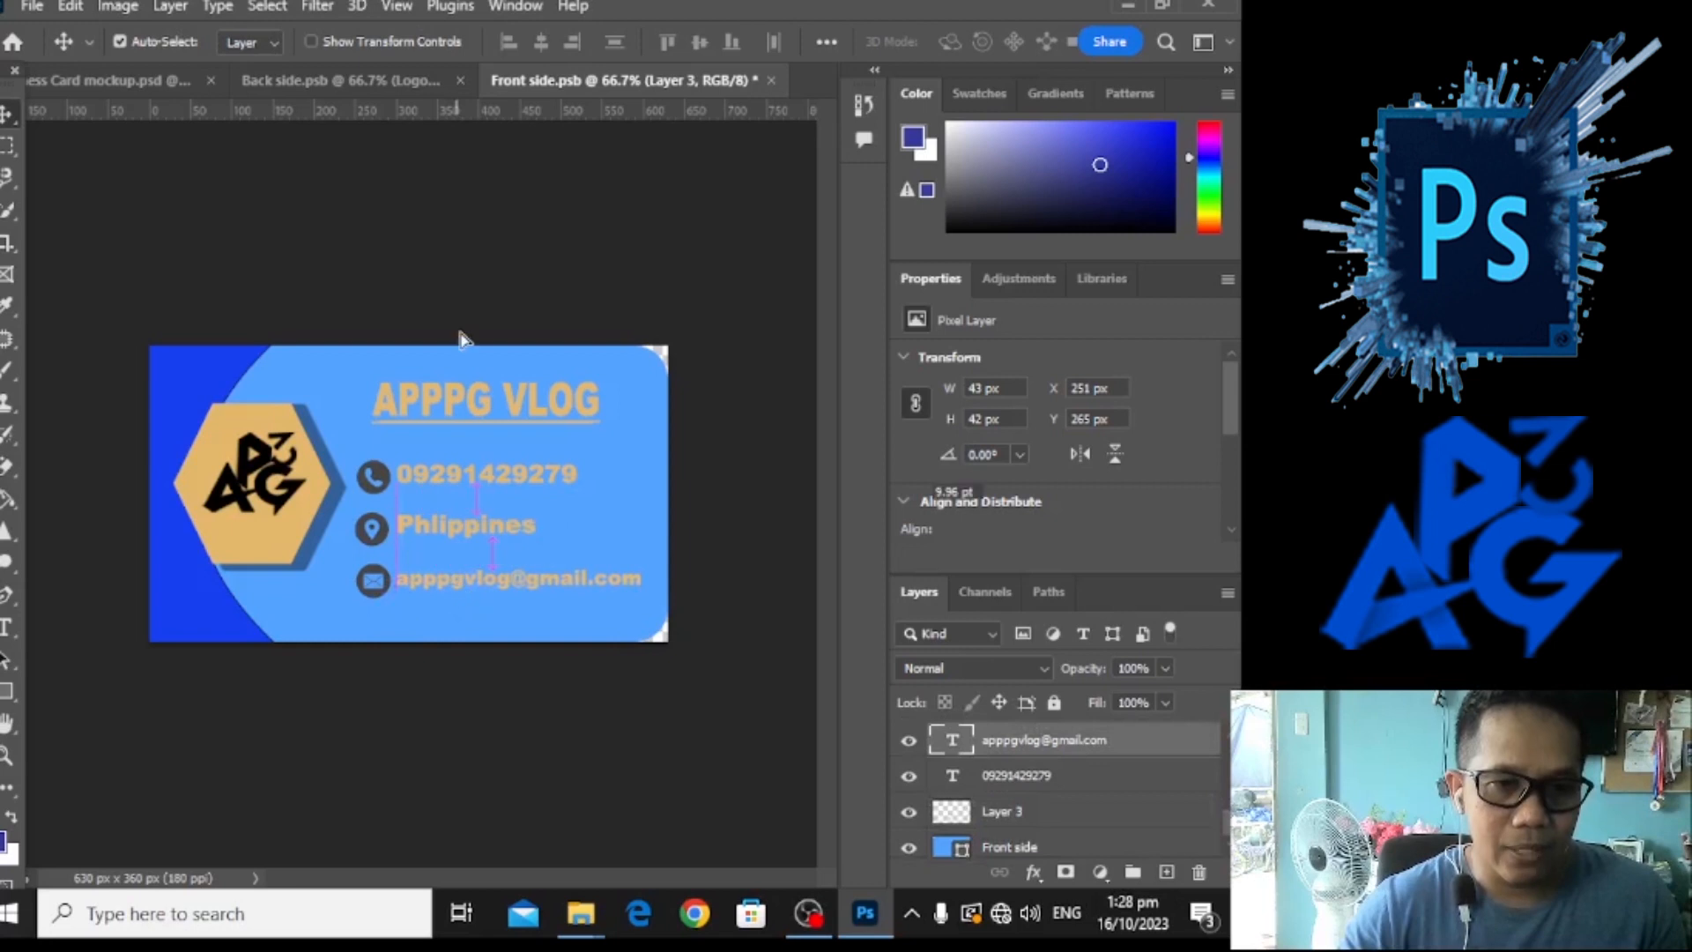
# Replace the handset icon beside the front side's phone number with the mobile phone icon copied from Back side.psb, at X 250 px, Y 138 px.
pyautogui.click(406, 463)
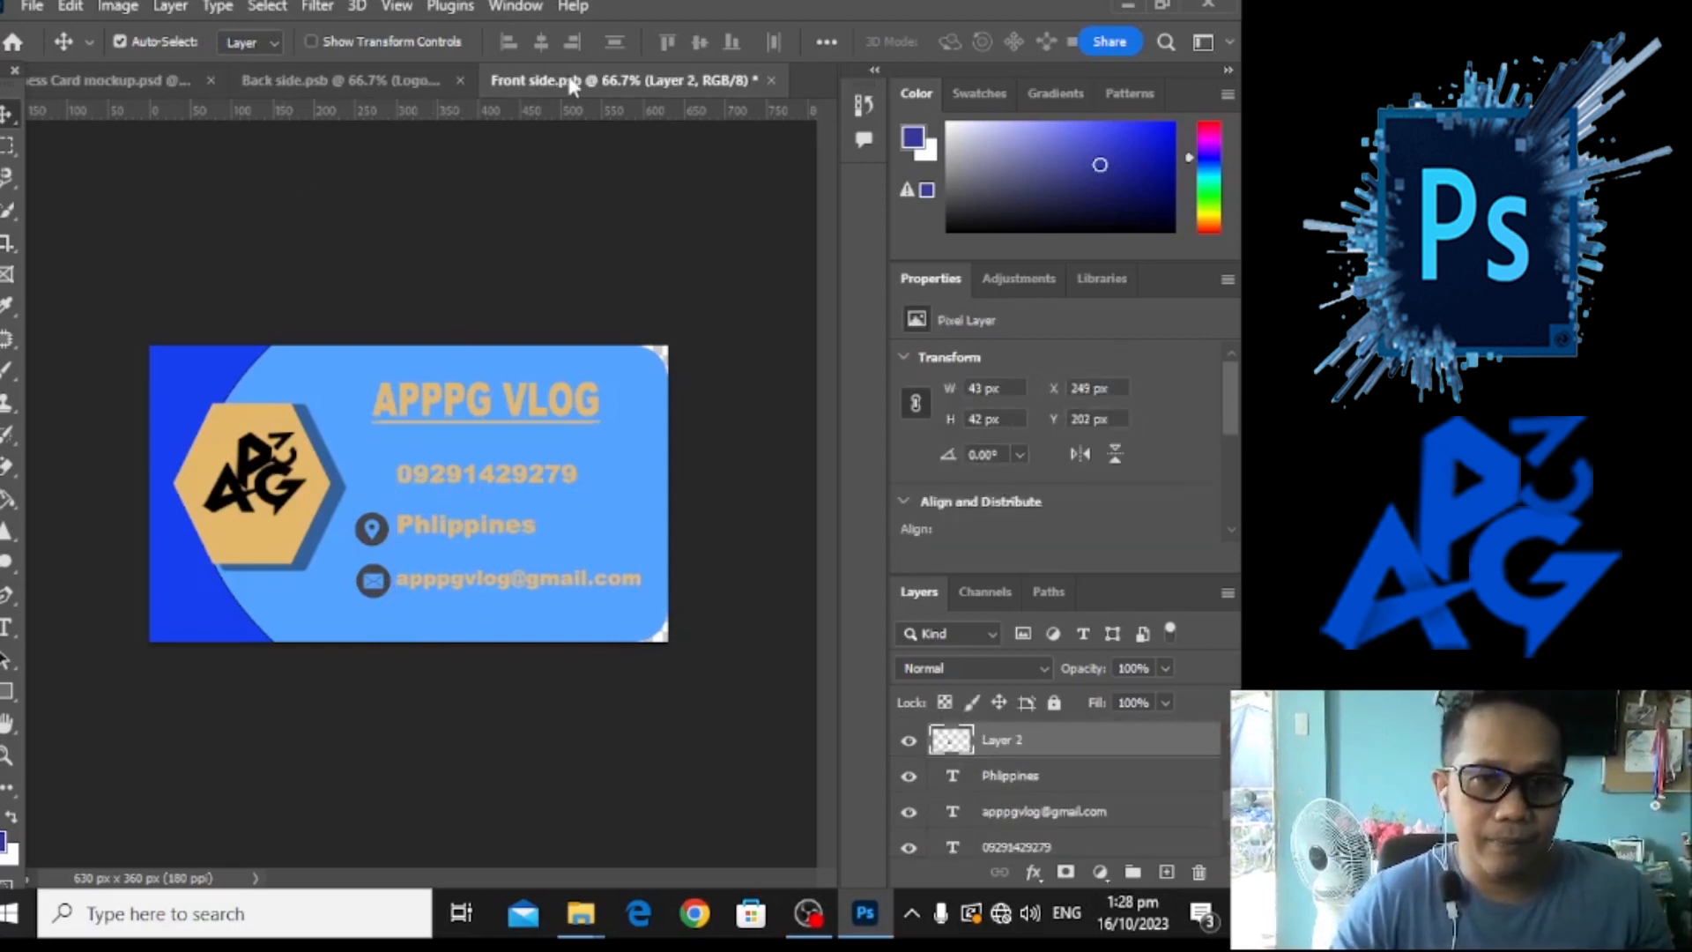
pyautogui.click(116, 81)
pyautogui.click(412, 86)
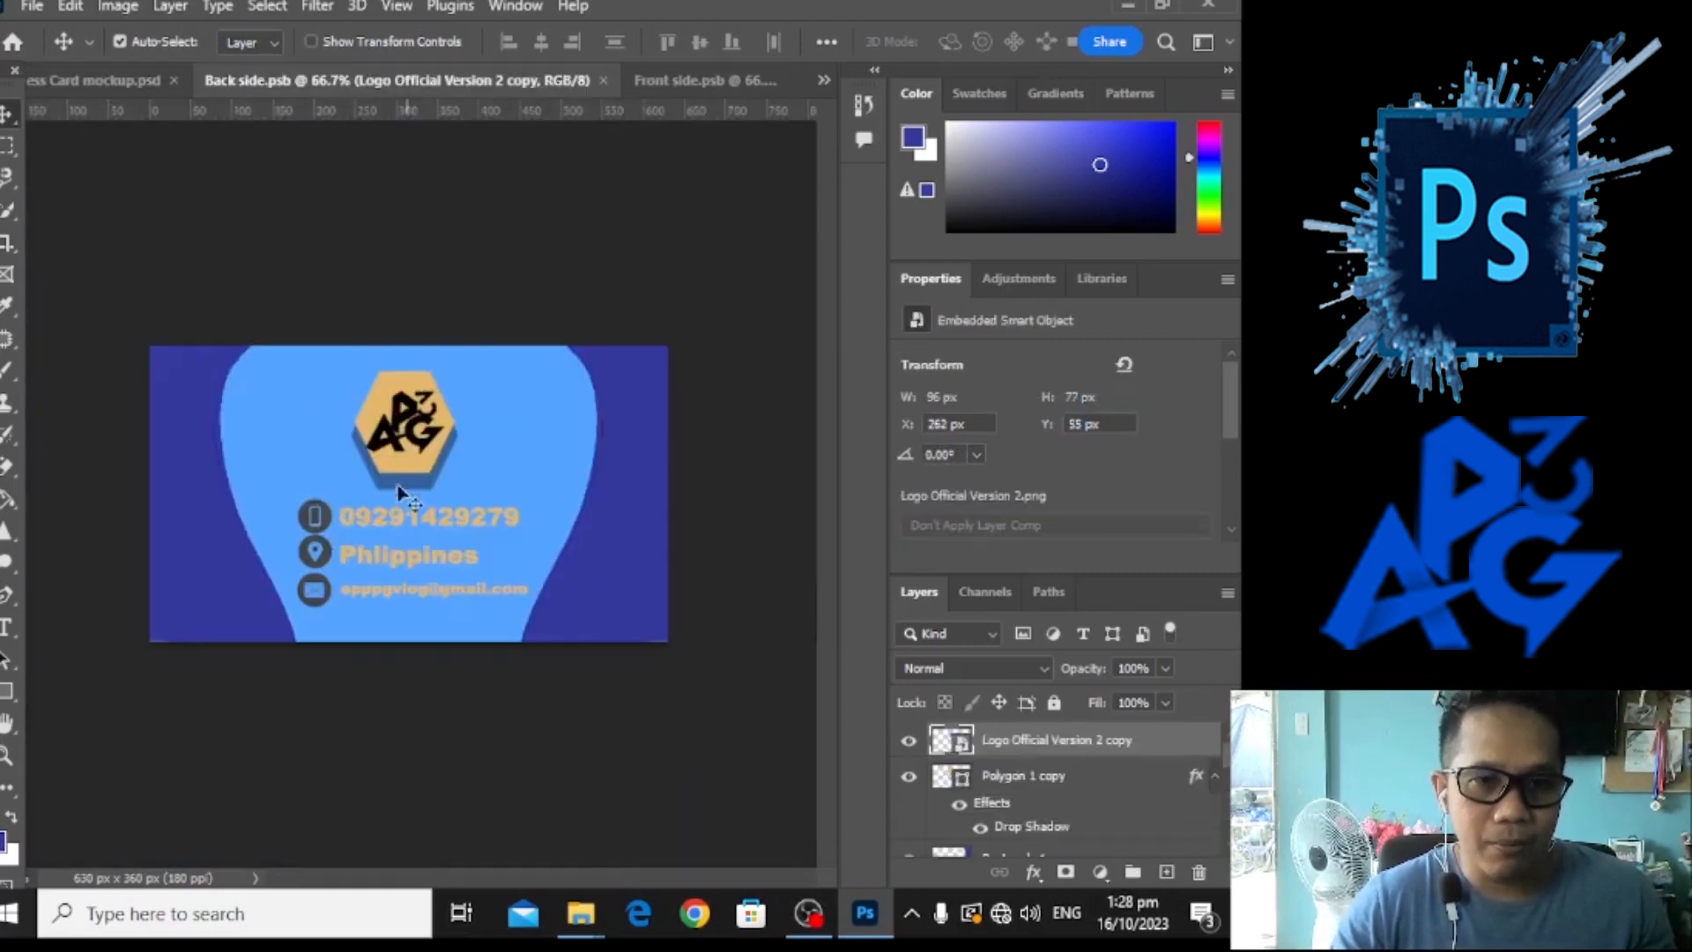
pyautogui.click(329, 529)
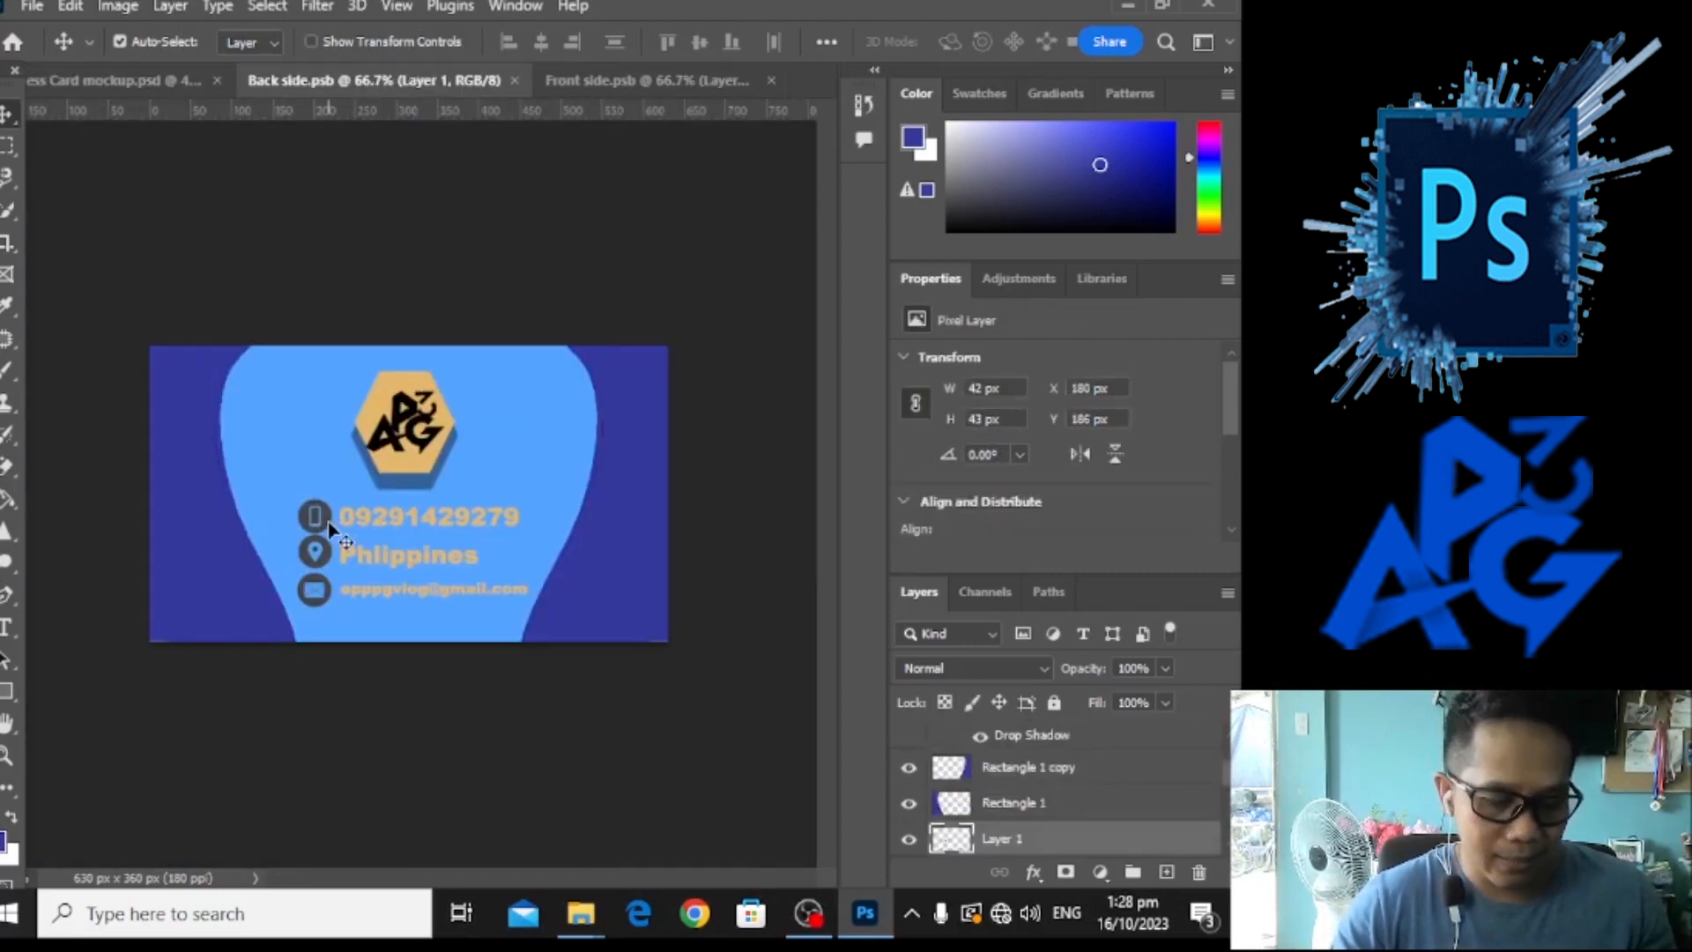
pyautogui.moveTo(328, 521); pyautogui.dragTo(575, 145)
pyautogui.moveTo(384, 467)
pyautogui.mouseDown()
pyautogui.moveTo(369, 473)
pyautogui.moveTo(371, 527)
pyautogui.moveTo(379, 489)
pyautogui.mouseUp()
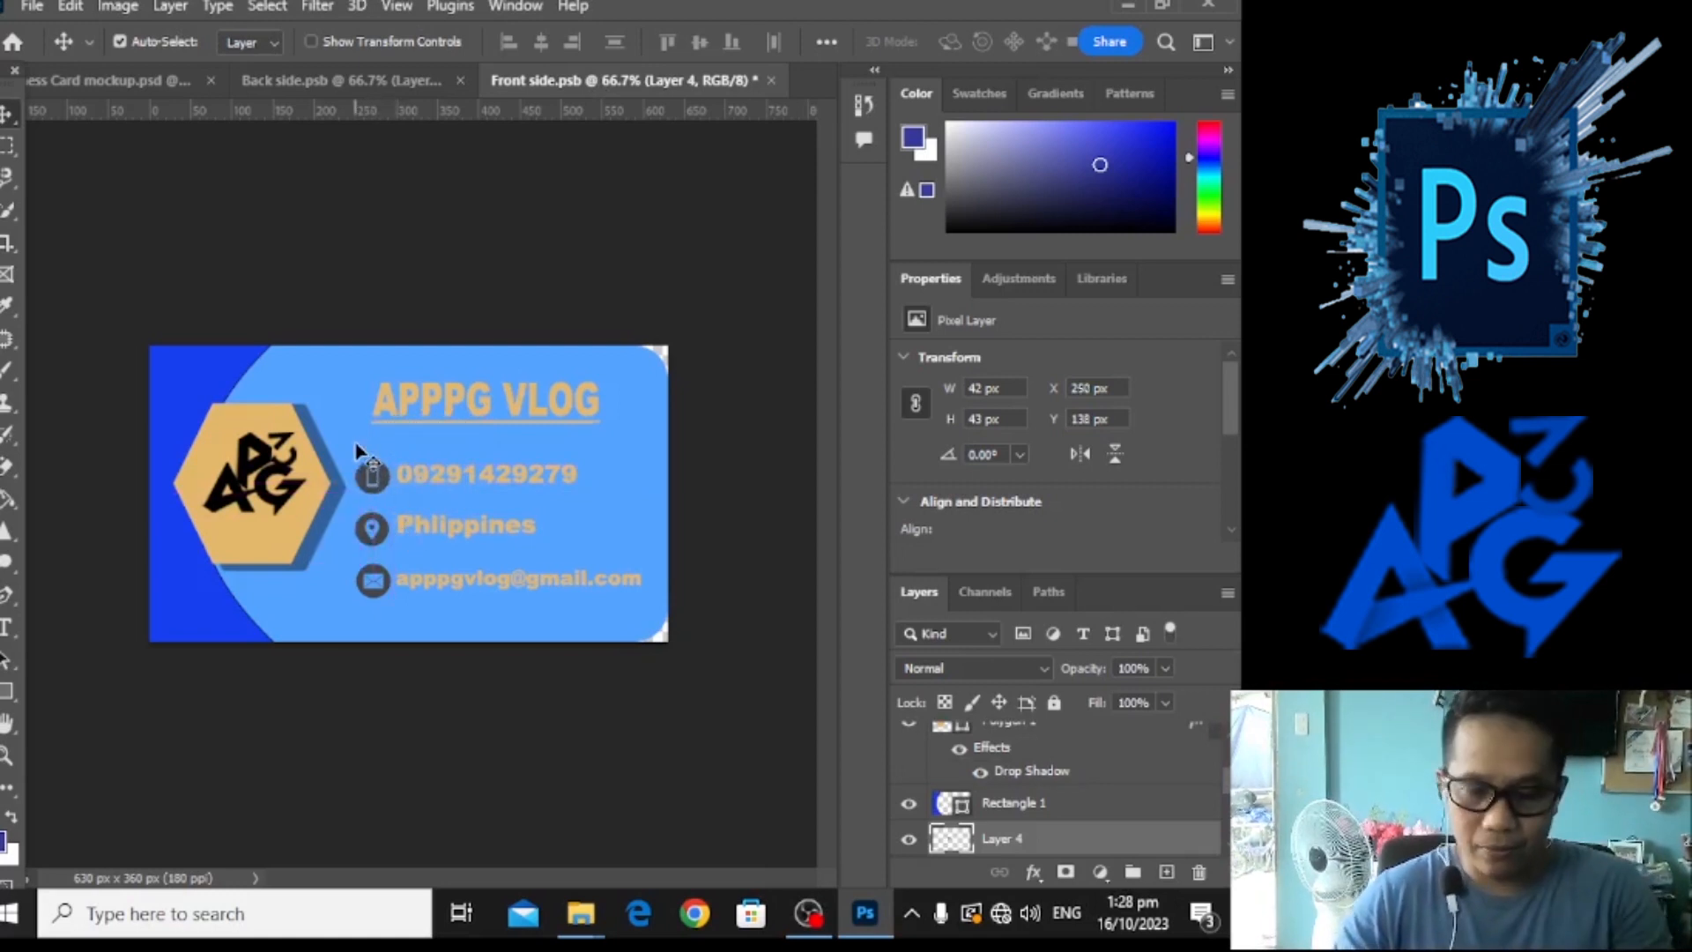
# Save the front side design and view the updated cards in the business card mockup document.
pyautogui.click(32, 7)
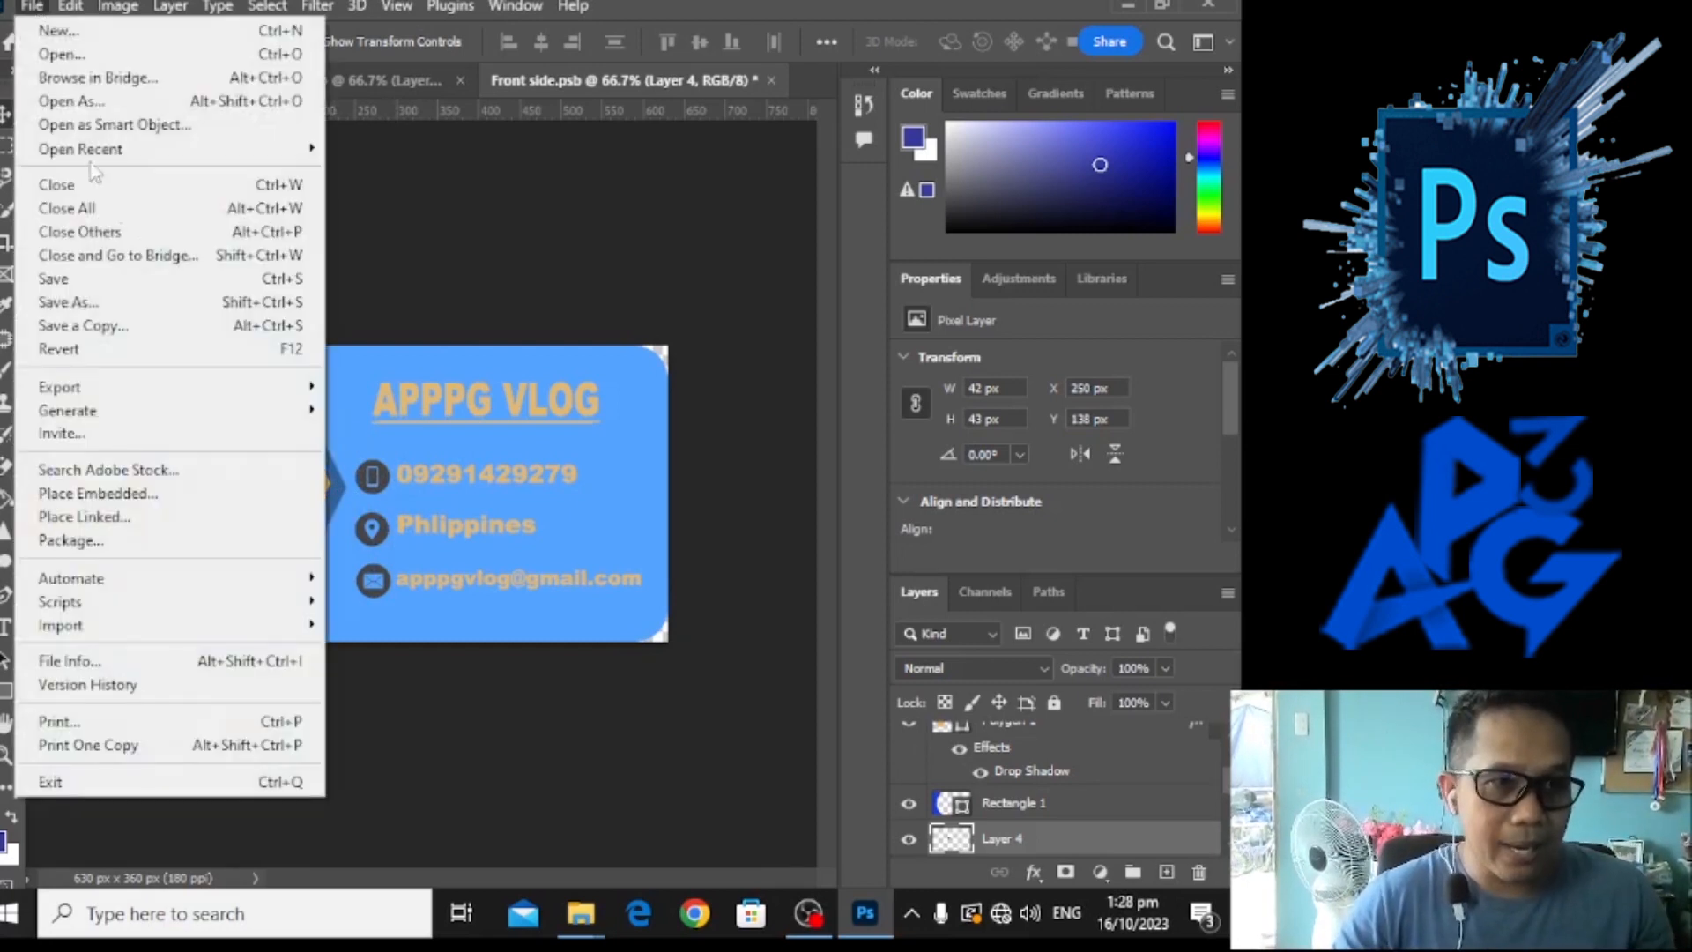
pyautogui.click(203, 282)
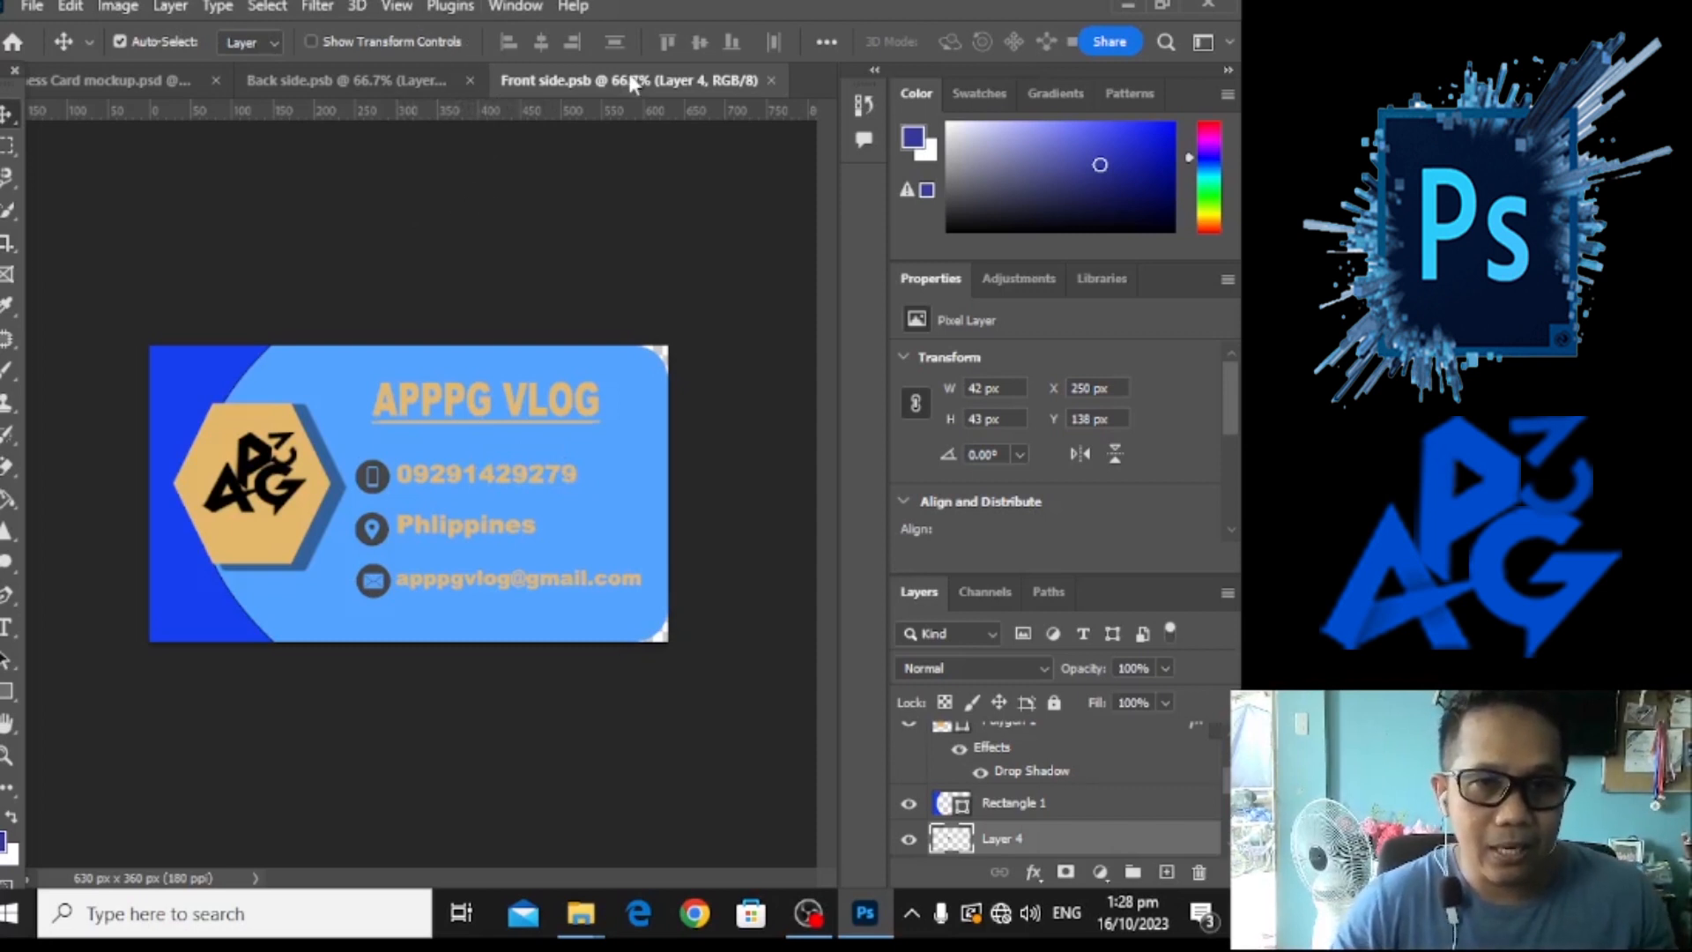
pyautogui.click(109, 77)
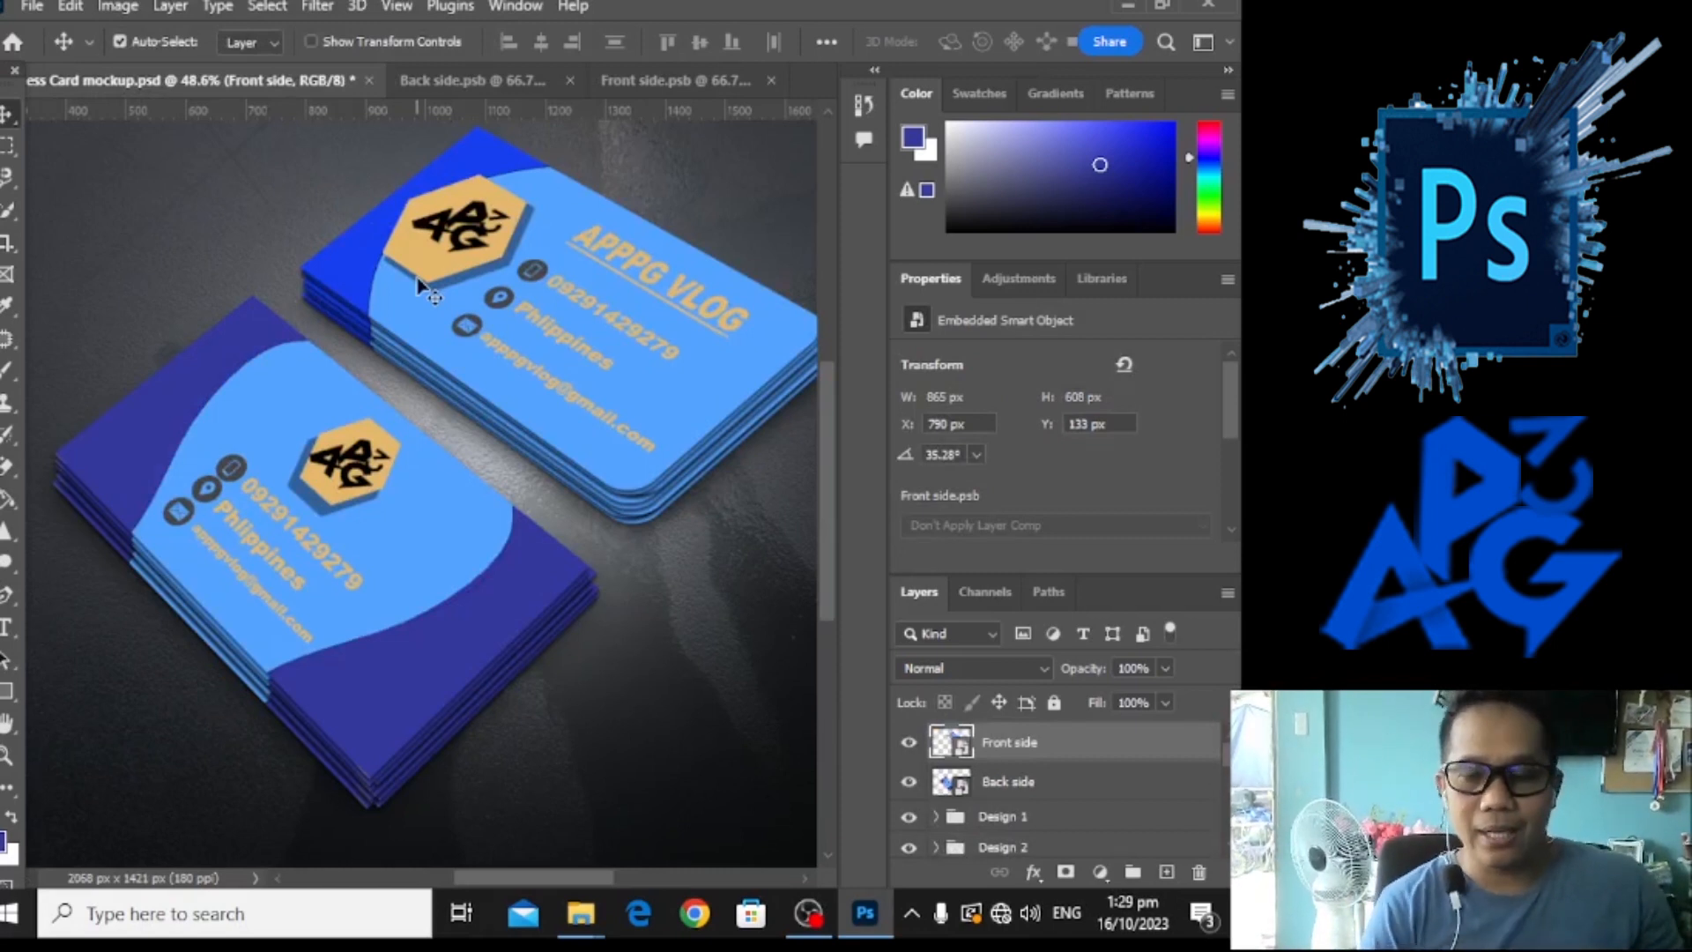
pyautogui.scroll(-1, 410, 287)
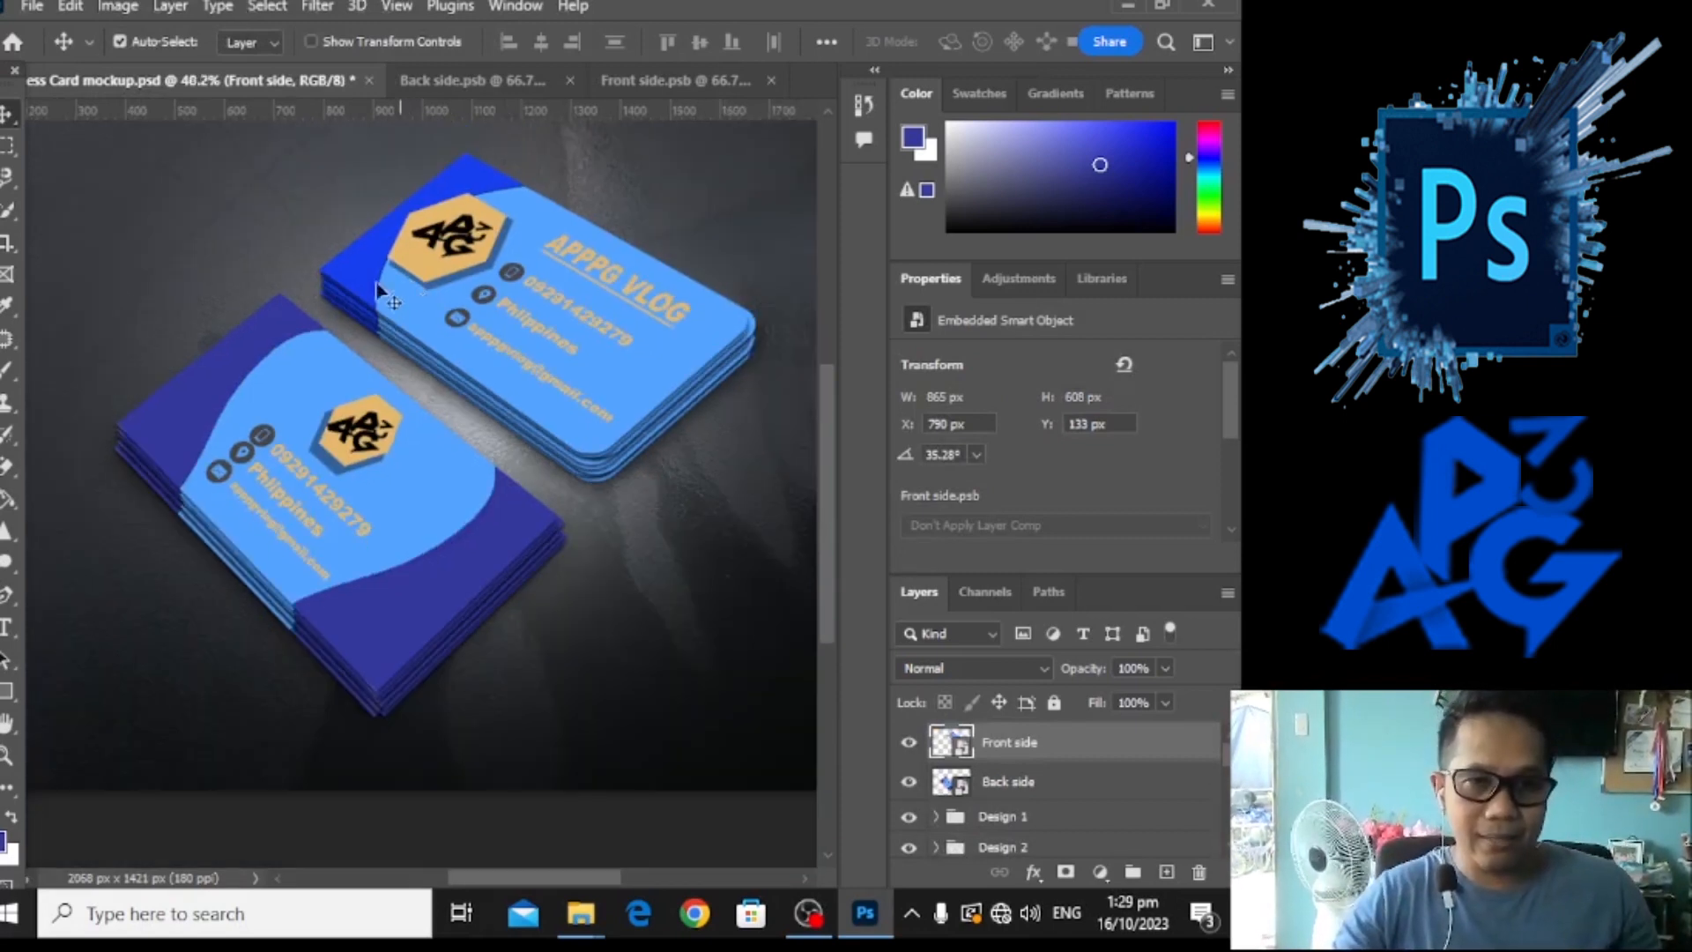
# Start saving a copy of the mockup in PNG format to the Logo folder inside THE MAKER on Local Disk (D:).
pyautogui.click(39, 7)
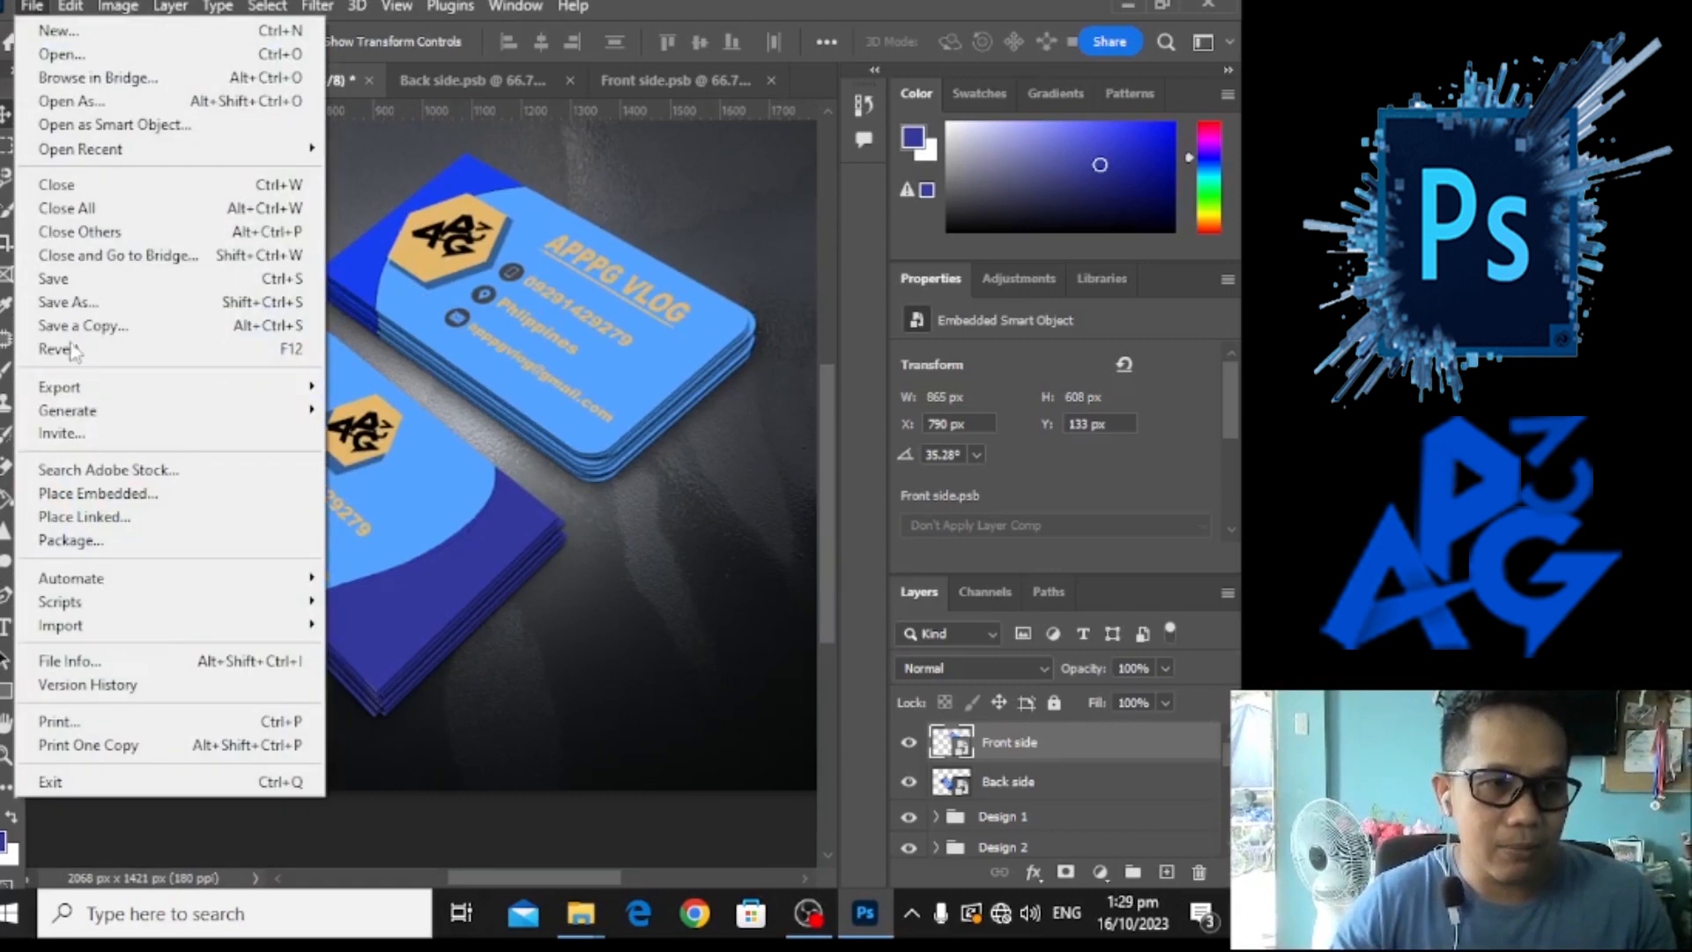
pyautogui.click(148, 328)
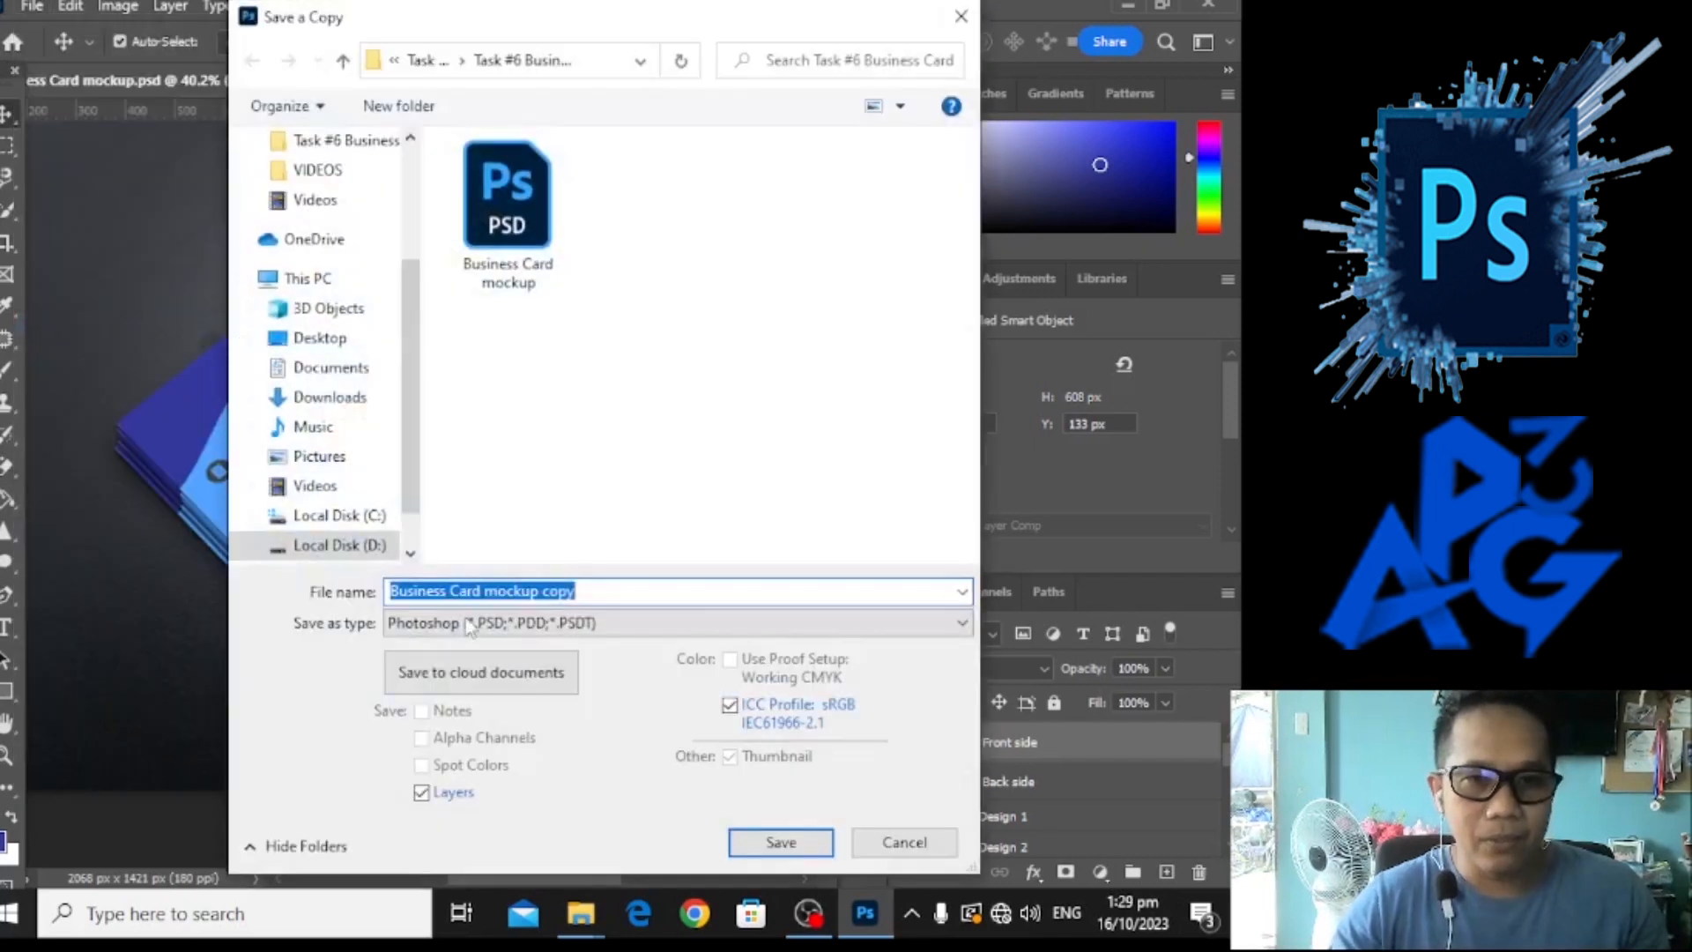
pyautogui.click(578, 622)
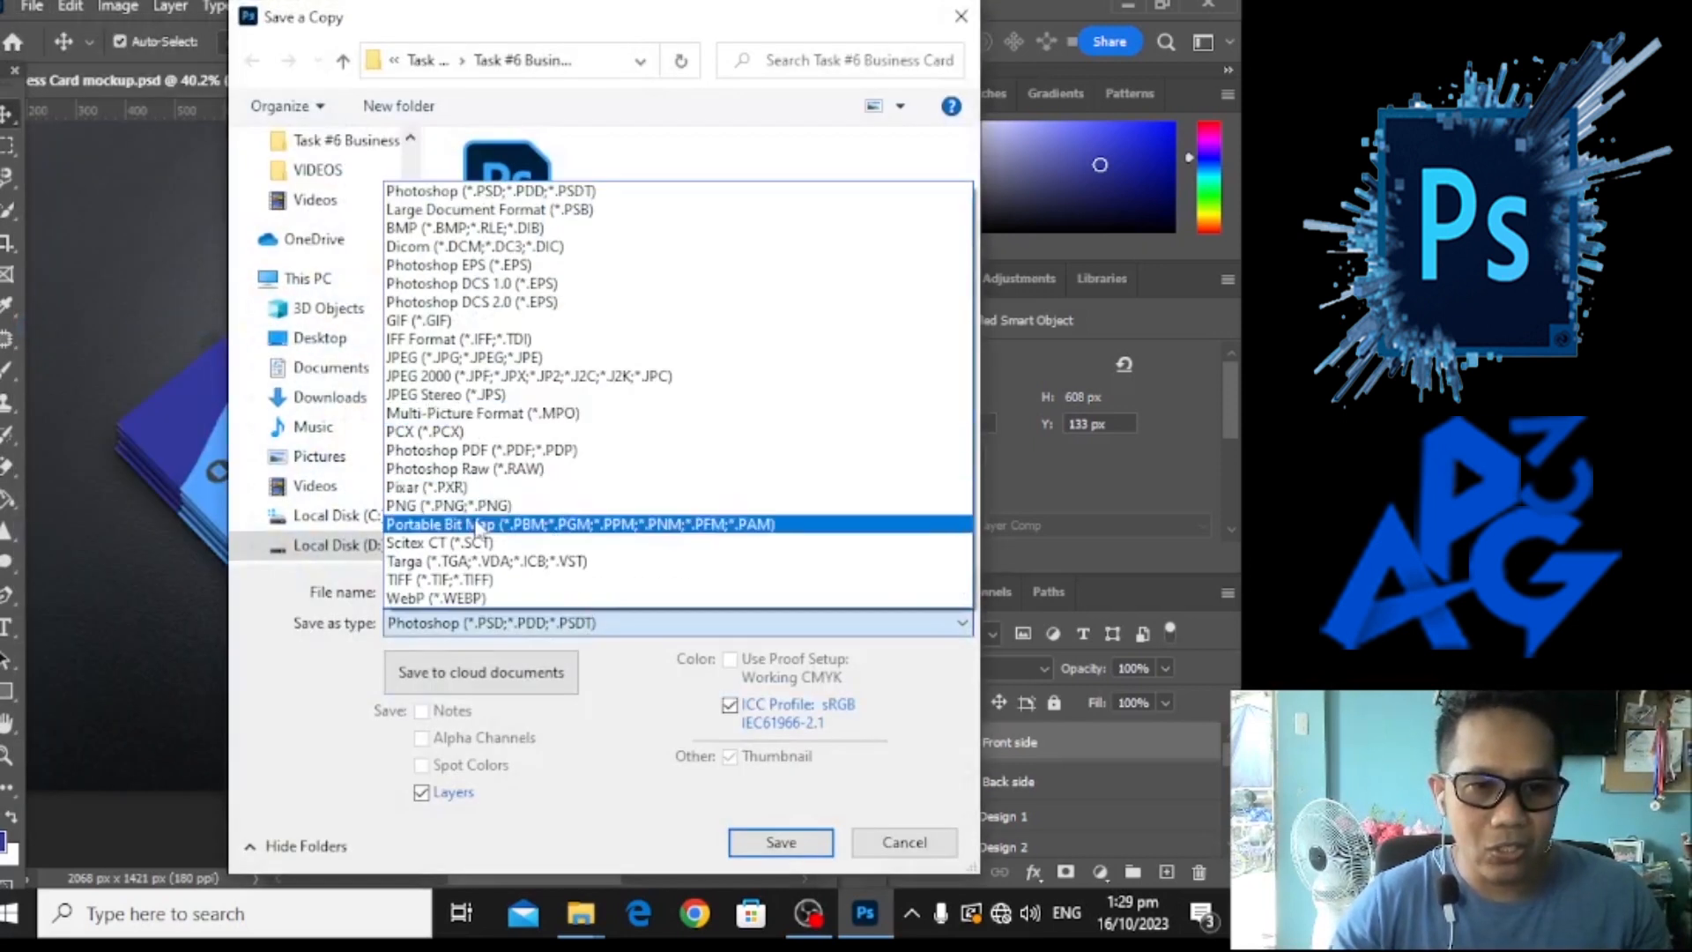
pyautogui.click(480, 506)
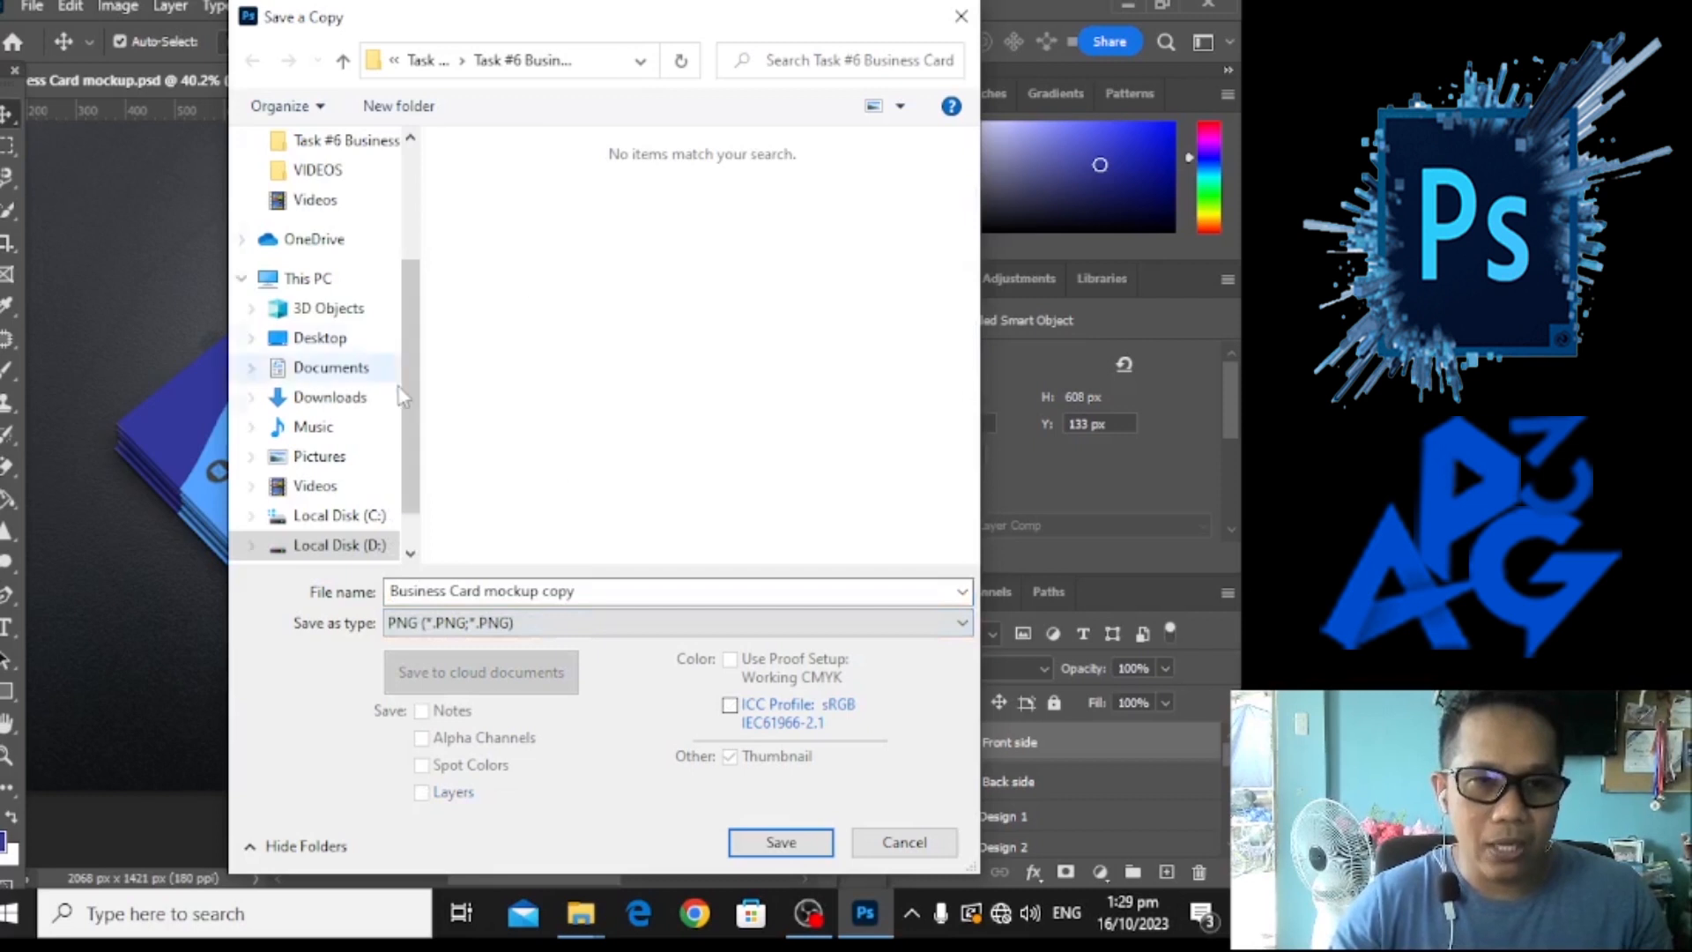
pyautogui.click(368, 544)
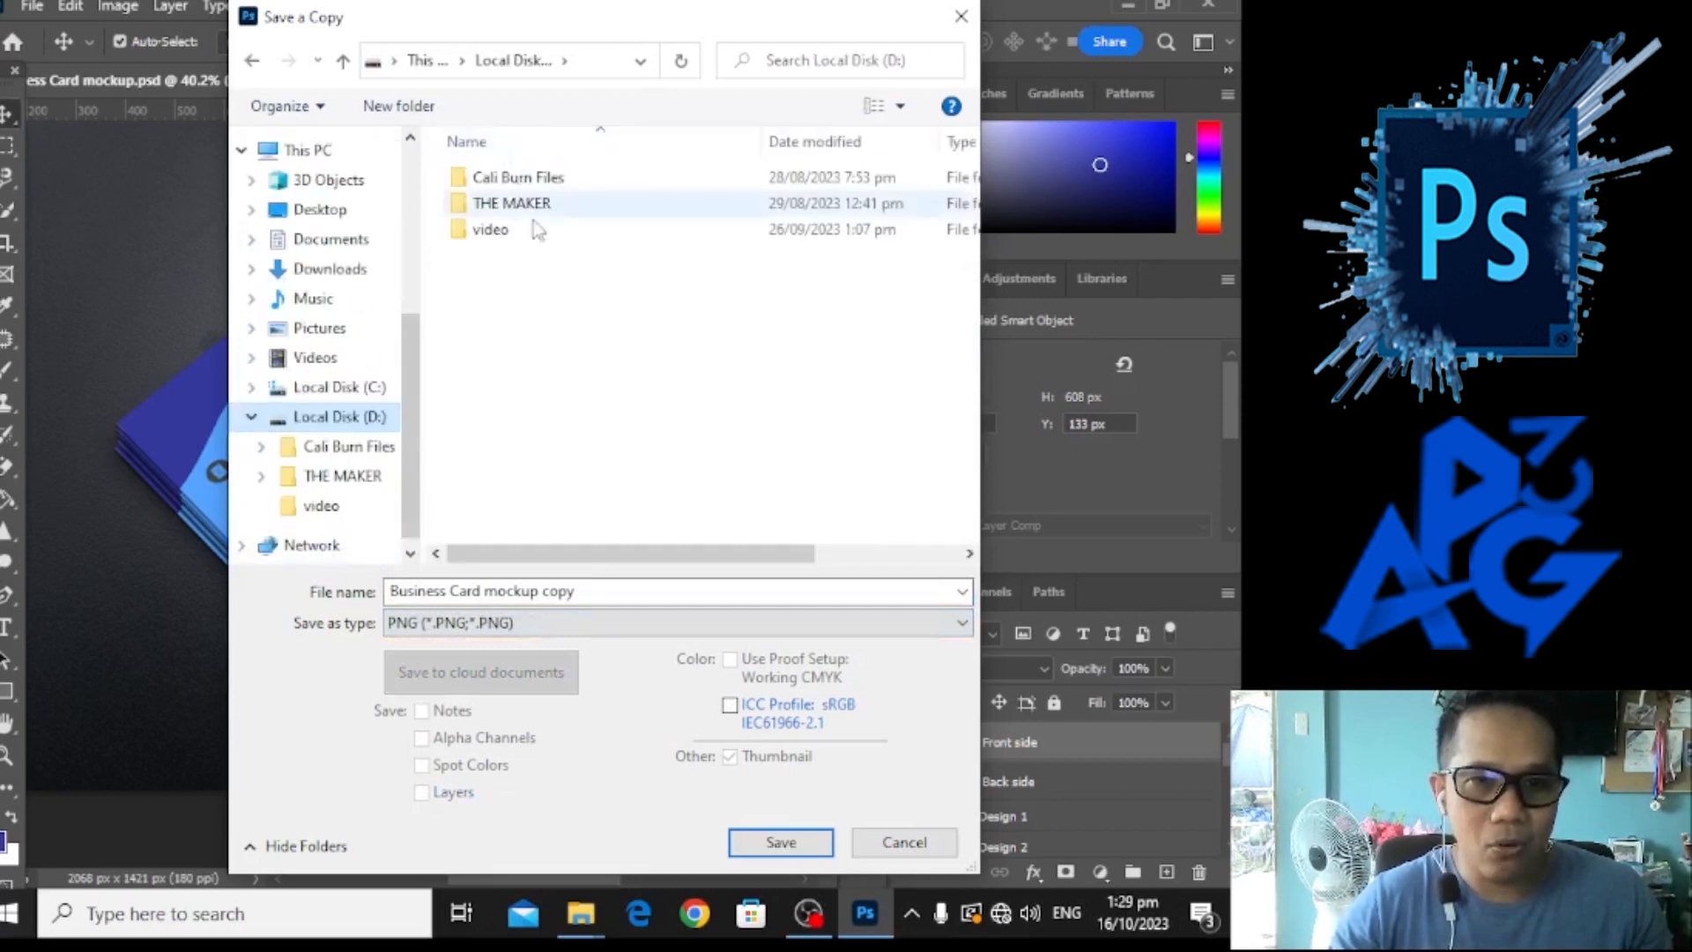
pyautogui.doubleClick(524, 205)
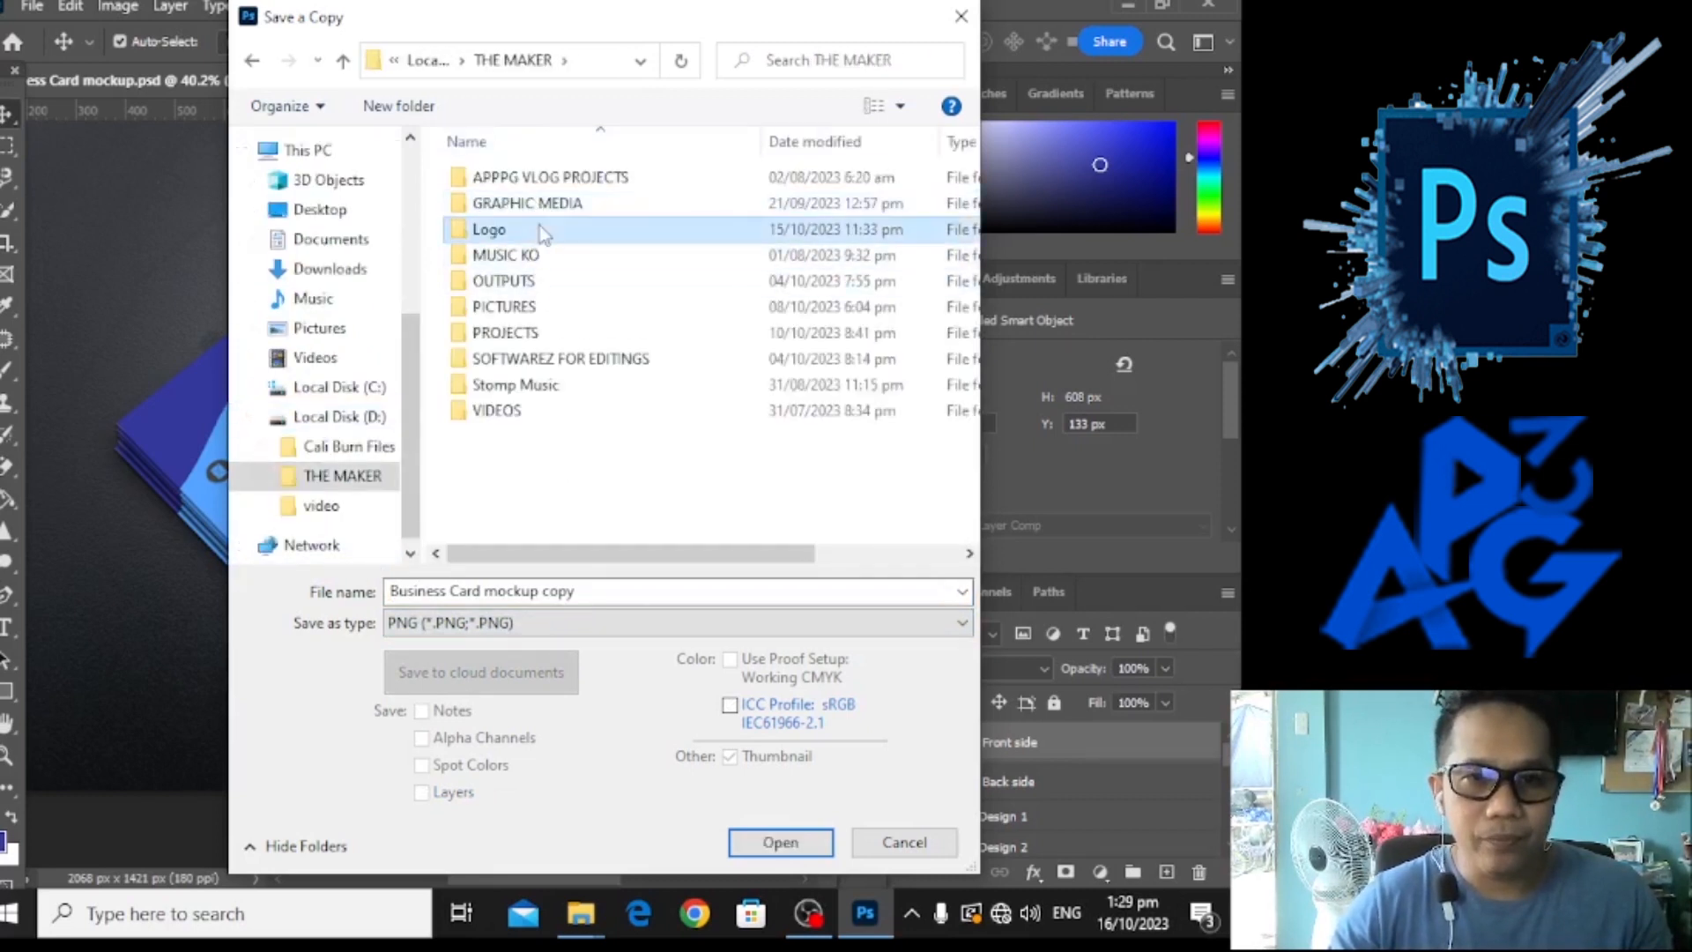
pyautogui.doubleClick(540, 228)
# Name the PNG copy "Business of APPPG VLOG" and save it, accepting the offered PNG options.
pyautogui.click(579, 591)
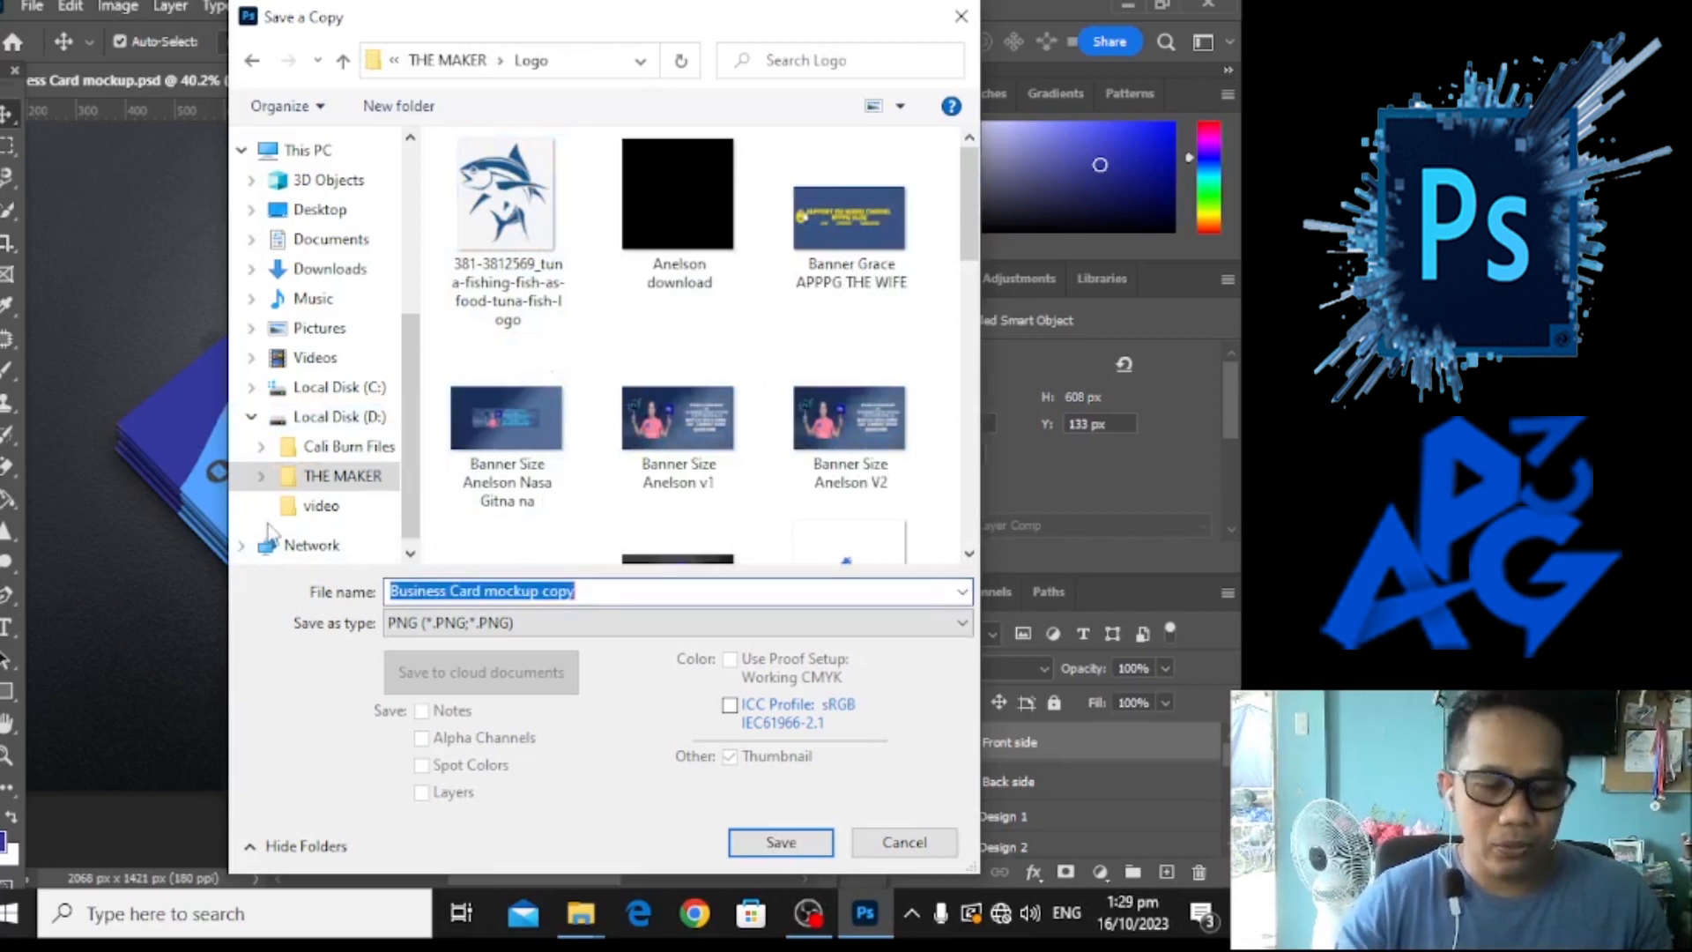
pyautogui.write('Business of APPPG VLOG')
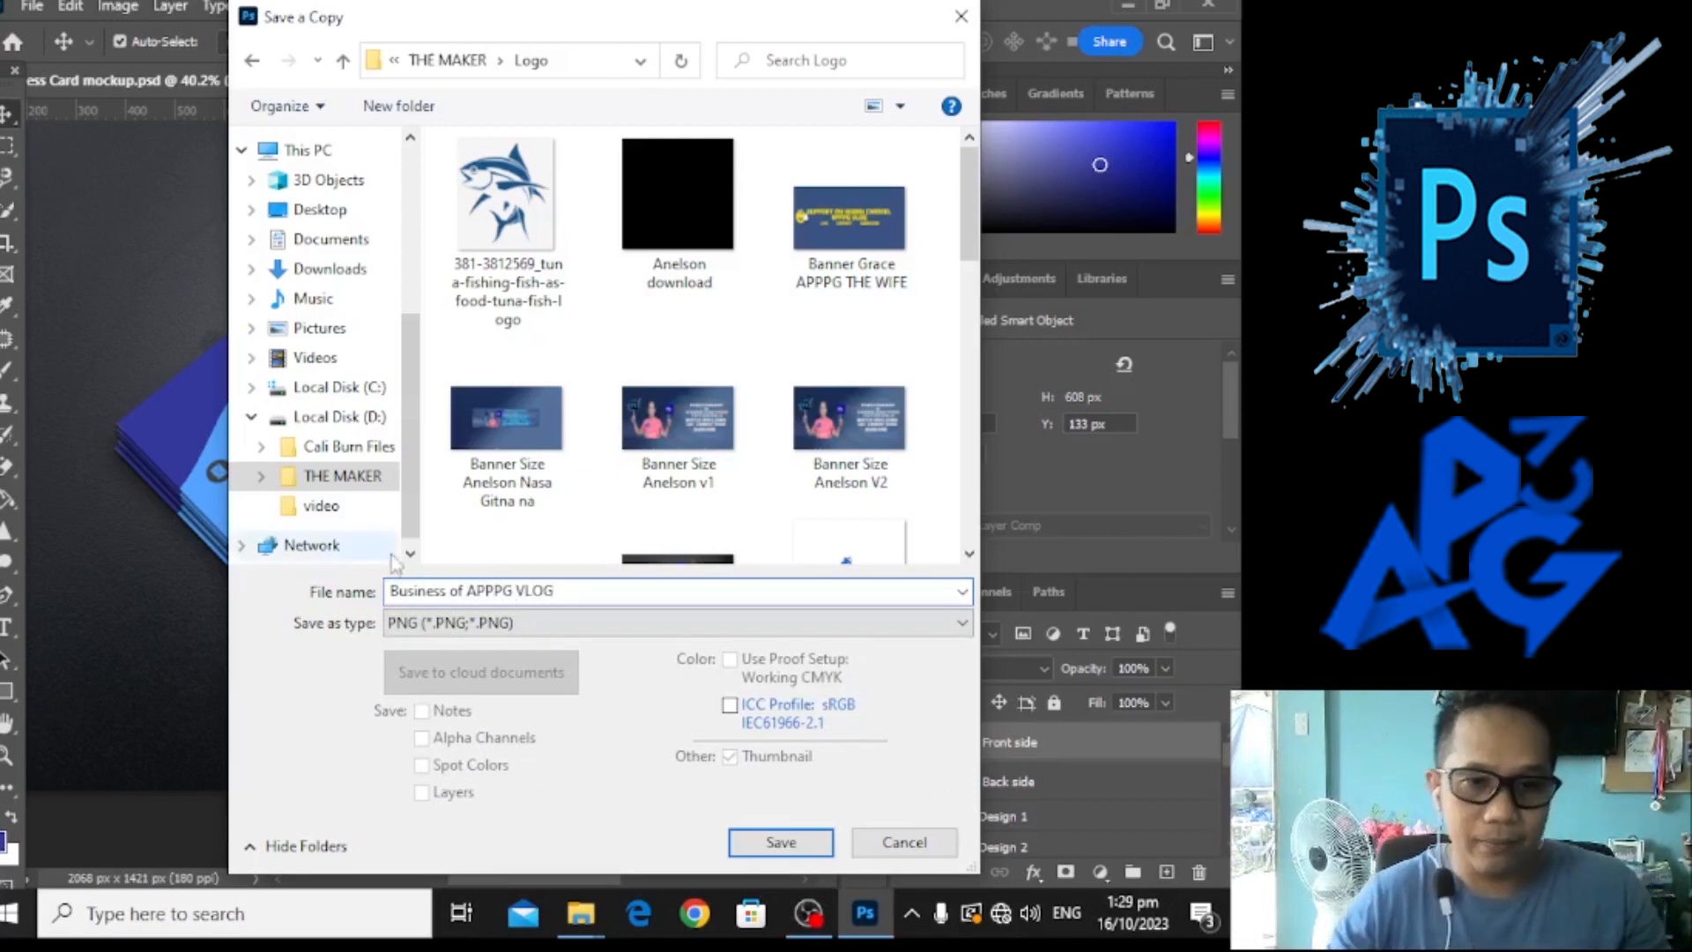
pyautogui.click(787, 848)
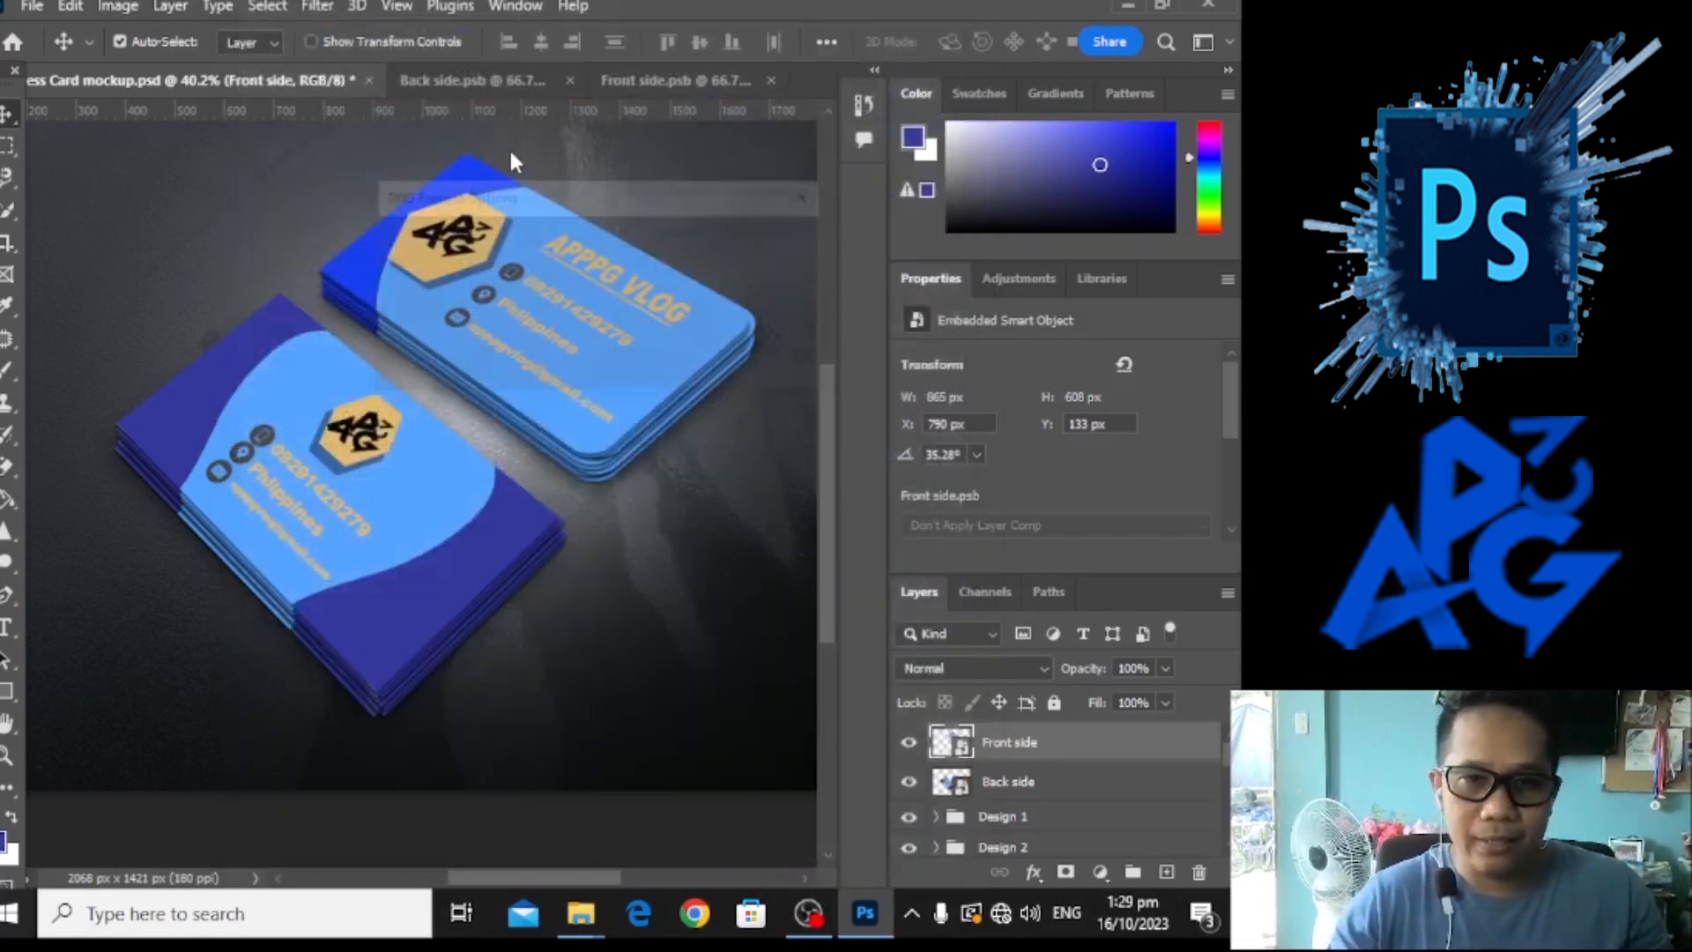
pyautogui.click(737, 251)
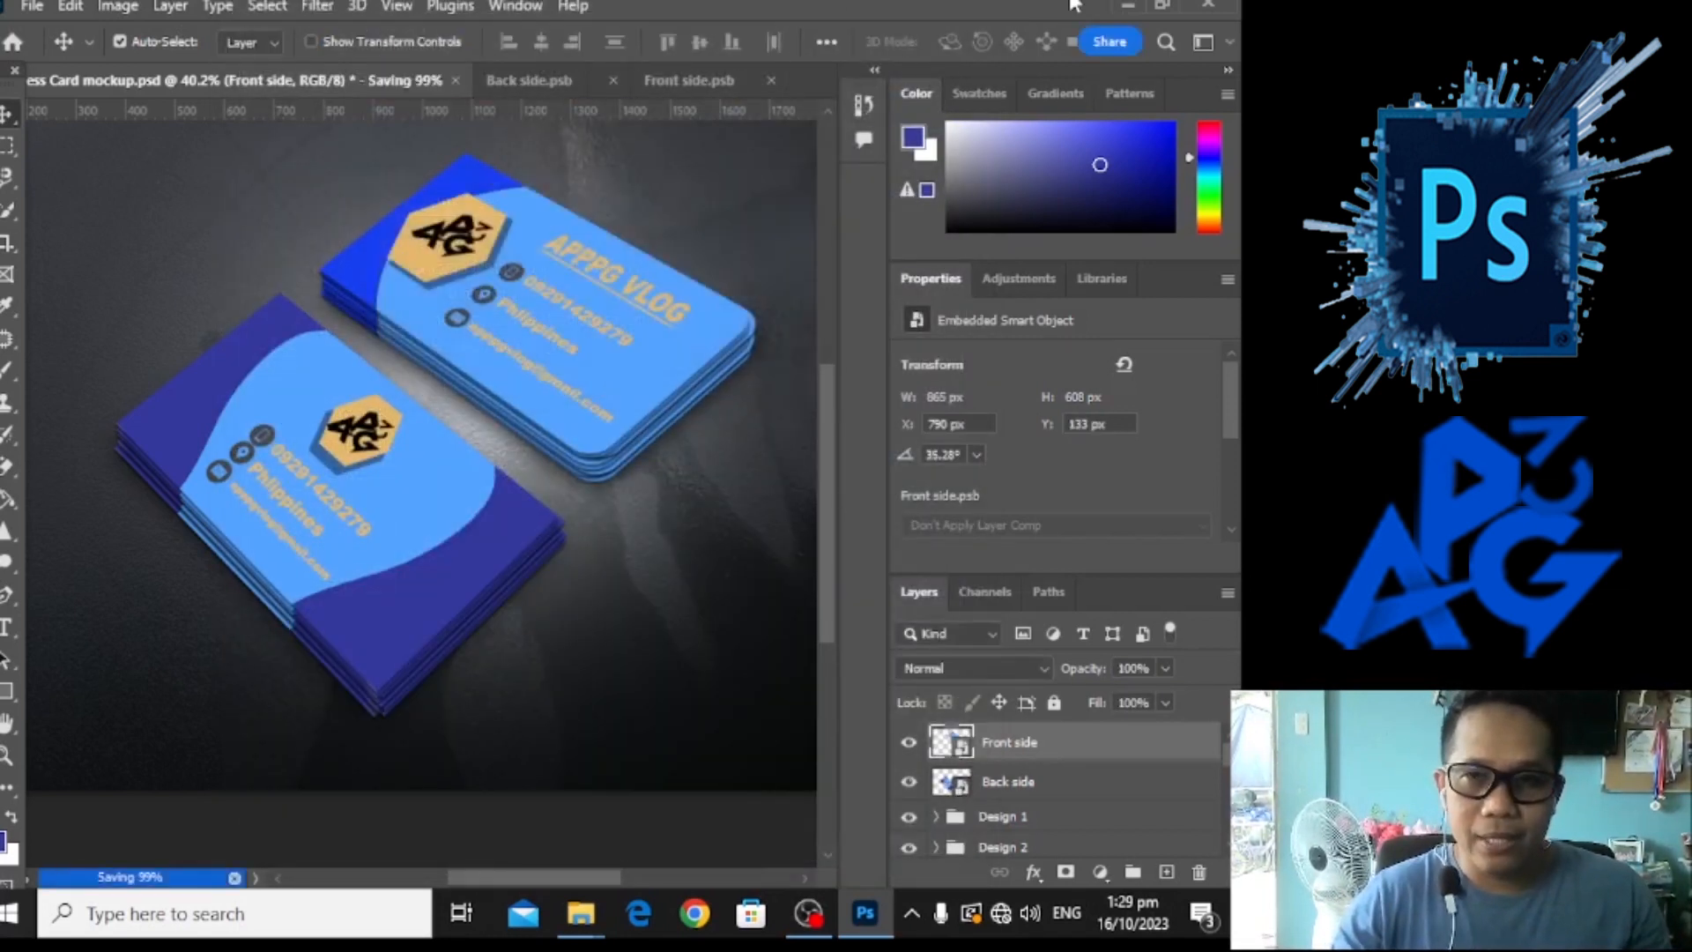
# Switch to File Explorer and open the Logo folder inside THE MAKER on Local Disk (D:).
pyautogui.click(1132, 6)
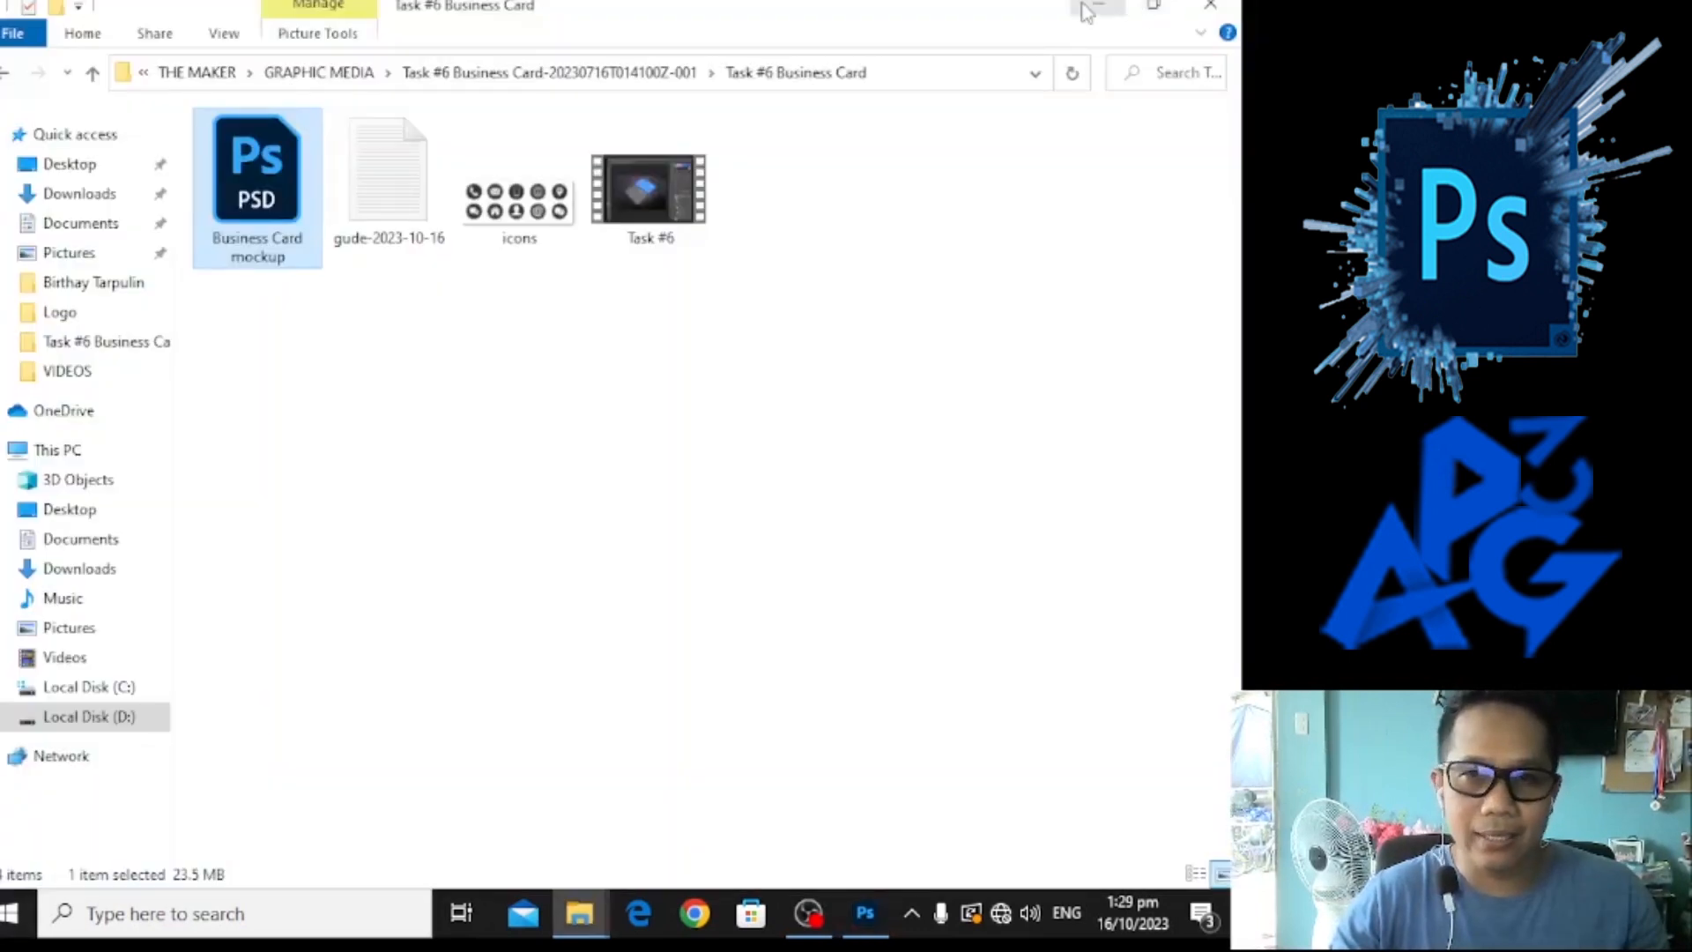
pyautogui.click(1093, 9)
pyautogui.doubleClick(31, 141)
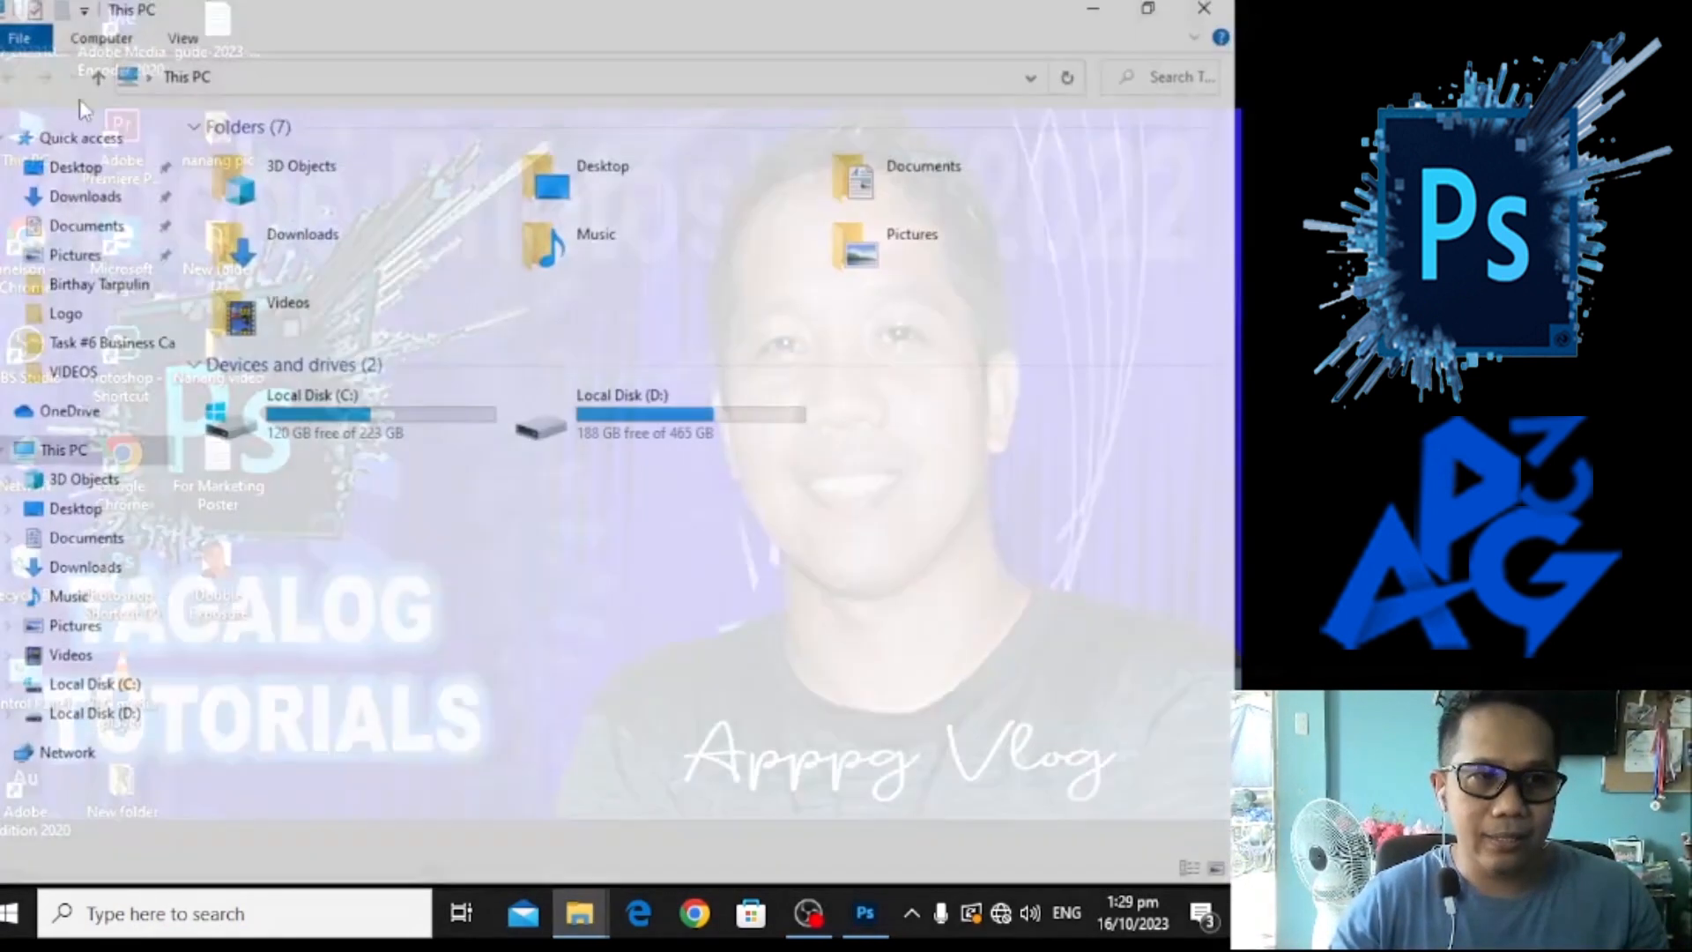
pyautogui.doubleClick(661, 415)
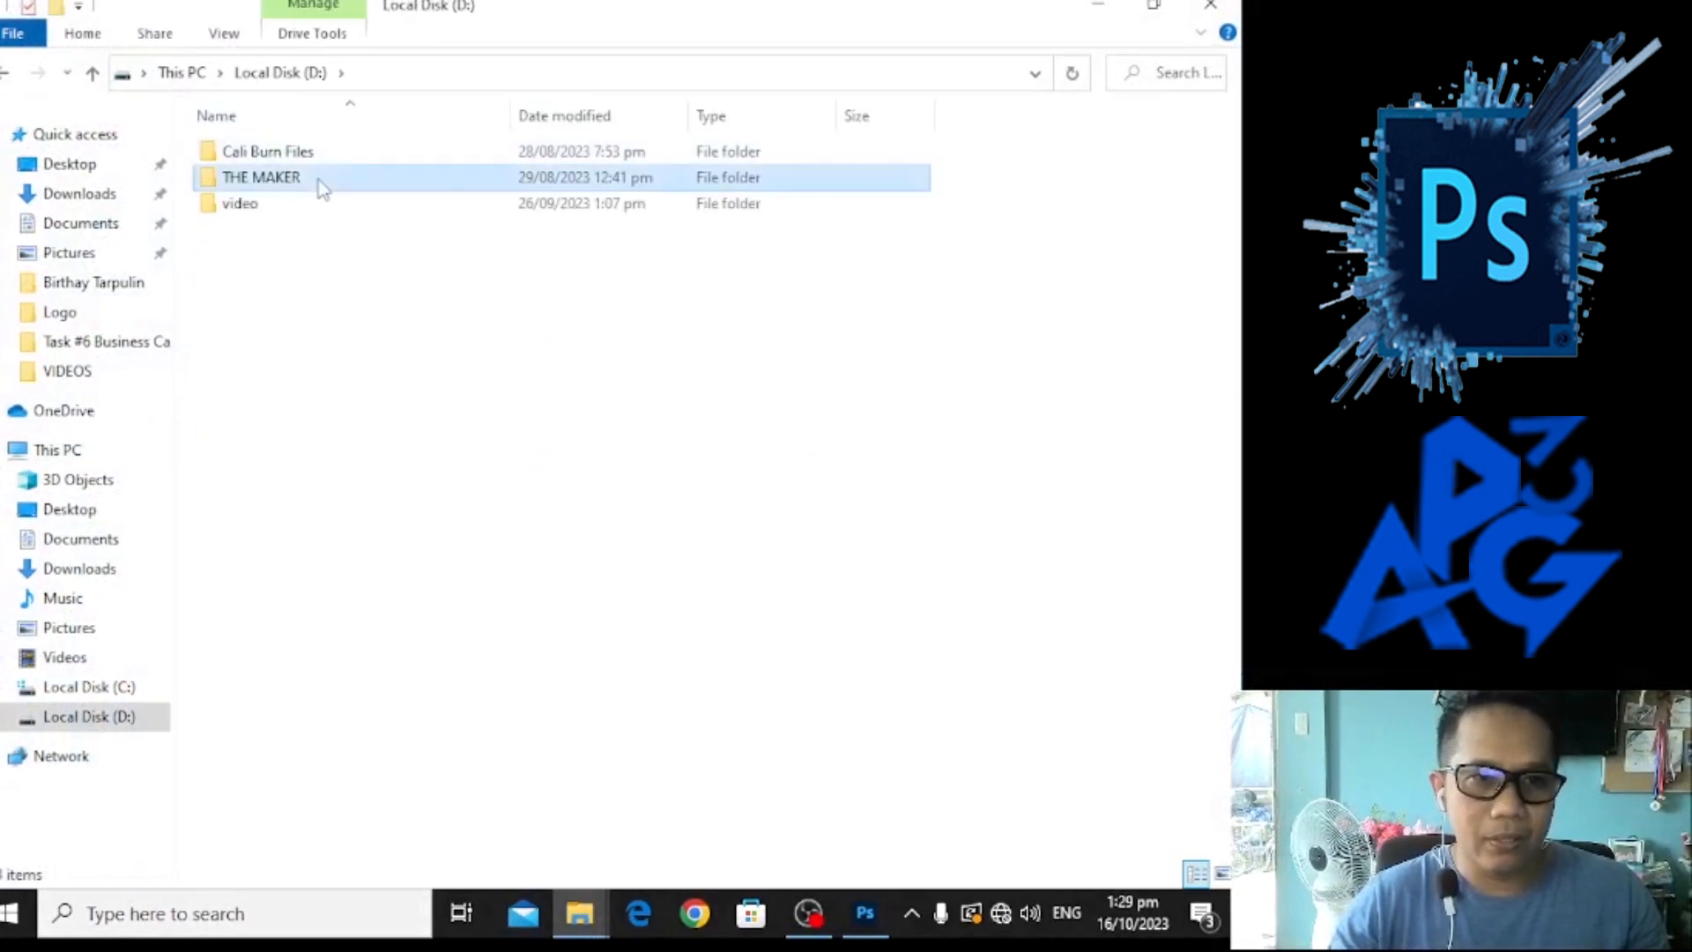
pyautogui.doubleClick(322, 189)
pyautogui.doubleClick(298, 198)
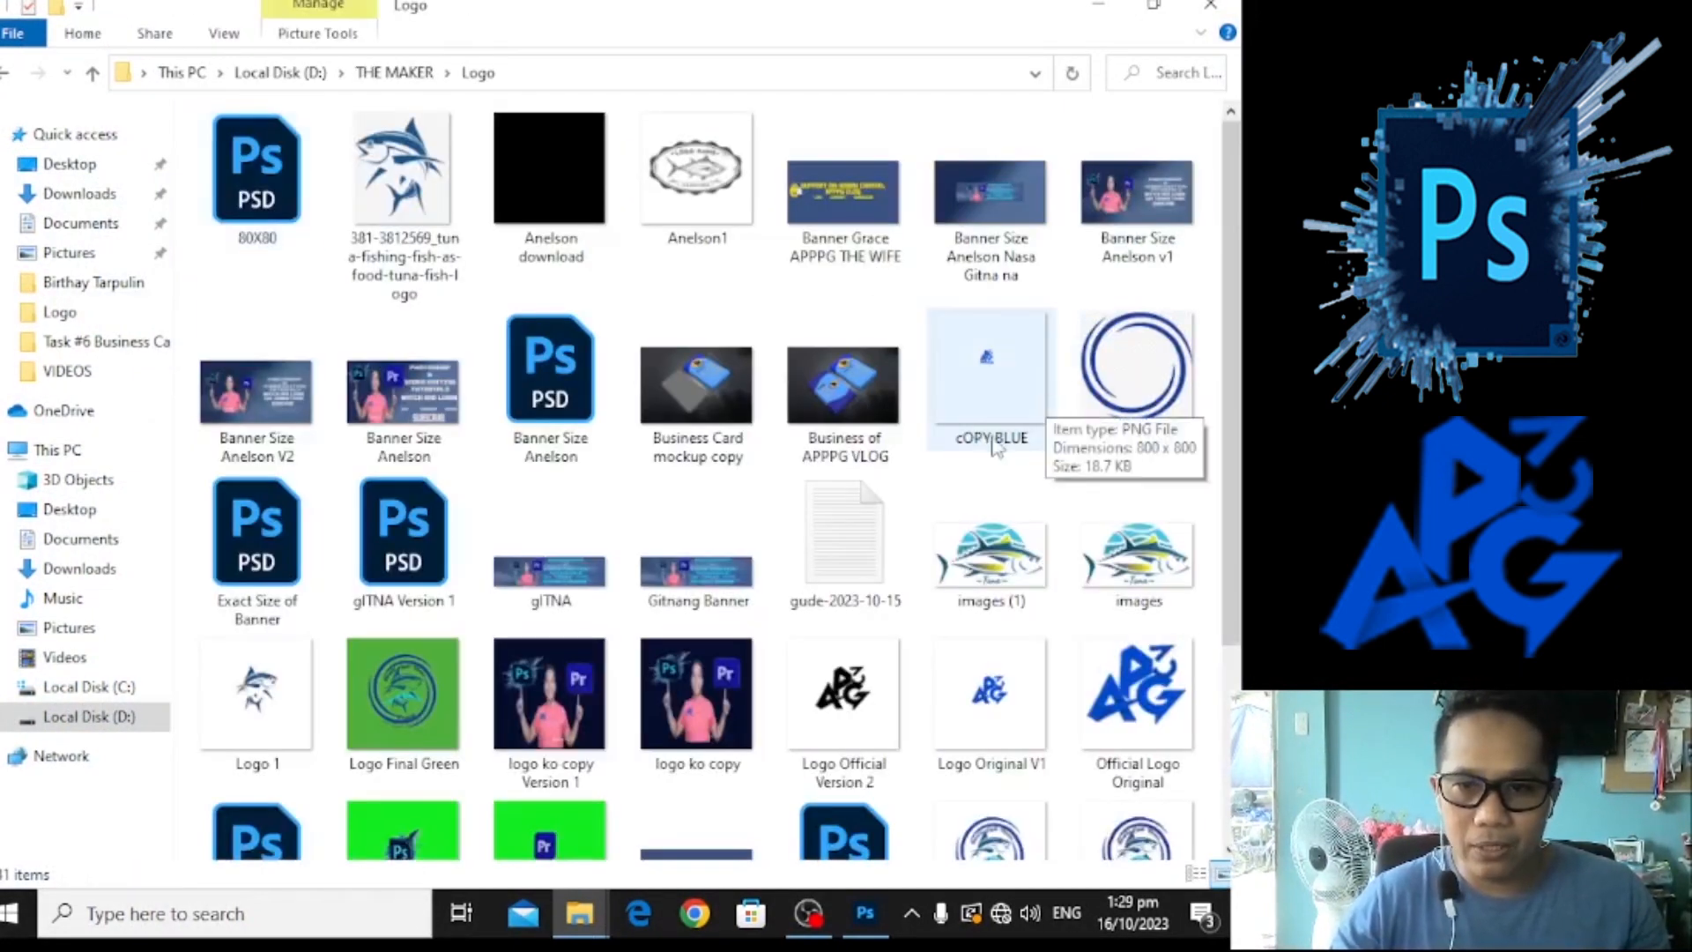
# View the older "Business Card mockup copy" image from the Logo folder and close it.
pyautogui.click(861, 397)
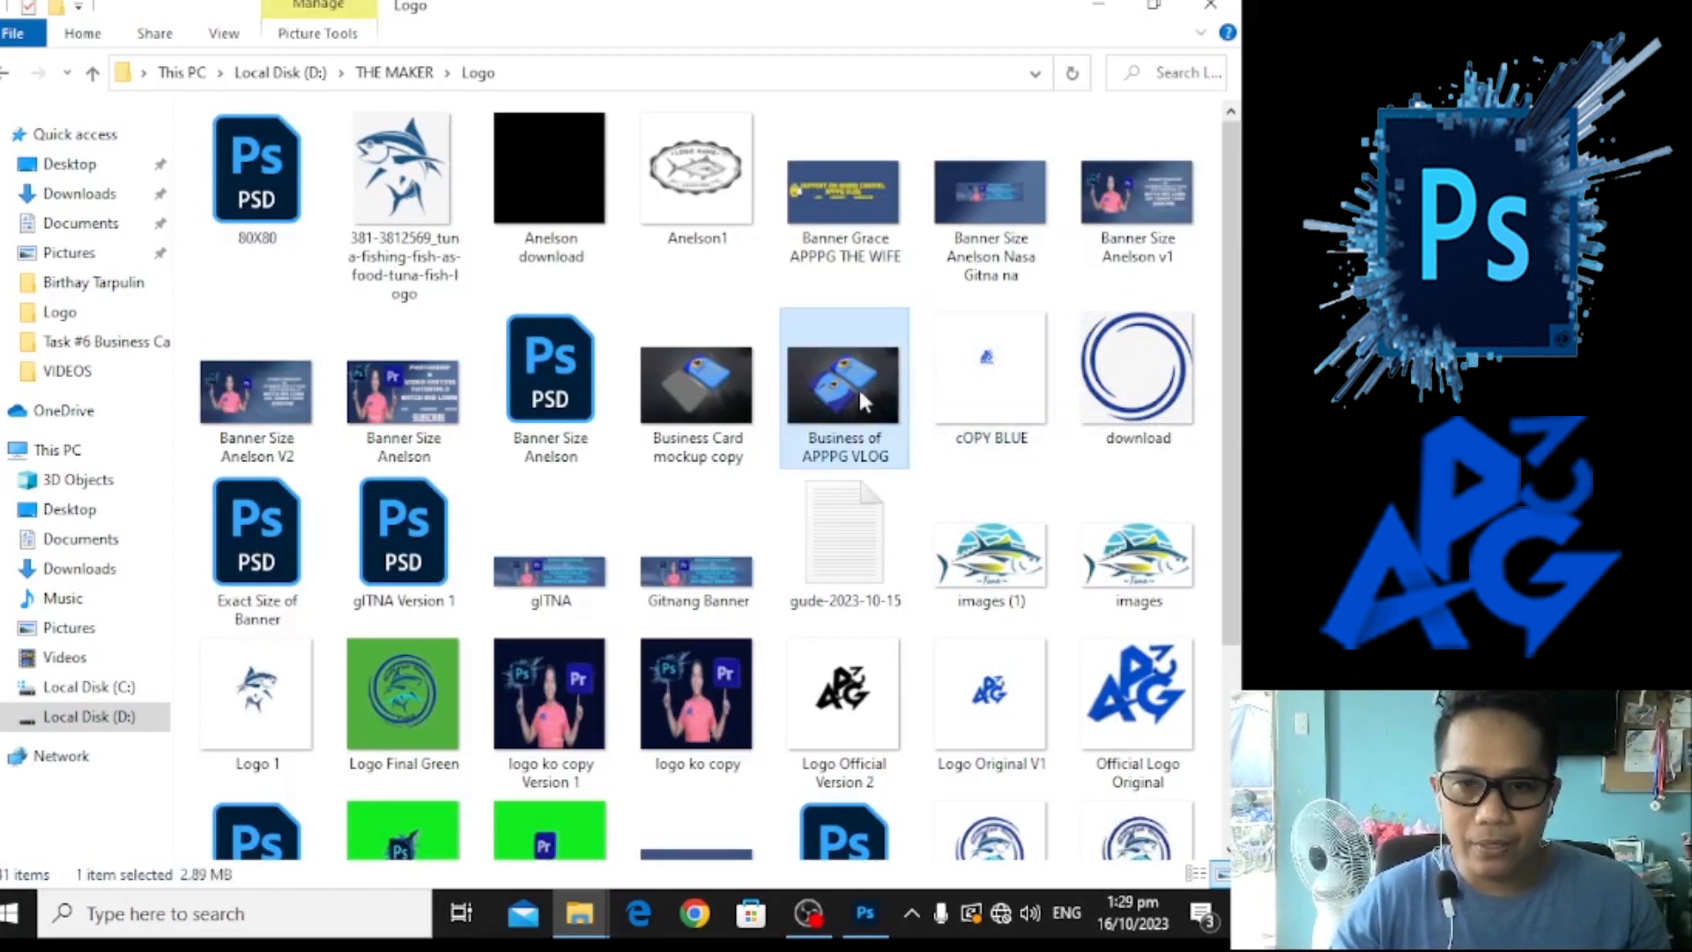
pyautogui.doubleClick(686, 388)
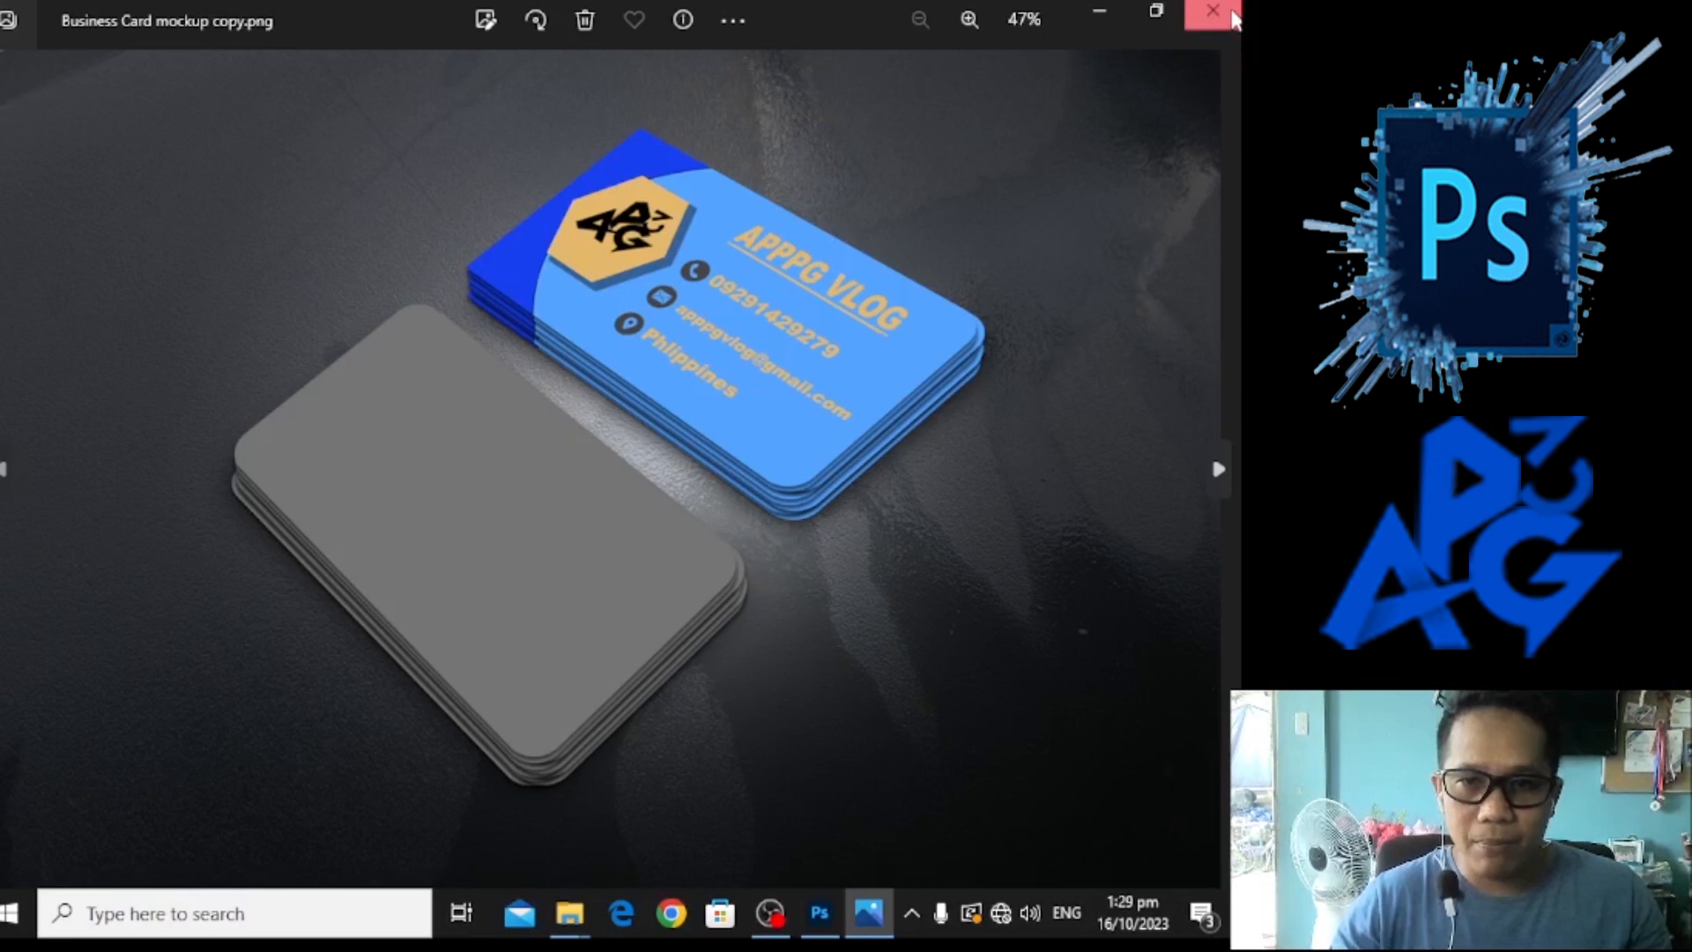
pyautogui.click(1232, 18)
# Open the exported "Business of APPPG VLOG" image and examine the front and back card designs up close.
pyautogui.click(851, 431)
pyautogui.doubleClick(850, 432)
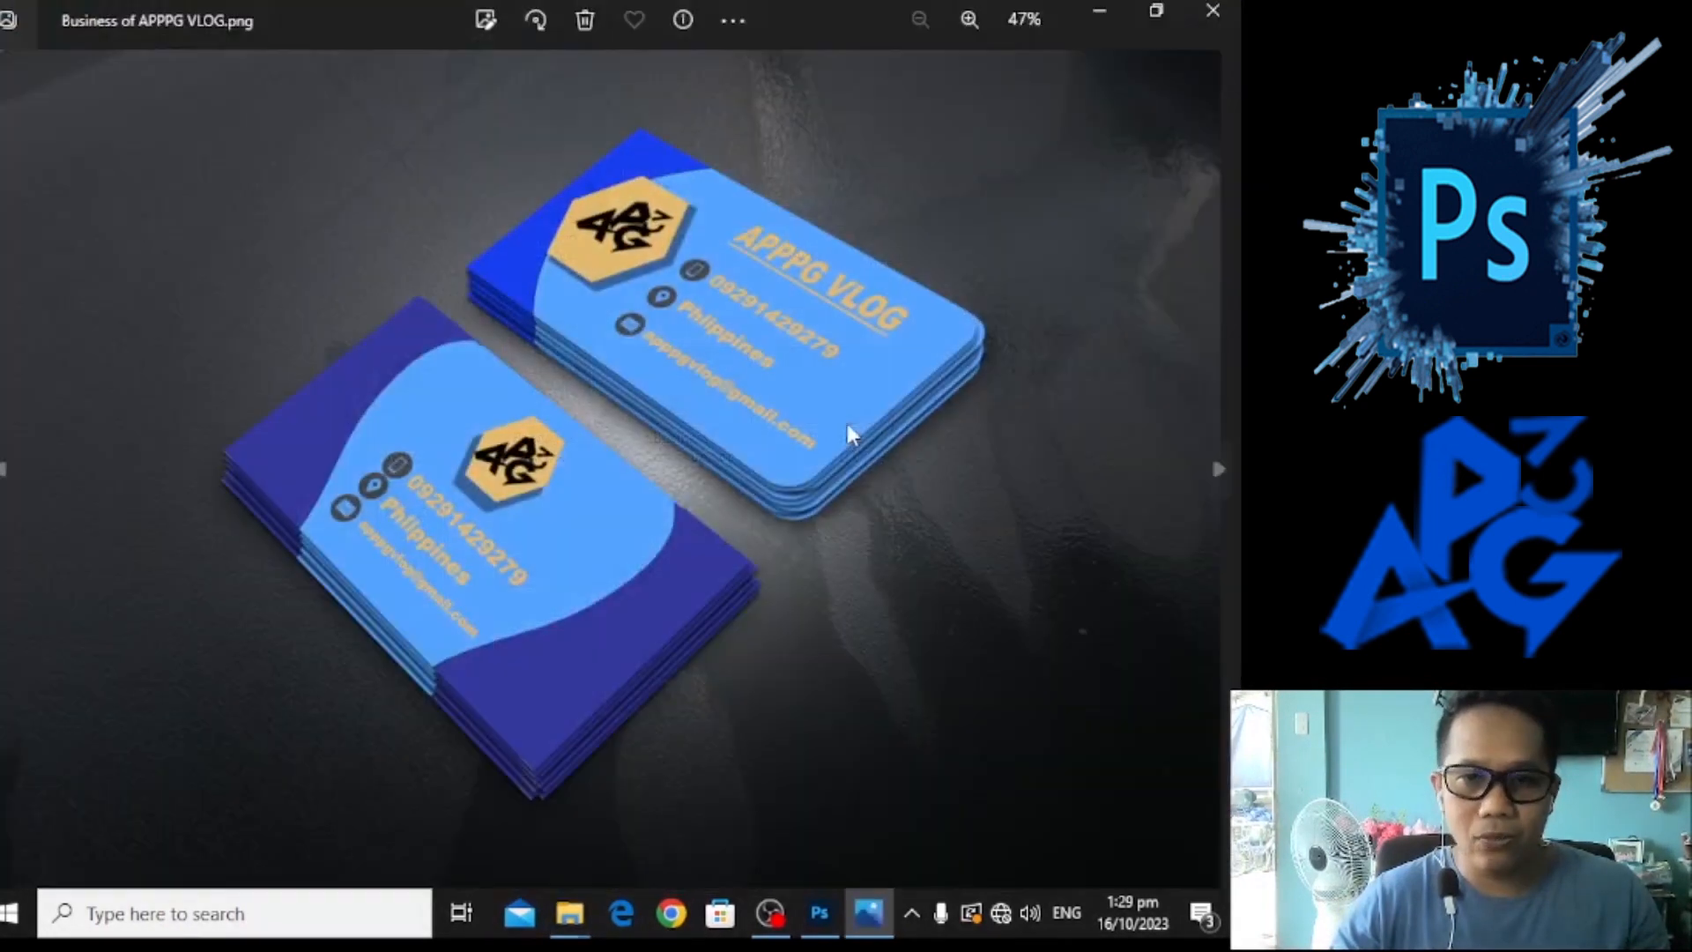
pyautogui.scroll(2, 800, 601)
pyautogui.moveTo(785, 333); pyautogui.dragTo(877, 423)
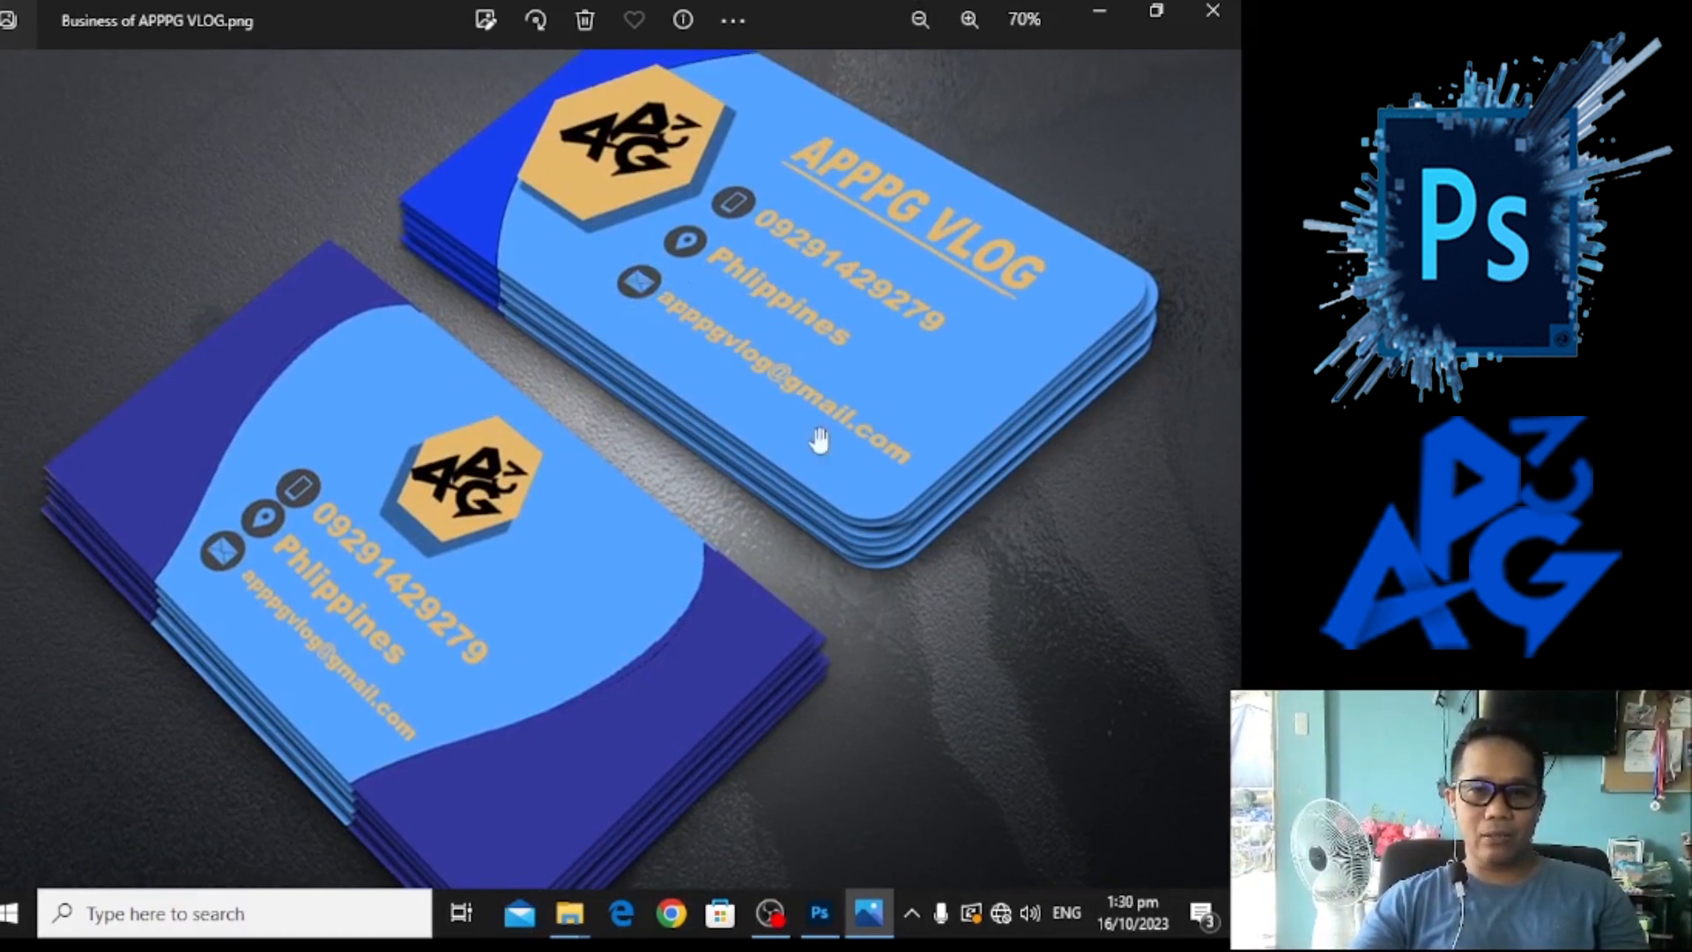
pyautogui.scroll(1, 604, 547)
pyautogui.scroll(-3, 605, 548)
pyautogui.scroll(1, 604, 547)
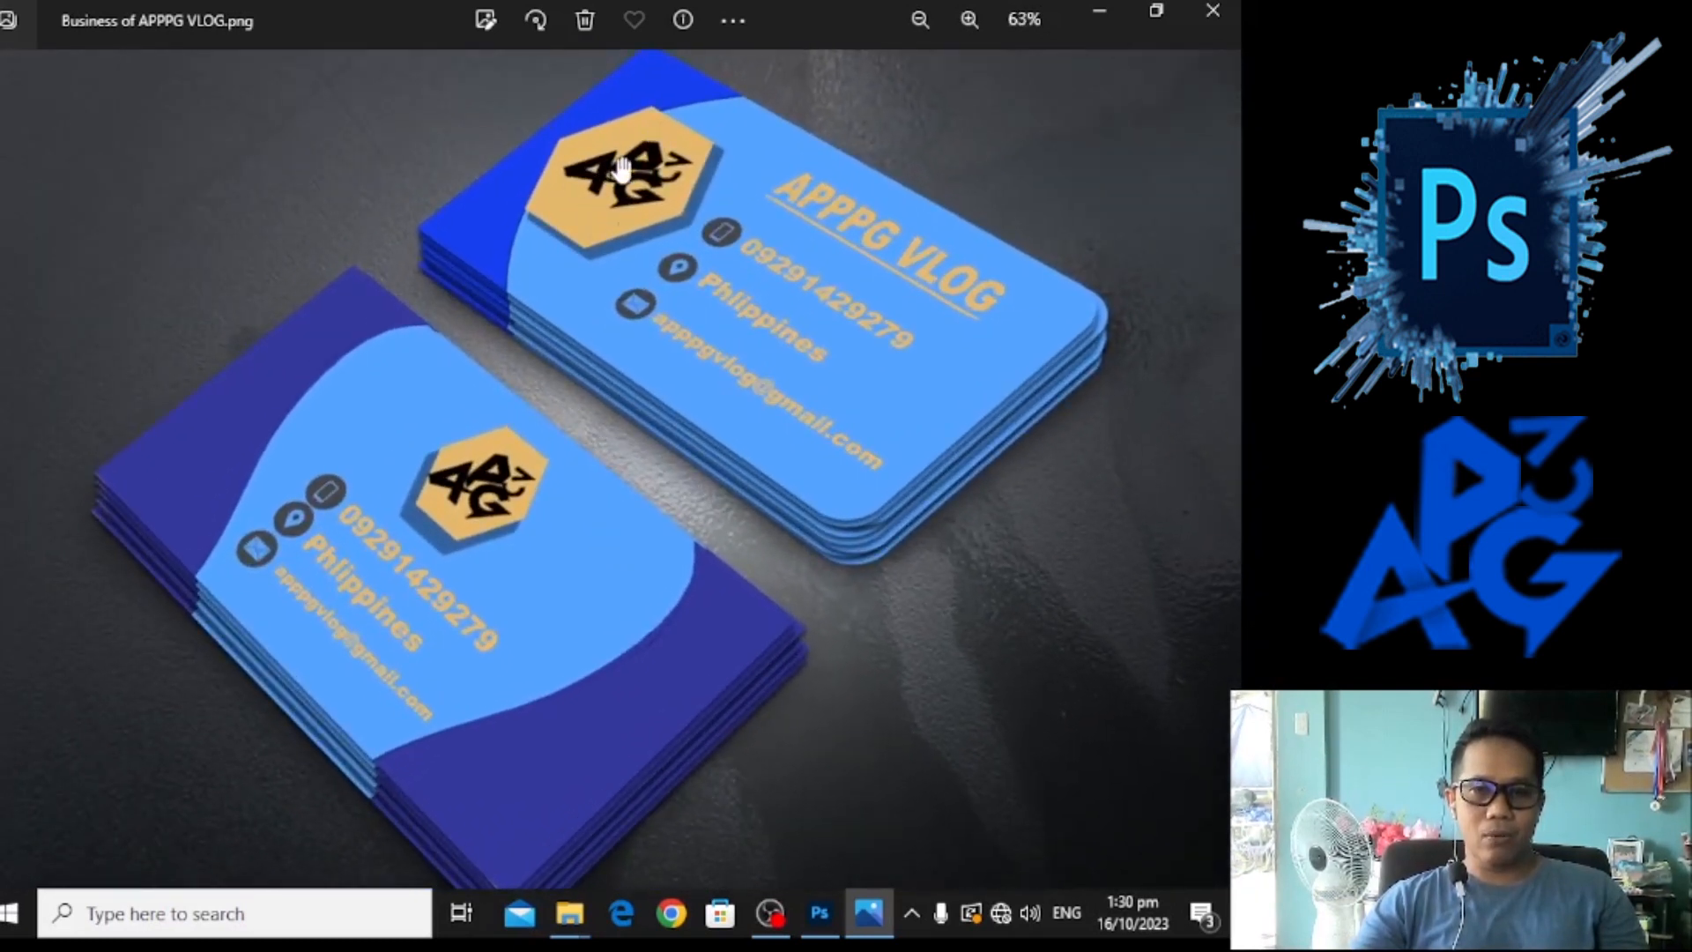
pyautogui.scroll(-1, 721, 575)
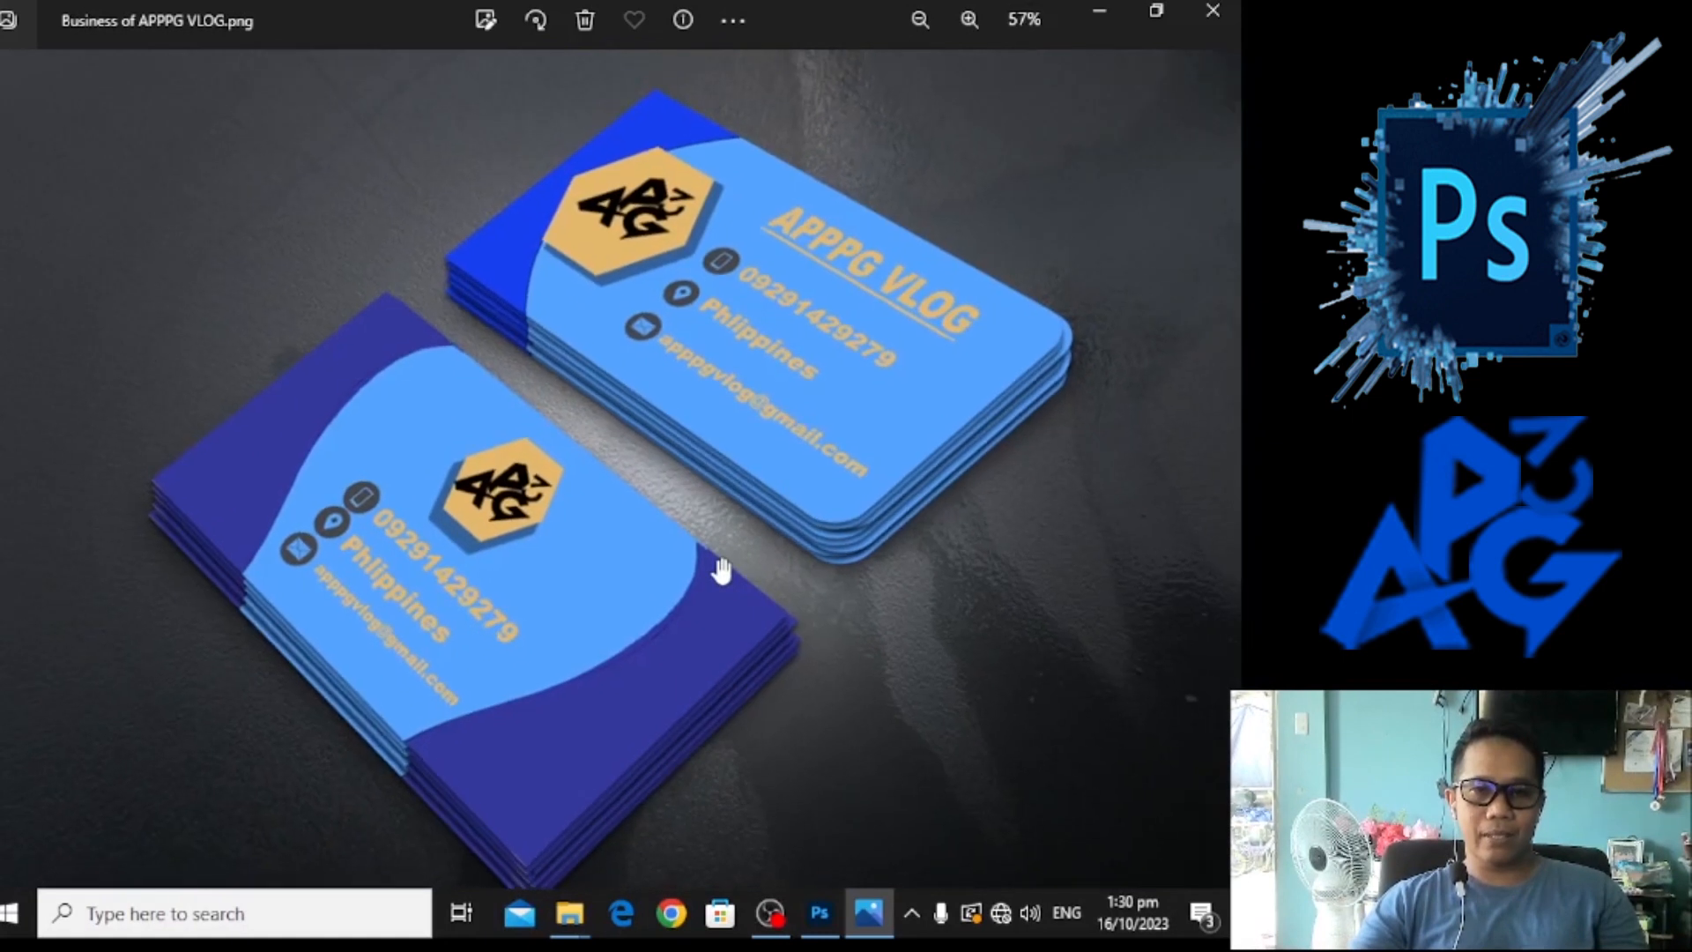
pyautogui.scroll(-1, 721, 573)
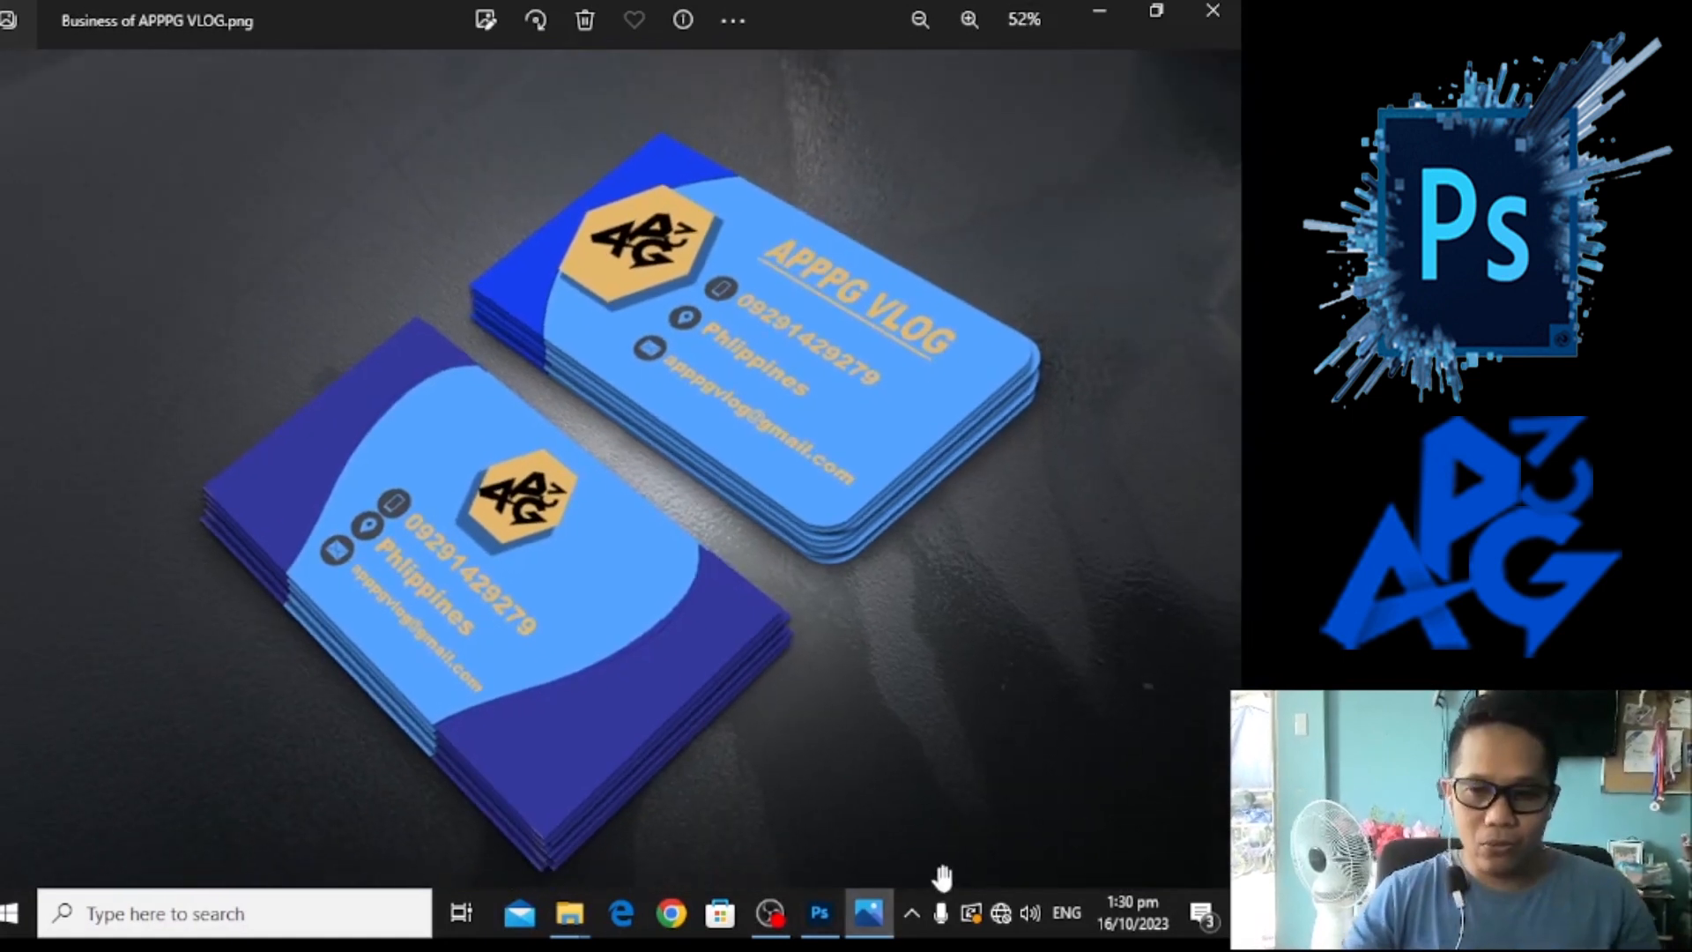
pyautogui.click(772, 917)
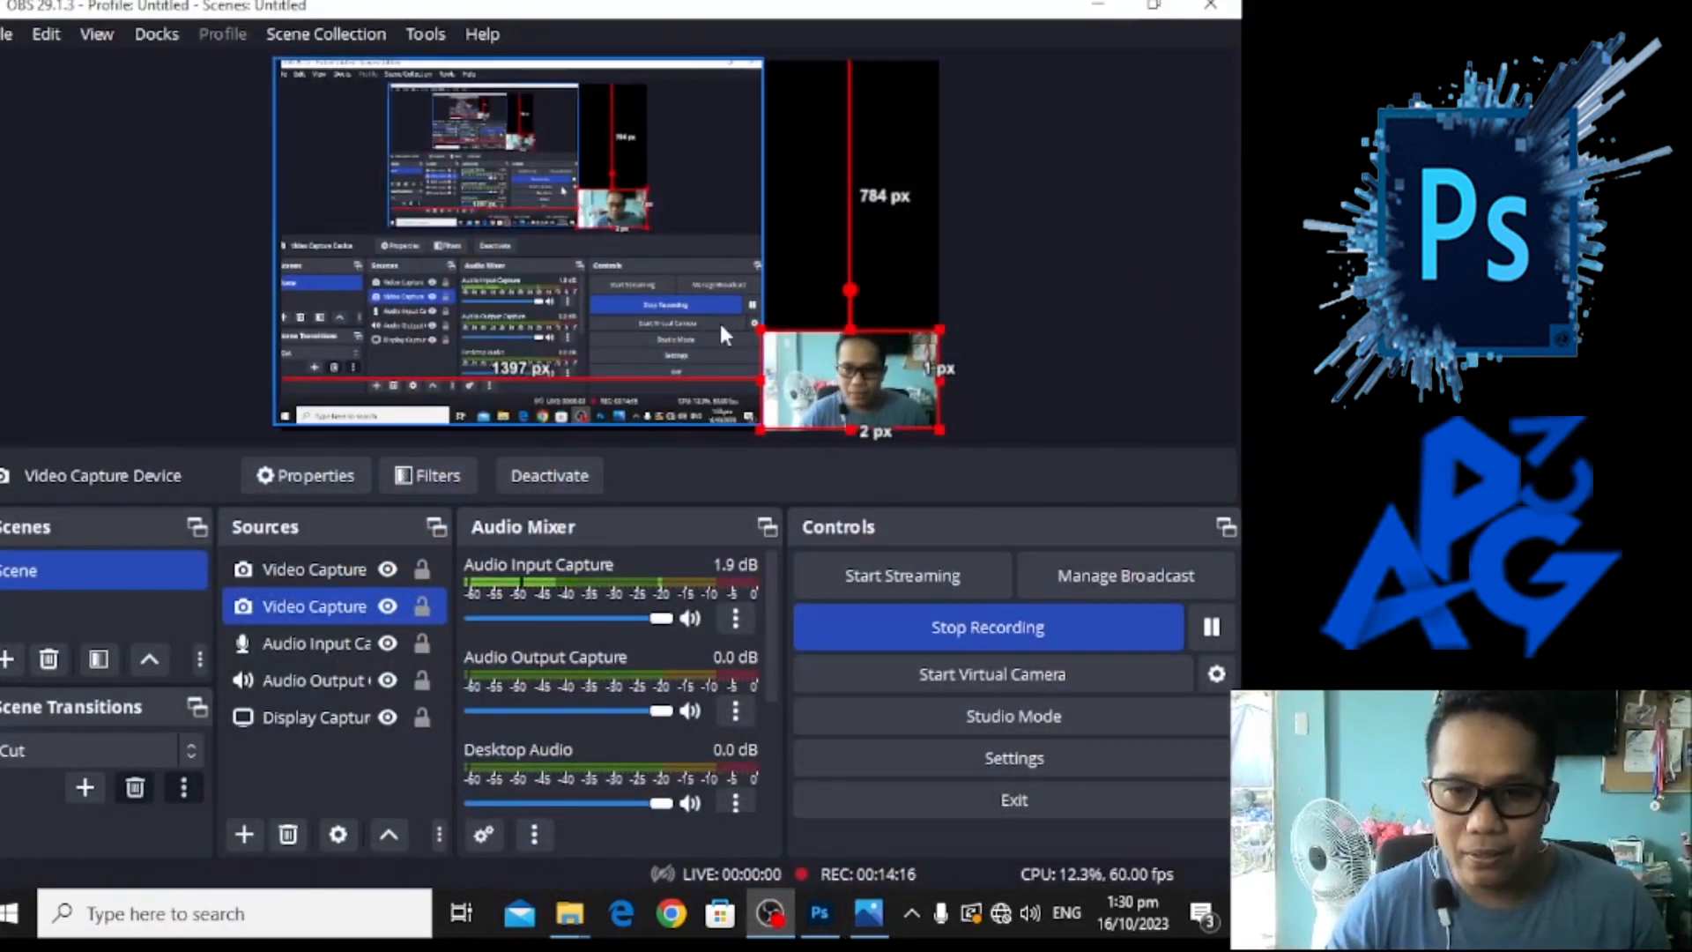